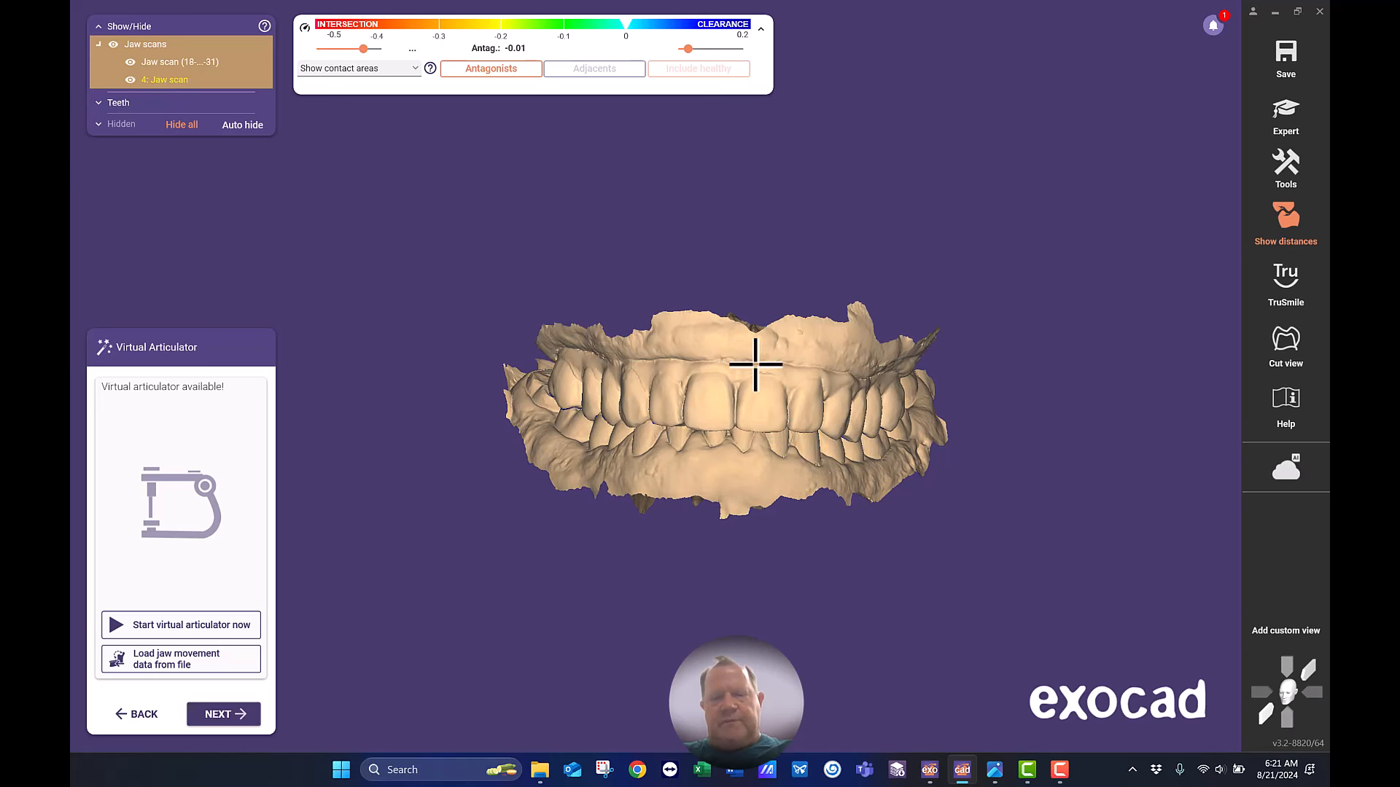
Hide the lower jaw scan and examine the antagonist contact areas on the upper arch's occlusal surfaces.
left_click(130, 63)
right_click_drag(542, 335, 548, 336)
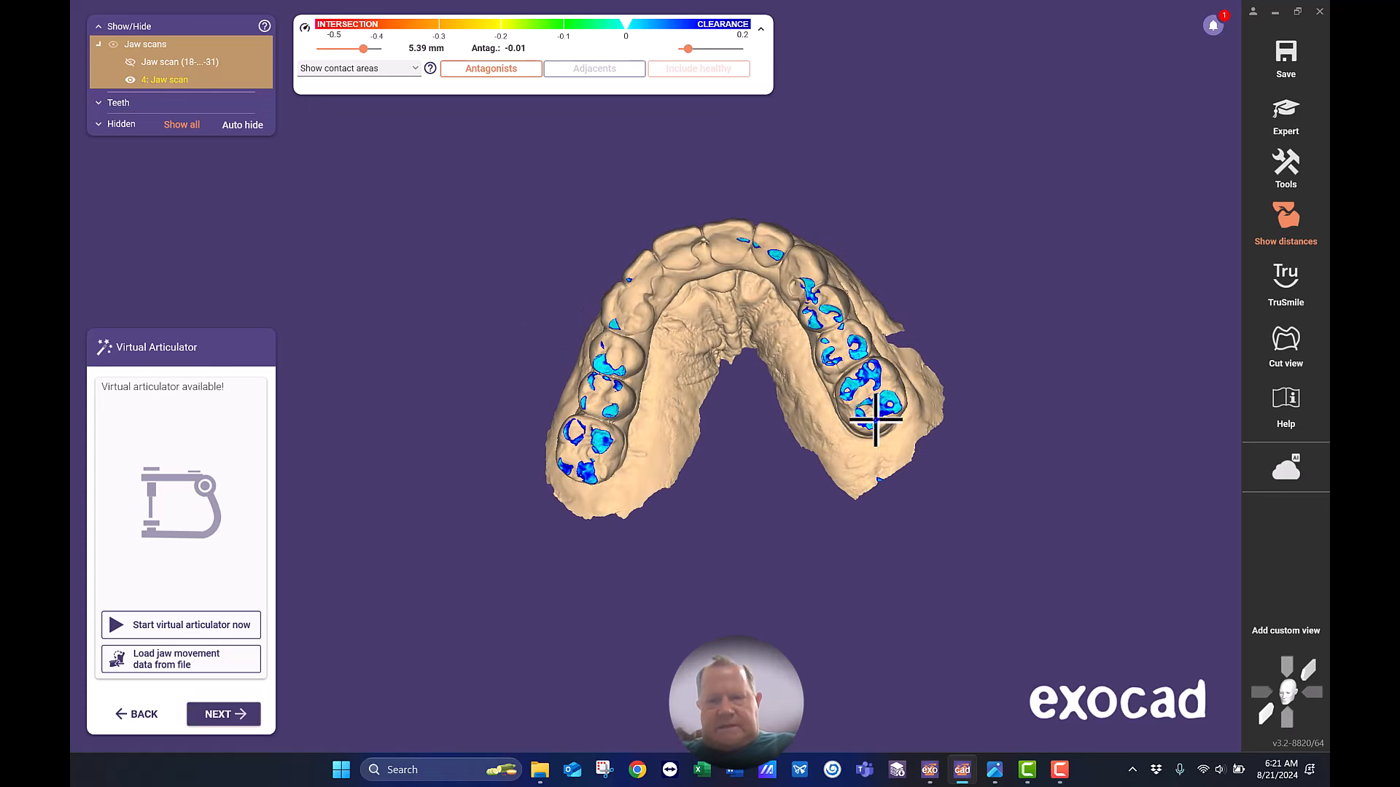
right_click_drag(868, 415, 695, 311)
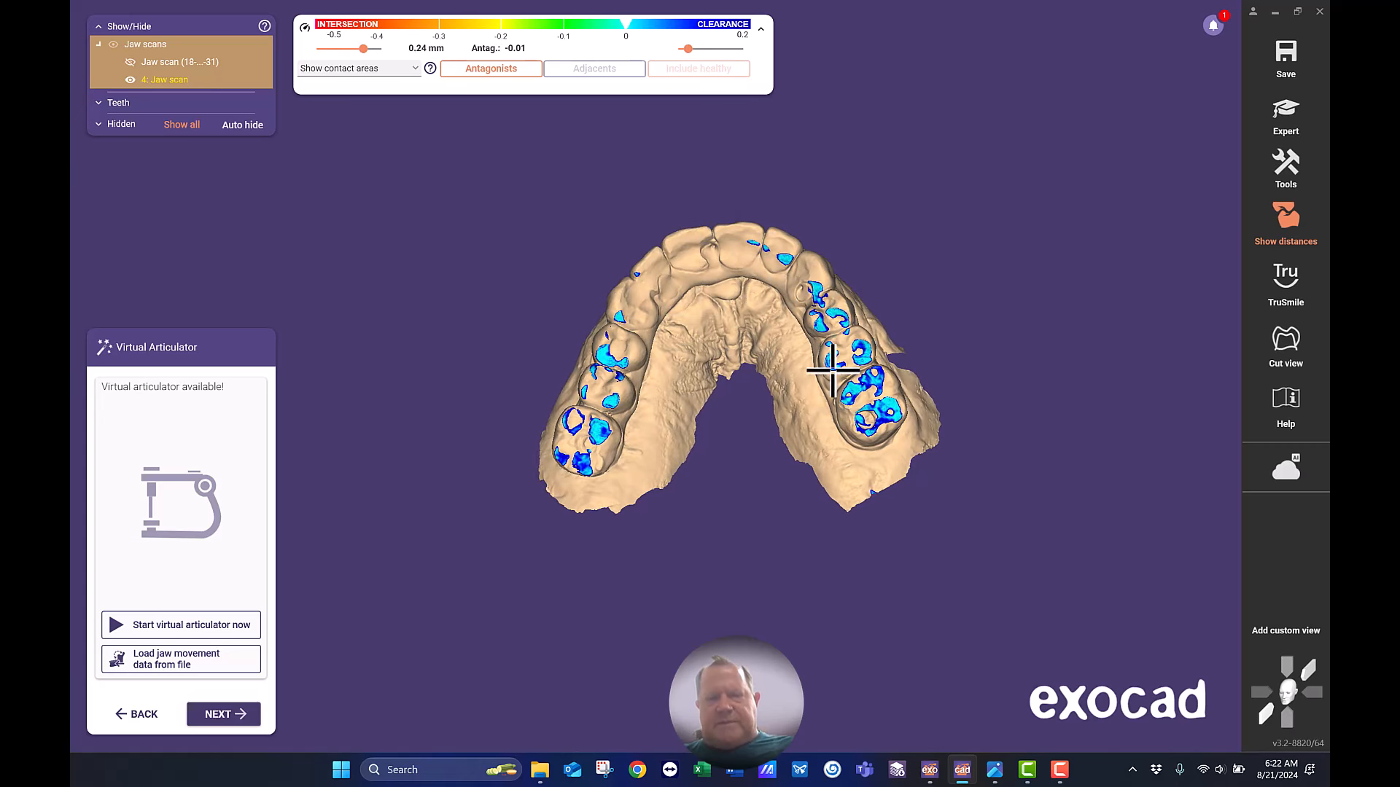
right_click_drag(723, 320, 722, 320)
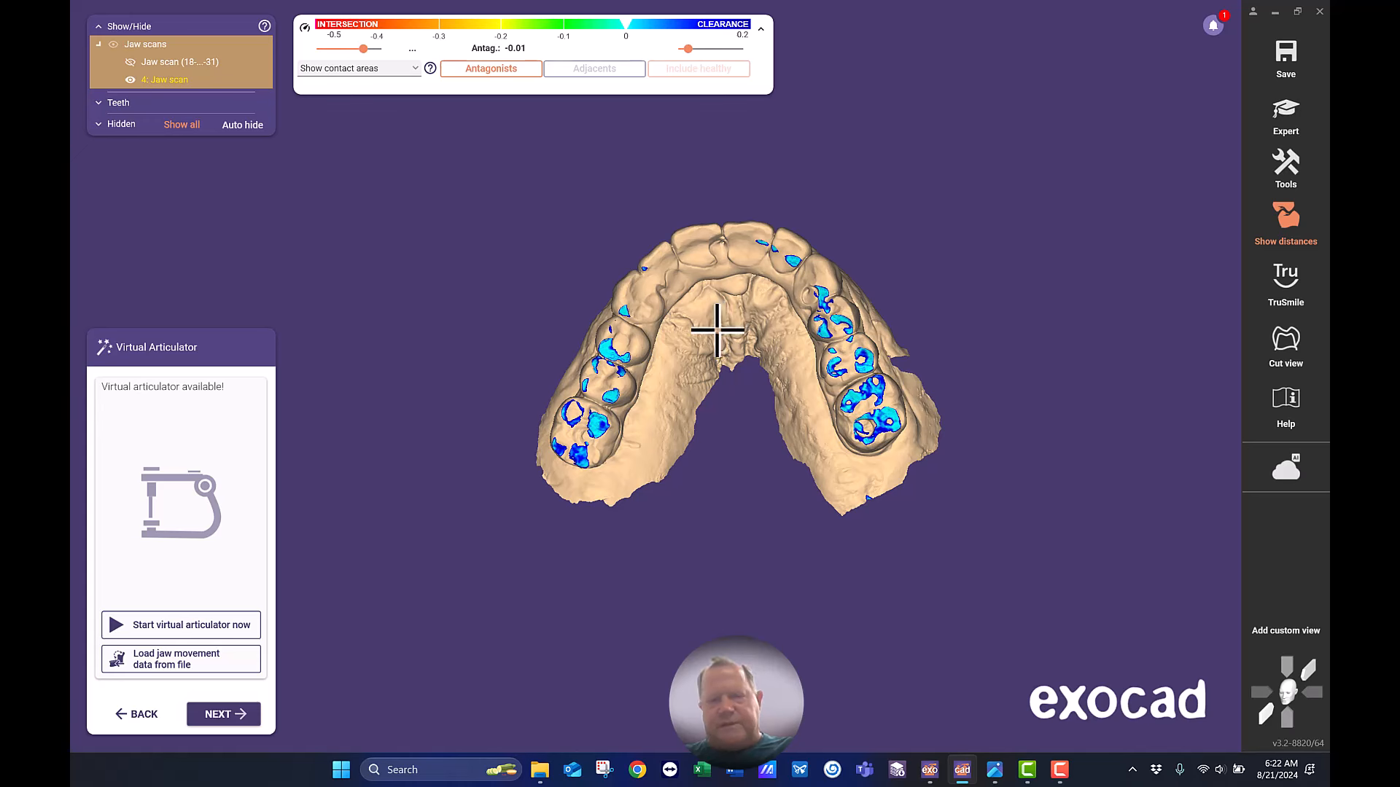
mouse_move(718, 331)
right_mouse_down()
mouse_move(722, 350)
mouse_move(719, 331)
right_mouse_up()
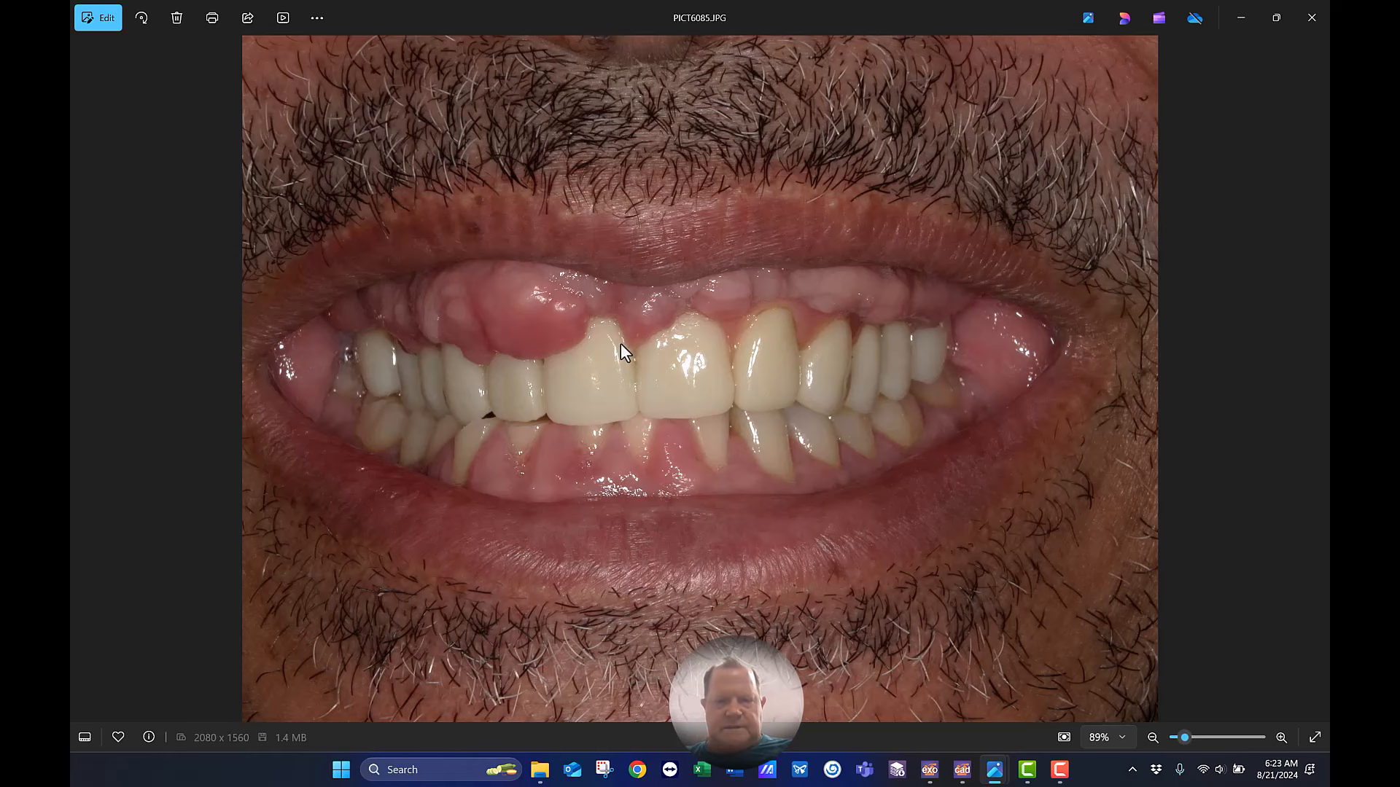
Browse the patient photos to PICT6366.JPG, and return to exocad to inspect the occlusal contacts of the upper arch.
key("Right")
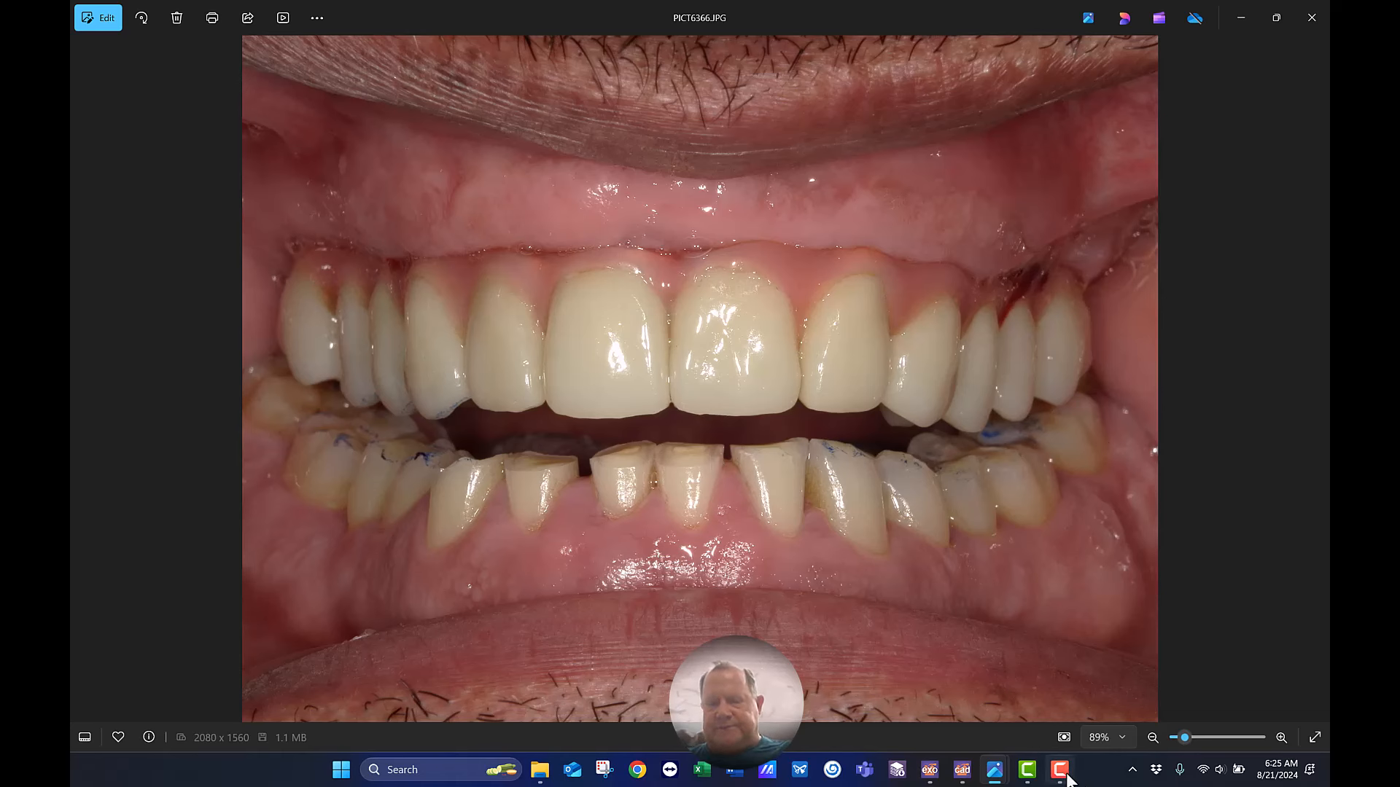
left_click(963, 770)
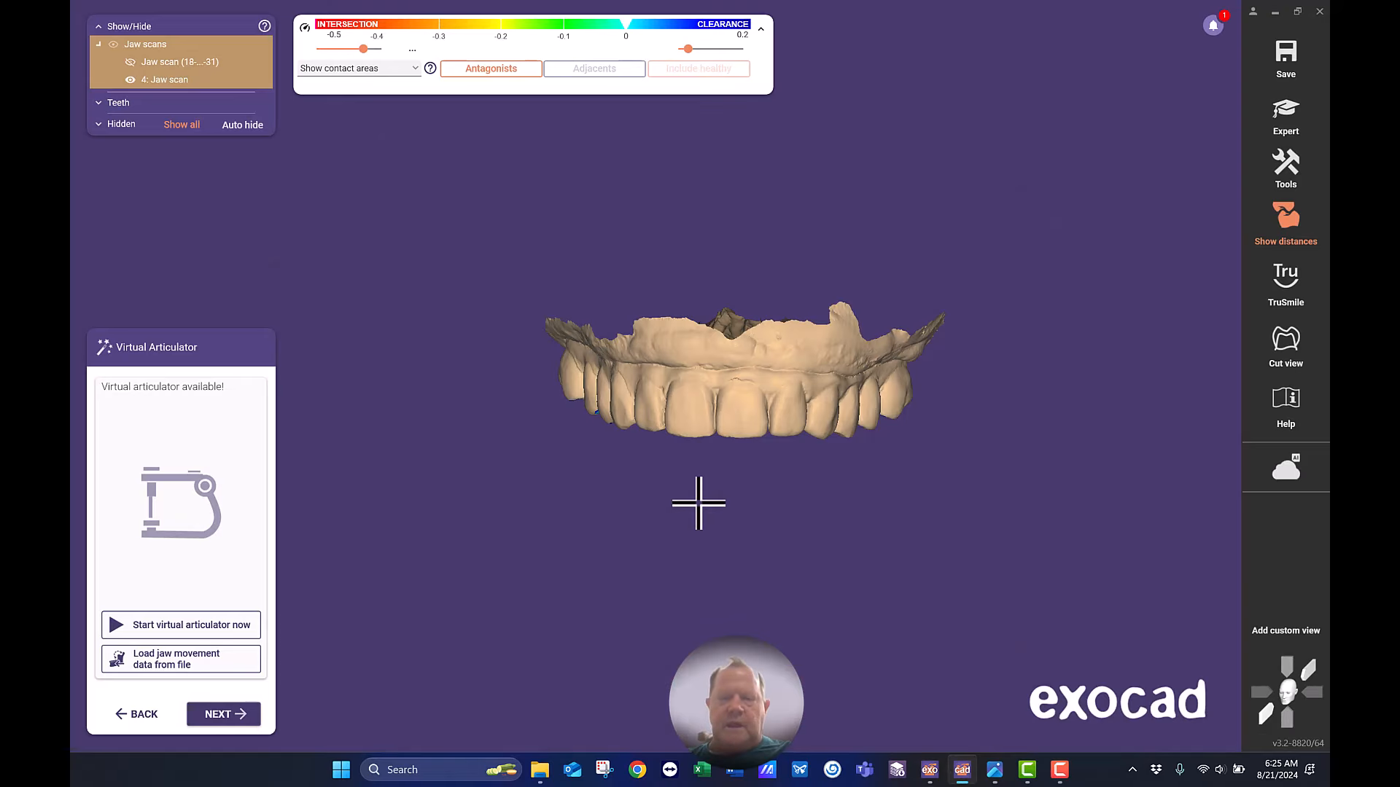
right_click_drag(699, 502, 639, 503)
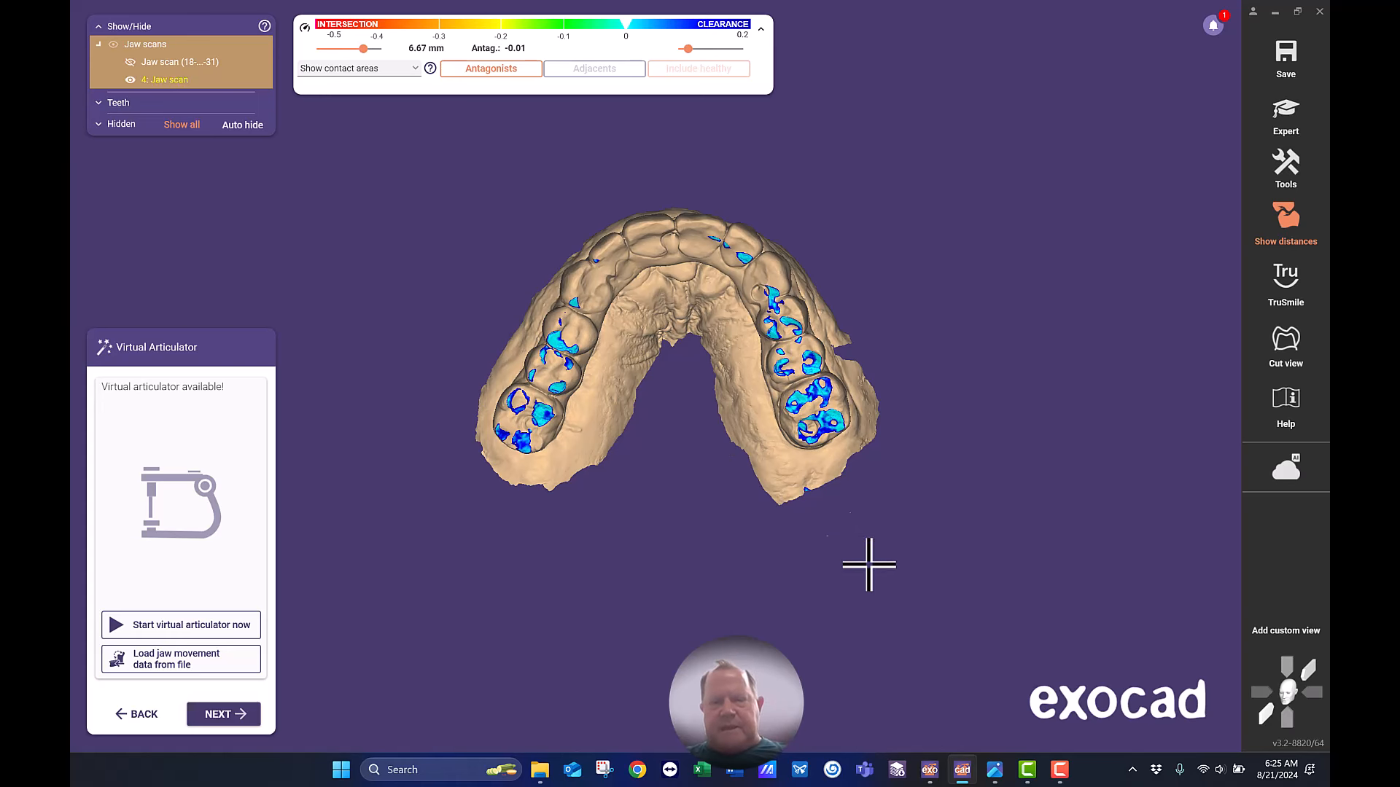
Switch to the Photos window showing the upper occlusal photo PICT6360.JPG and maximize it.
mouse_move(994, 772)
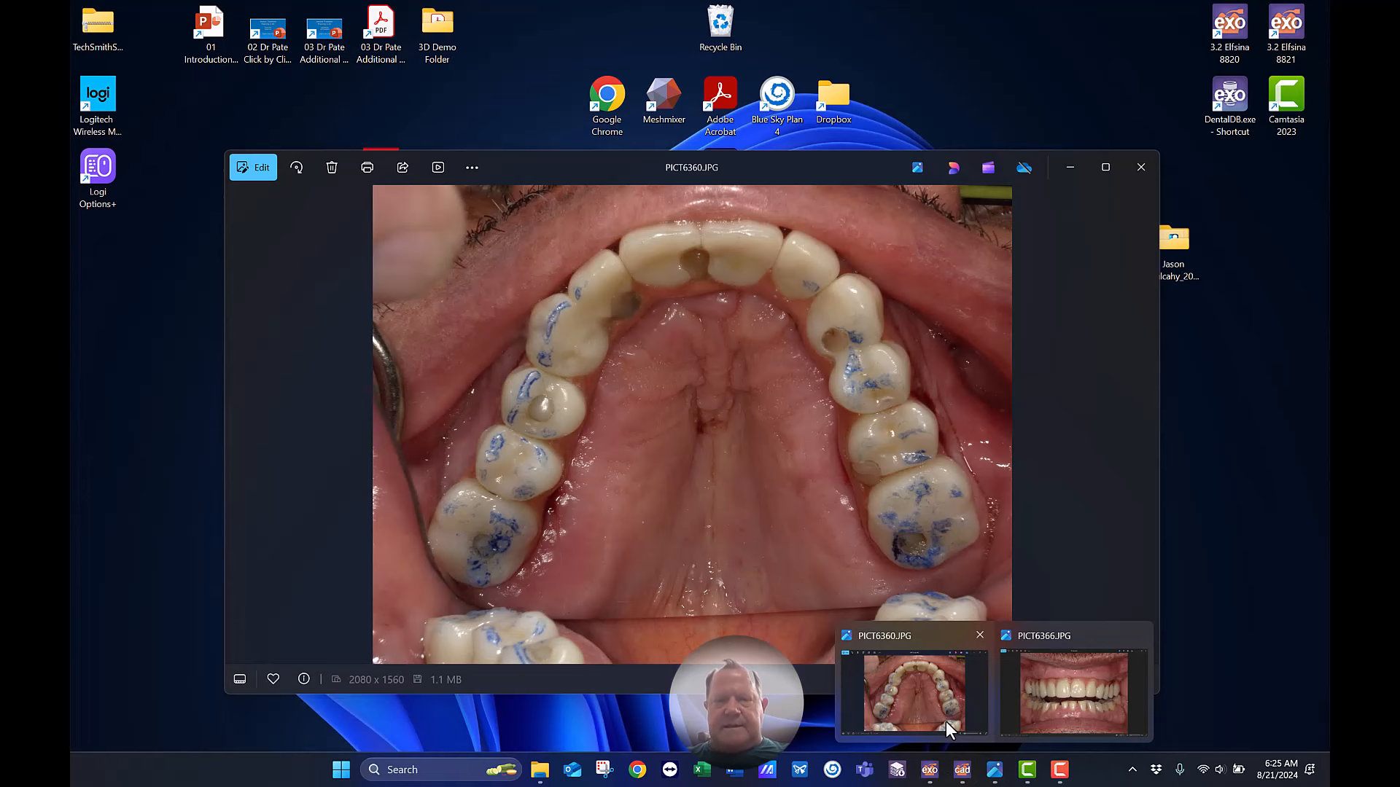
left_click(946, 720)
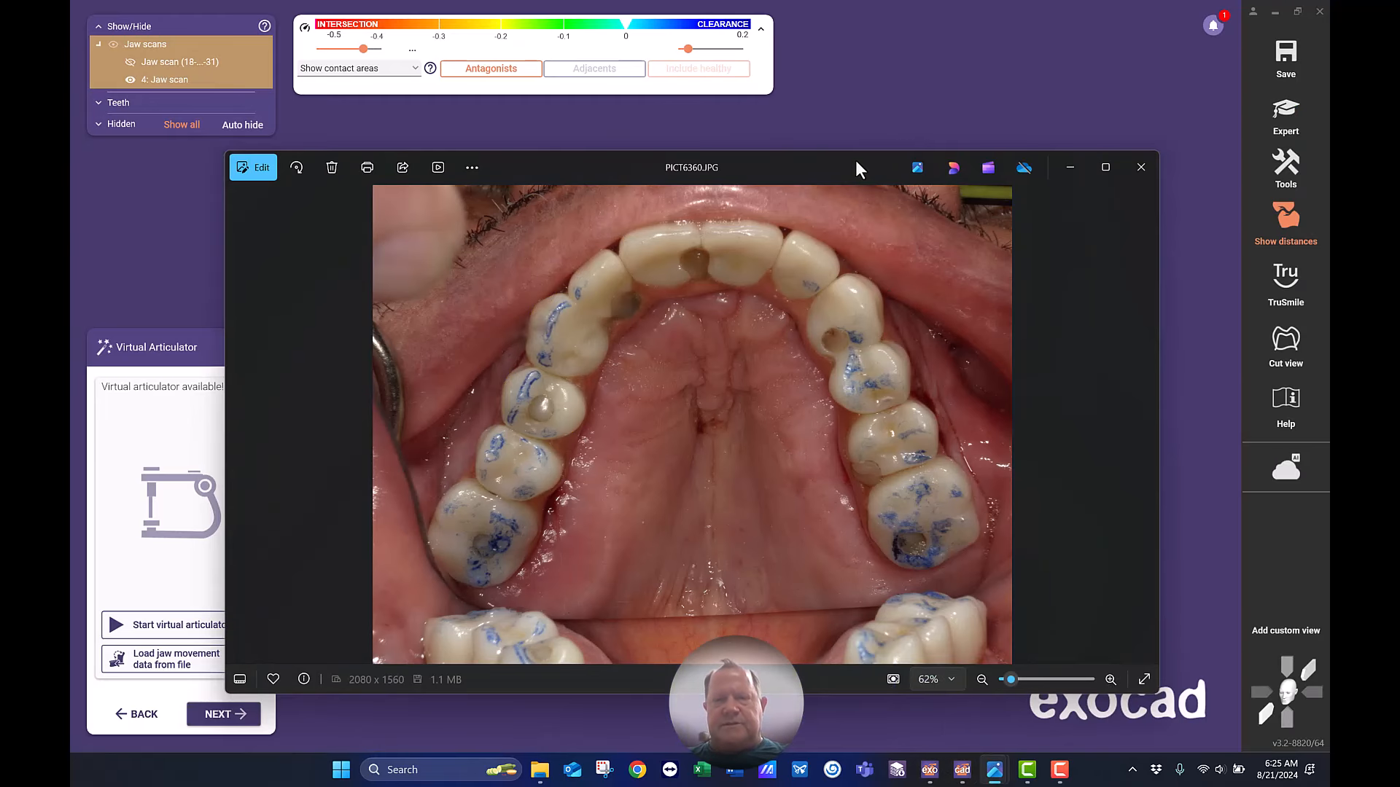
double_click(857, 162)
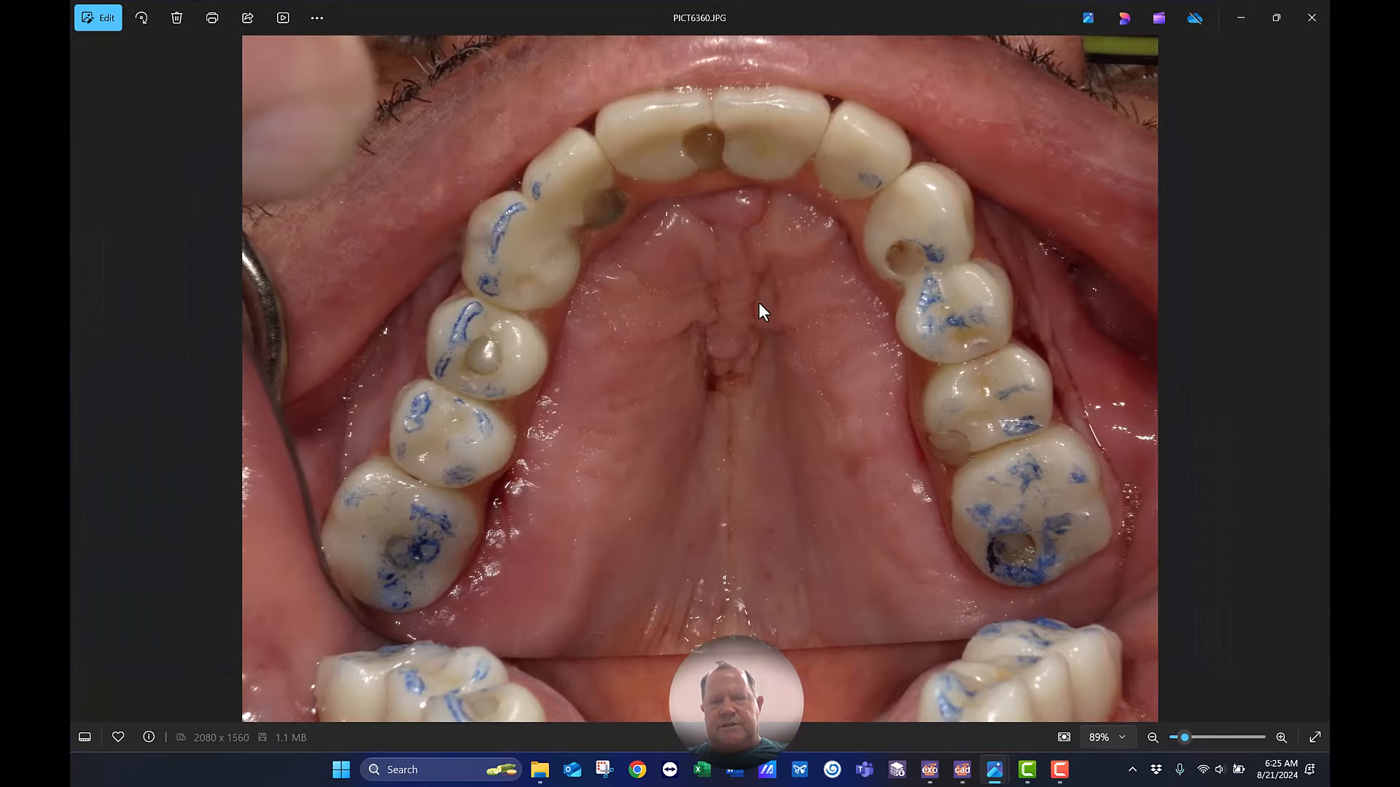
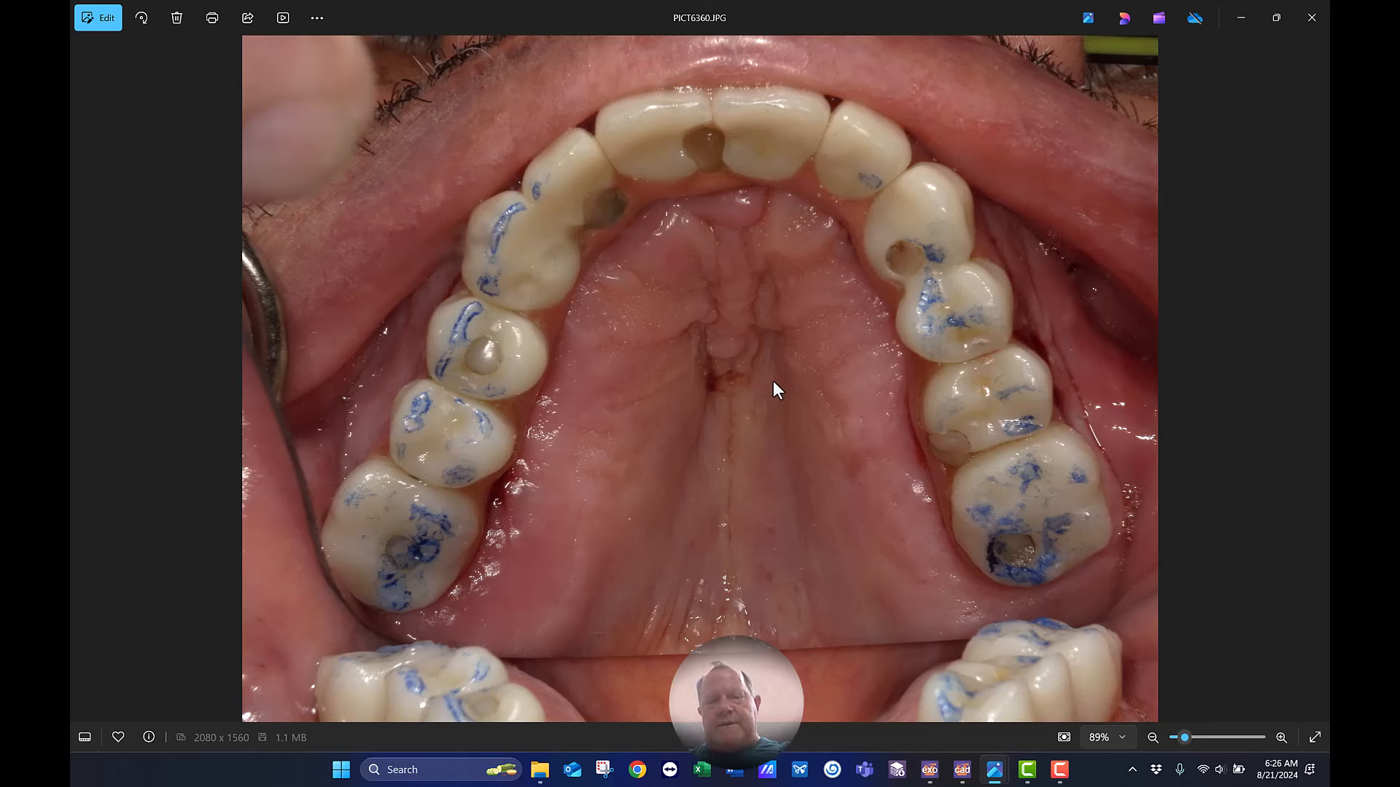
Switch back to exocad and compare the photo's blue contact marks with the contact areas on the upper jaw scan.
left_click(963, 778)
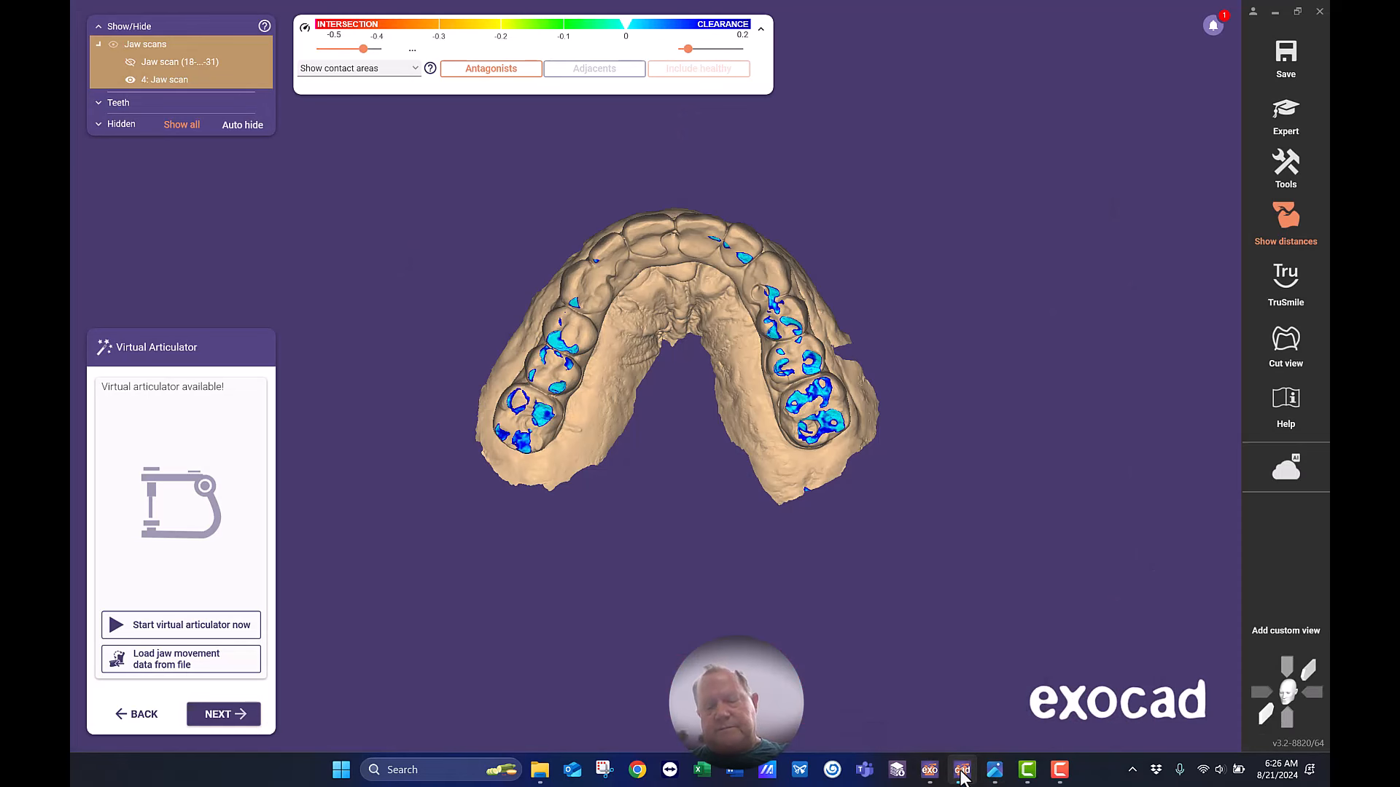
mouse_move(963, 777)
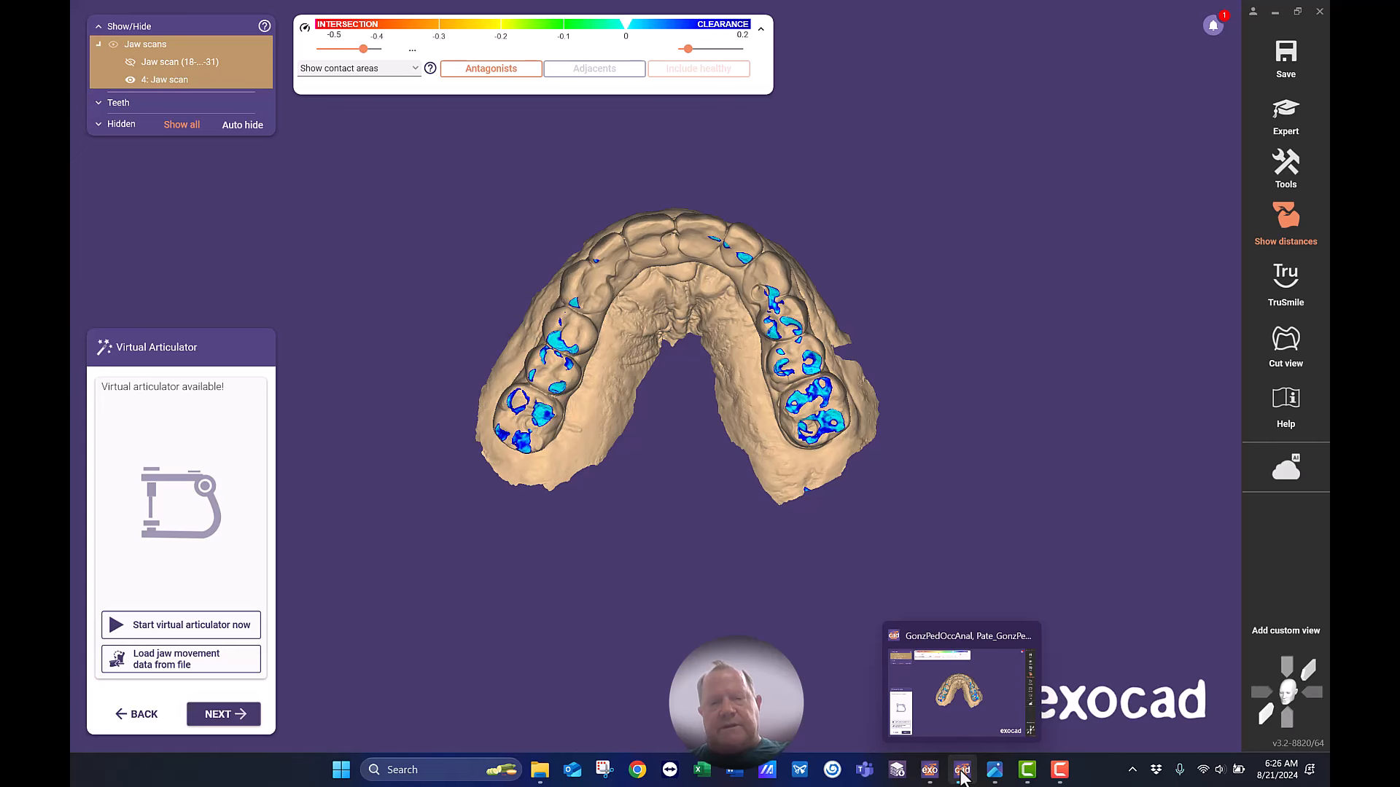
left_click(963, 778)
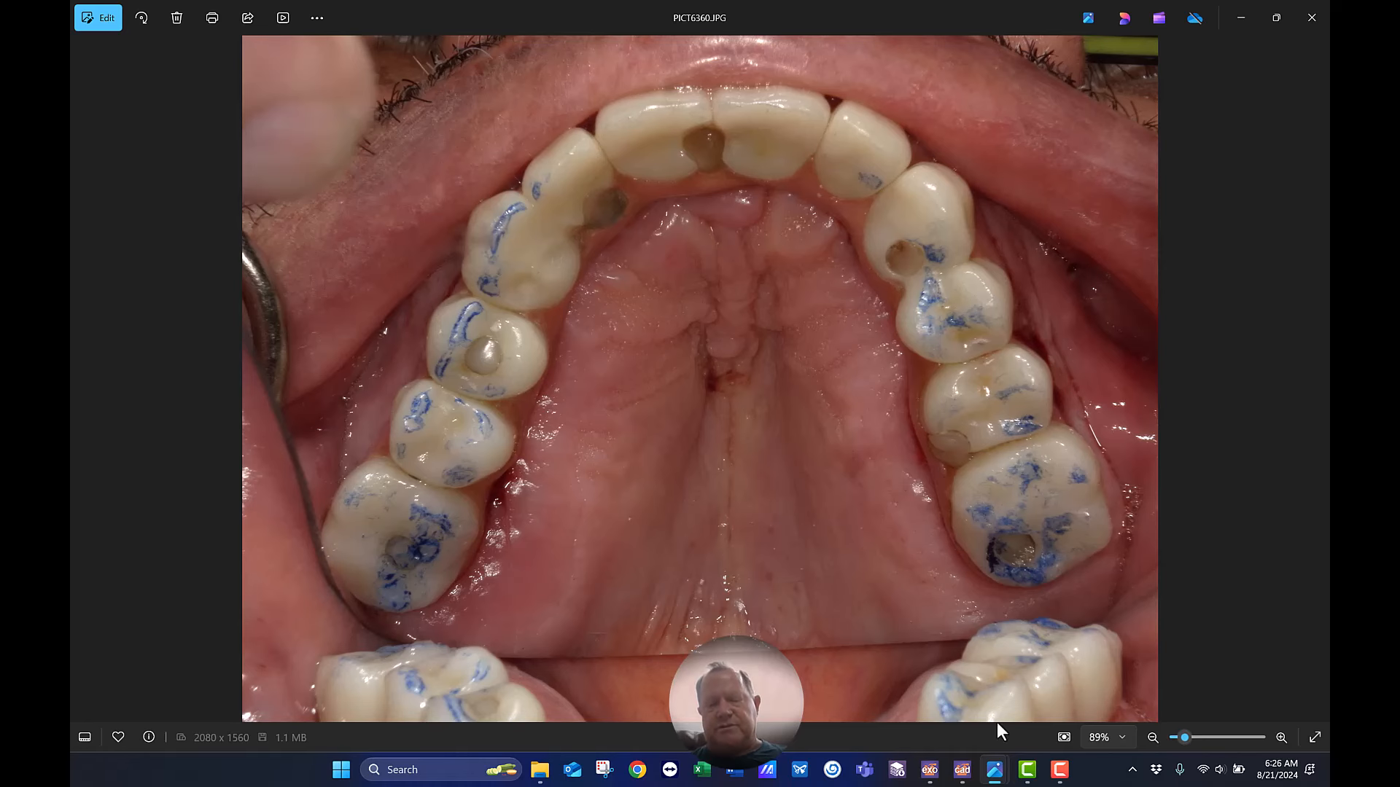
mouse_move(971, 782)
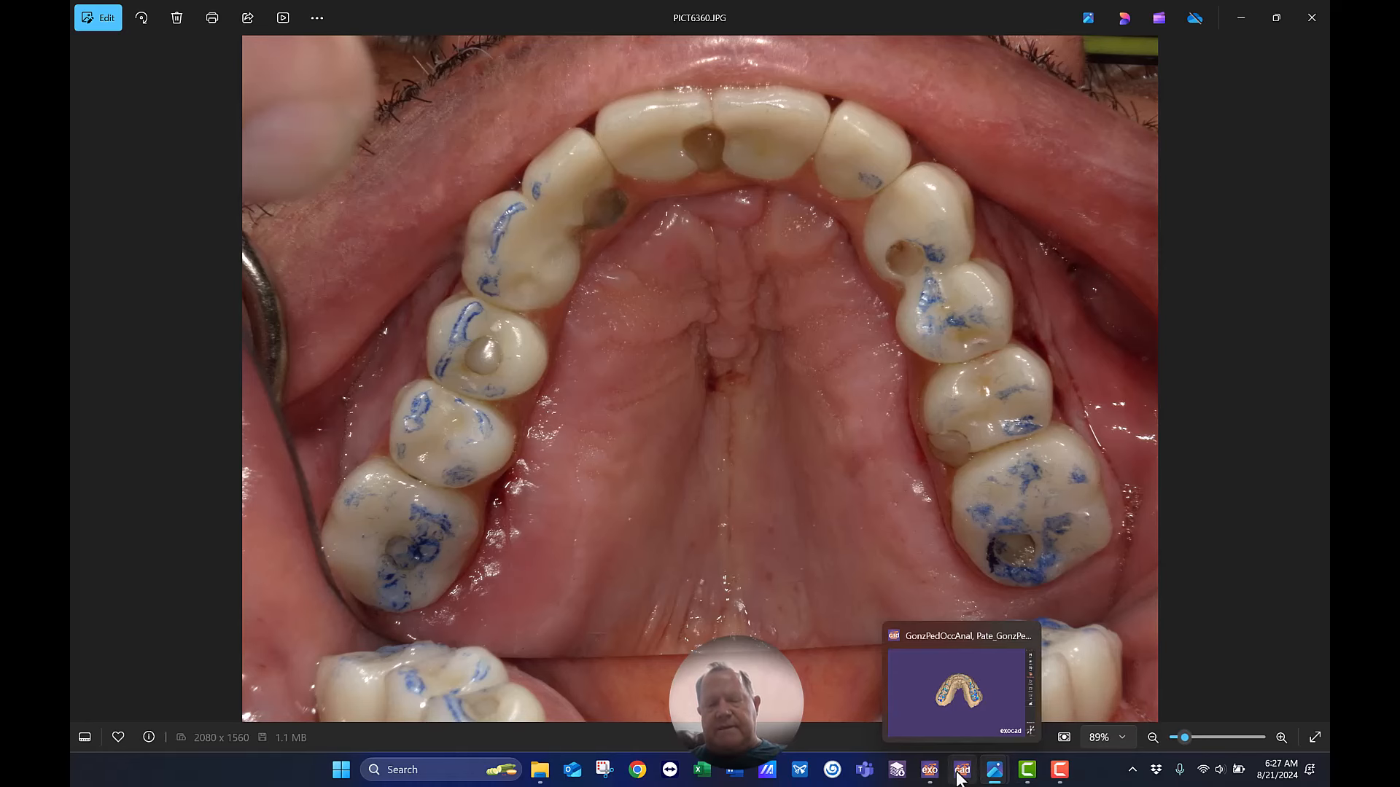
left_click(962, 779)
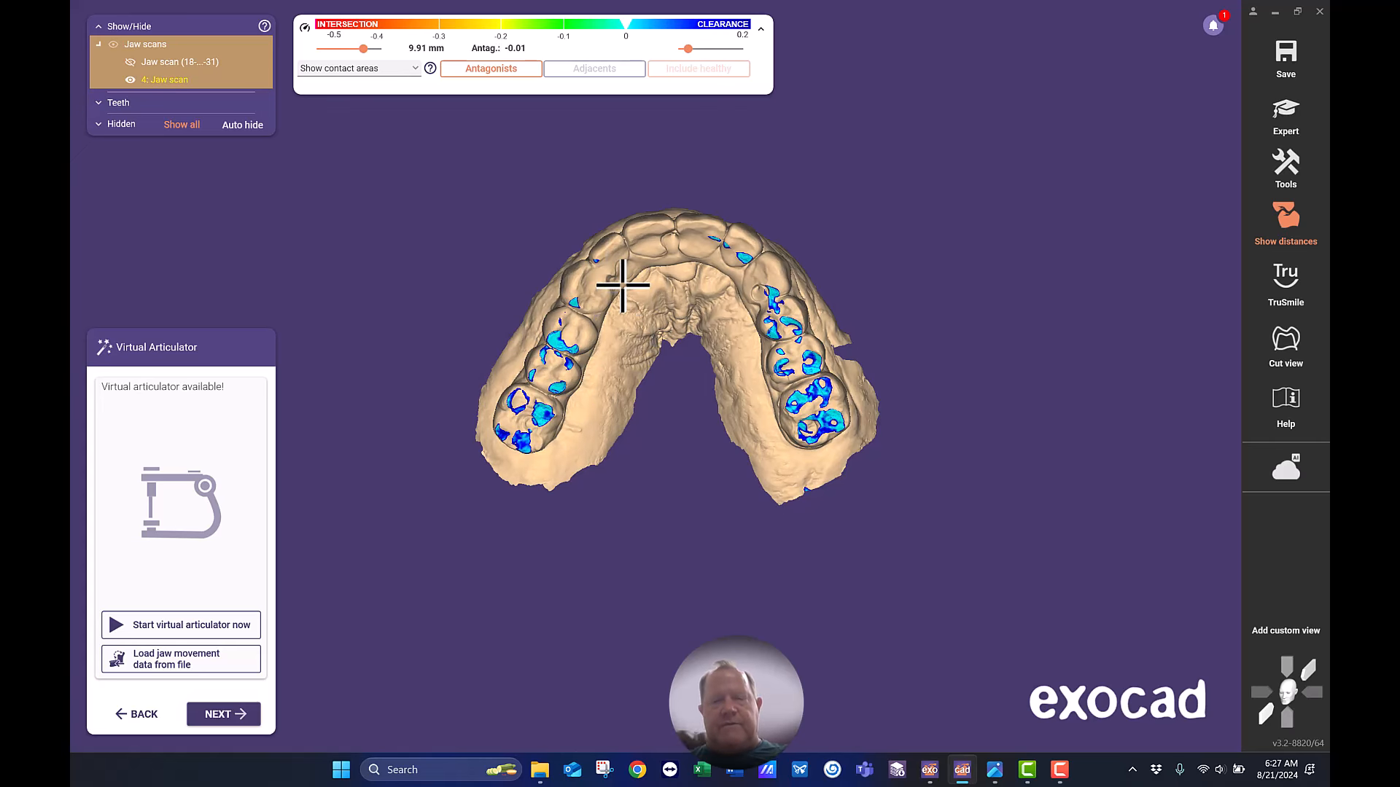
scroll(622, 284, "up", 5)
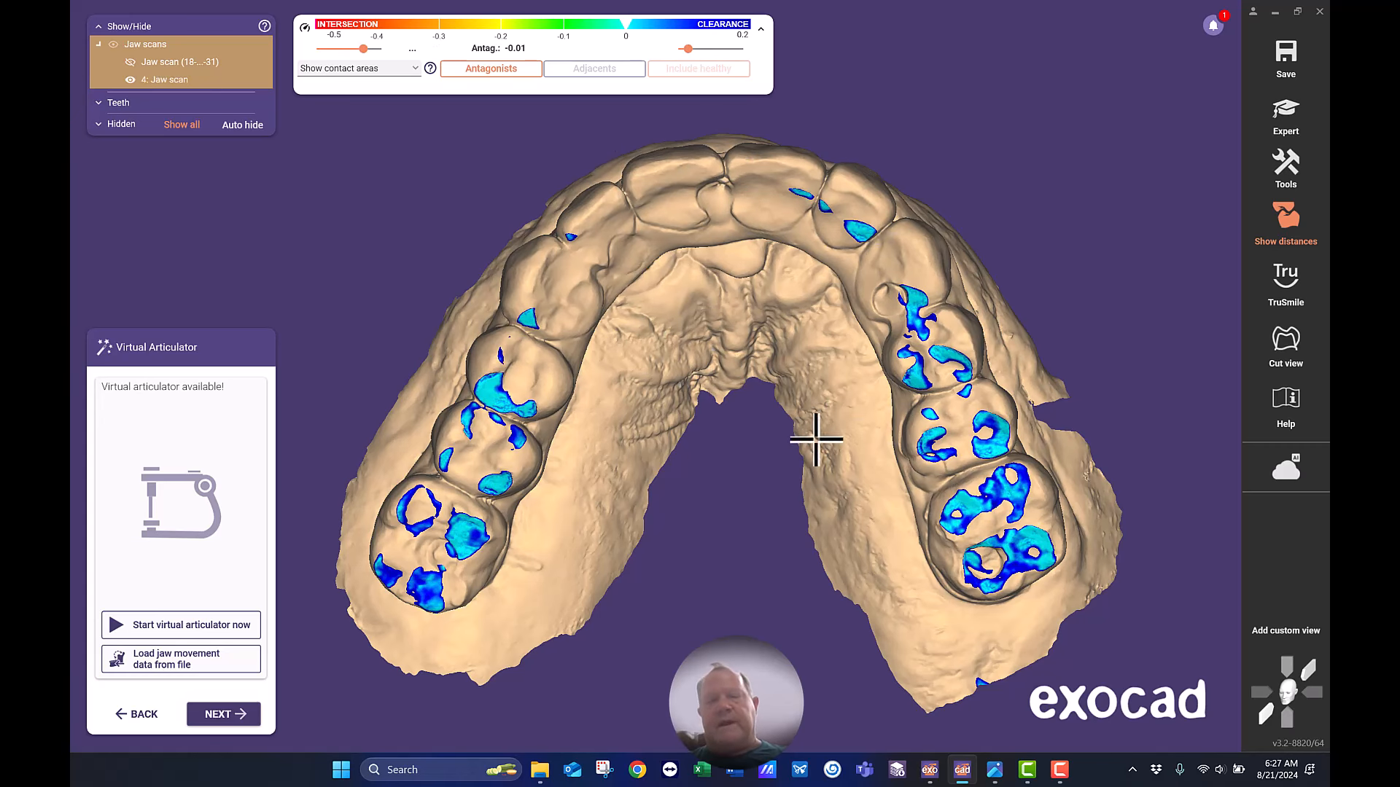
scroll(709, 401, "down", 3)
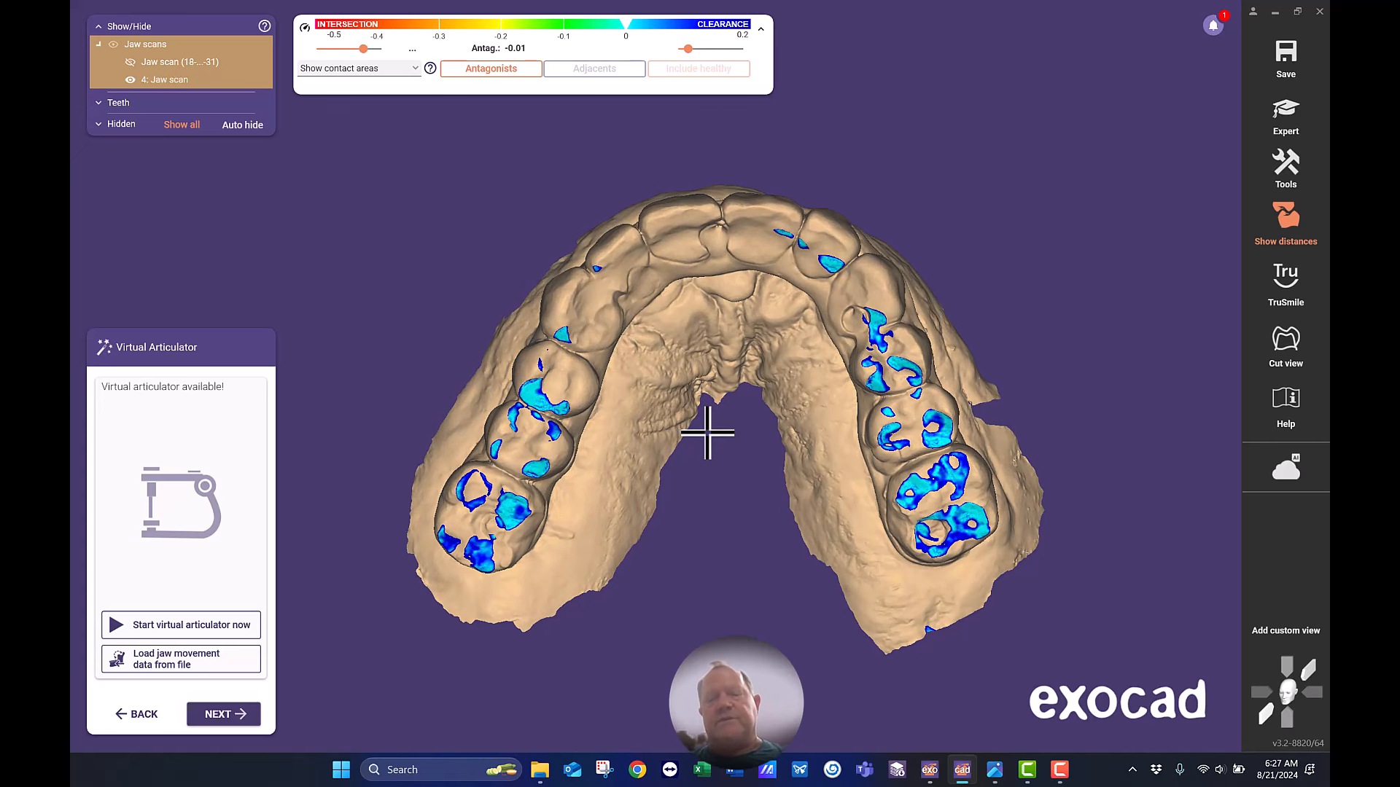
right_click_drag(705, 431, 704, 437)
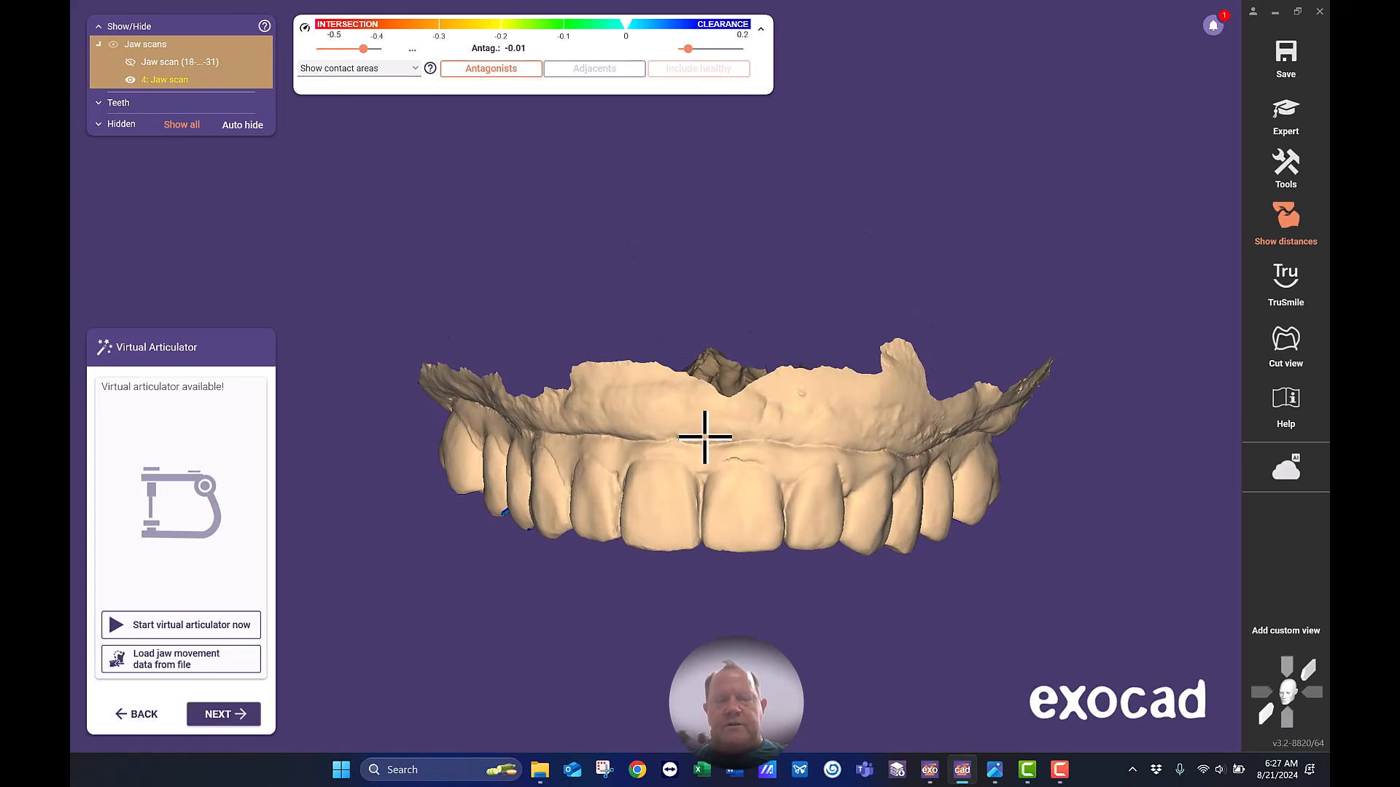
Show the lower jaw scan again, hide the upper one, and examine the contact areas on the lower arch.
left_click(129, 62)
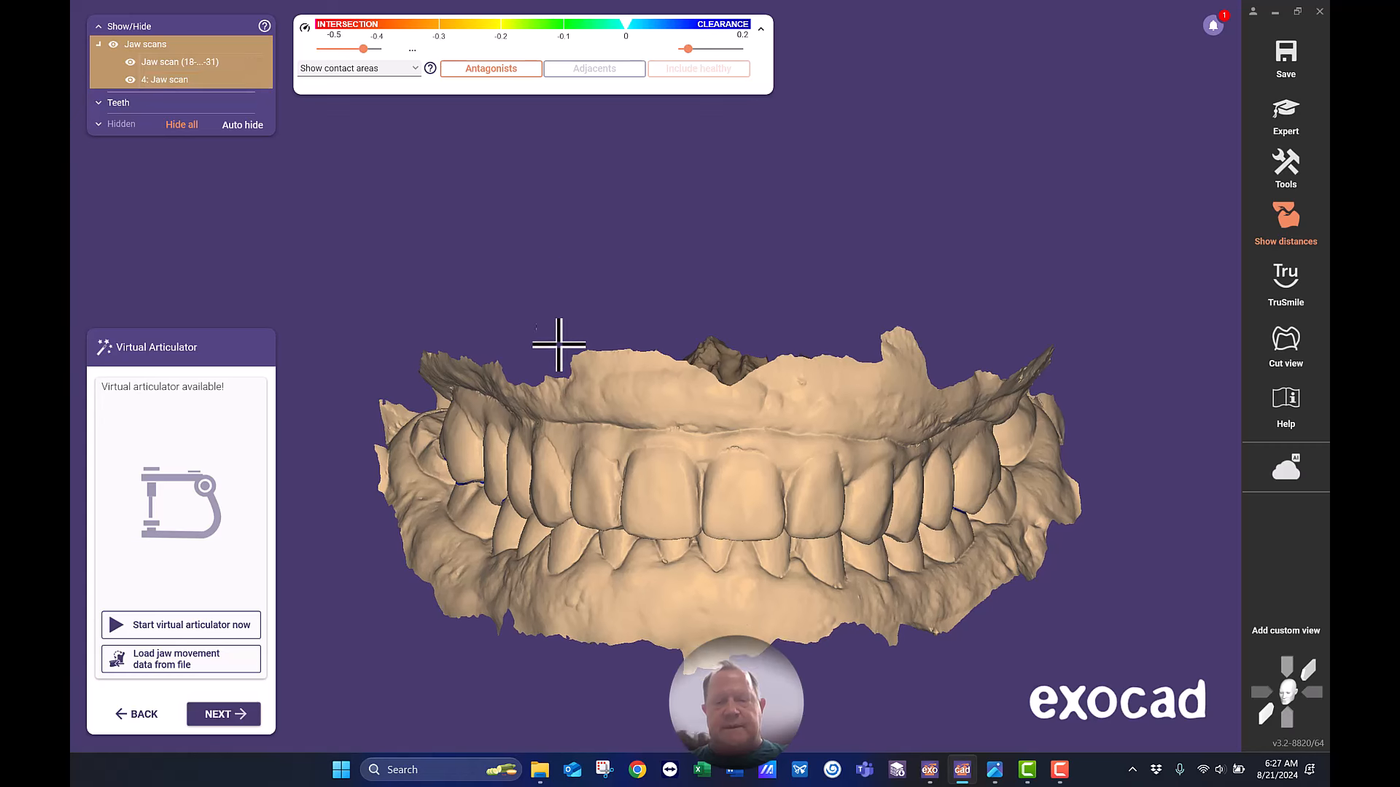
right_click_drag(556, 337, 587, 278)
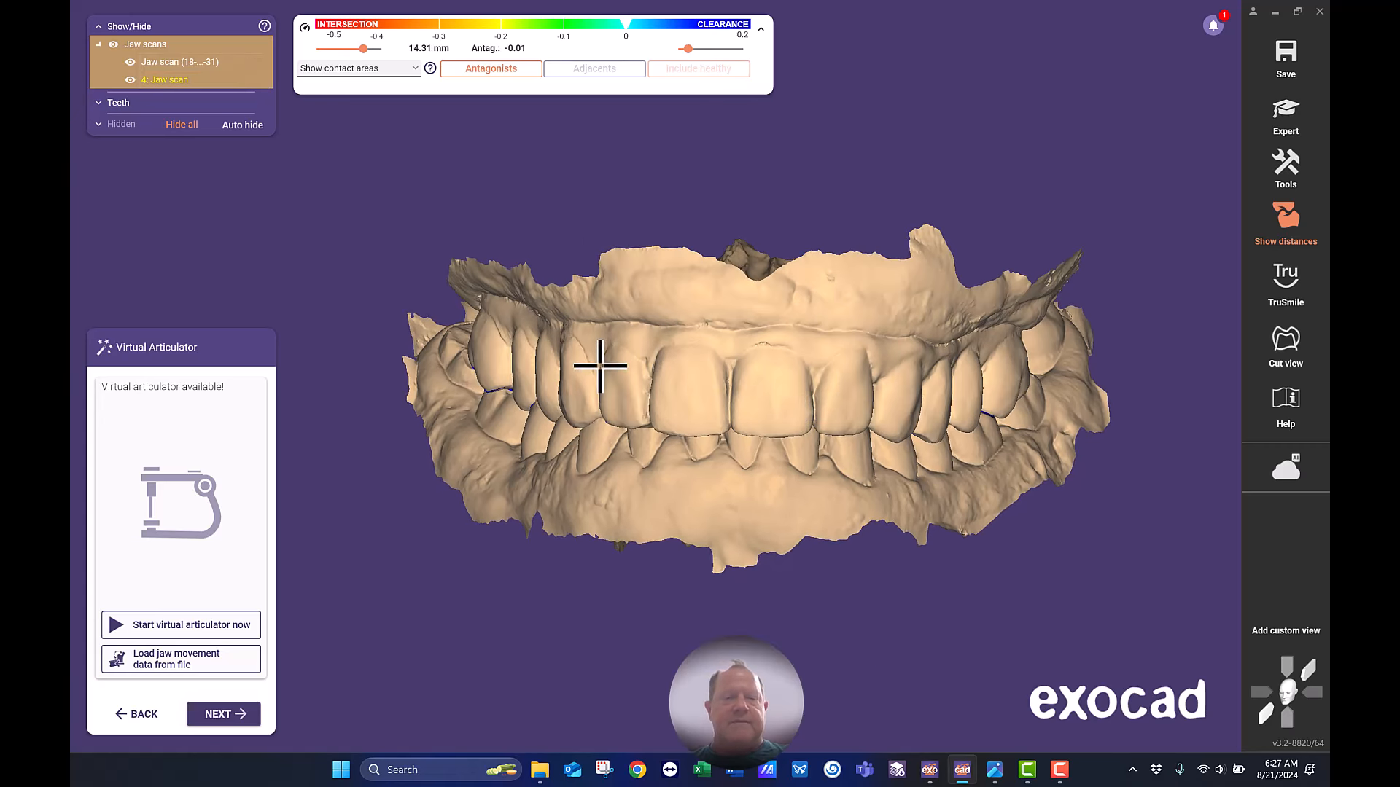
left_click(130, 79)
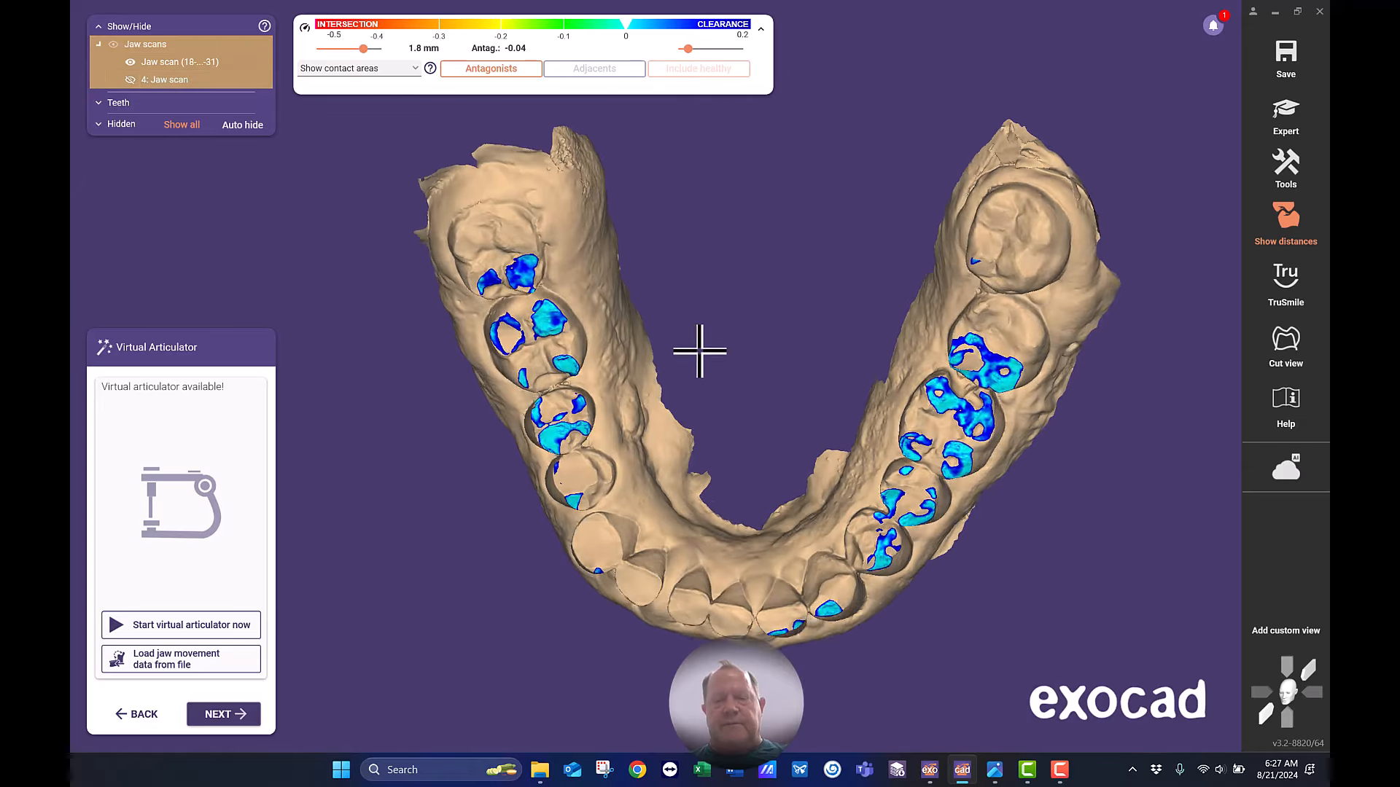
right_click_drag(700, 352, 700, 356)
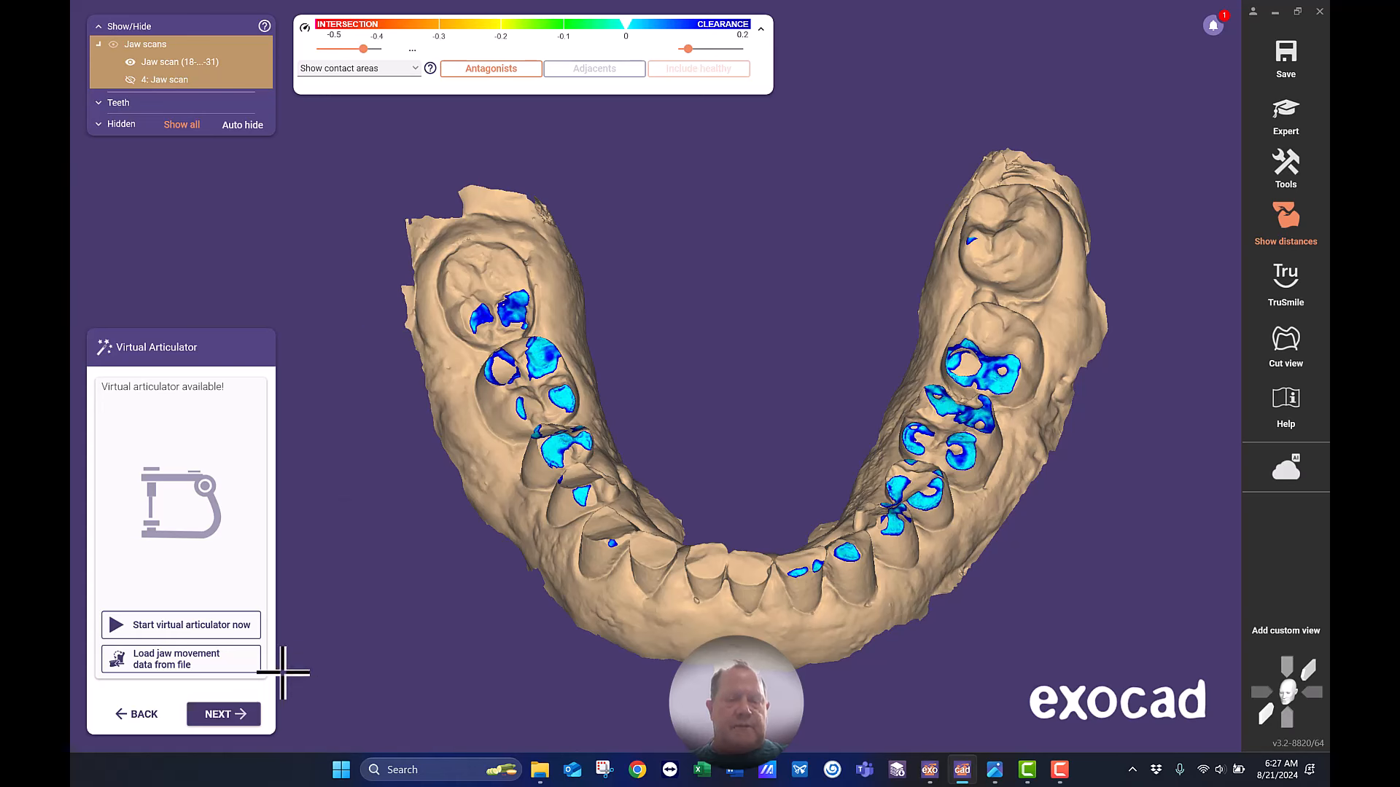
Skip the virtual articulator and Smile Creator stages, and continue to tooth model placement with no gingiva design for the lower waxup.
left_click(228, 714)
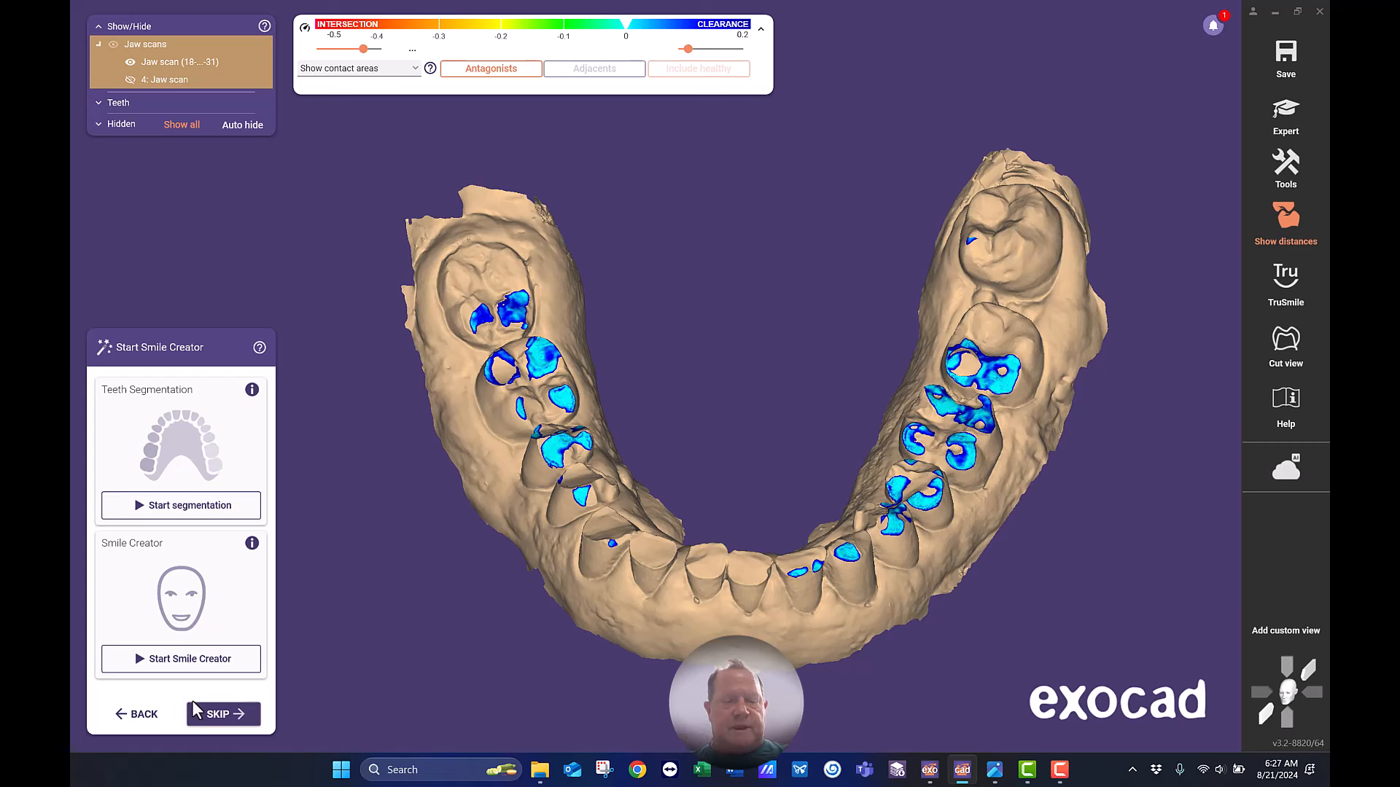
left_click(226, 716)
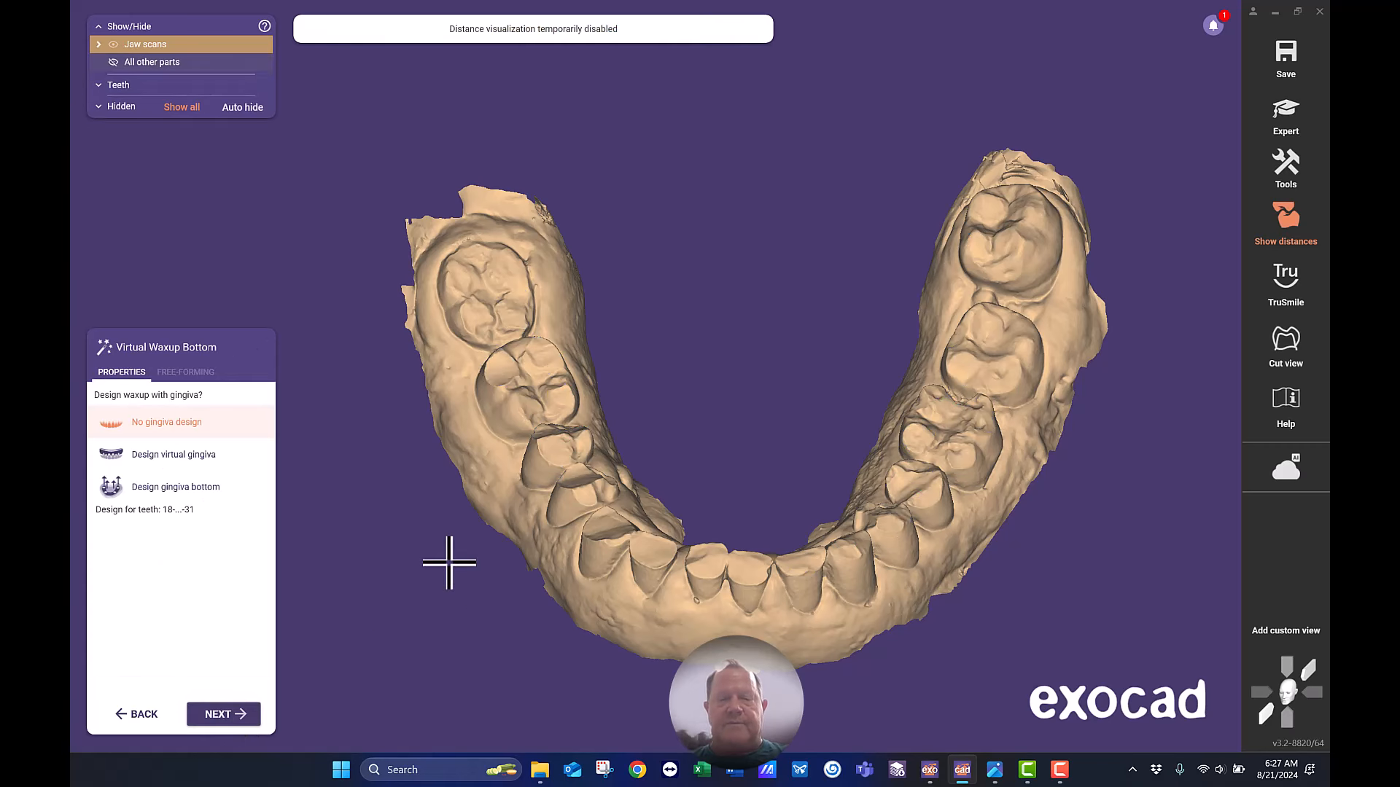
left_click(245, 715)
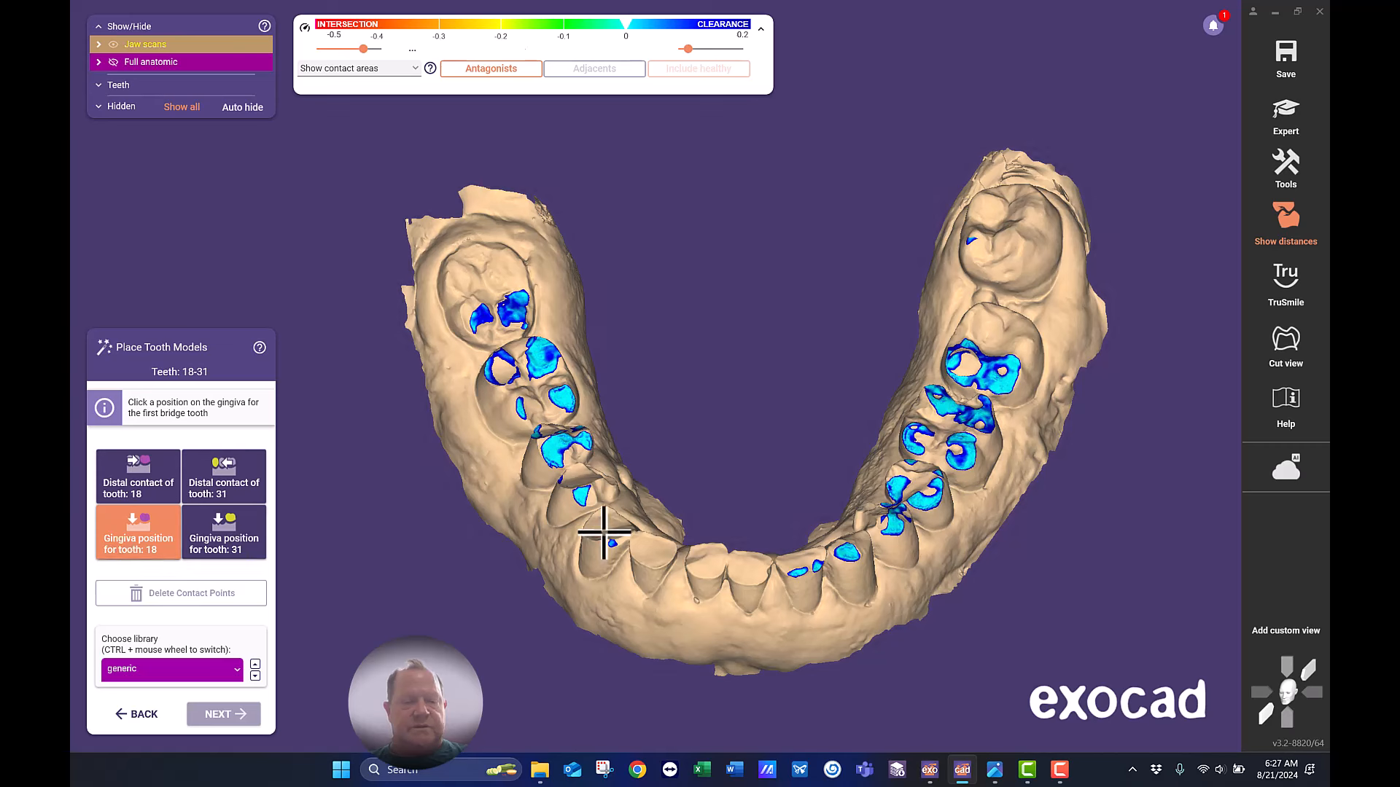
Place the lower tooth chain by setting the gingiva positions for teeth 18 and 31 on the molars, and accept the placement.
left_click(992, 352)
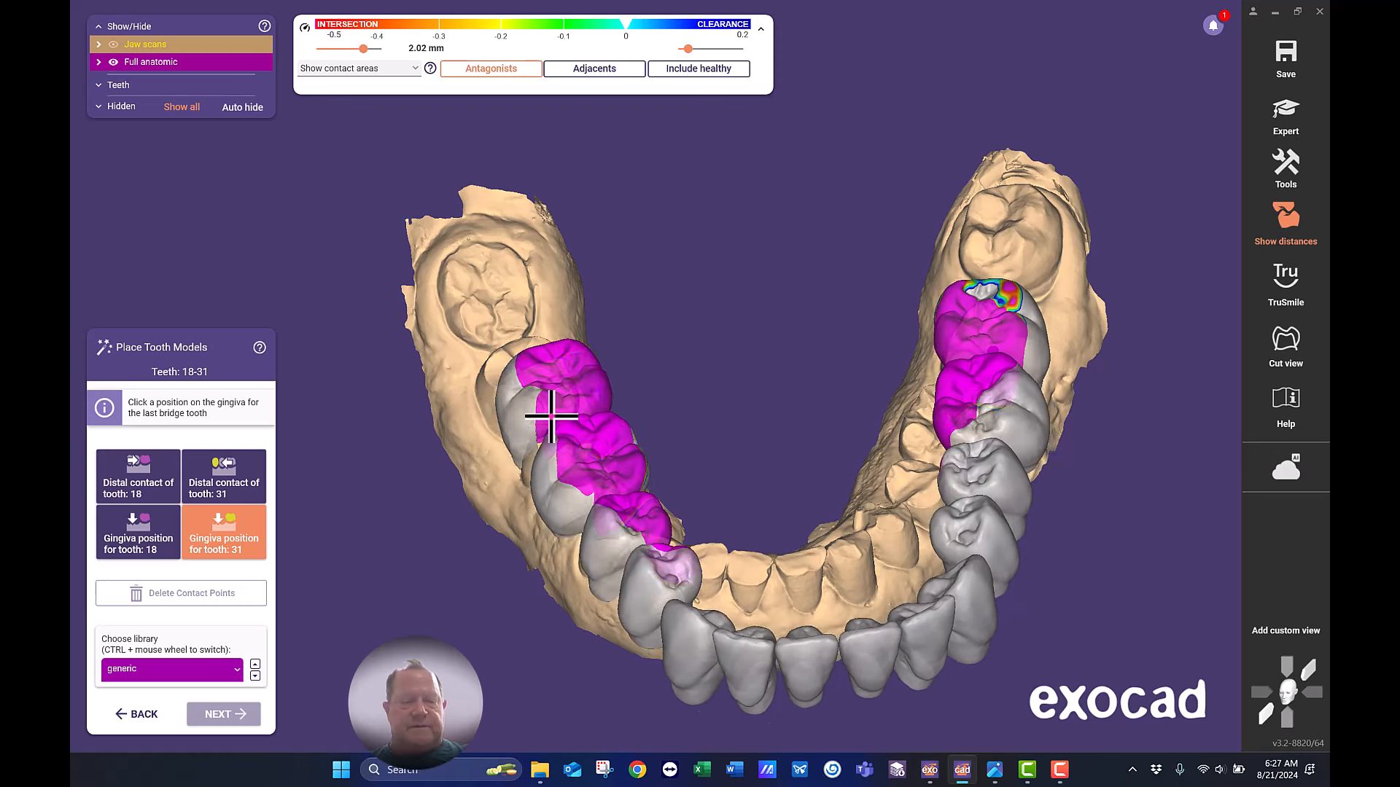
left_click(540, 410)
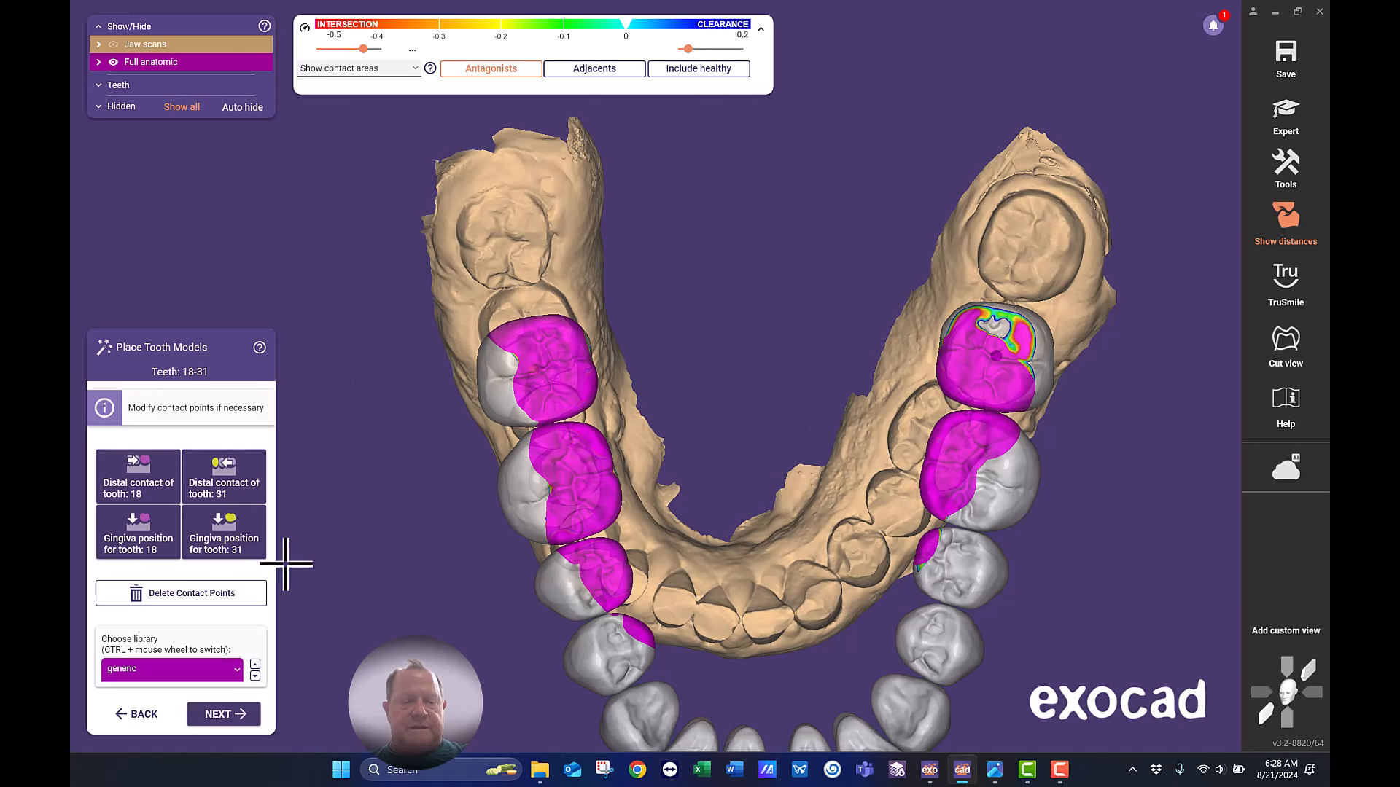
left_click(240, 718)
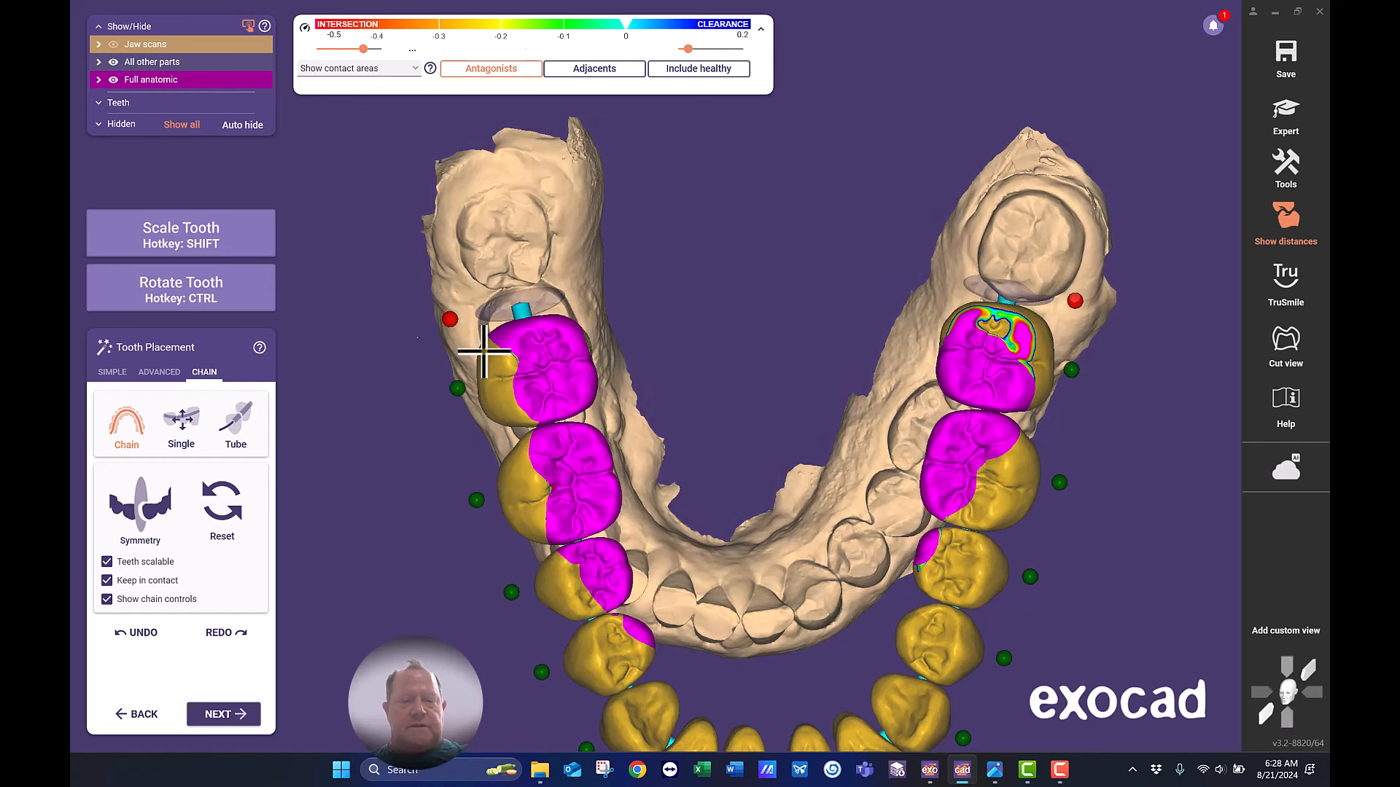
Move the chain's tooth 31 end distally along the arch and nudge its tooth 18 end slightly distally.
left_click_drag(518, 292, 512, 261)
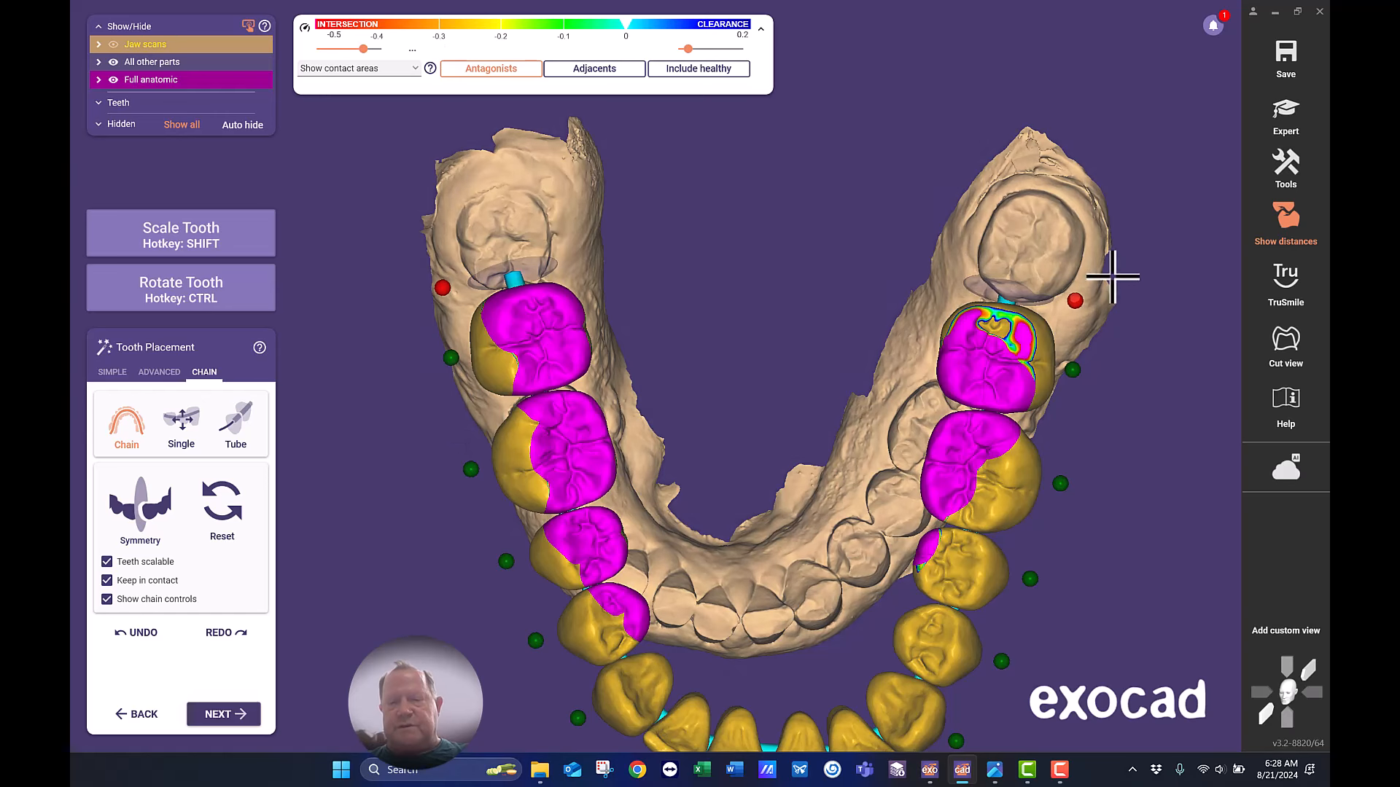
left_click_drag(990, 285, 996, 280)
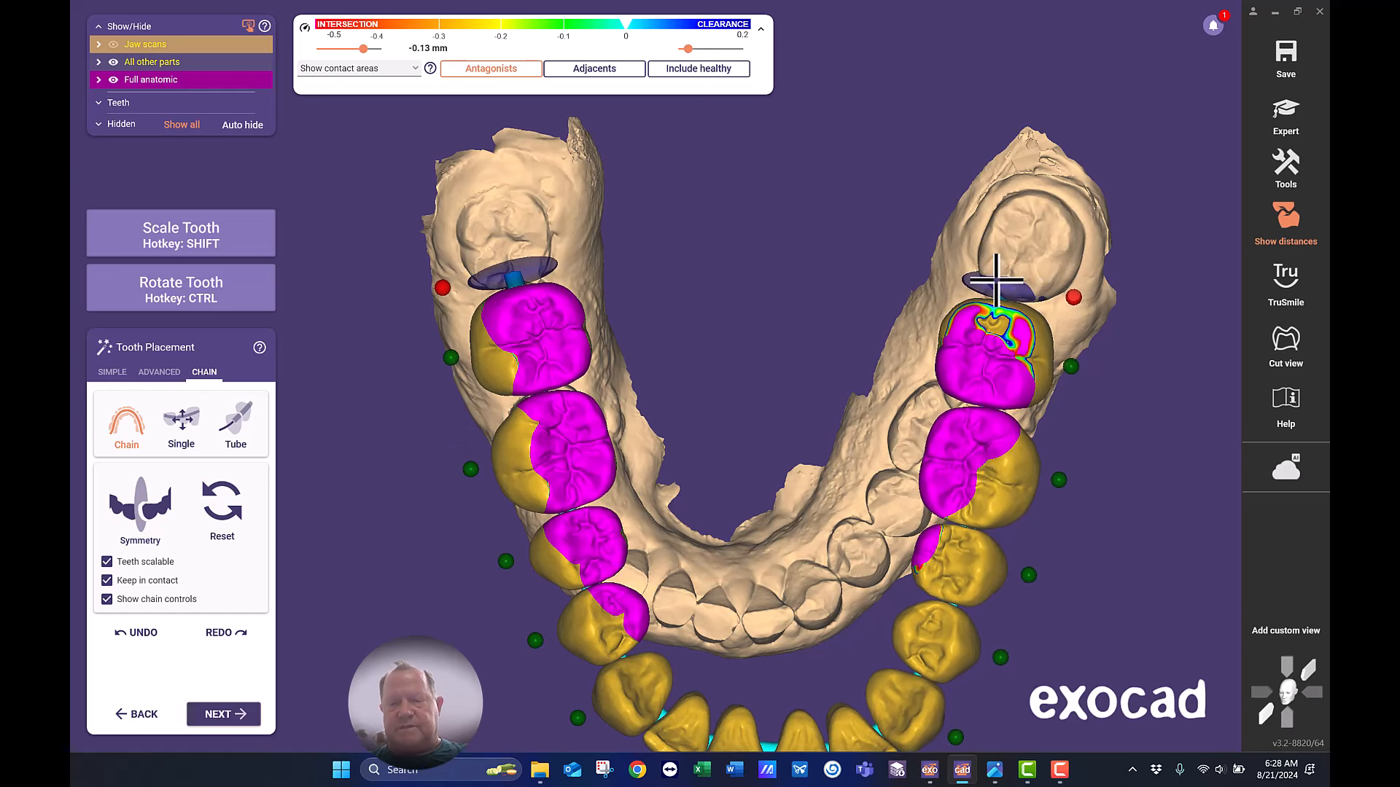
Lower the tooth 31 and tooth 18 ends of the chain toward the gingiva of the lower scan.
mouse_move(759, 550)
right_mouse_down()
mouse_move(772, 531)
mouse_move(763, 540)
right_mouse_up()
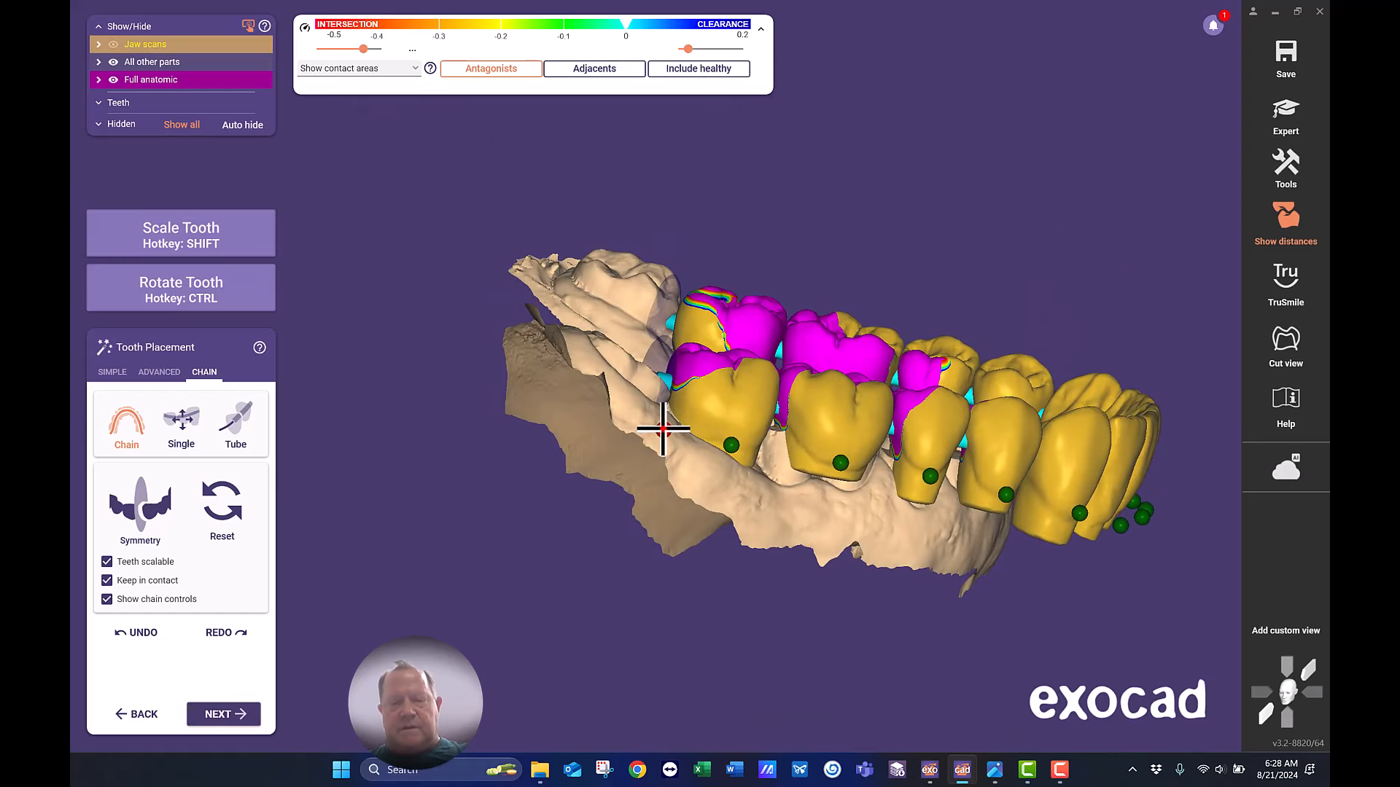
left_click_drag(663, 357, 653, 398)
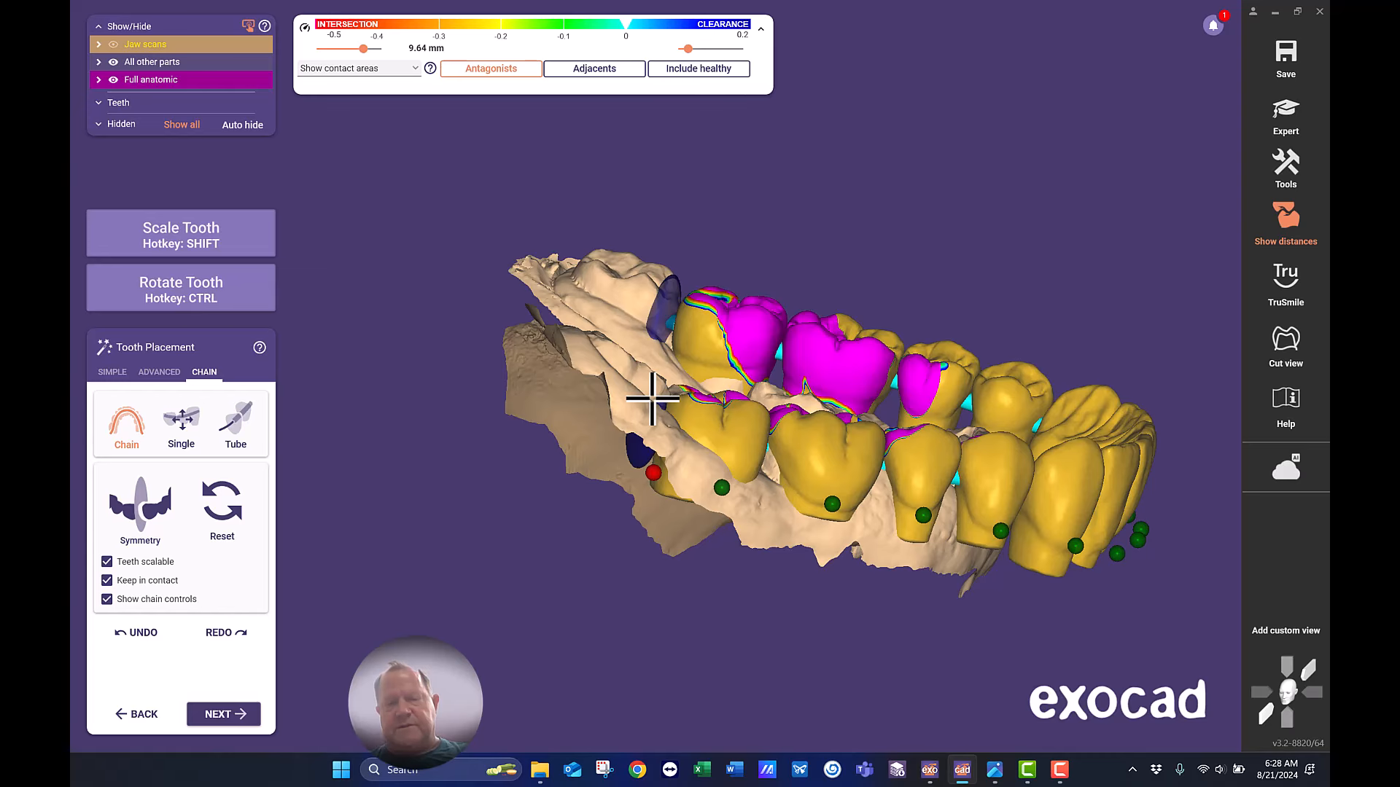
right_click_drag(569, 358, 567, 366)
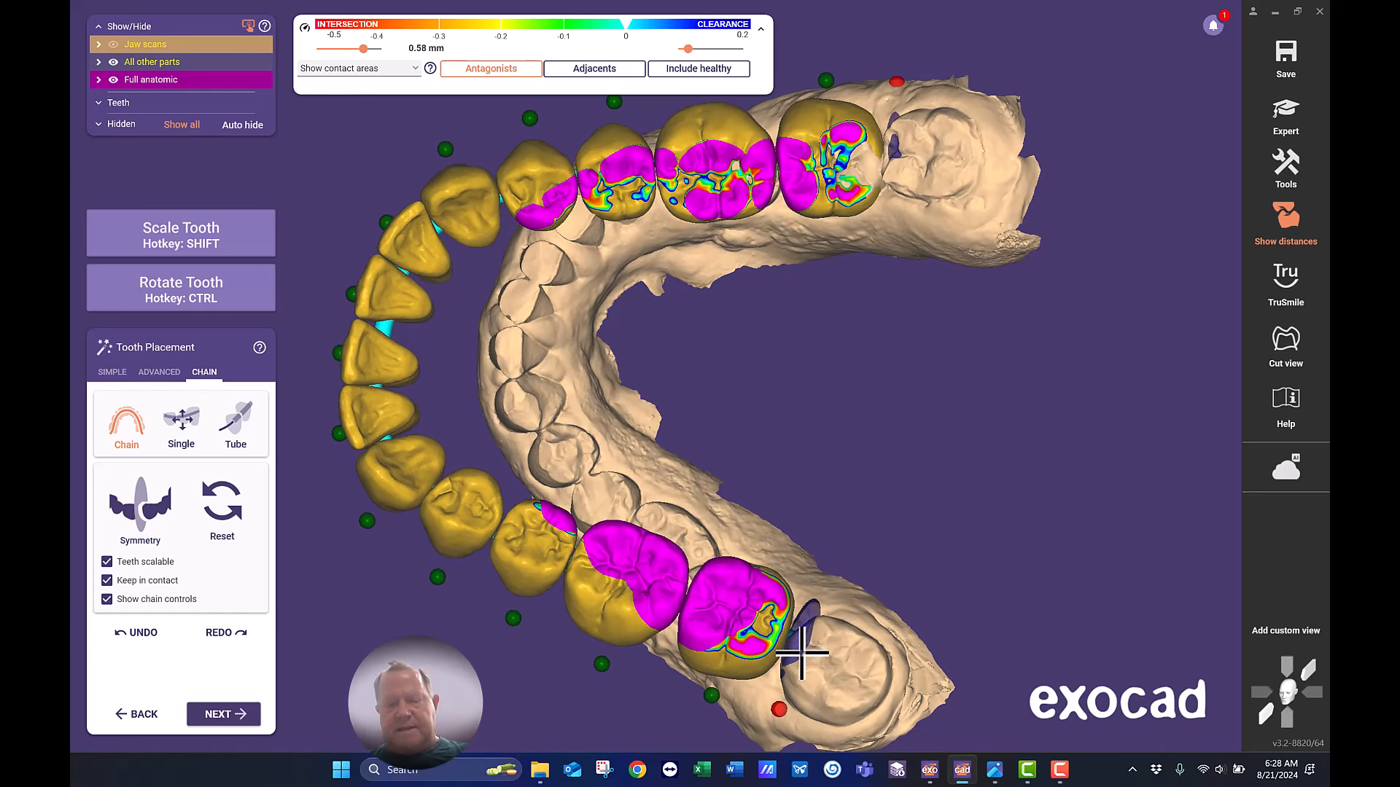
mouse_move(802, 652)
left_mouse_down()
mouse_move(777, 675)
mouse_move(796, 664)
left_mouse_up()
right_click_drag(642, 707, 643, 707)
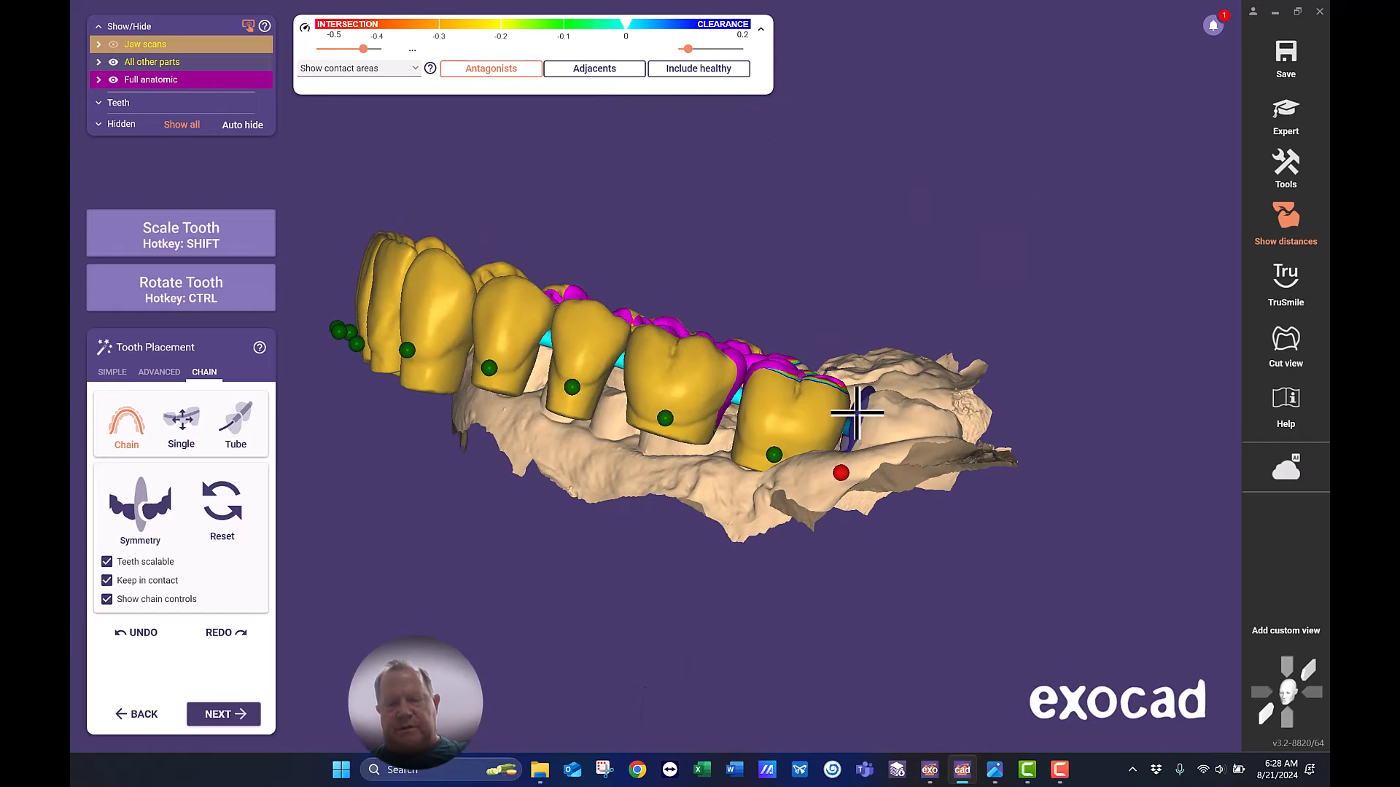
right_click_drag(857, 412, 847, 453)
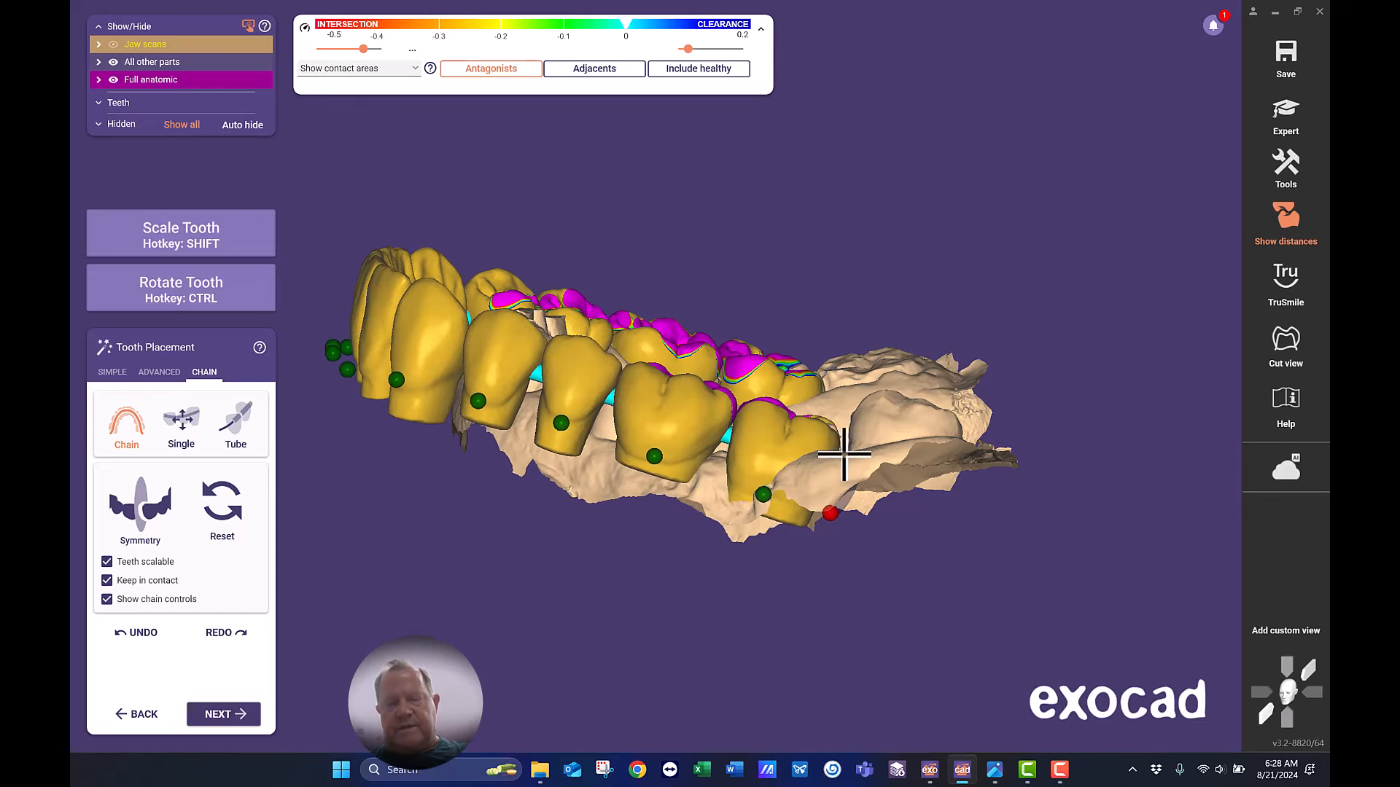
right_click_drag(572, 503, 568, 376)
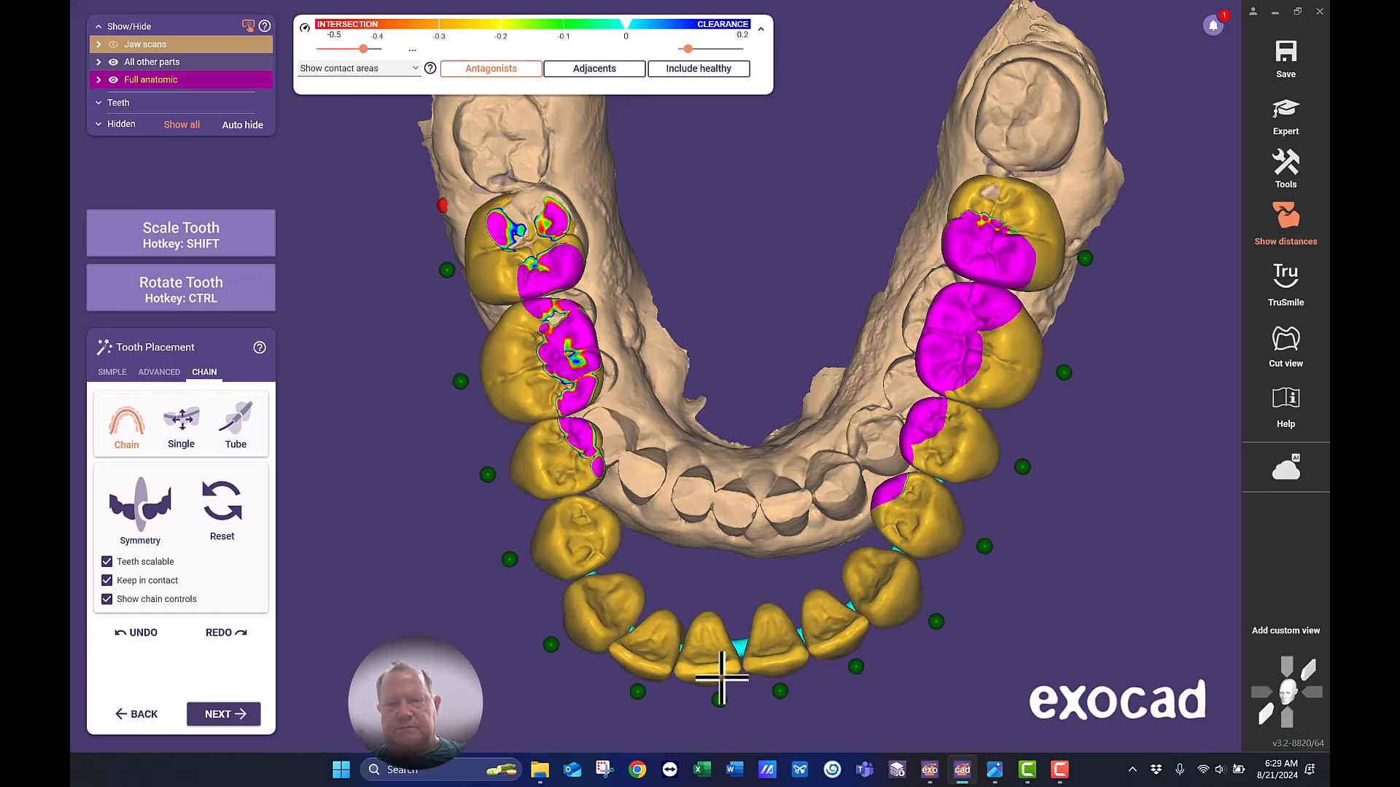
Shift the chain's anterior teeth toward the patient's left and move its tooth 31 end distally over the scanned molar.
left_click_drag(822, 701, 809, 707)
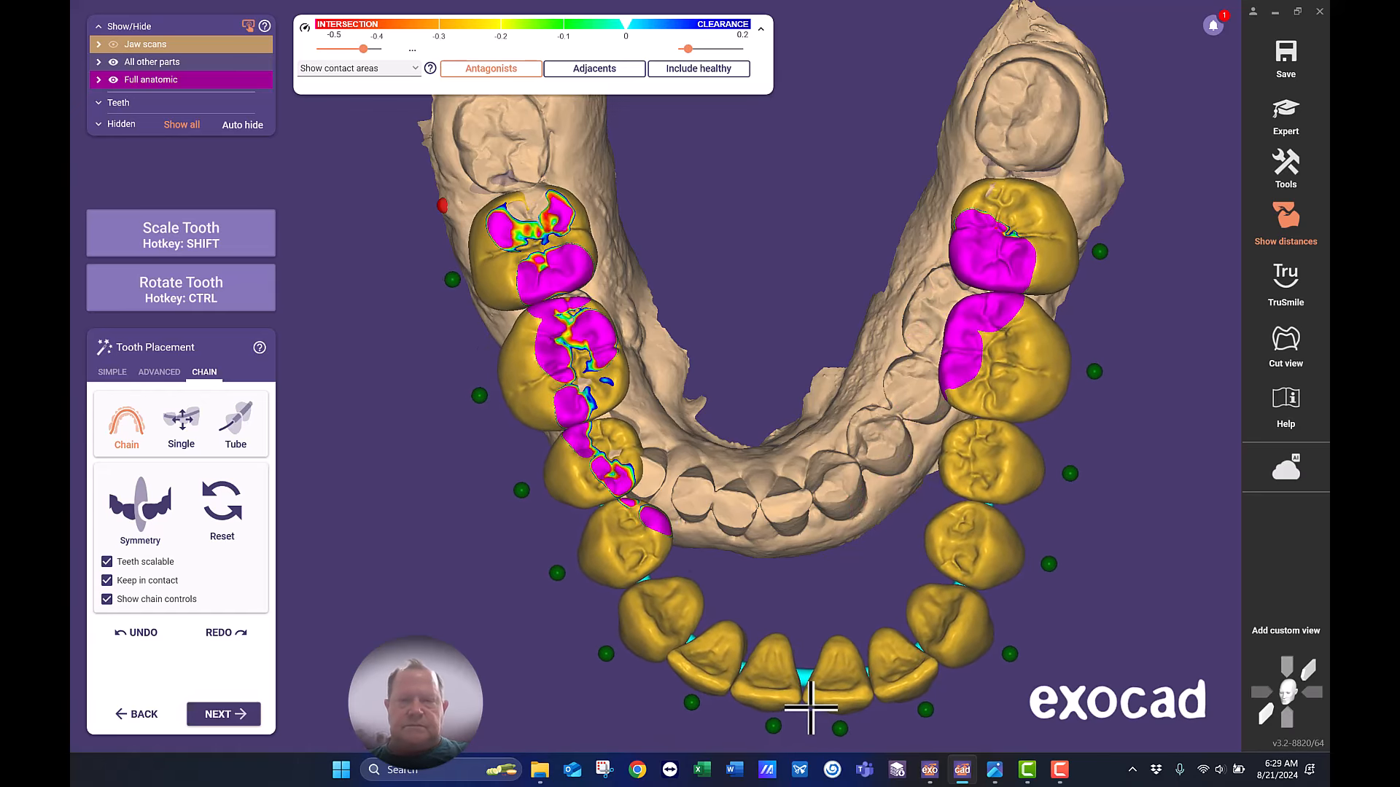
right_click_drag(698, 353, 648, 445)
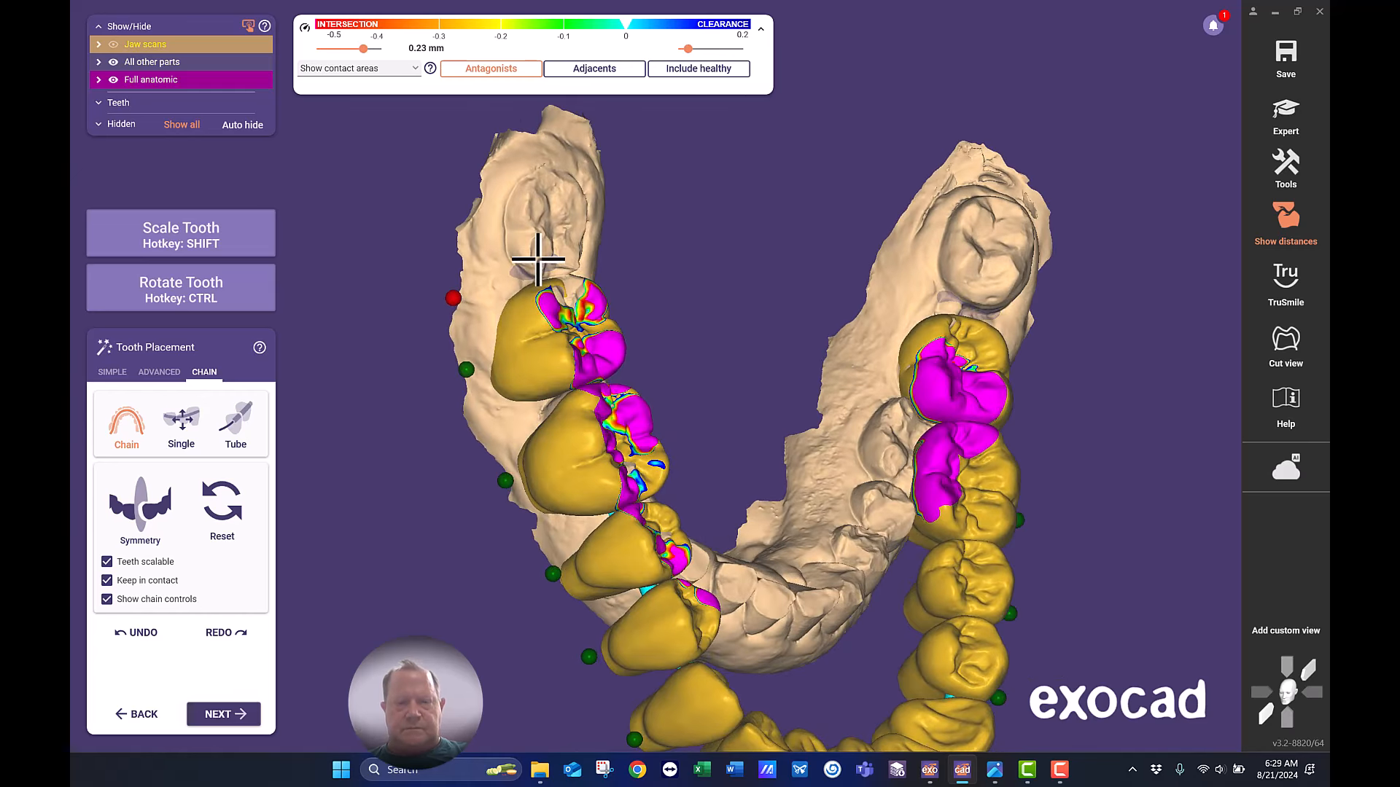
left_click_drag(537, 265, 517, 155)
right_click_drag(759, 218, 757, 160)
right_click_drag(473, 543, 493, 488)
Pull the front section of the tooth chain lingually onto the scanned lower anterior teeth.
right_click_drag(694, 368, 714, 341)
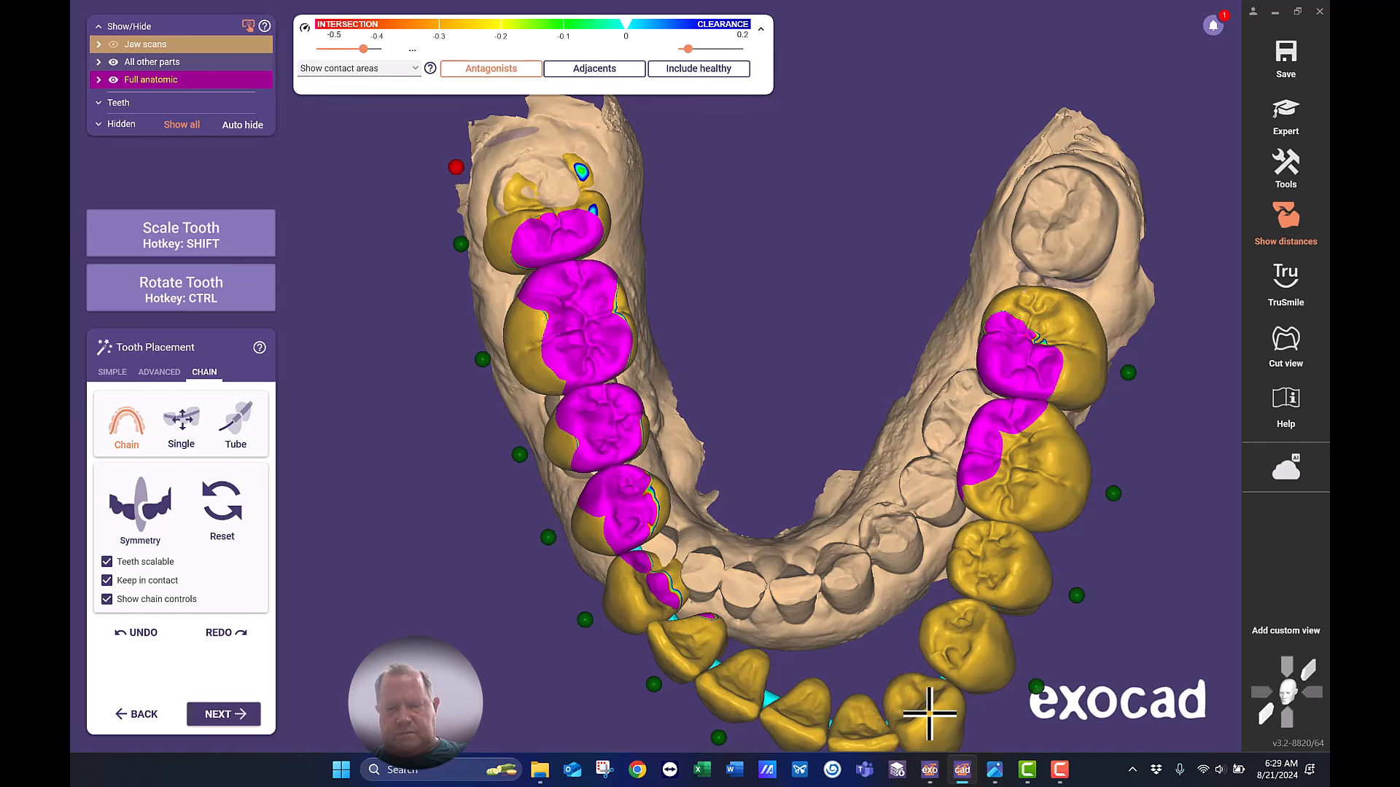
left_click_drag(930, 715, 845, 633)
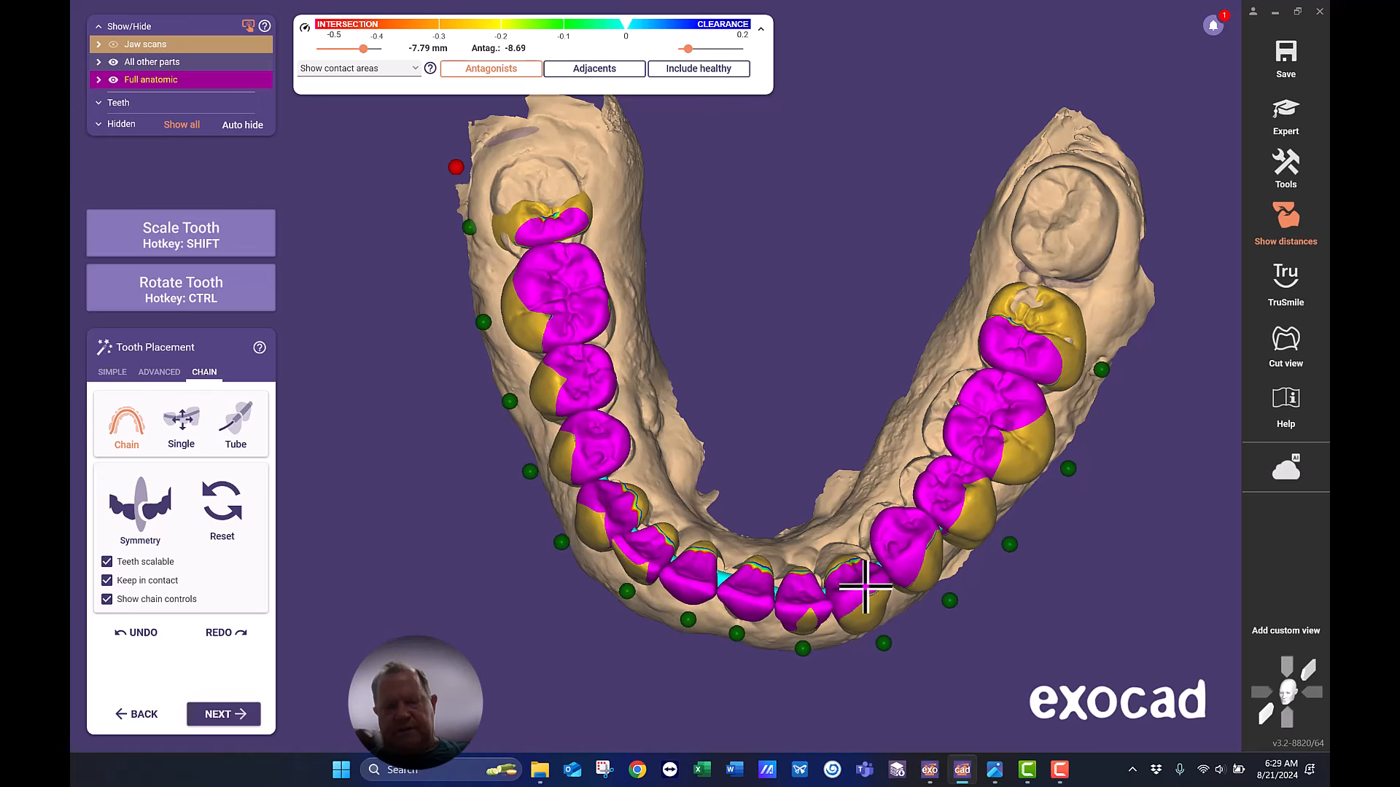
right_click_drag(848, 590, 593, 684)
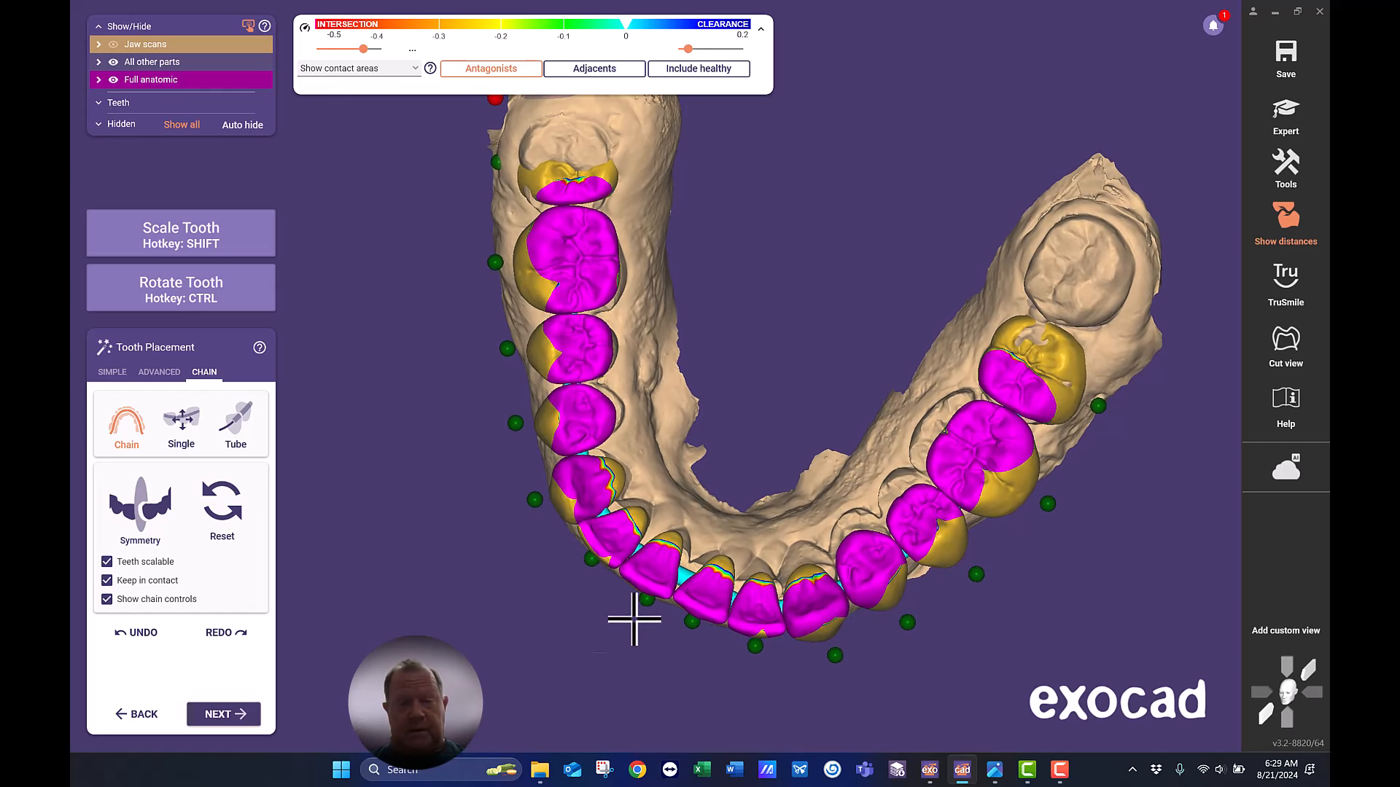
right_click_drag(439, 520, 440, 515)
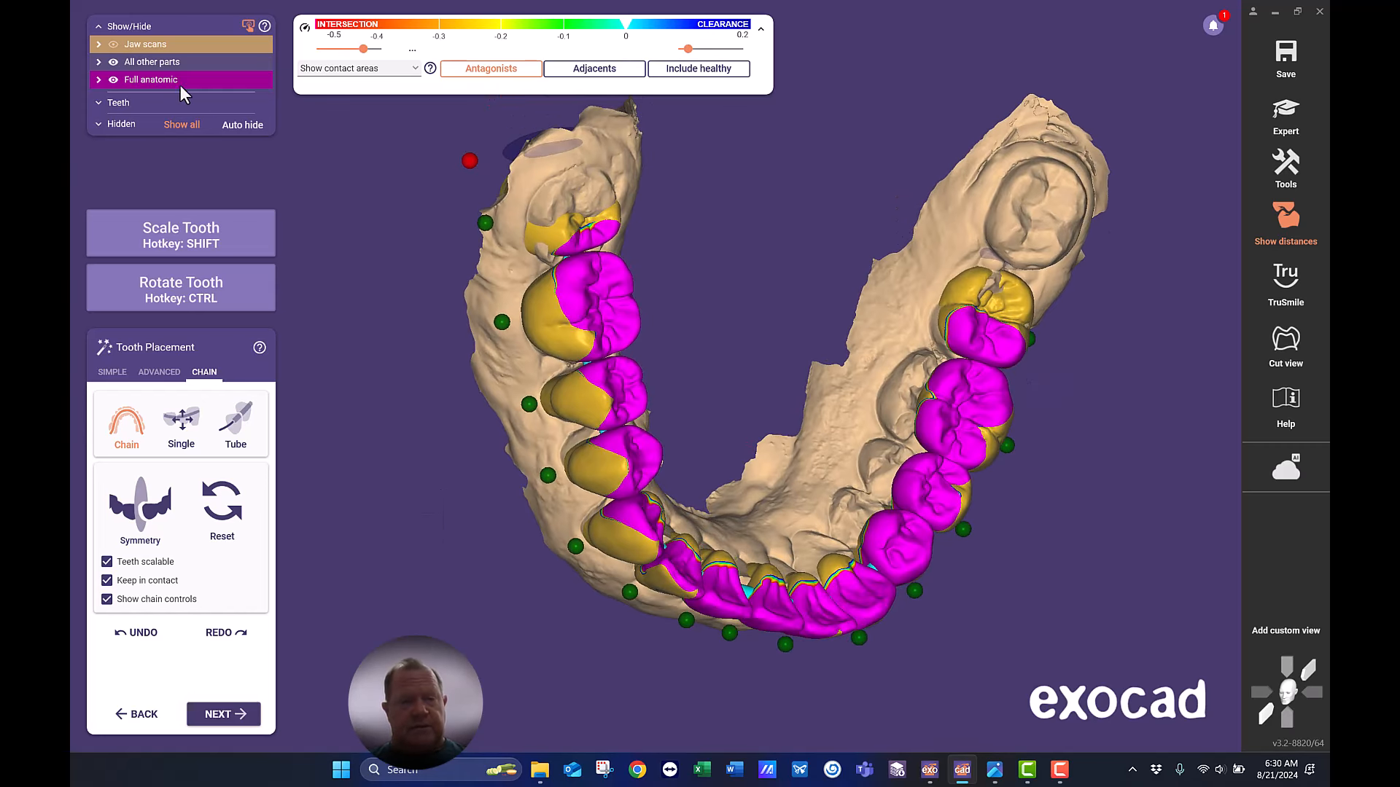
Make the jaw scans semi-transparent at 69% and fine-tune the position of the chain's tooth 31 end.
left_click(225, 46)
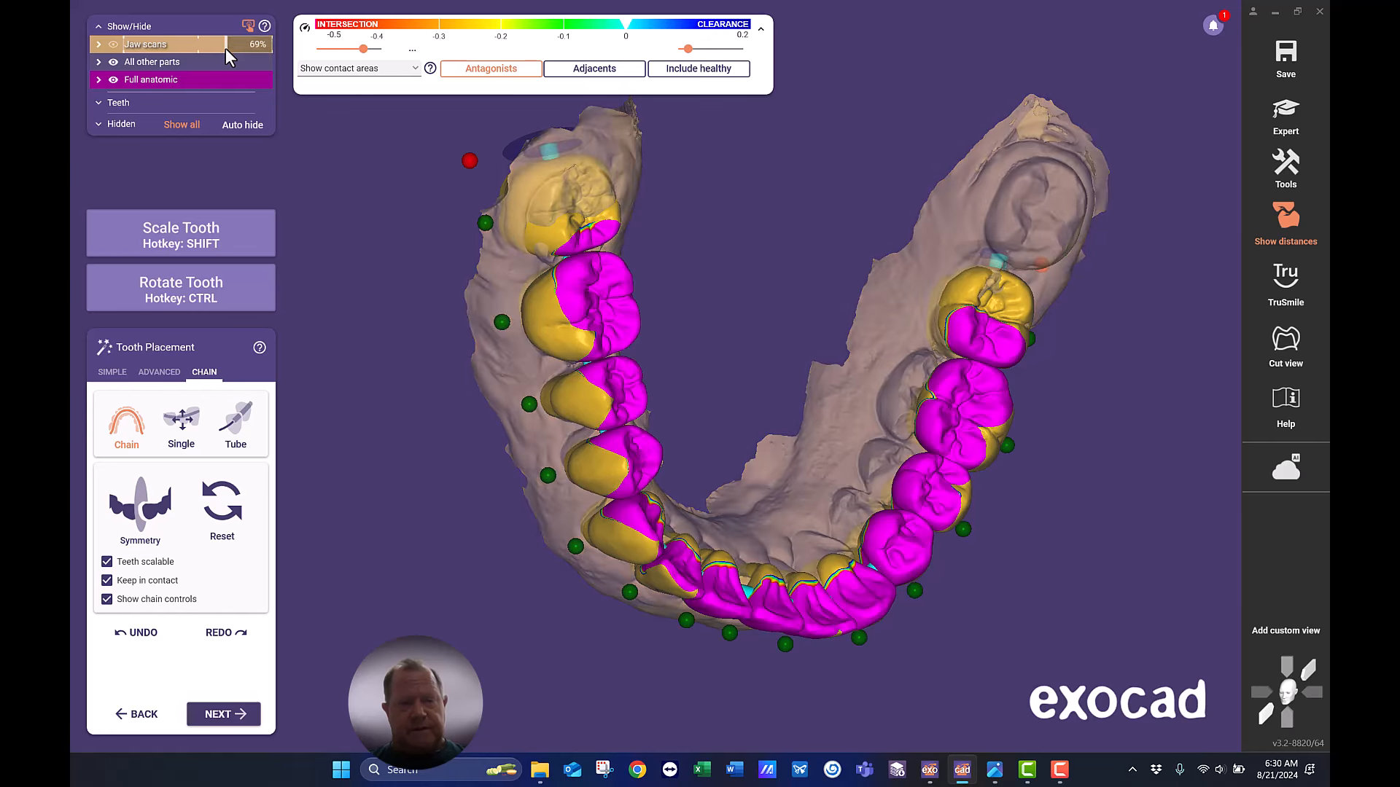
right_click_drag(439, 352, 508, 542)
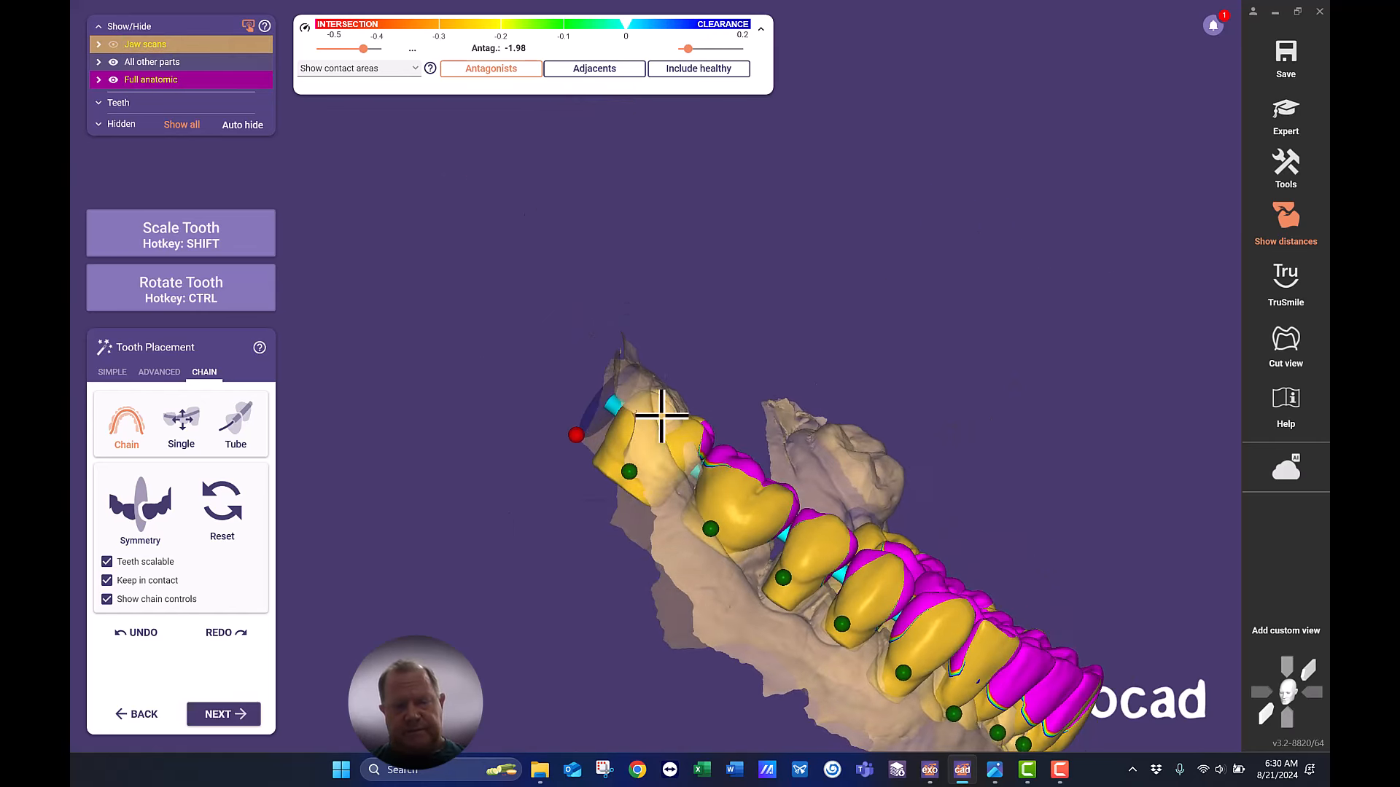
left_click_drag(596, 397, 609, 394)
right_click_drag(703, 306, 723, 282)
middle_click_drag(723, 282, 659, 238)
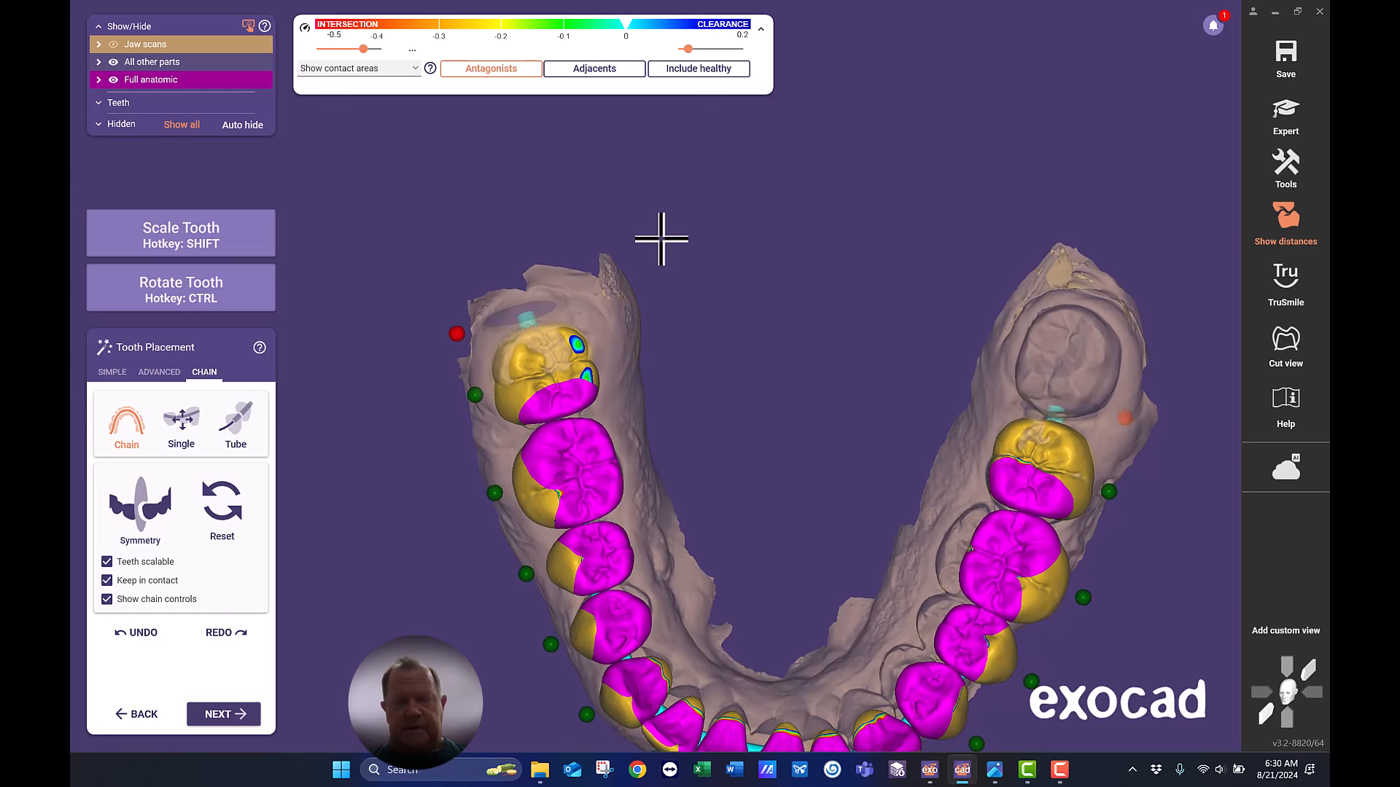
right_click_drag(662, 239, 659, 238)
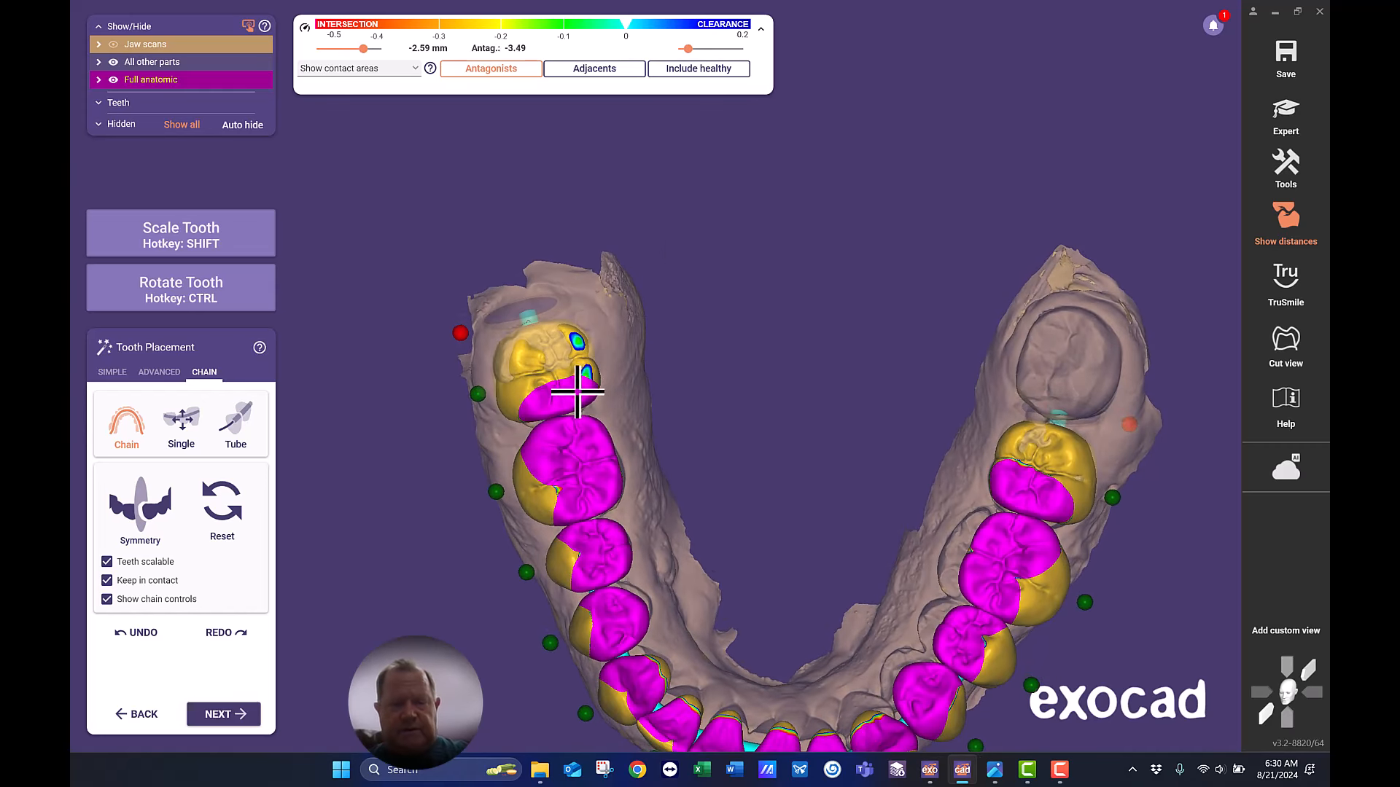
Turn off the distance display and adjust the orientation of the end molars, teeth 31 and 18.
left_click(761, 31)
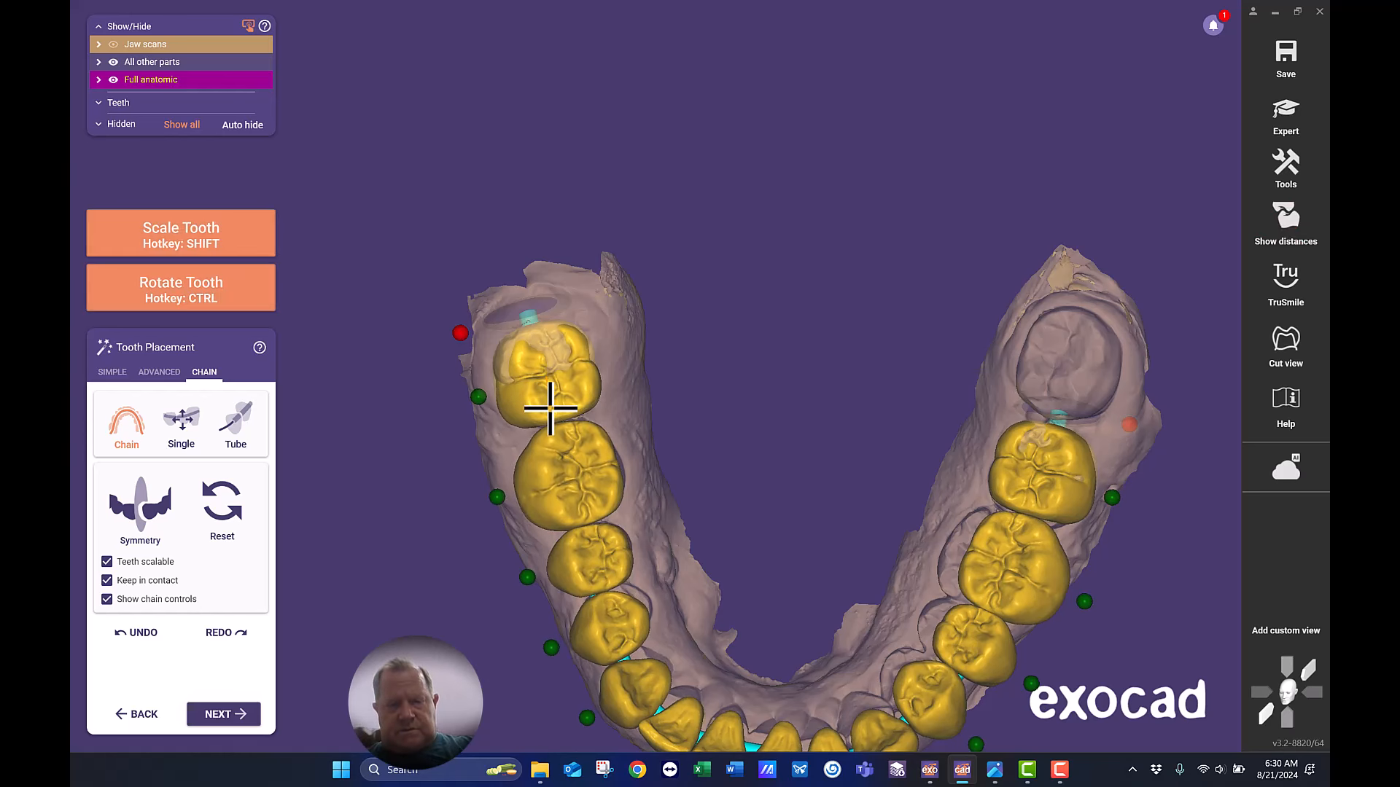
left_click_drag(589, 366, 587, 369, "ctrl+shift")
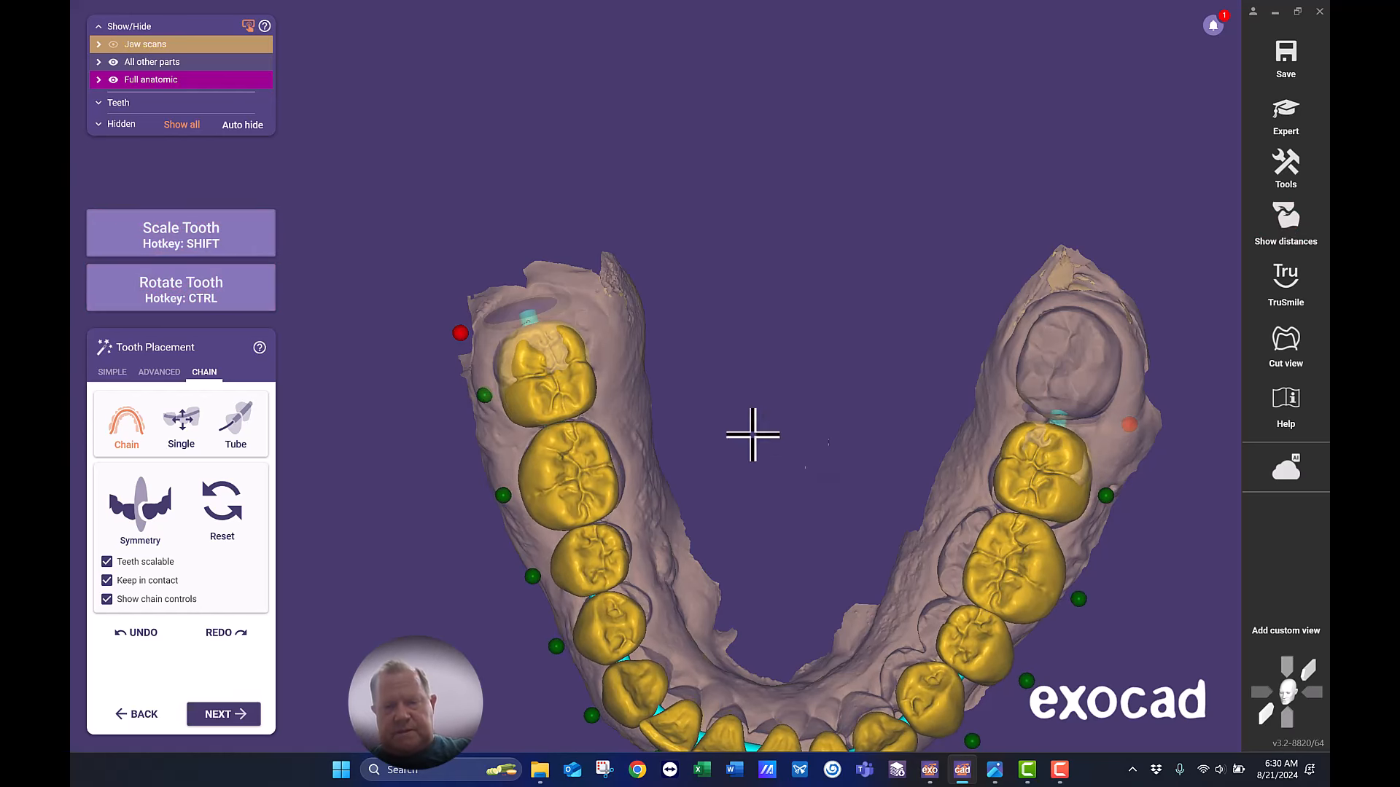
left_click_drag(1045, 510, 1025, 498, "ctrl+shift")
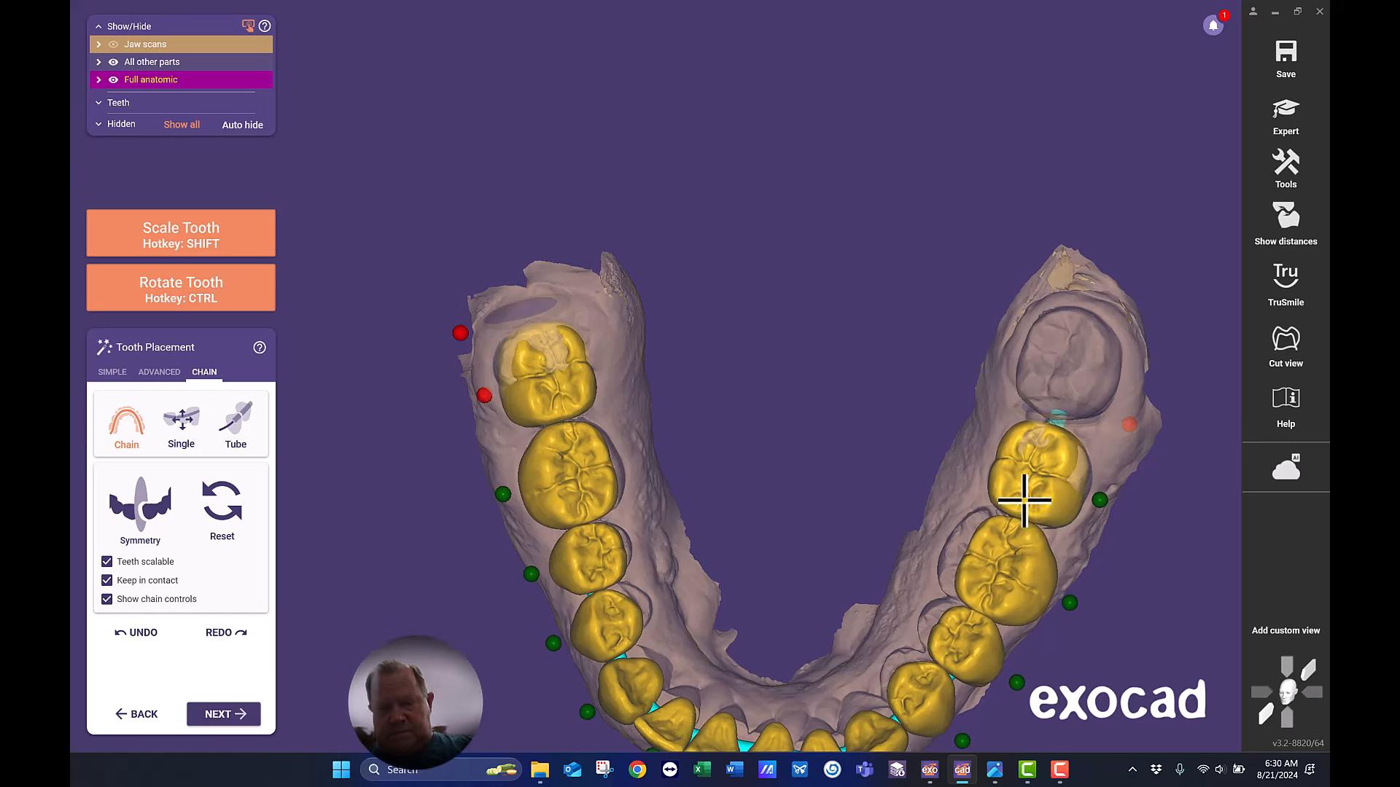
Shift teeth 30 and 19 lingually so they sit over the scanned first molars.
right_click_drag(870, 479, 872, 477)
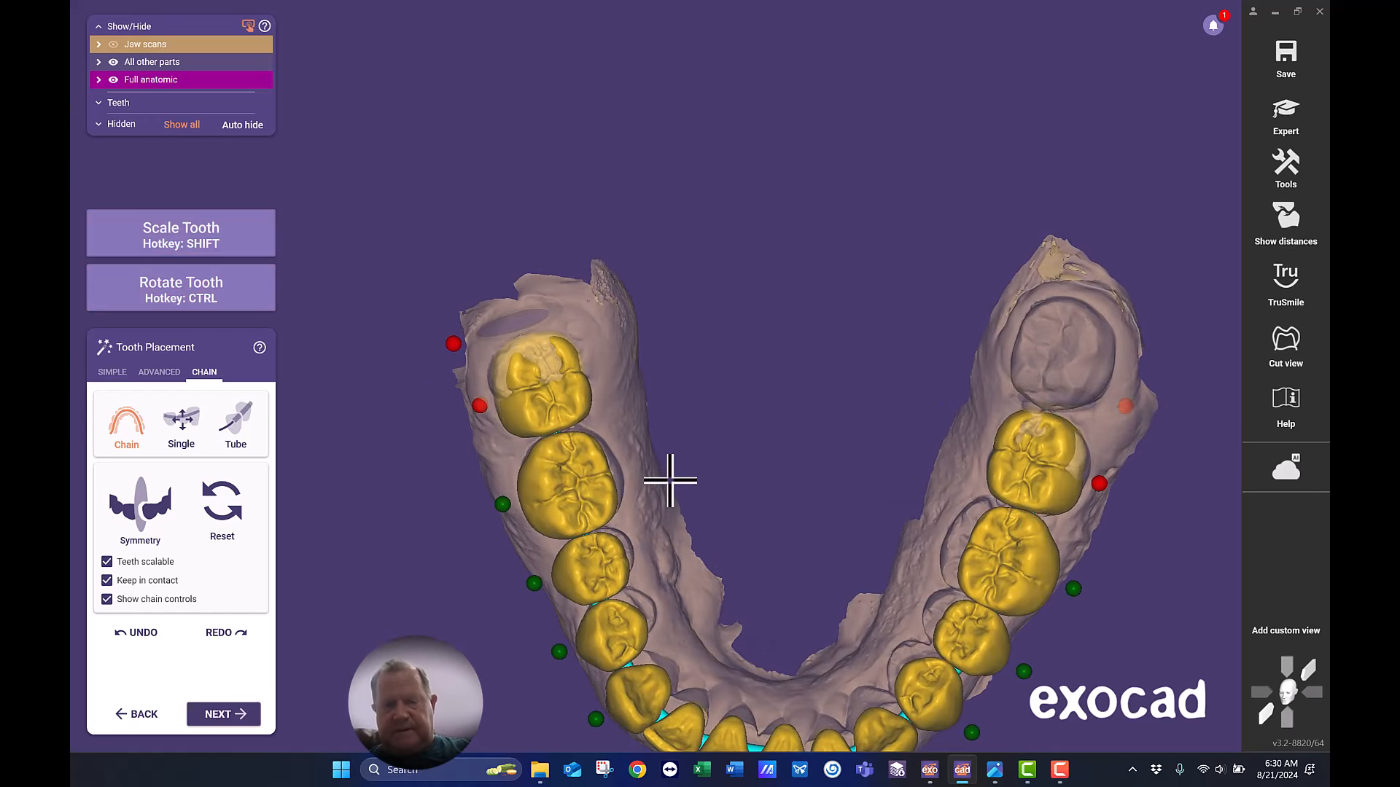
left_click_drag(576, 506, 604, 509)
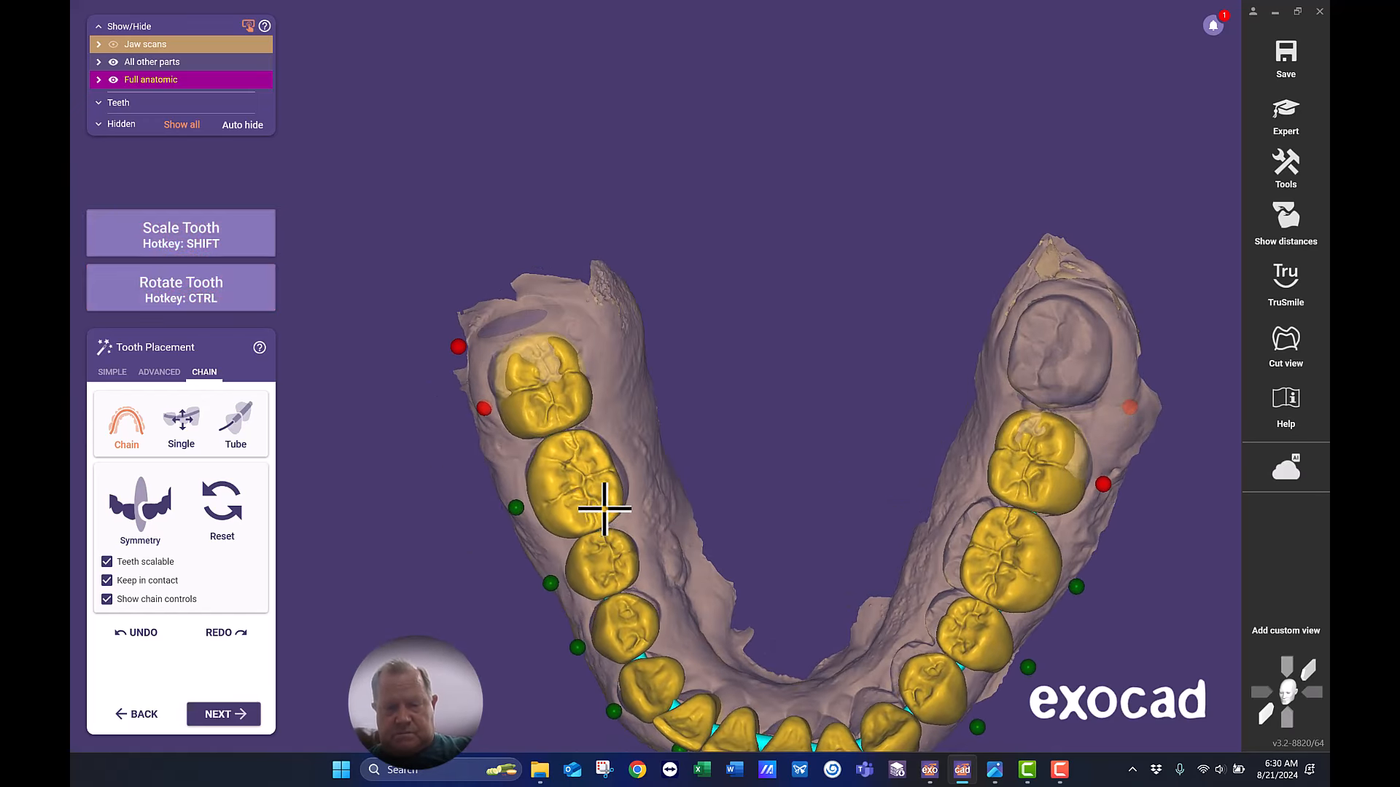
left_click_drag(996, 595, 963, 578)
Nudge and rotate individual chain teeth, including canine 27, to follow the scanned lower arch.
key("ctrl+shift")
right_click_drag(962, 578, 613, 537)
left_click_drag(699, 498, 703, 491)
left_click_drag(574, 503, 613, 444, "ctrl")
right_click_drag(607, 446, 818, 565)
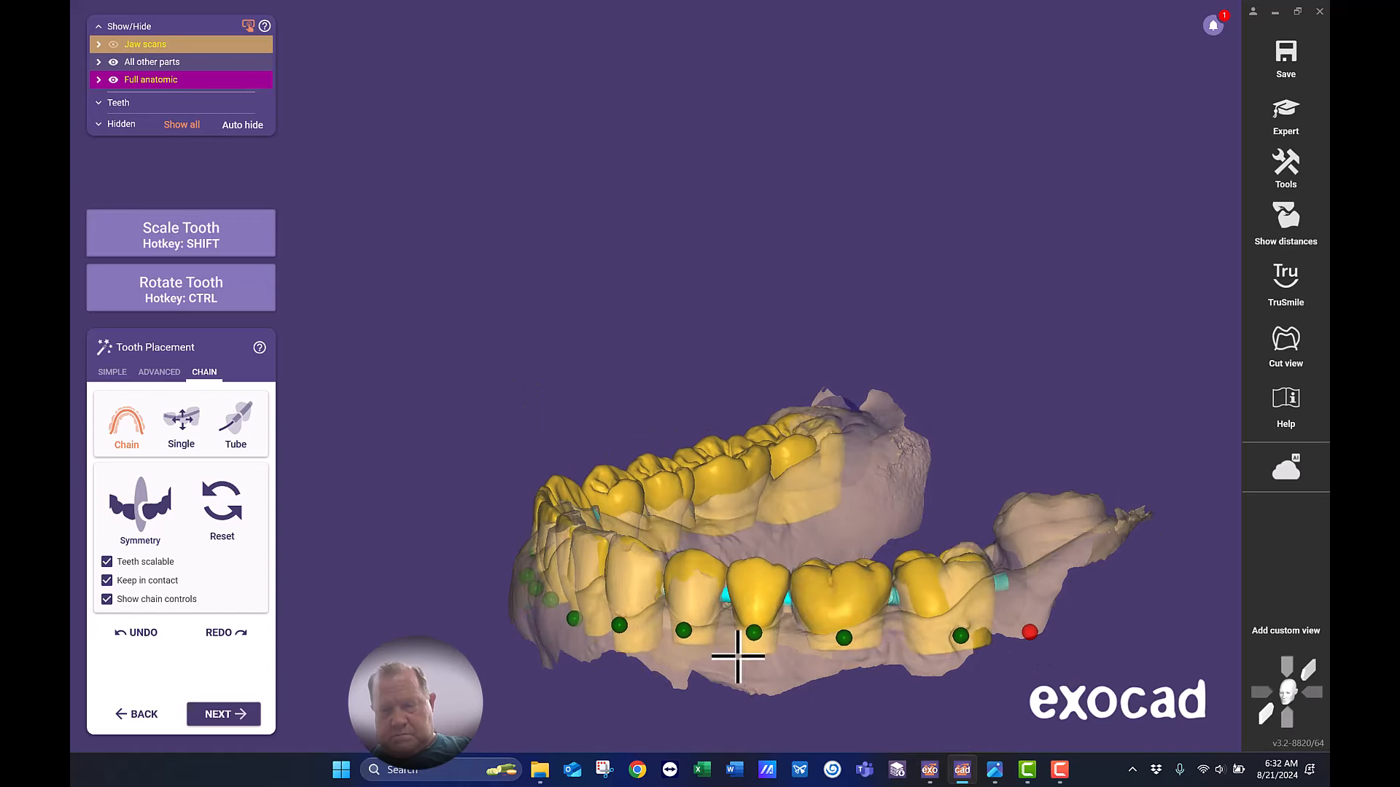
right_click_drag(738, 656, 894, 649)
right_click_drag(786, 596, 795, 473)
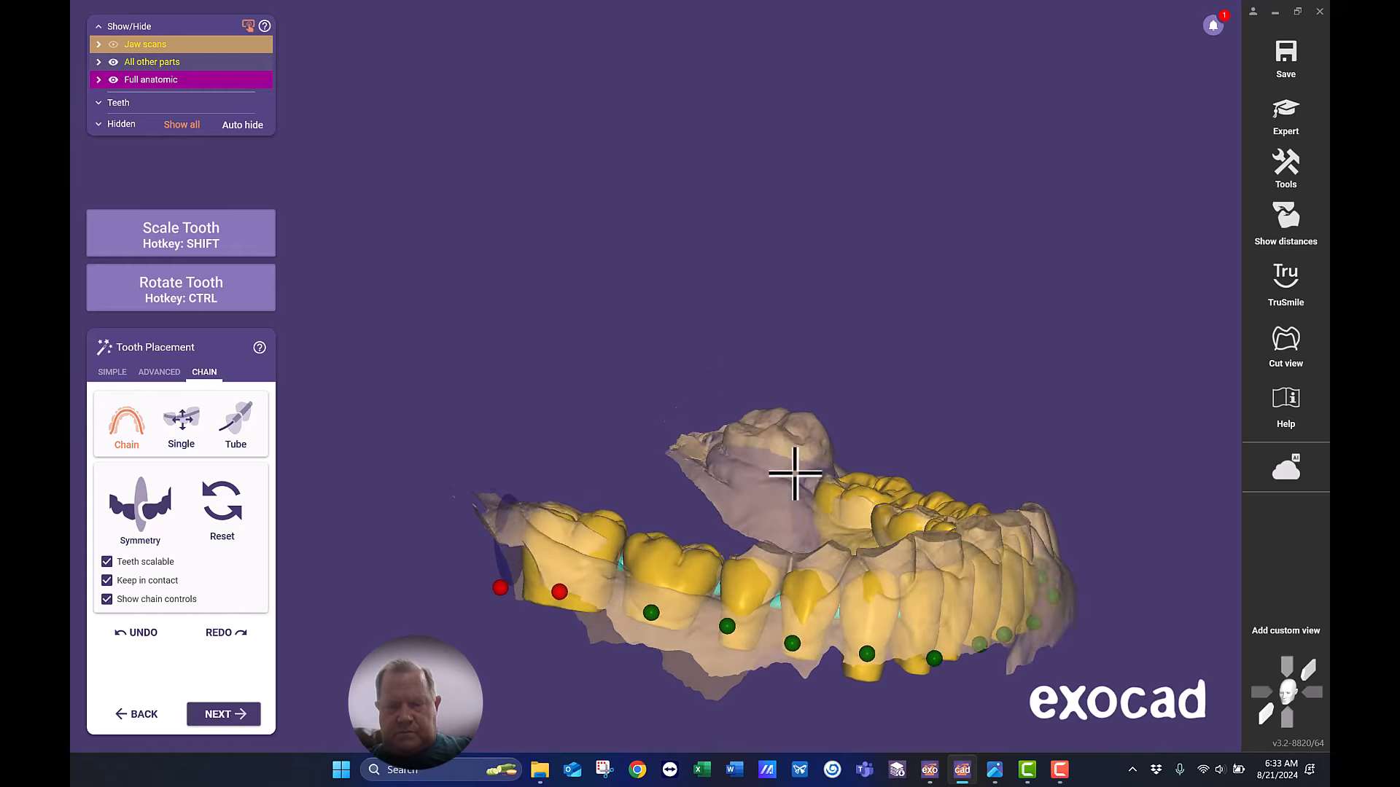
right_click_drag(684, 554, 785, 626)
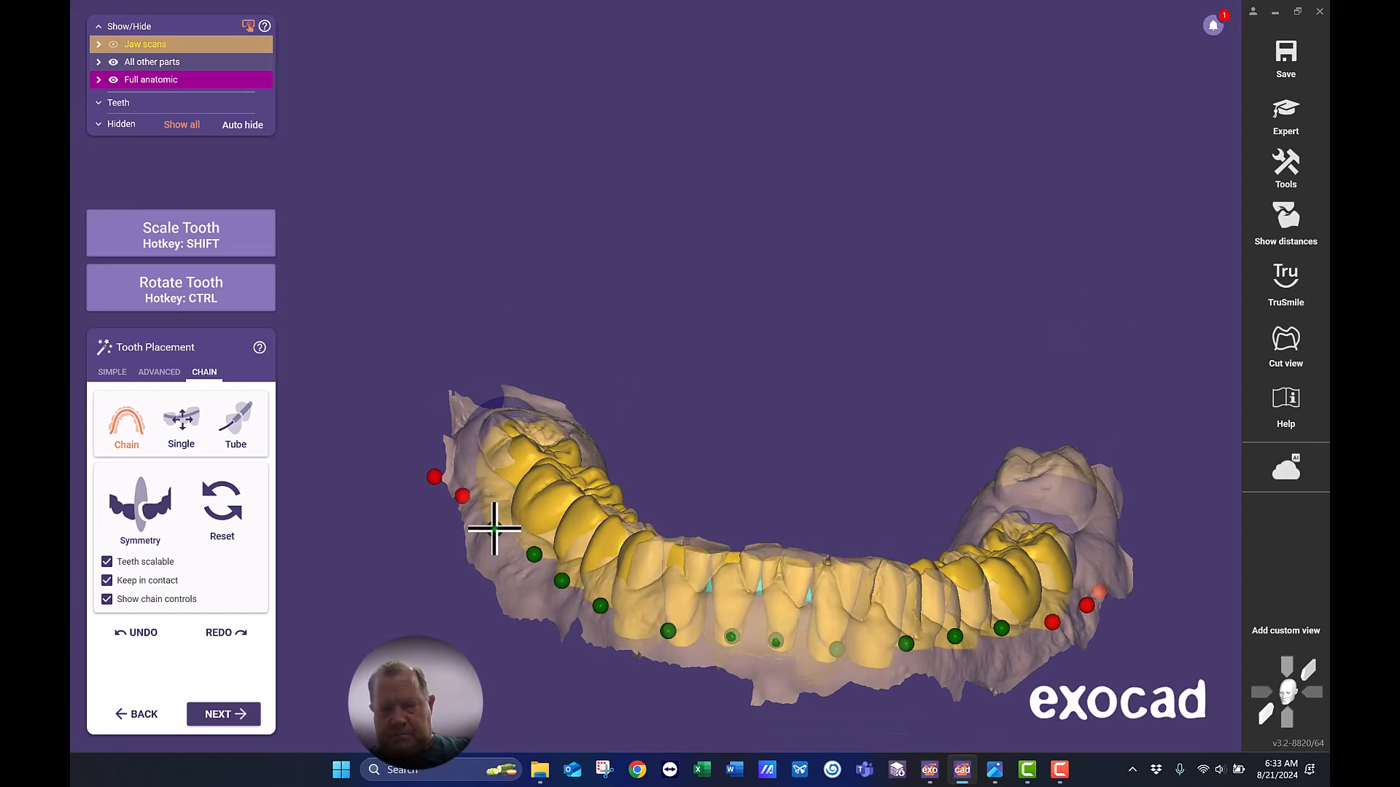
right_click_drag(1000, 627, 913, 520)
right_click_drag(812, 705, 642, 736)
left_click_drag(594, 472, 603, 475, "ctrl")
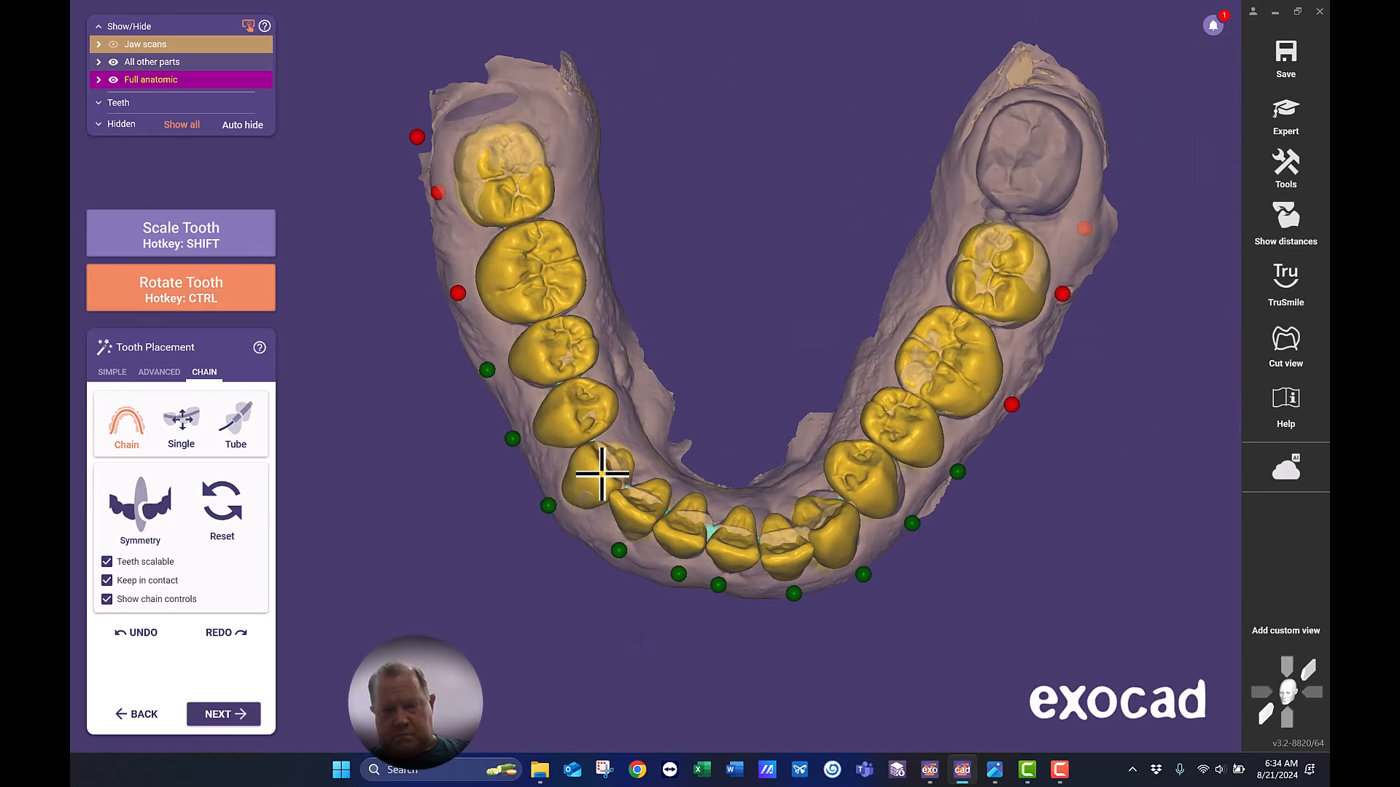
Examine the lower tooth chain's alignment with the transparent jaw scan from occlusal, frontal and side views.
right_click_drag(646, 656, 615, 490)
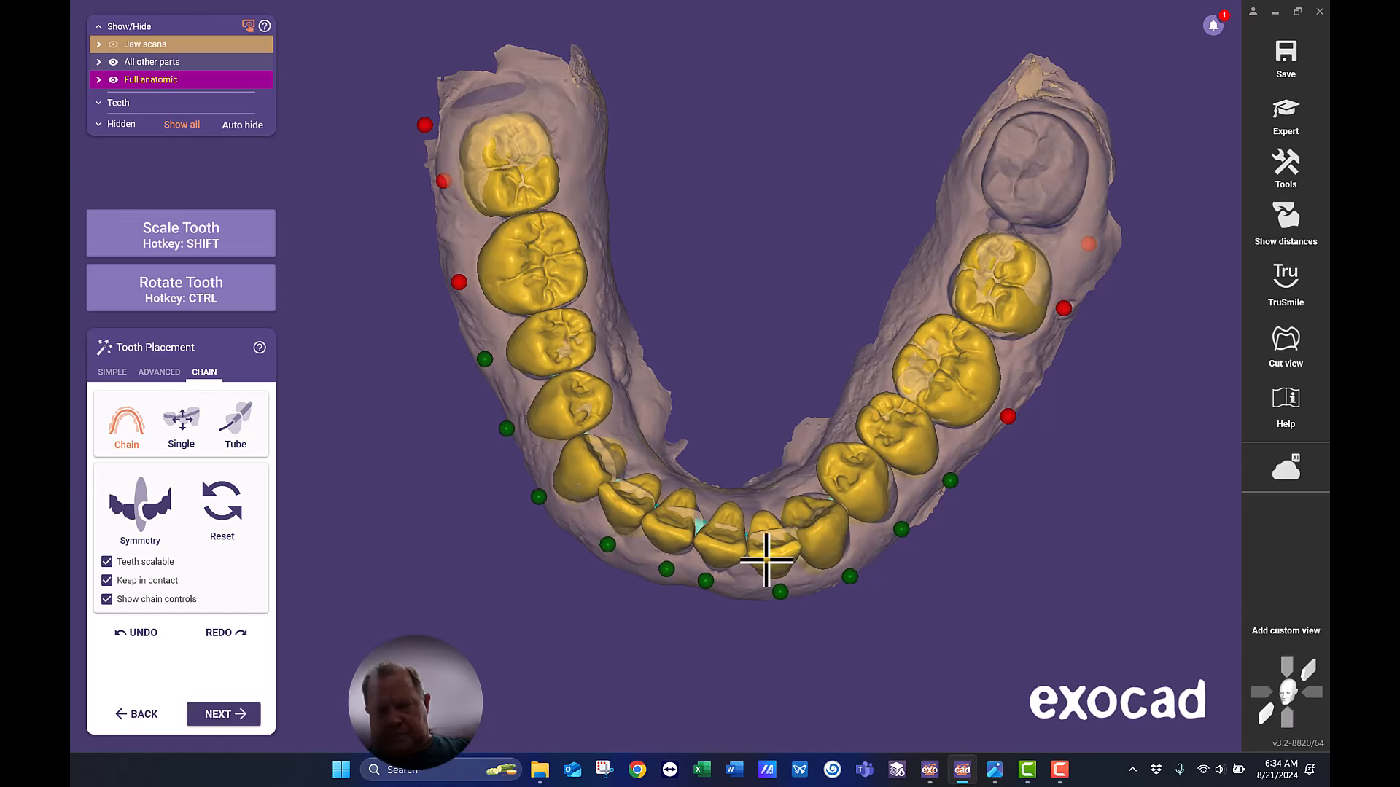
right_click_drag(759, 550, 665, 301)
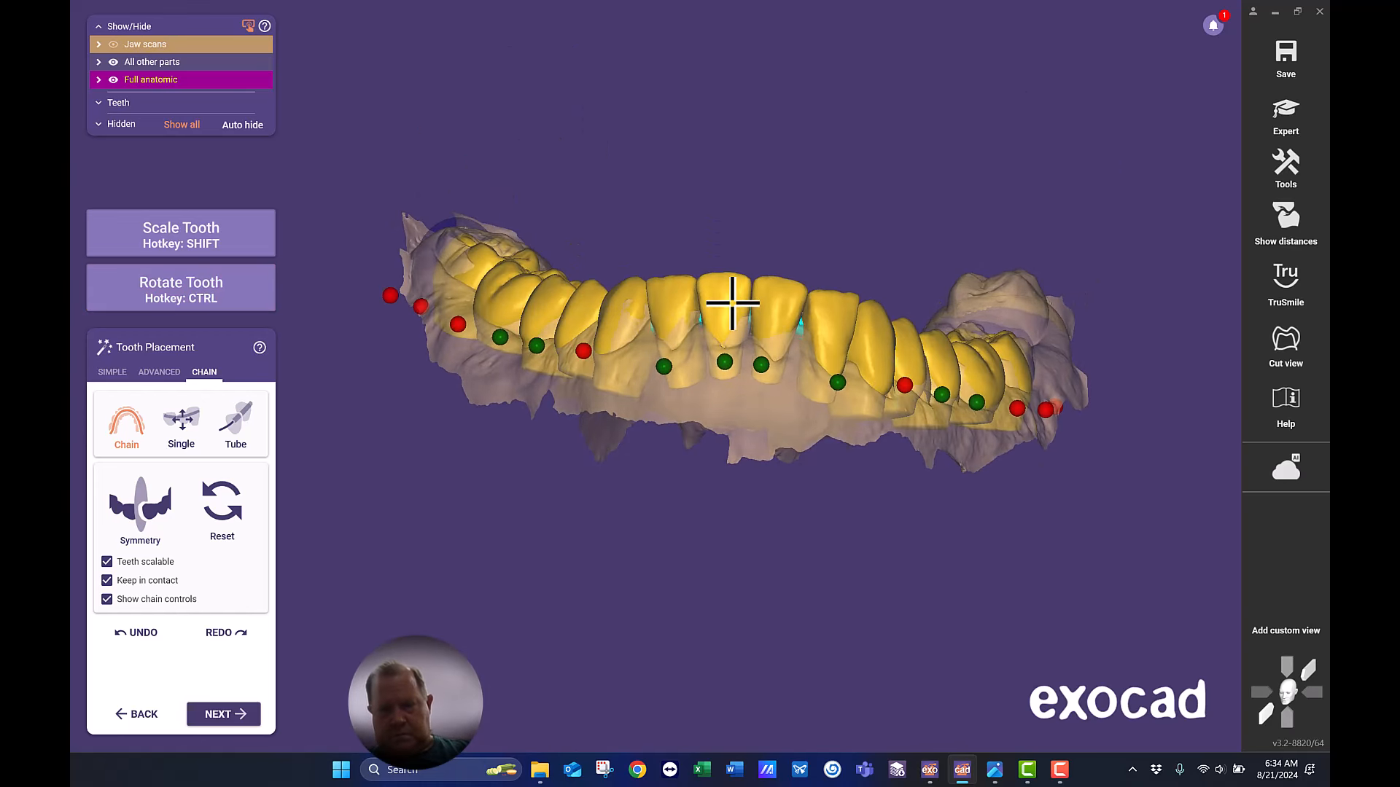
right_click_drag(732, 303, 708, 359)
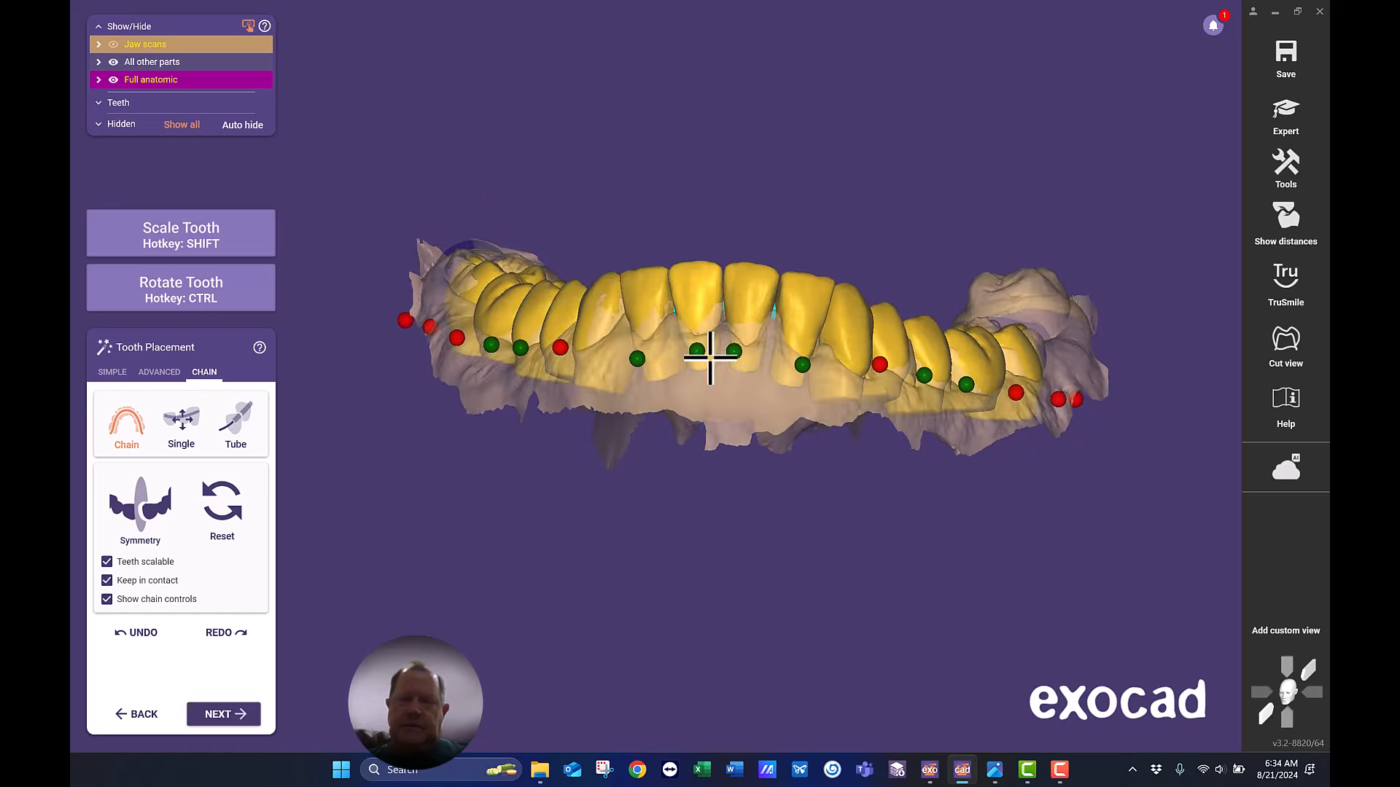
right_click_drag(676, 385, 677, 377)
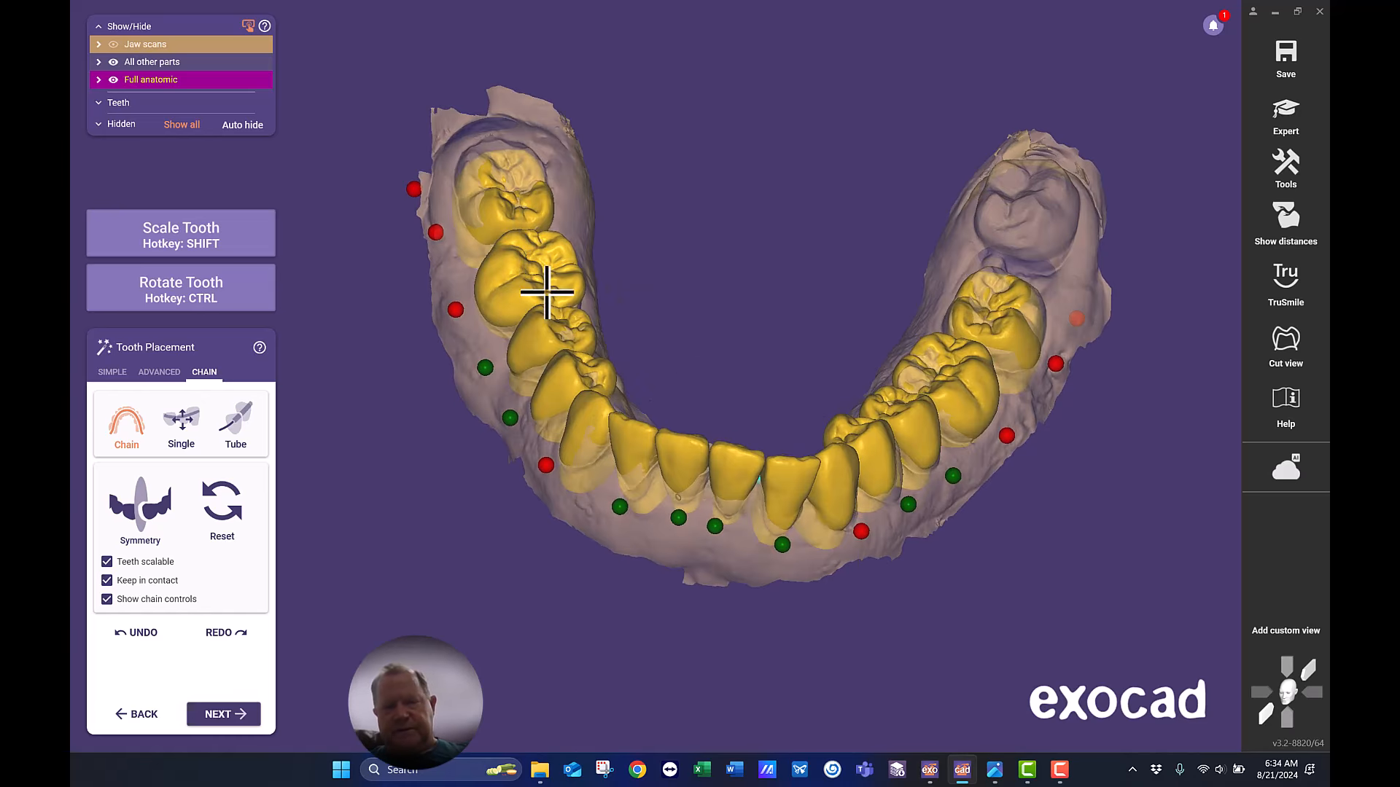
right_click_drag(546, 292, 557, 291)
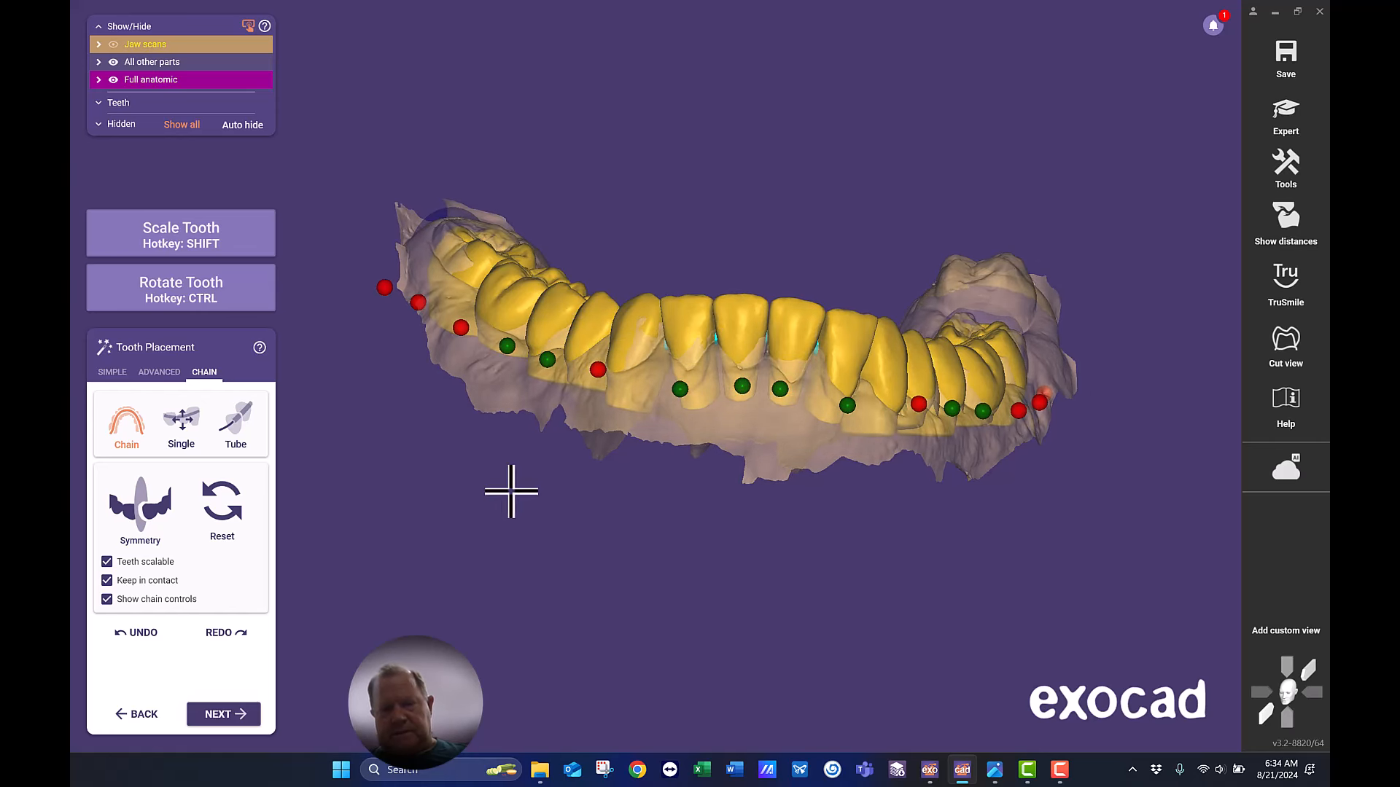
right_click_drag(511, 491, 515, 484)
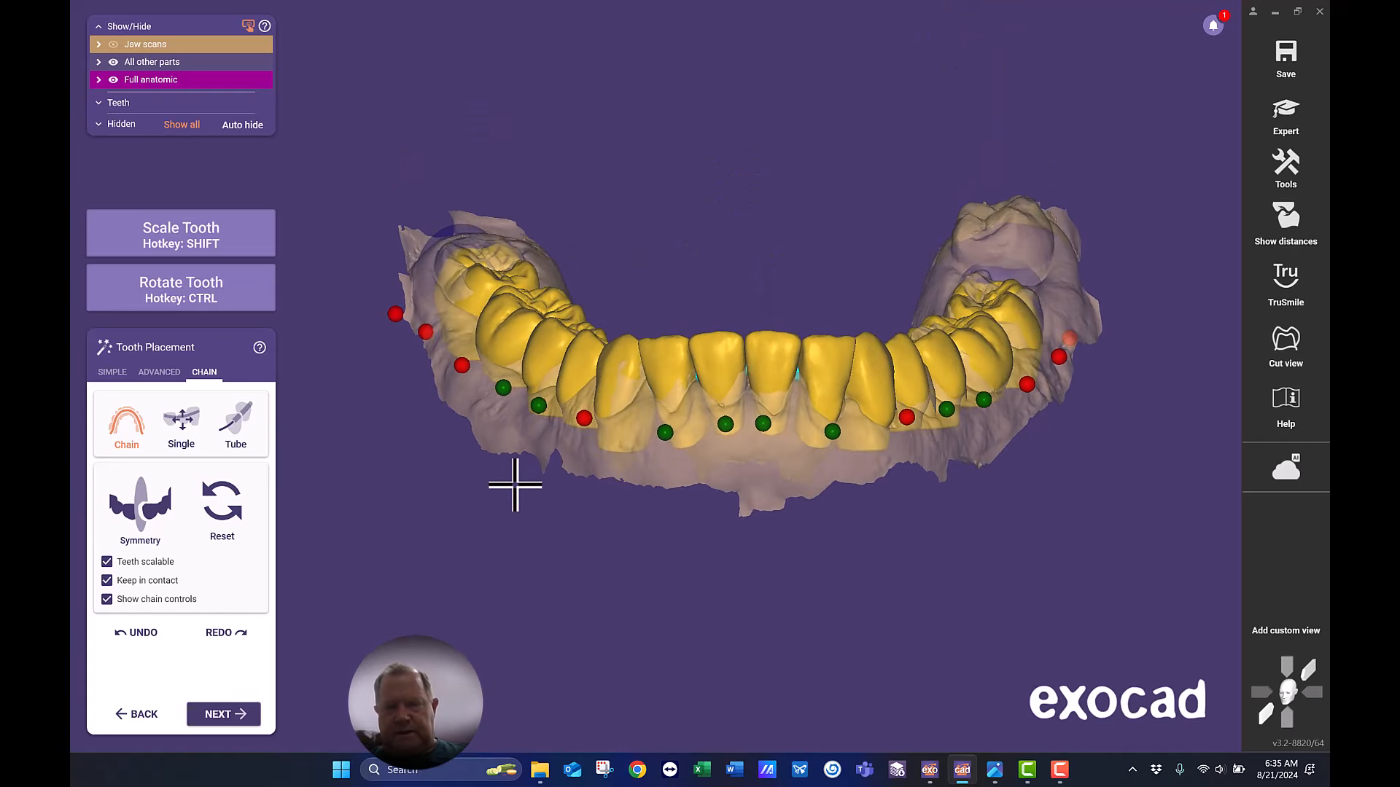
right_click_drag(878, 293, 878, 294)
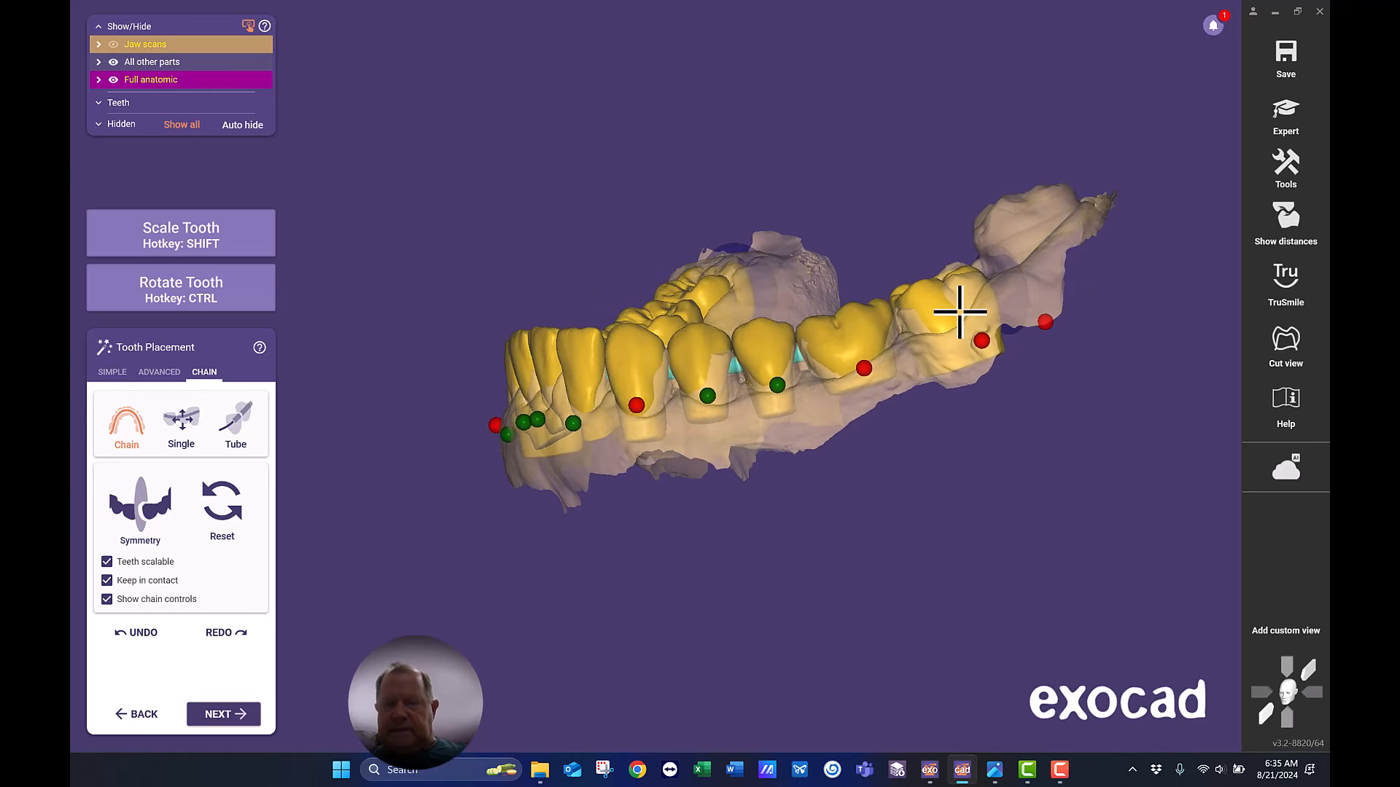
right_click_drag(869, 220, 870, 215)
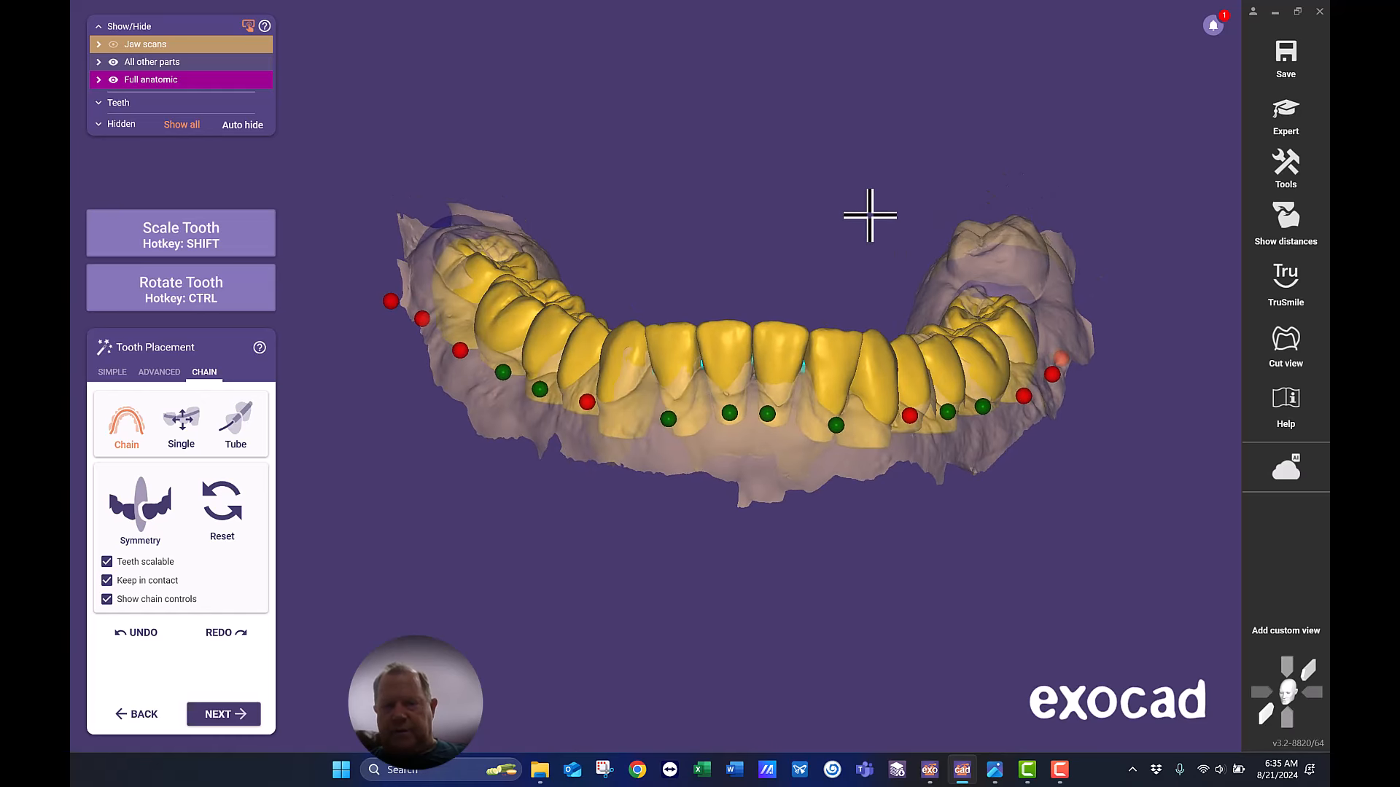
Leave the guided tooth placement by switching to Expert mode.
left_click(1293, 172)
left_click(735, 149)
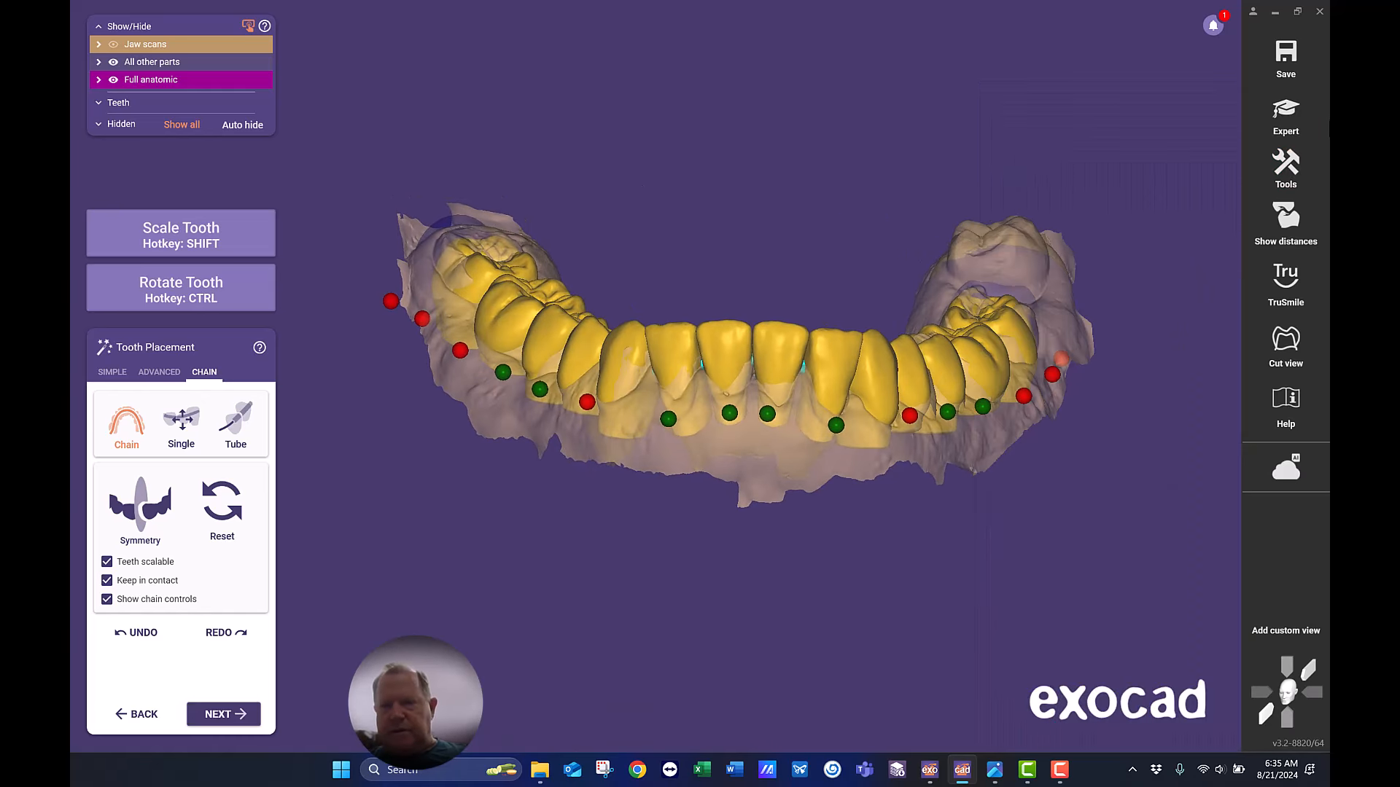
left_click(1288, 119)
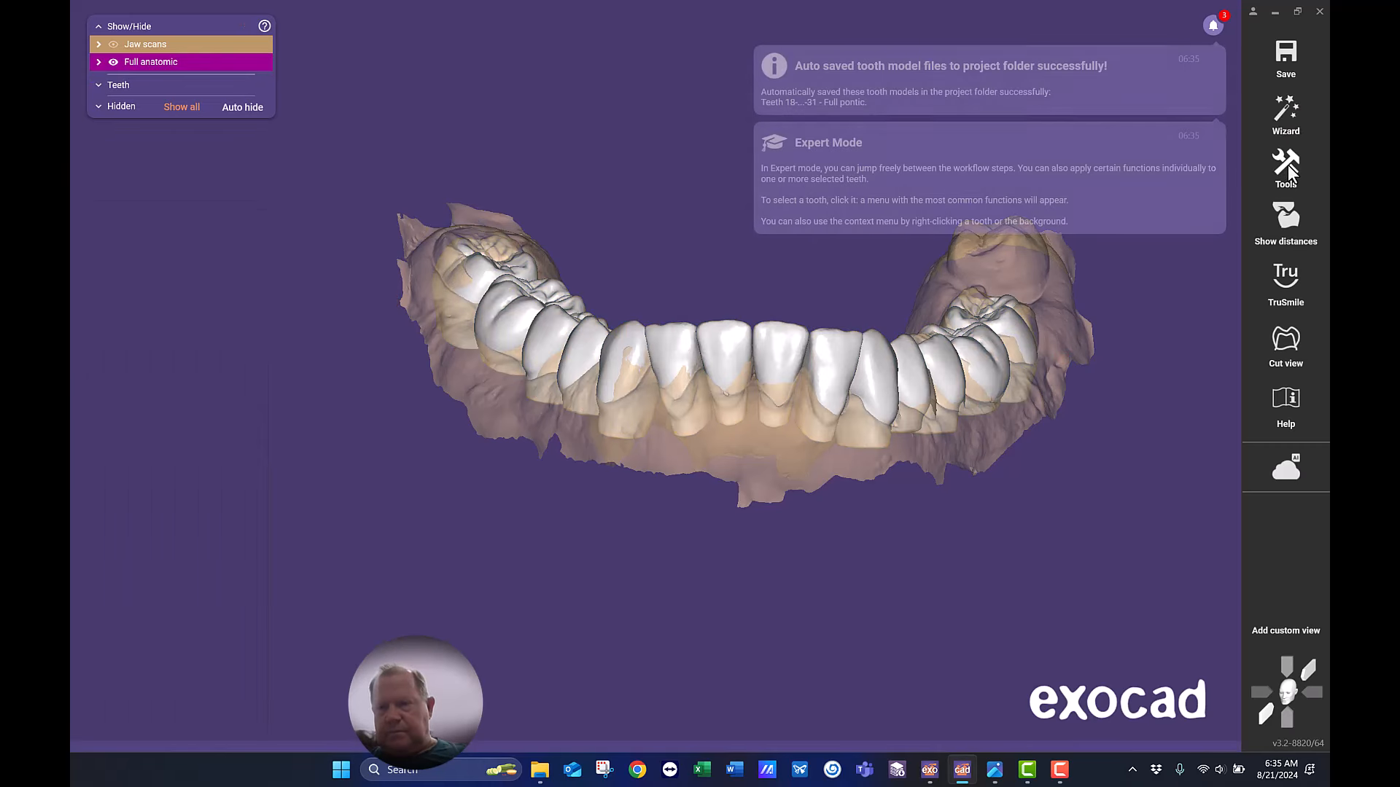
Open the virtual articulator and show the jaw scans mounted in it together with the lower tooth chain.
left_click(1291, 173)
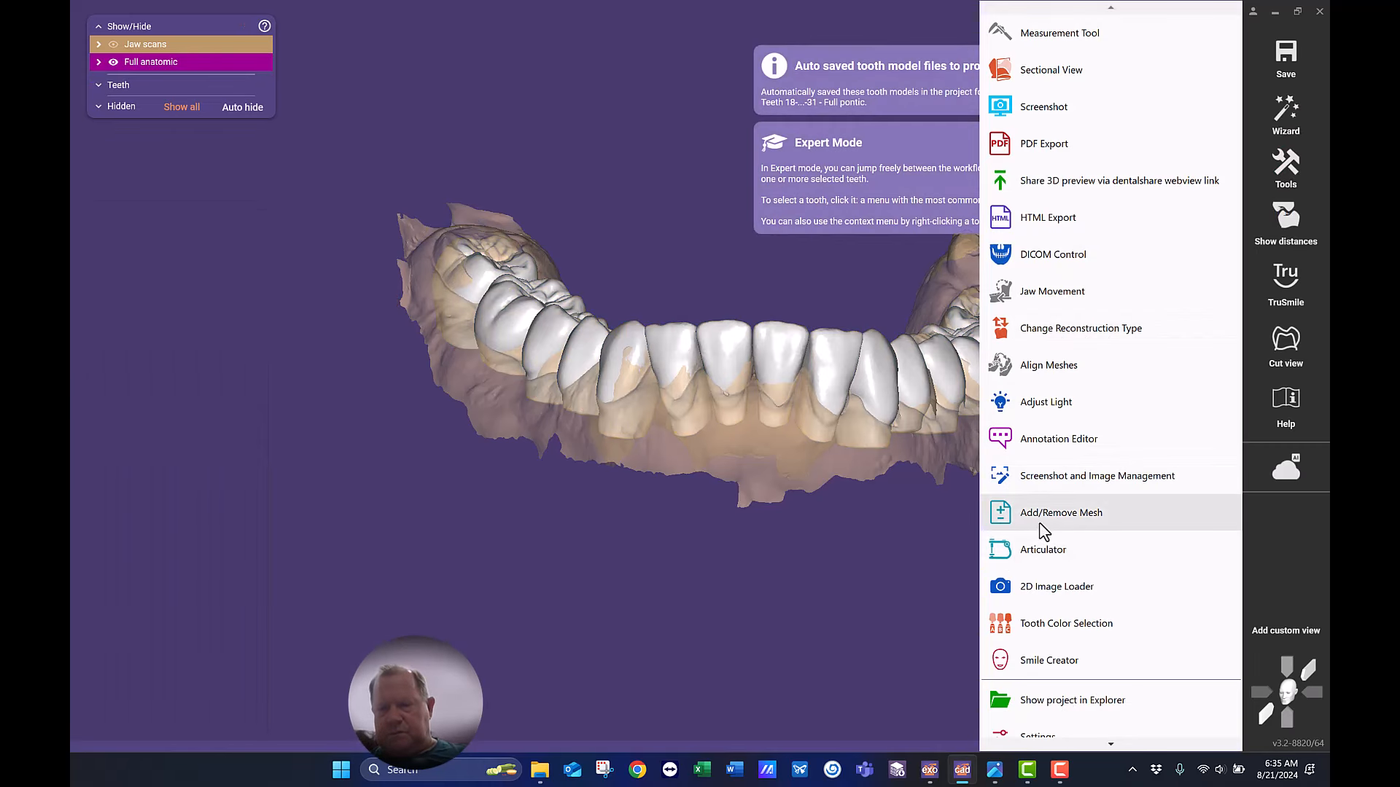
left_click(1057, 553)
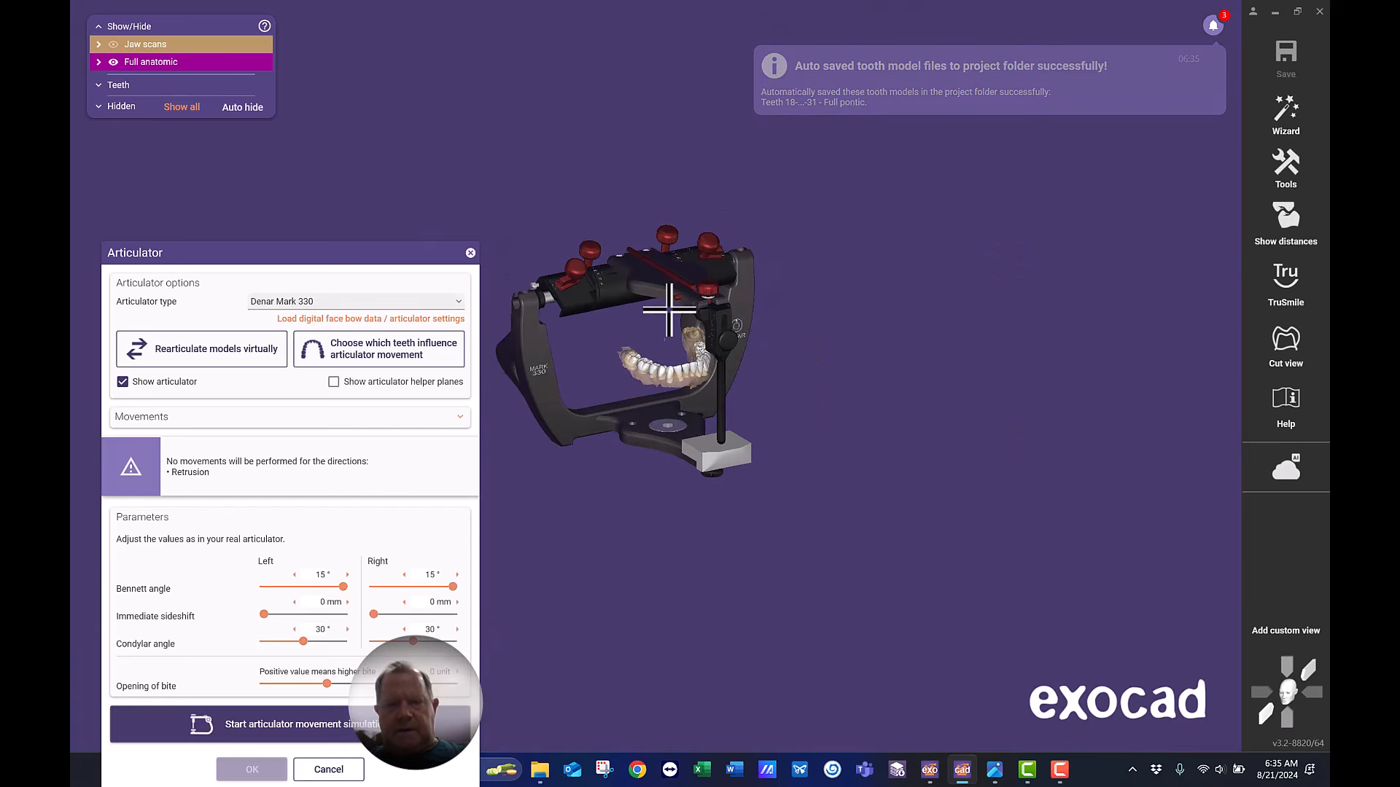
right_click_drag(525, 416, 520, 428)
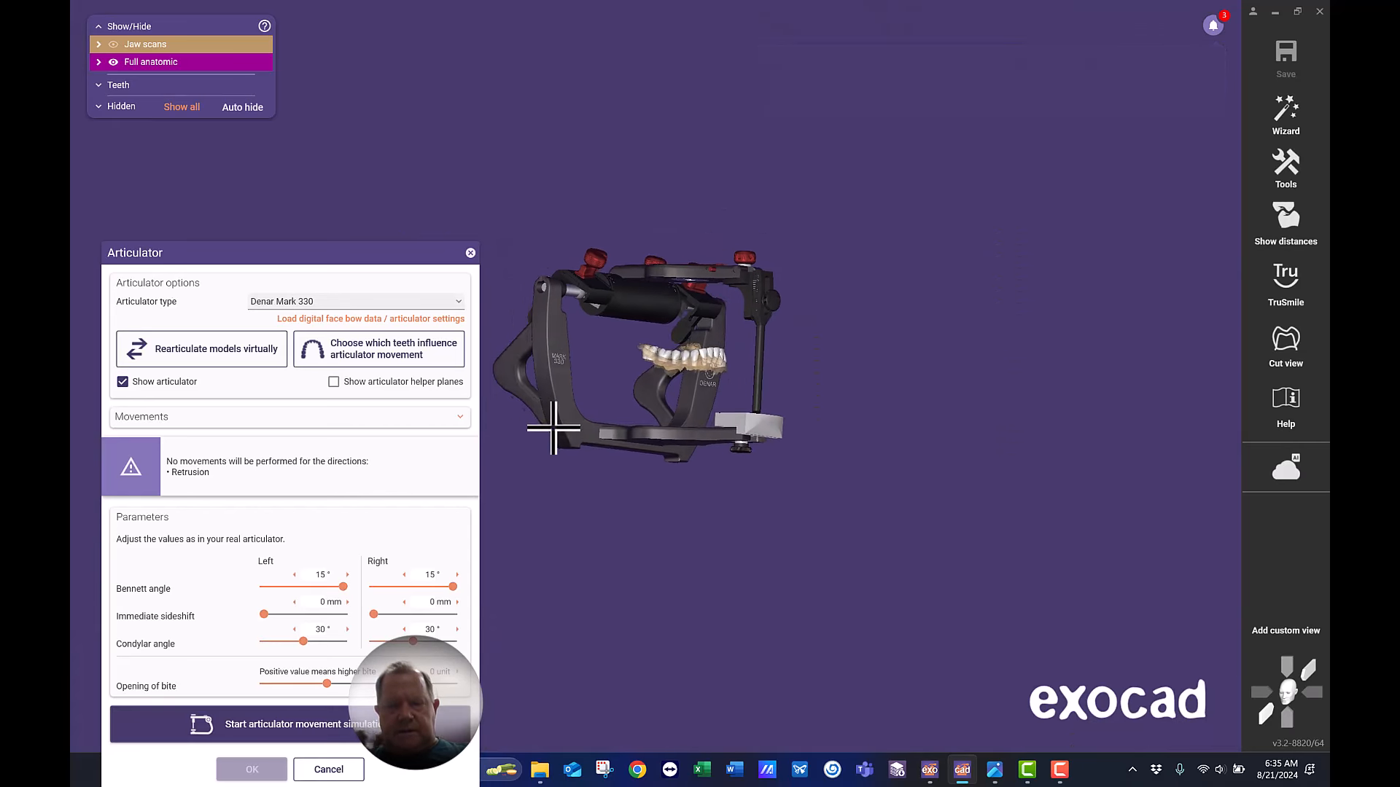
middle_click_drag(521, 428, 676, 434)
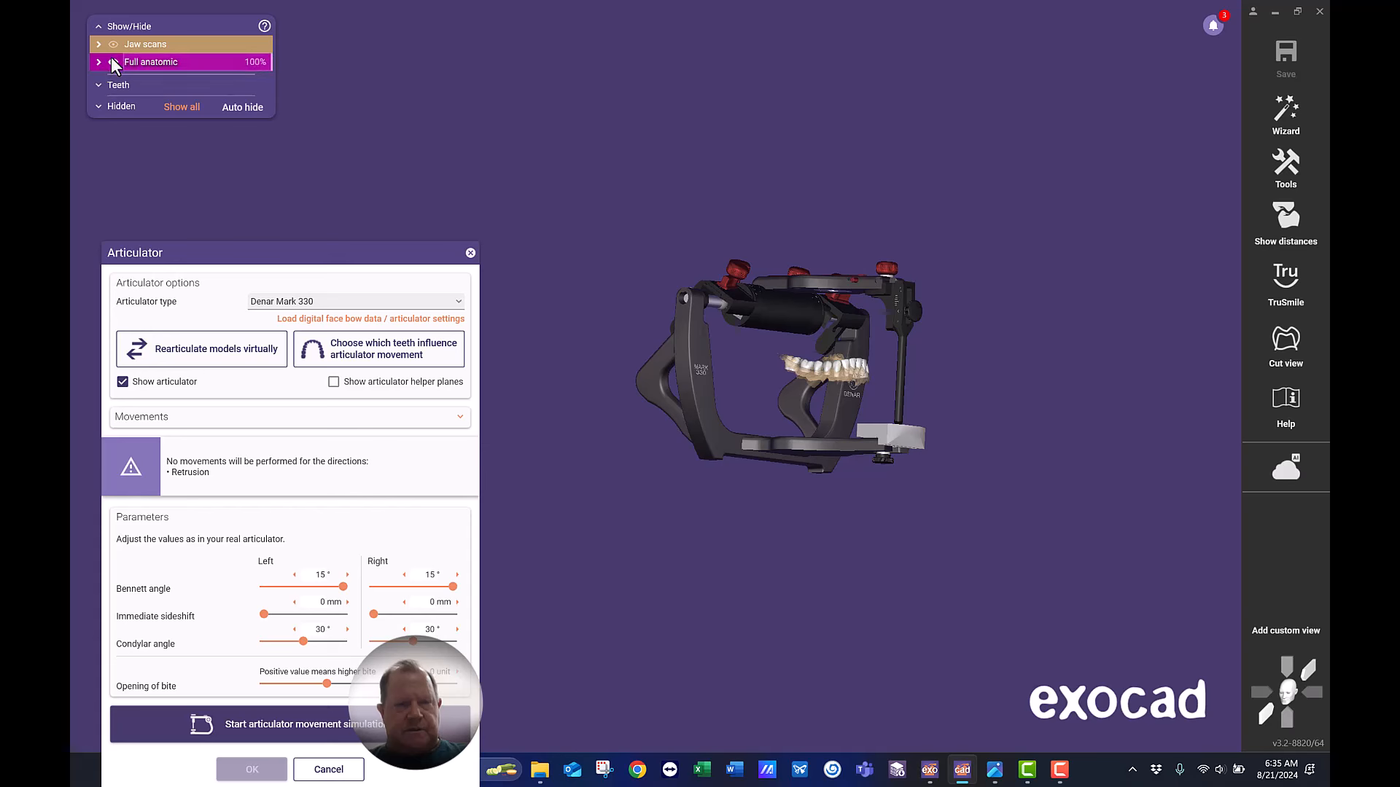
mouse_move(114, 49)
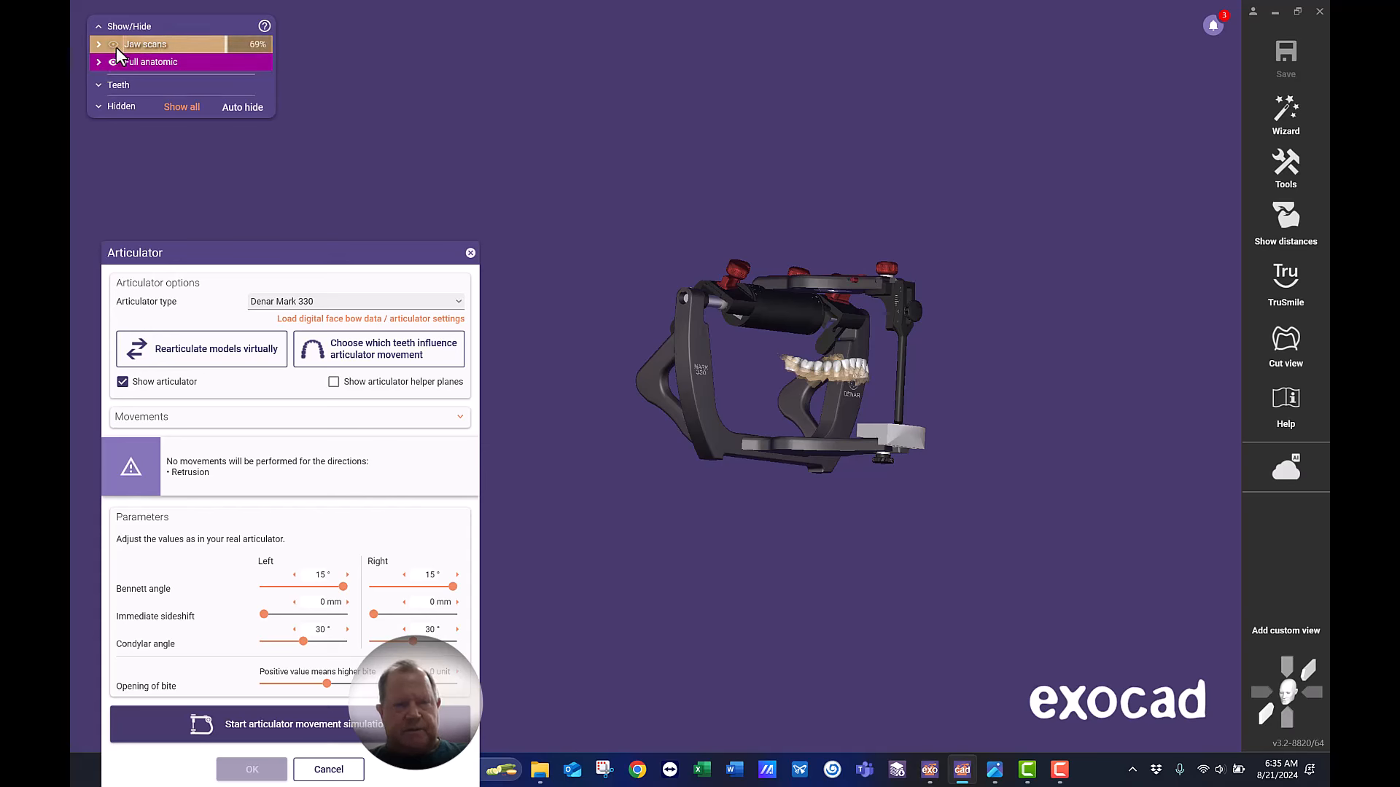
left_click(116, 47)
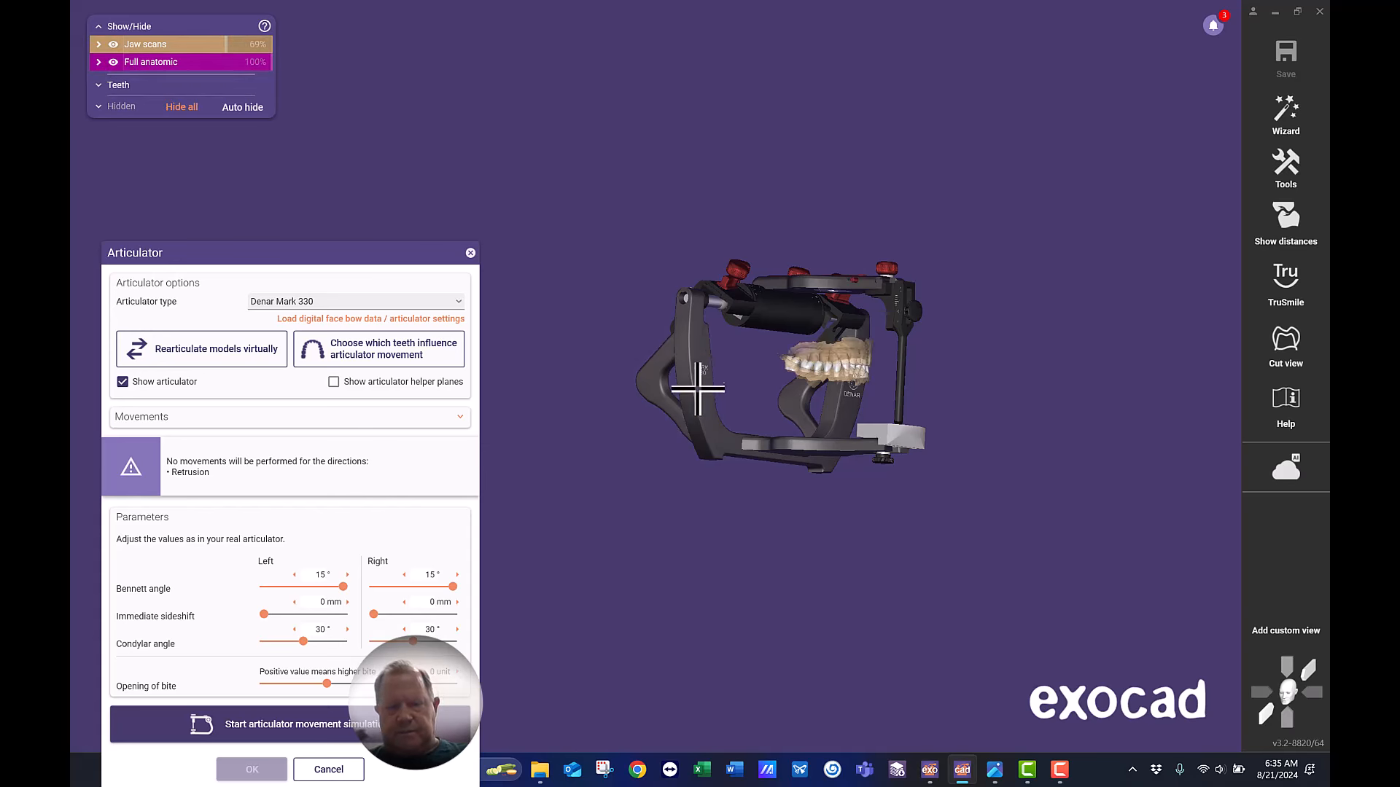
Hide the articulator model and let only the lower anterior teeth influence its movement, using complete tooth marking to exclude the posterior teeth.
right_click_drag(706, 381, 717, 415)
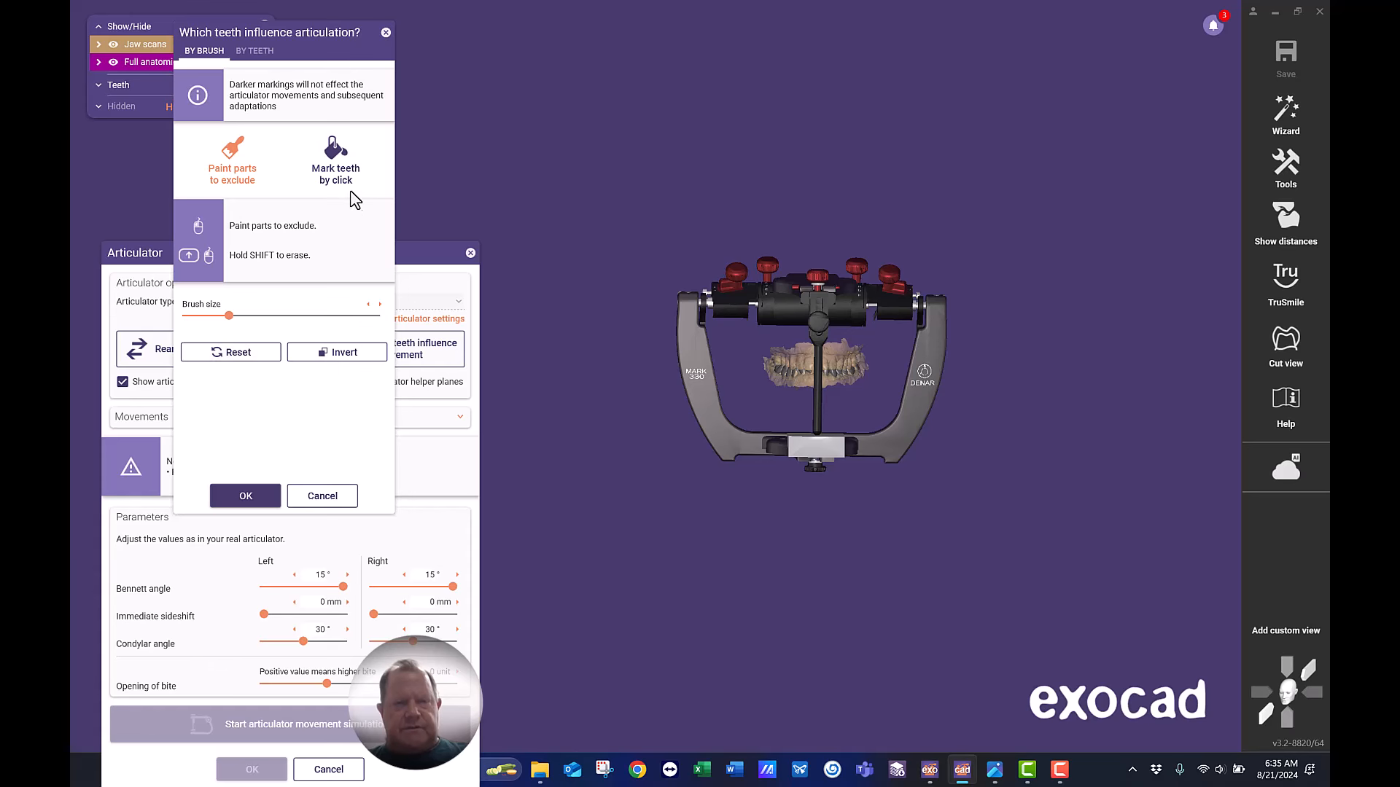
left_click(349, 175)
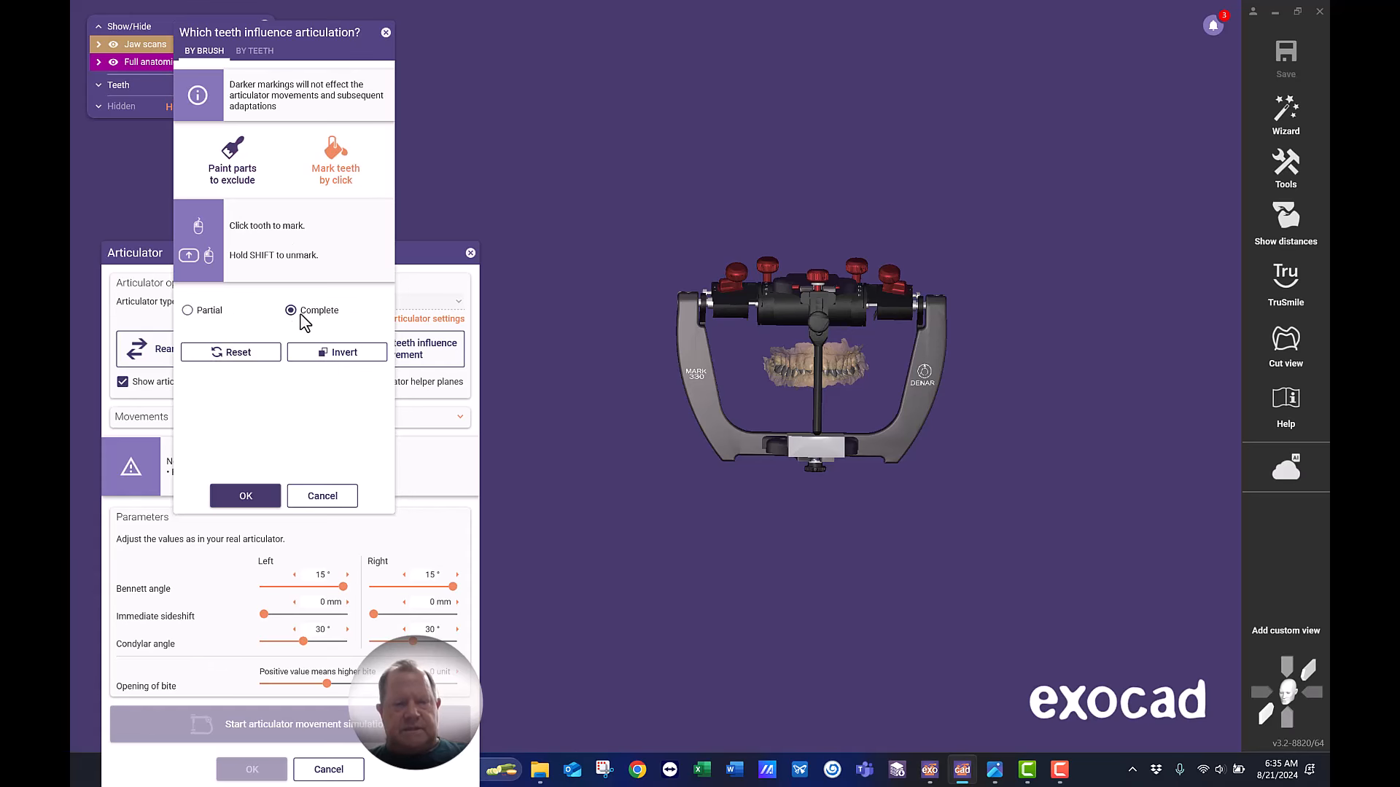
scroll(804, 422, "up", 10)
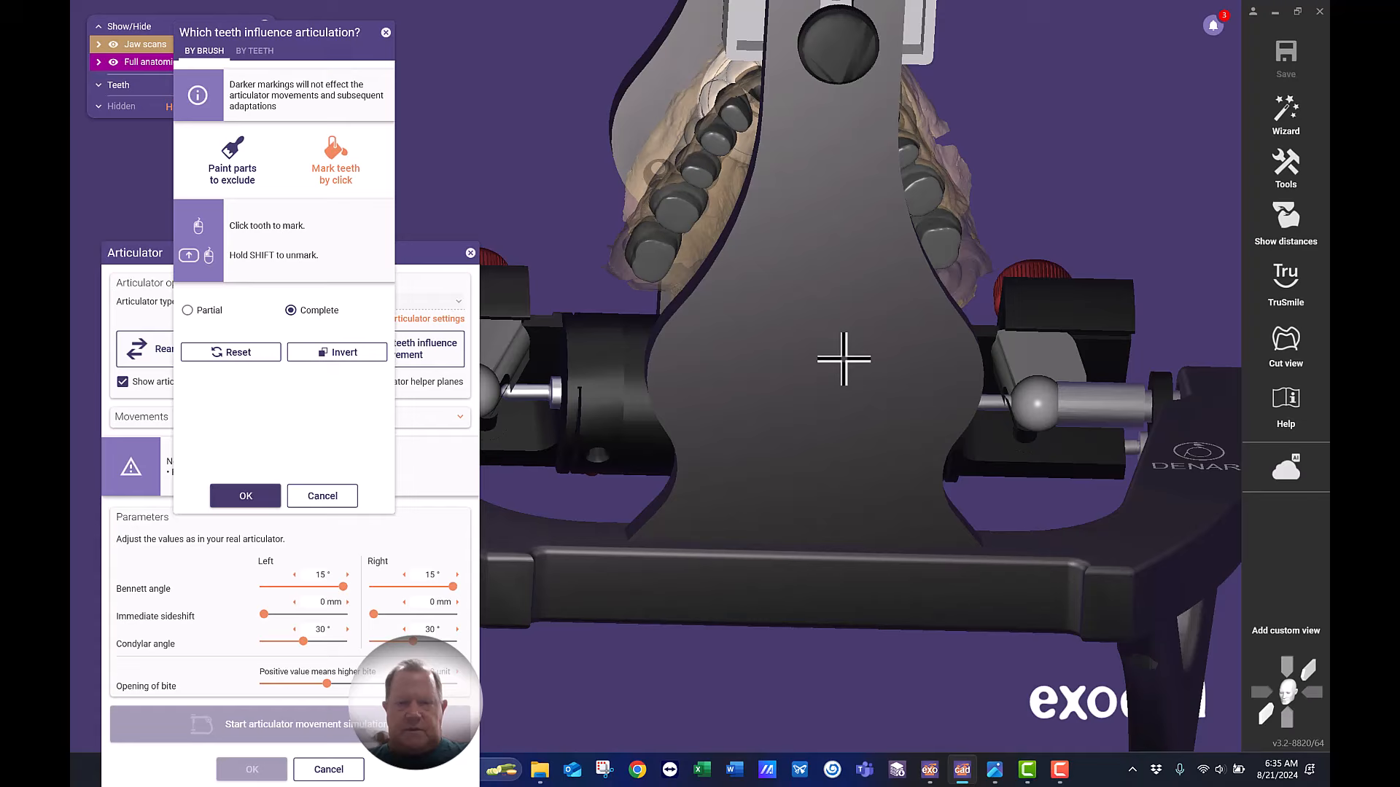
right_click_drag(844, 360, 844, 360)
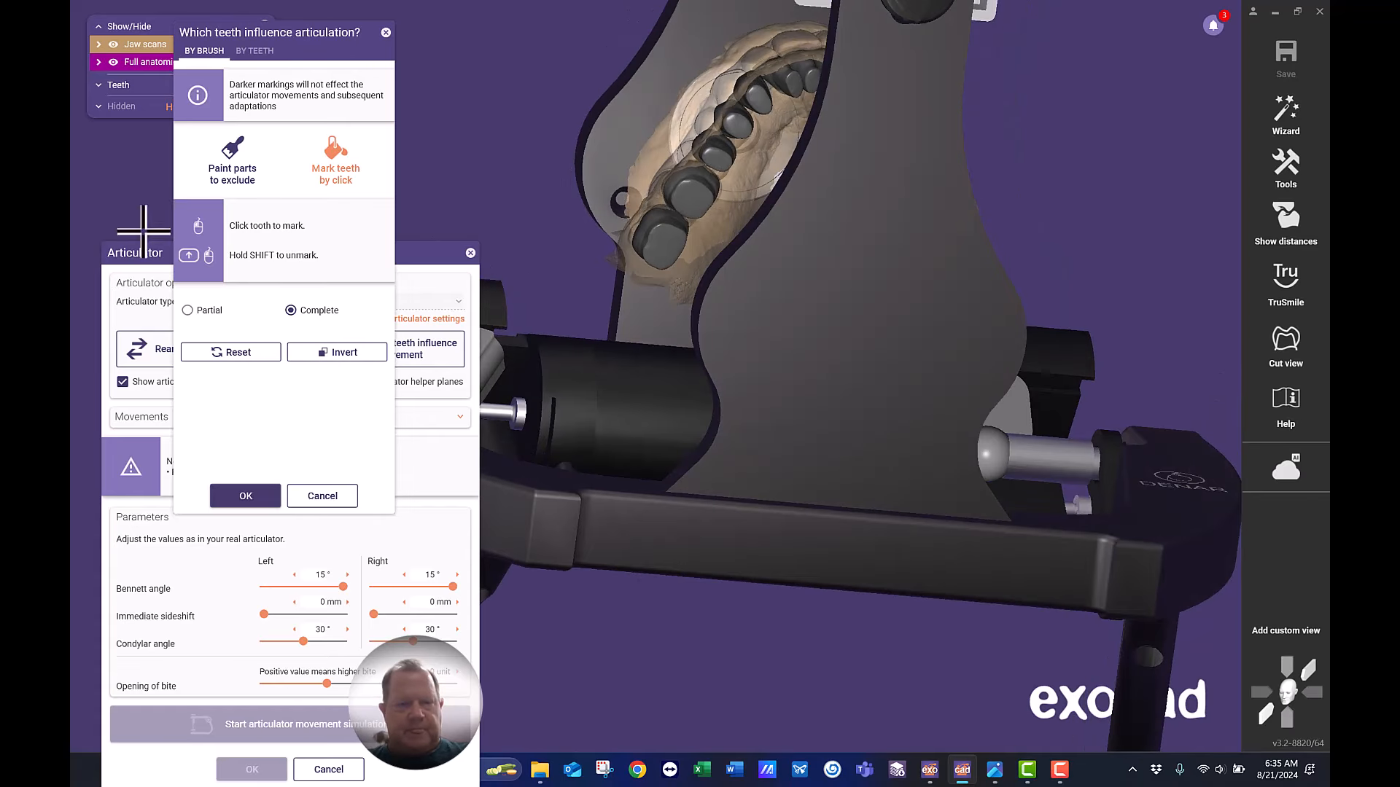
left_click(121, 382)
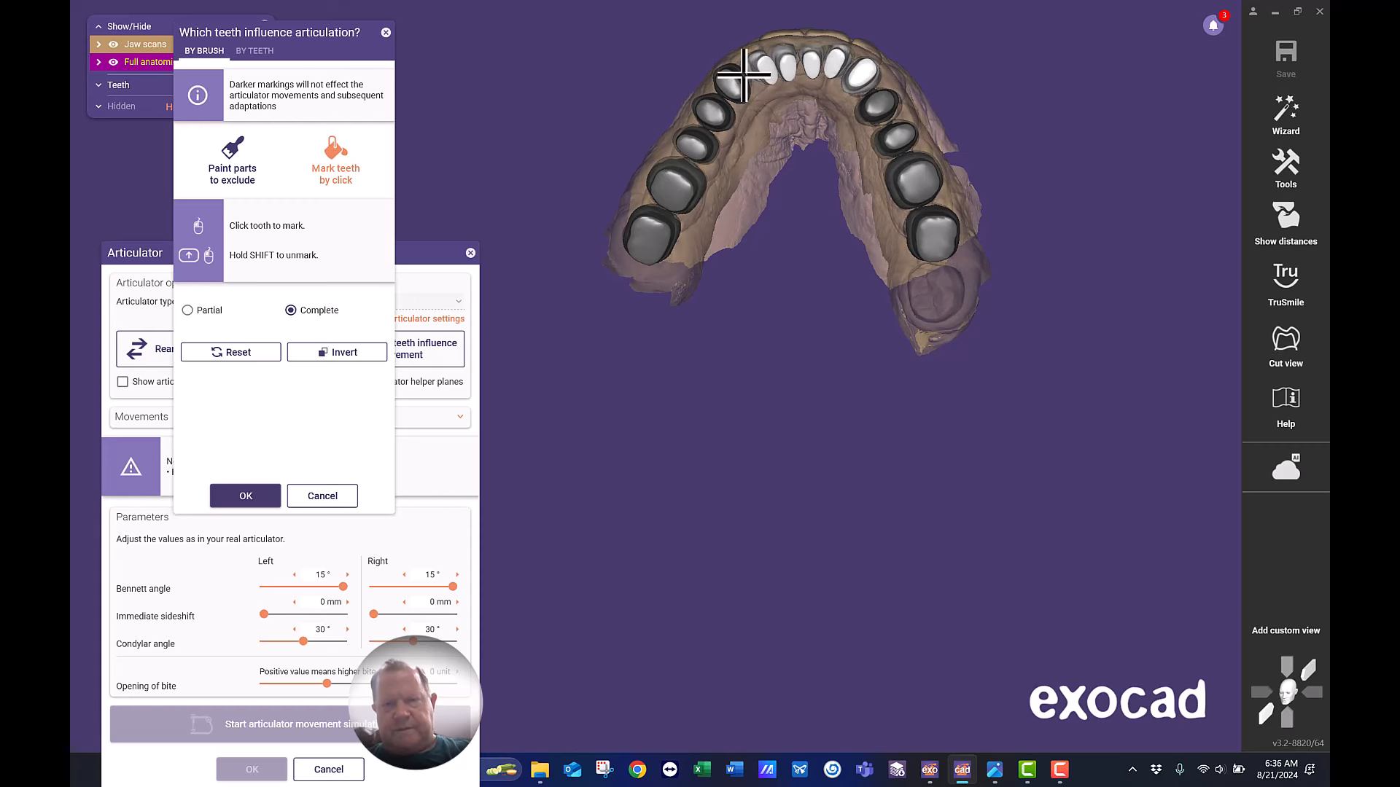
mouse_move(738, 83)
right_mouse_down()
mouse_move(726, 100)
mouse_move(732, 89)
right_mouse_up()
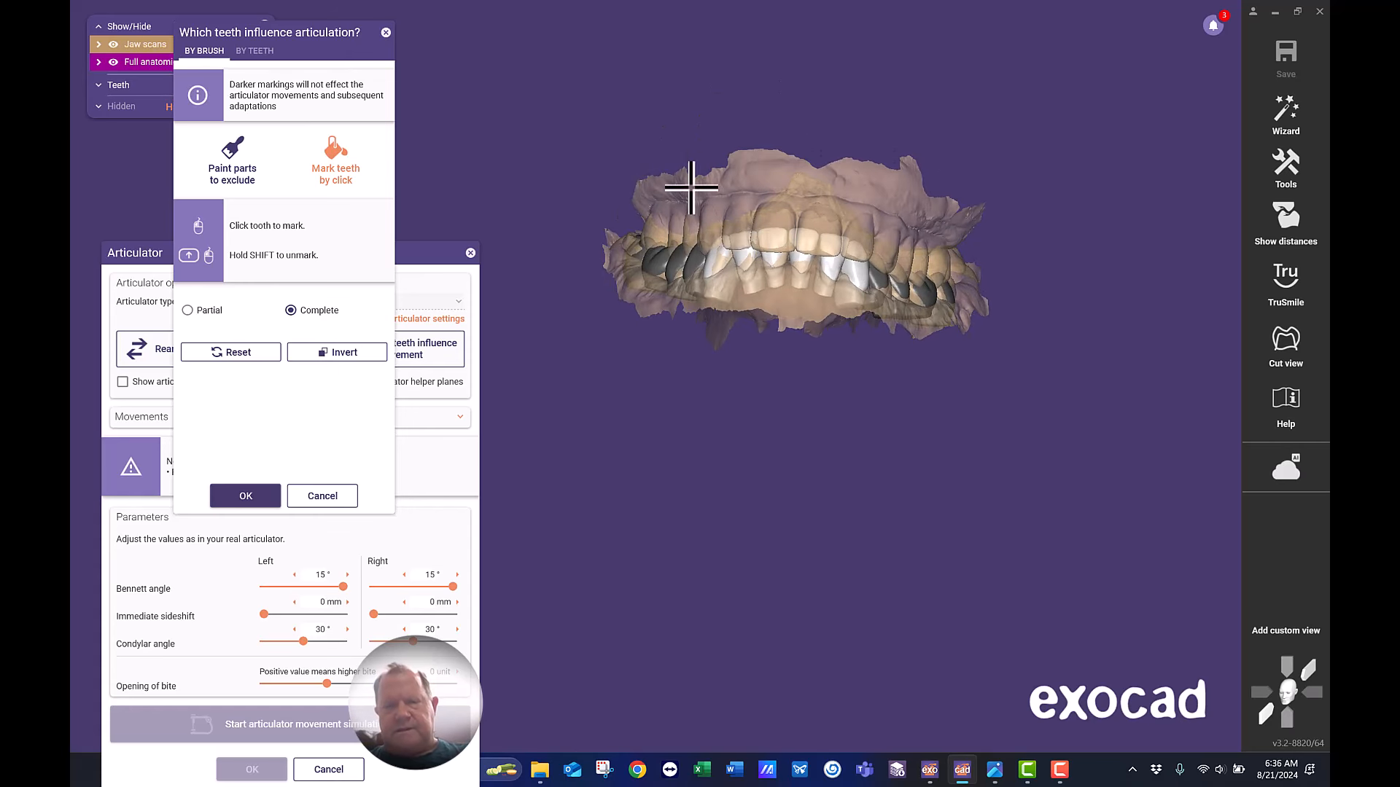
left_click(246, 497)
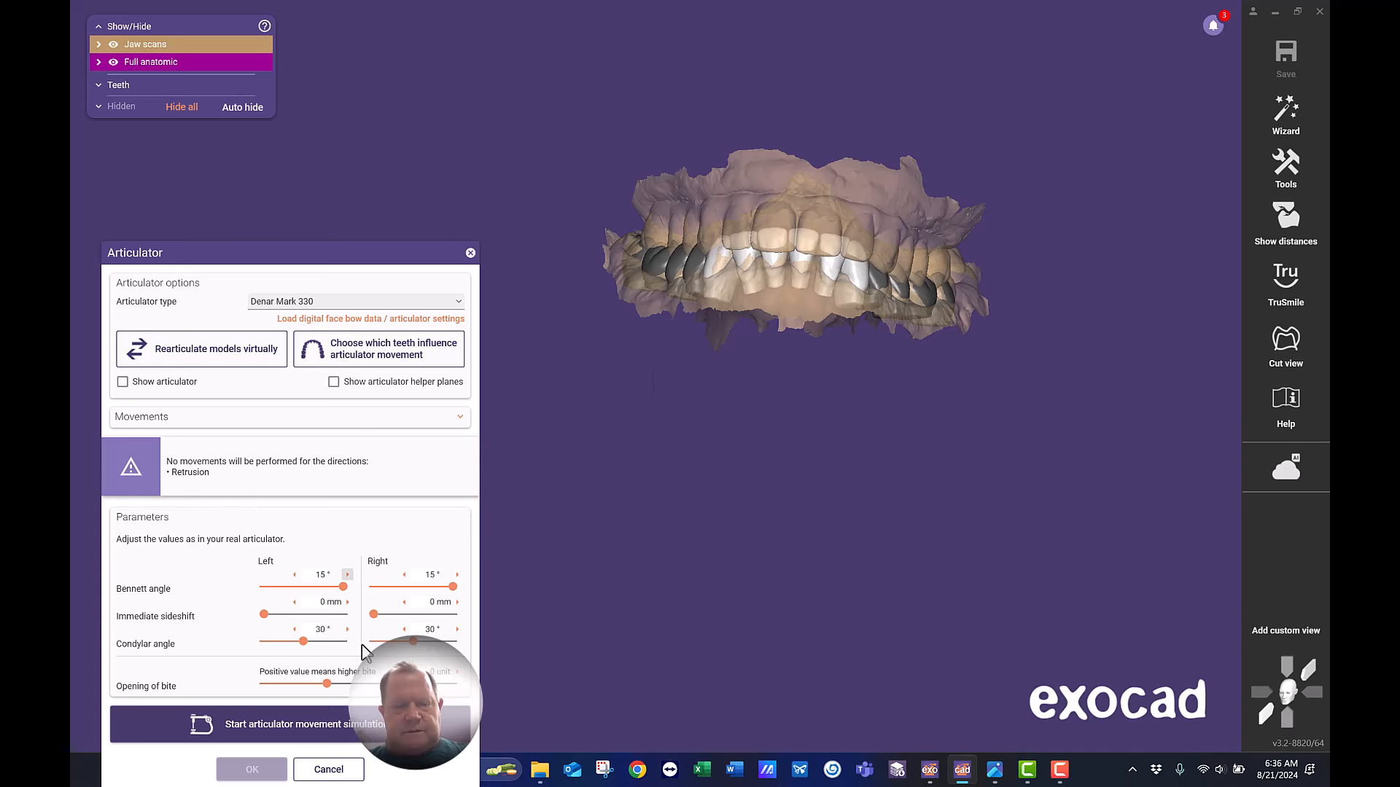
Run the articulator movement simulation and keep the raised bite position for static occlusion.
left_click(344, 725)
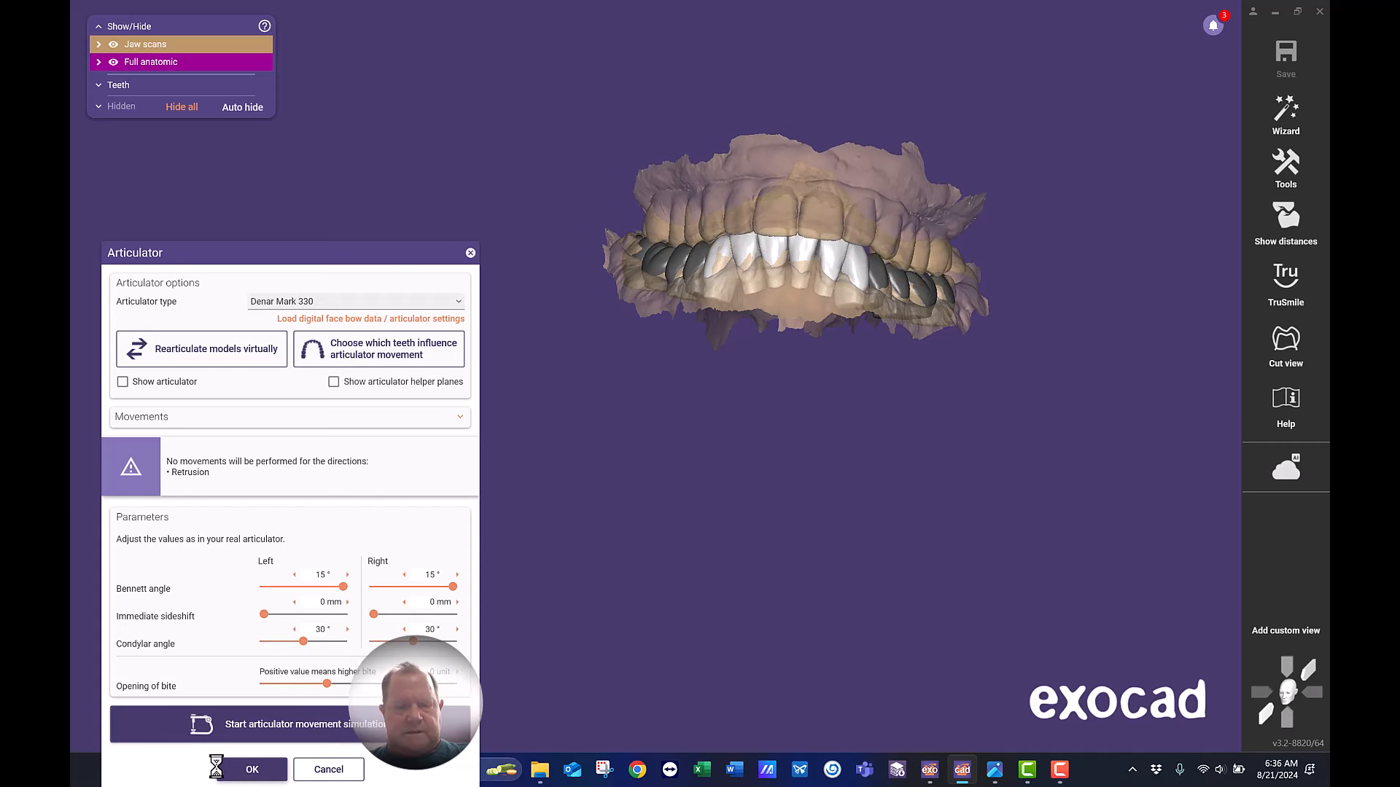
left_click(253, 770)
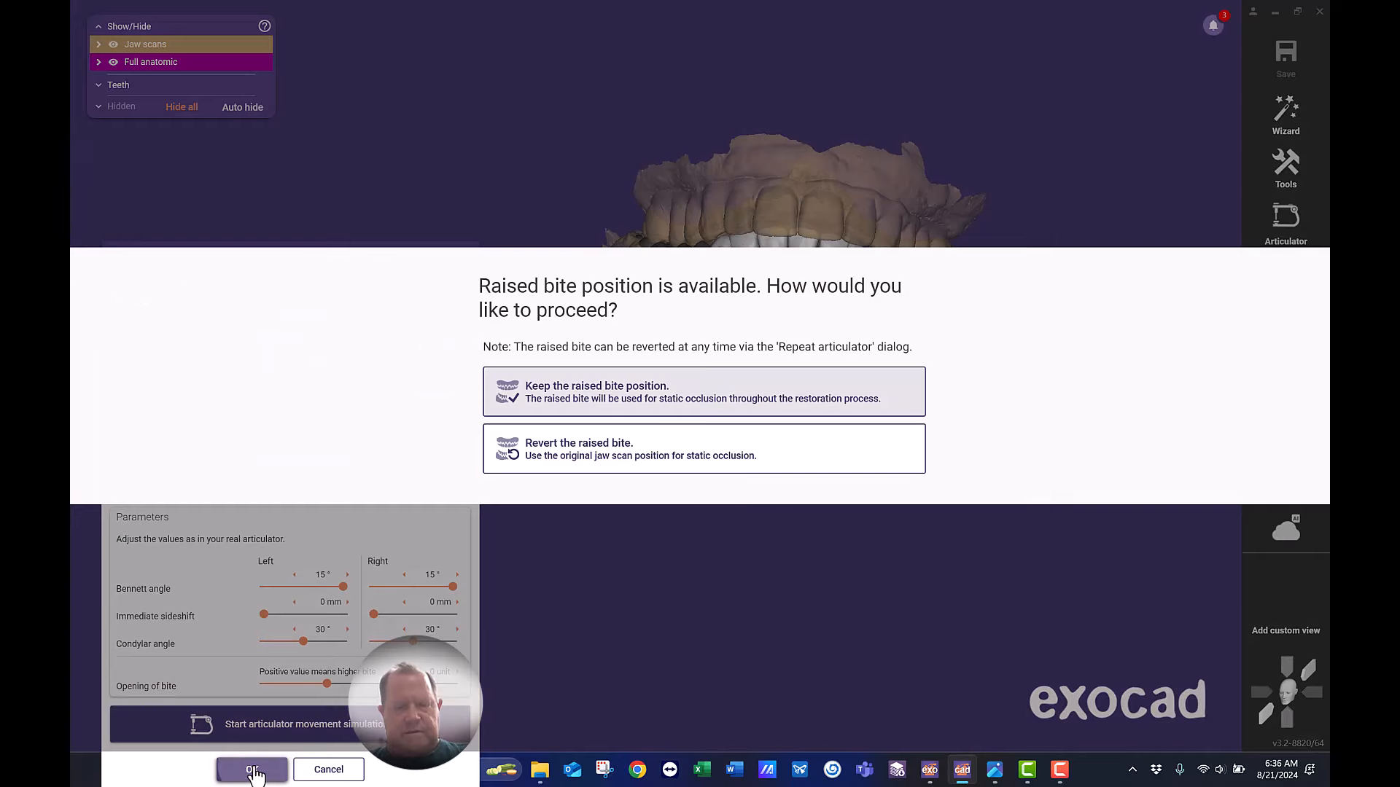
left_click(754, 412)
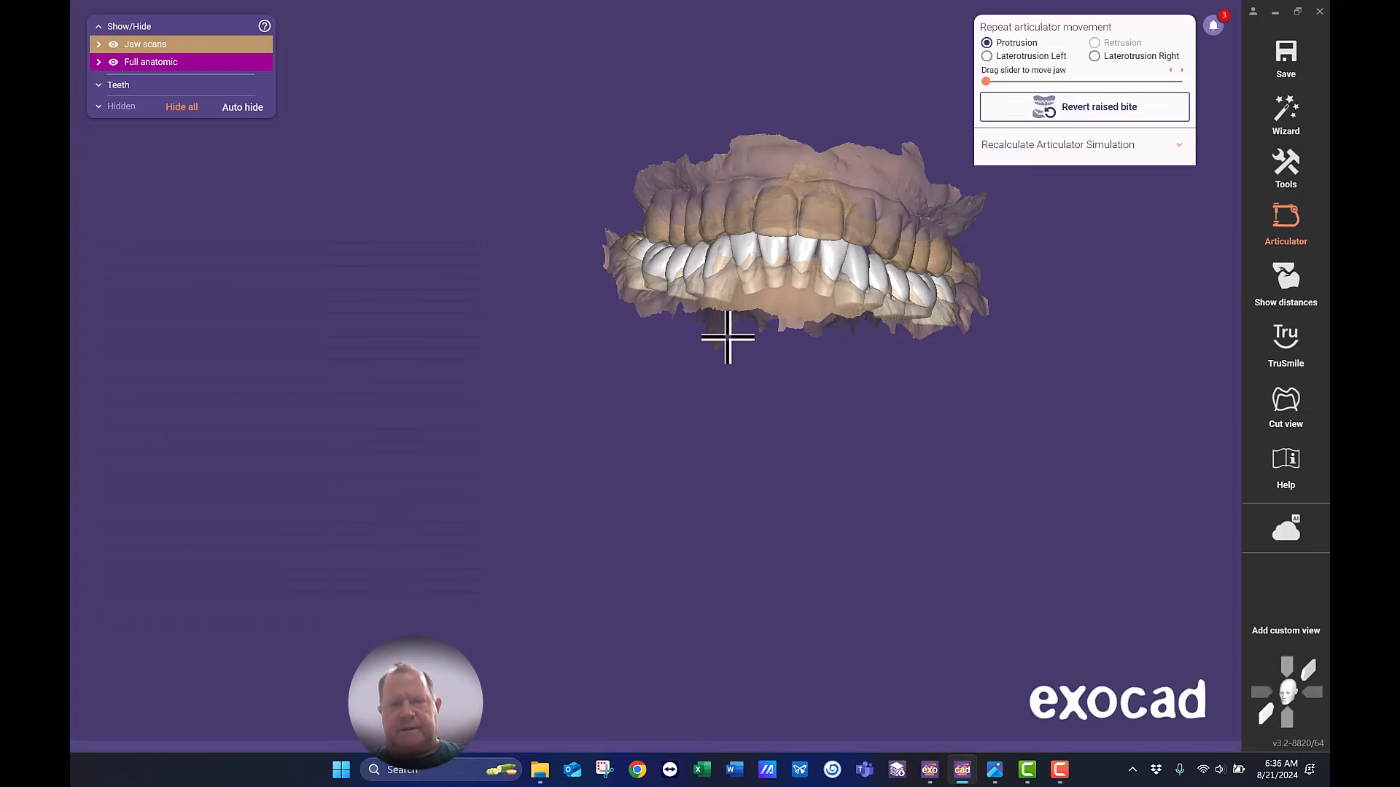
Display the antagonist contact areas with their distance options expanded, and hide the jaw scans to expose the lower tooth chain.
right_click_drag(757, 193, 690, 260)
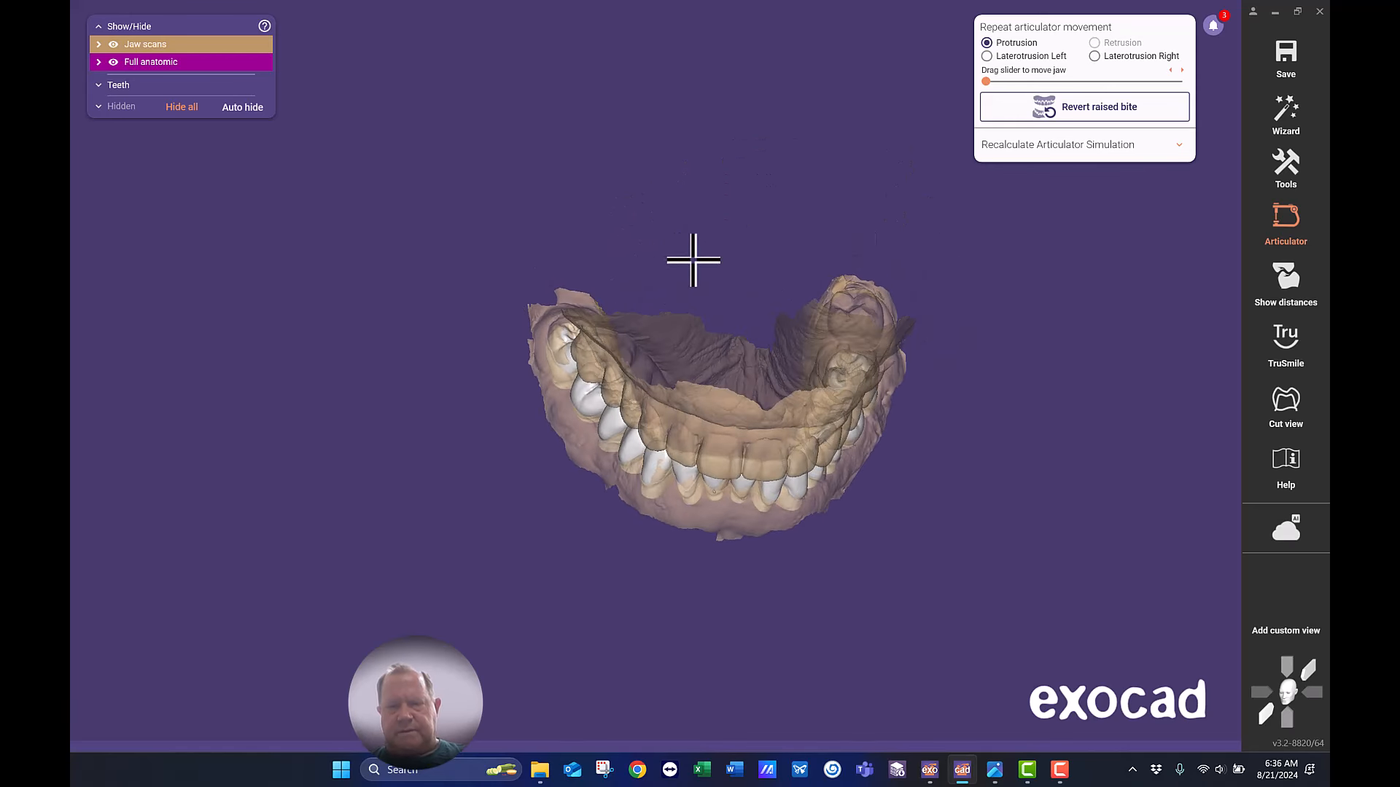
left_click(1283, 280)
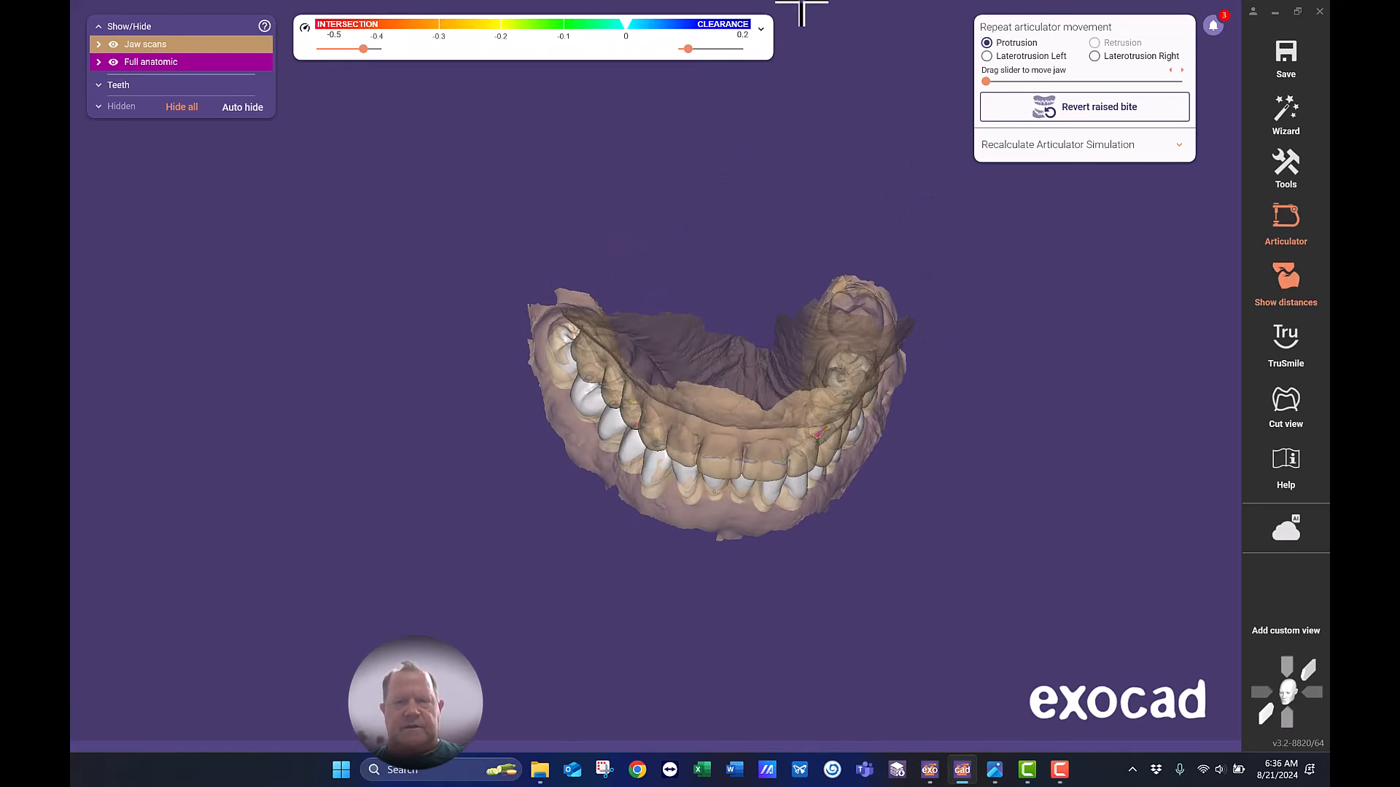
left_click(760, 31)
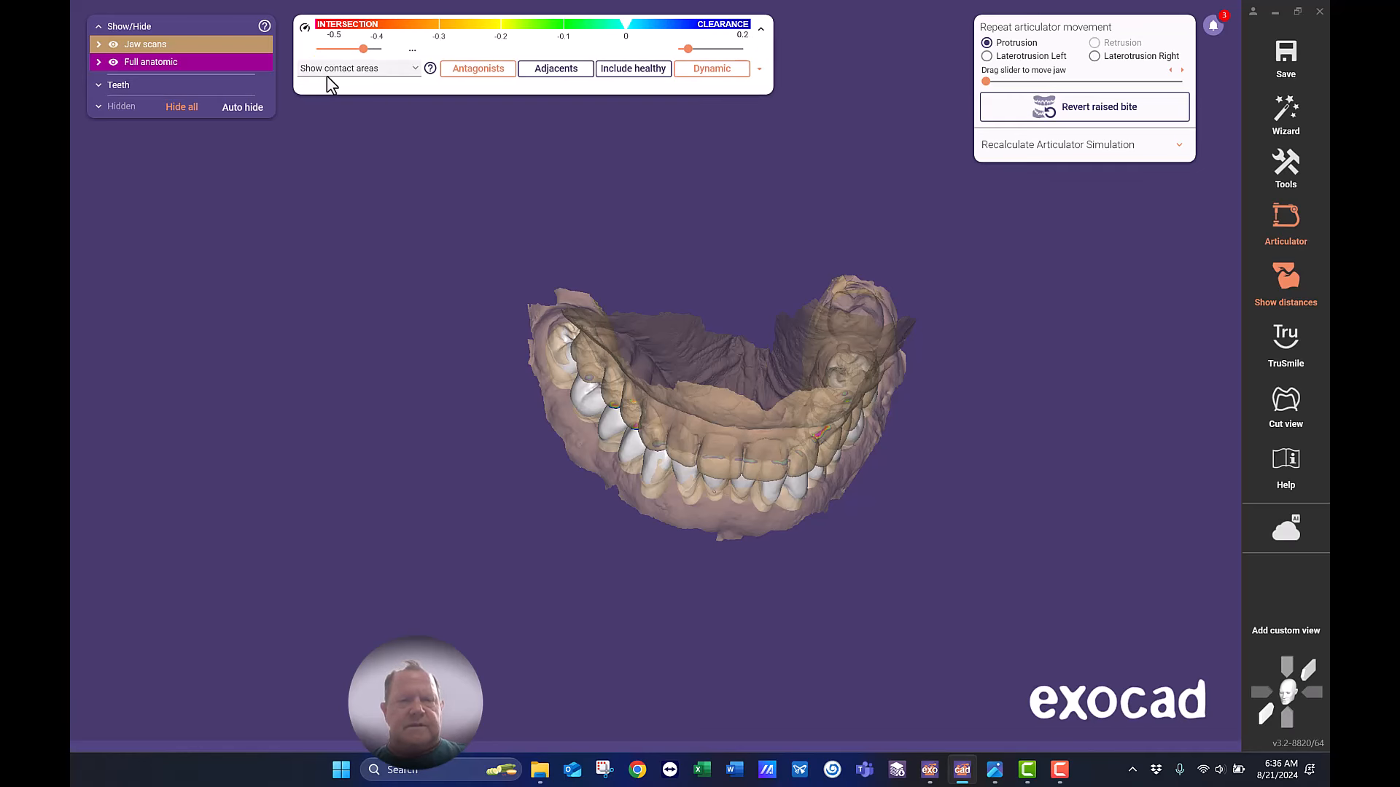
right_click_drag(697, 250, 694, 295)
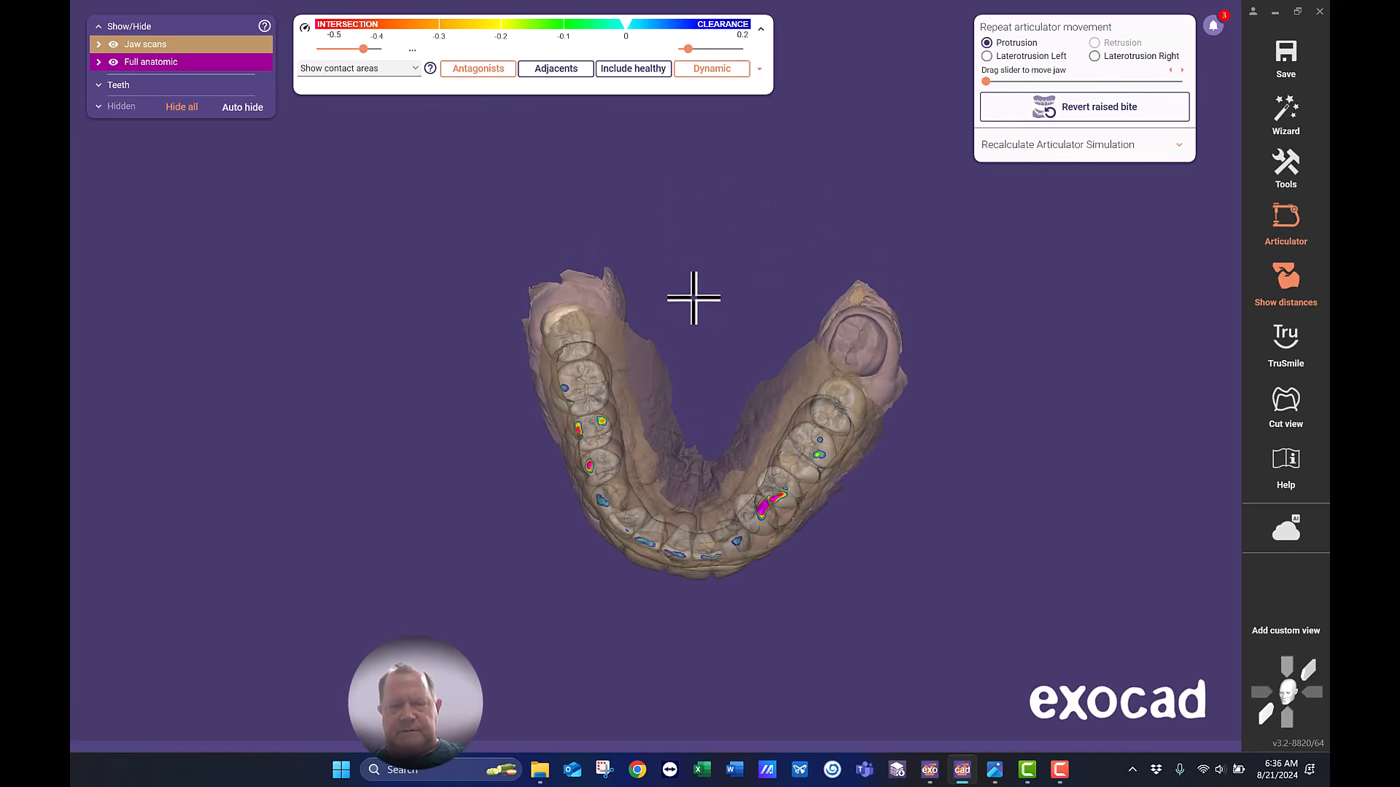
left_click(113, 45)
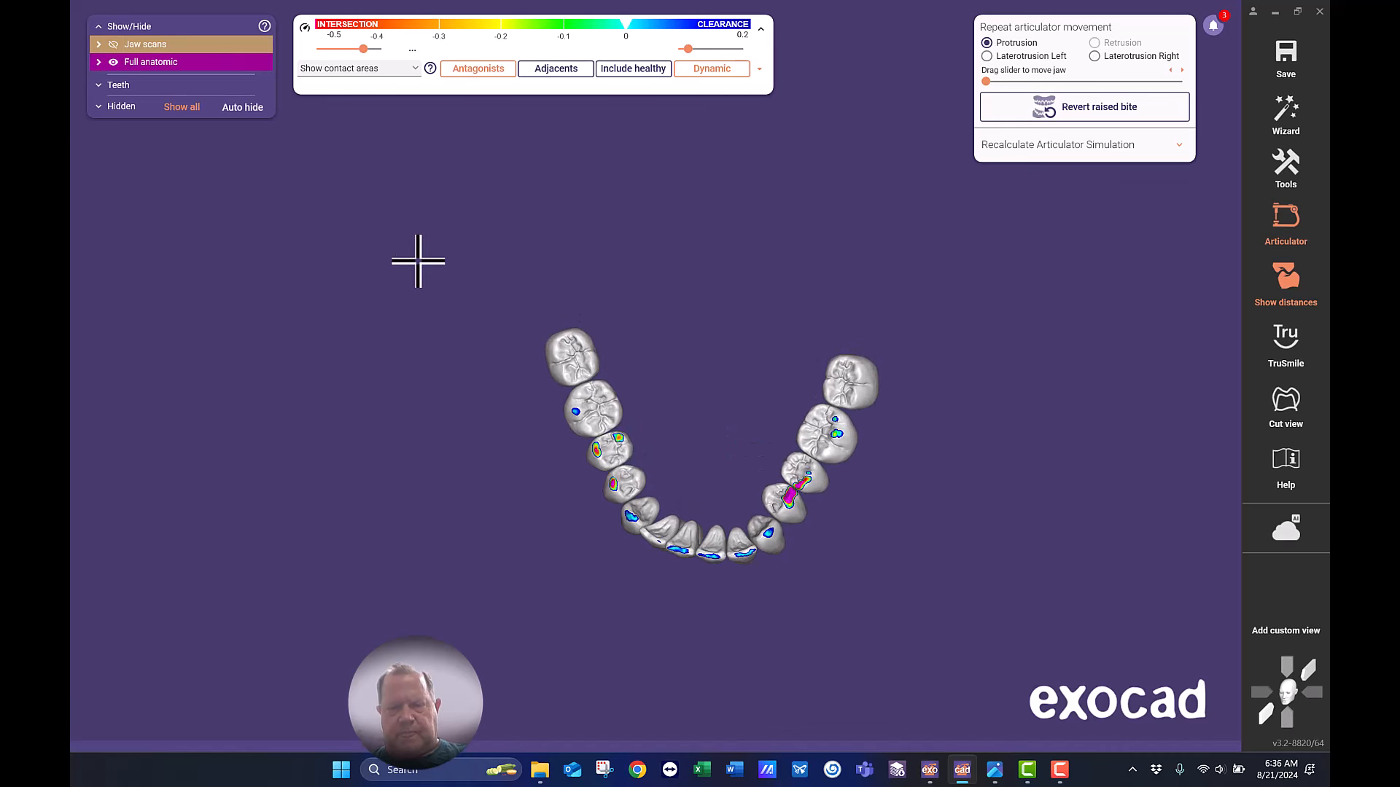
scroll(767, 455, "up", 5)
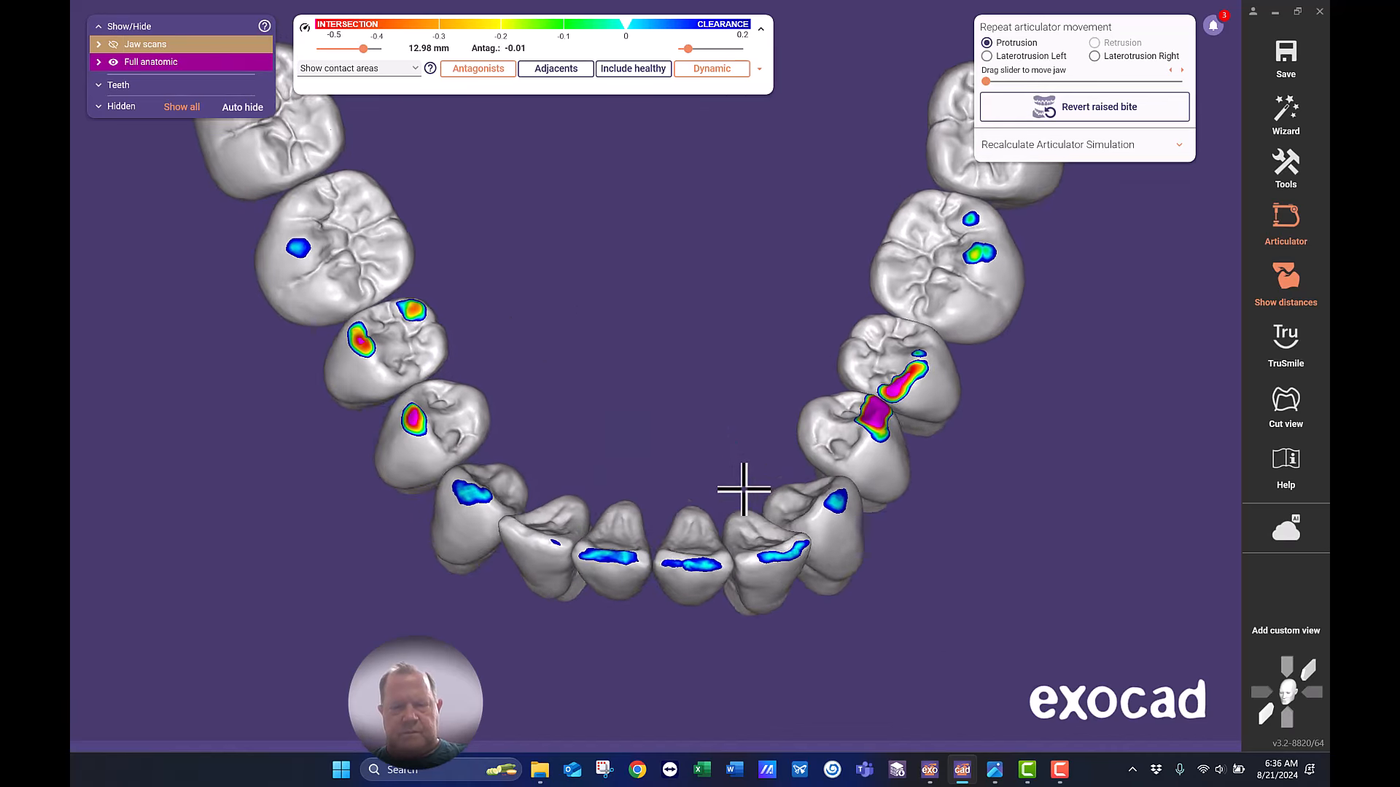
Turn off the dynamic contacts and inspect the remaining antagonist contacts on the lower chain from occlusal and frontal views.
left_click(721, 73)
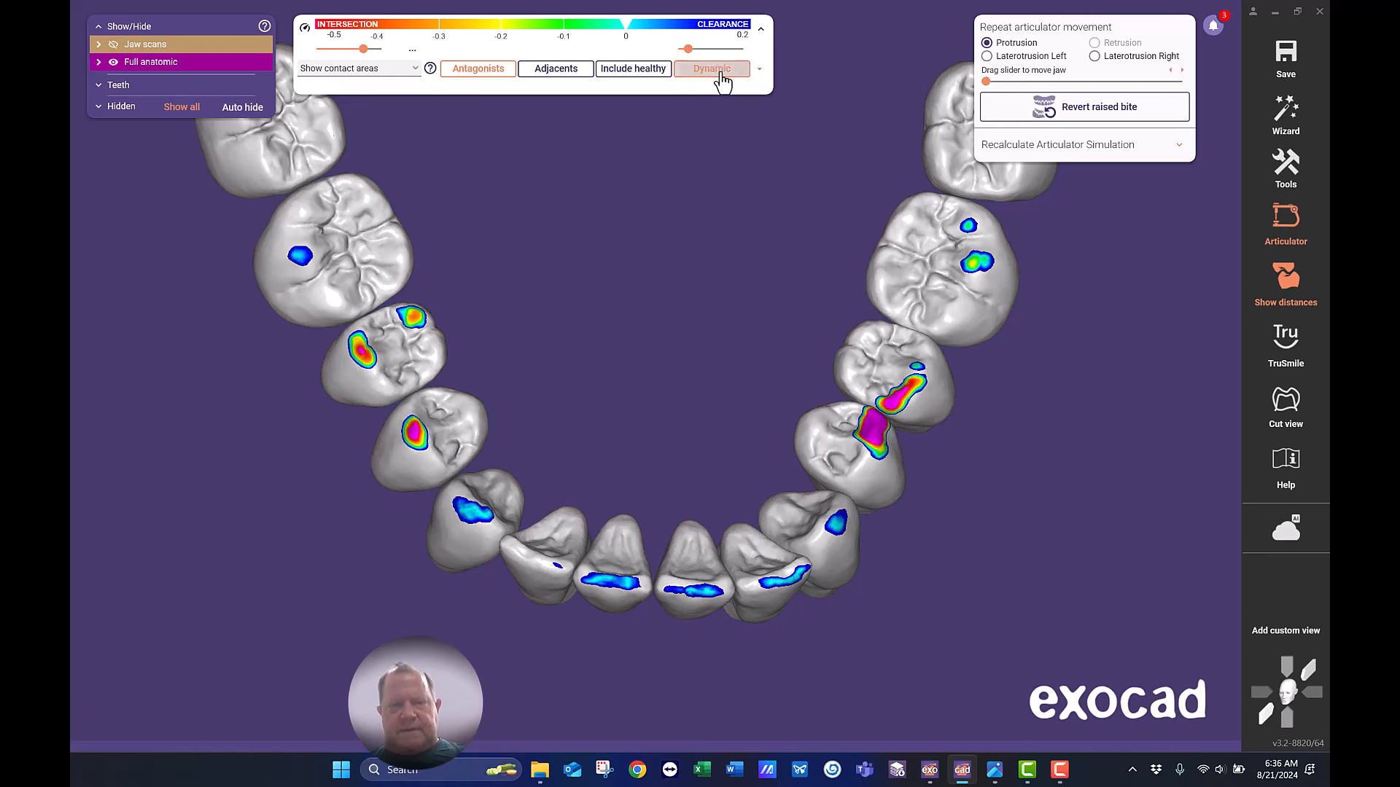
left_click(721, 77)
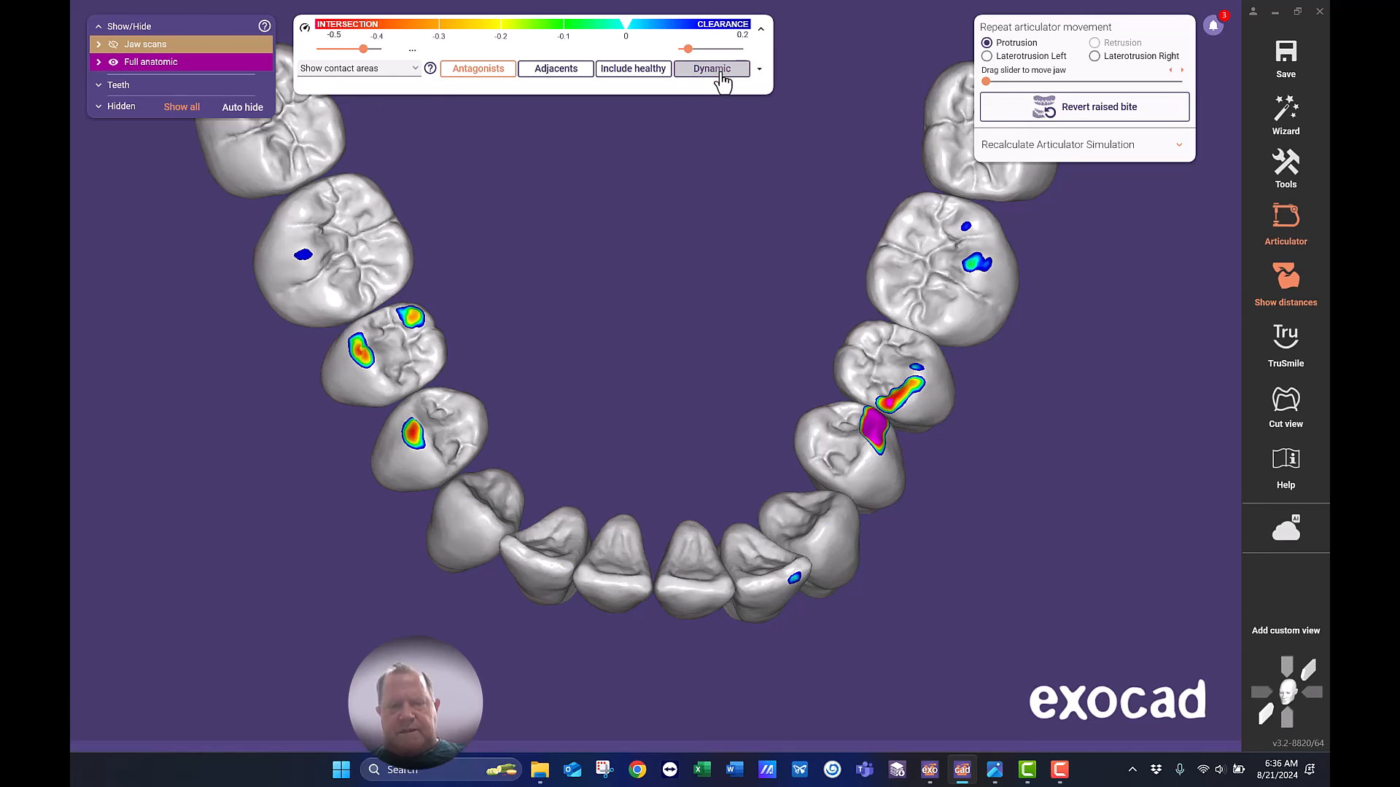
right_click_drag(601, 277, 601, 267)
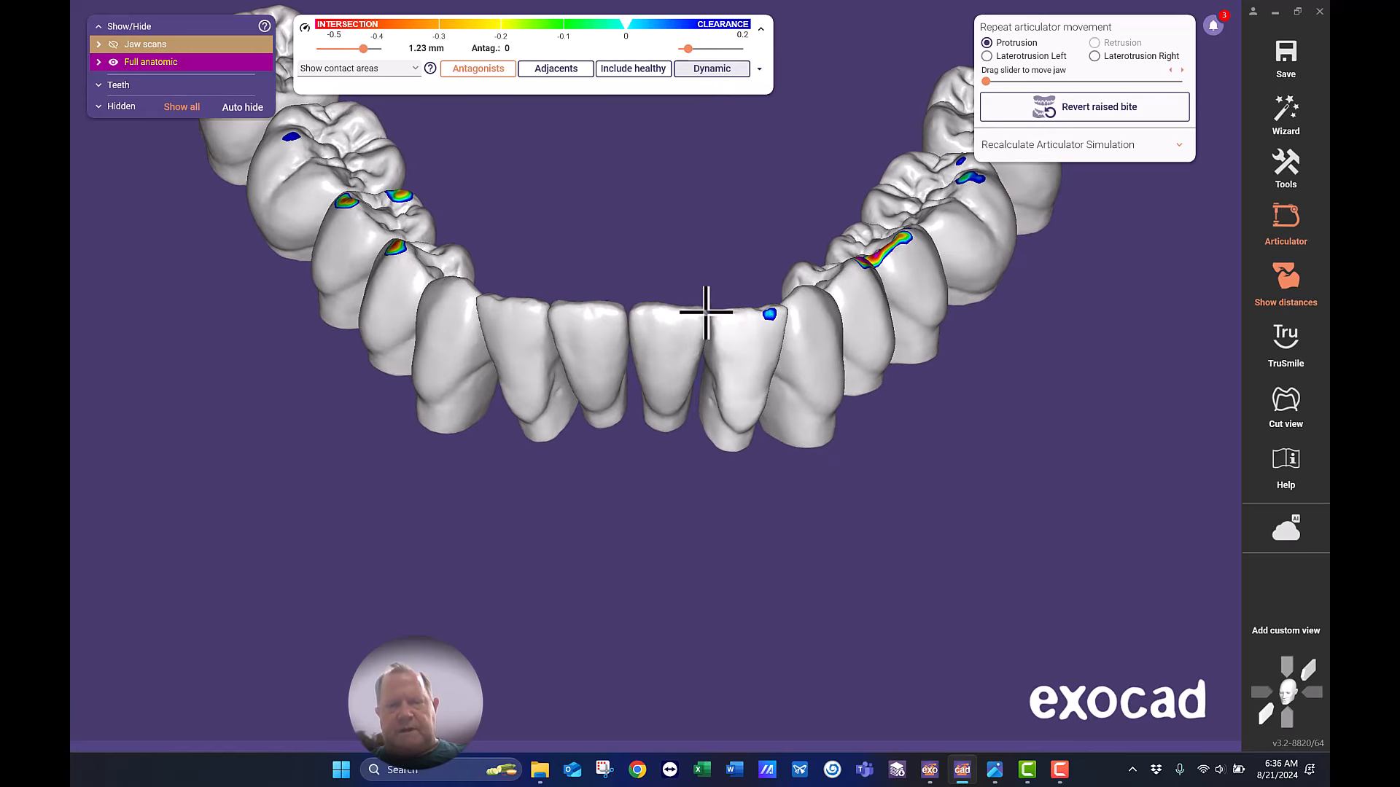
right_click_drag(705, 312, 671, 465)
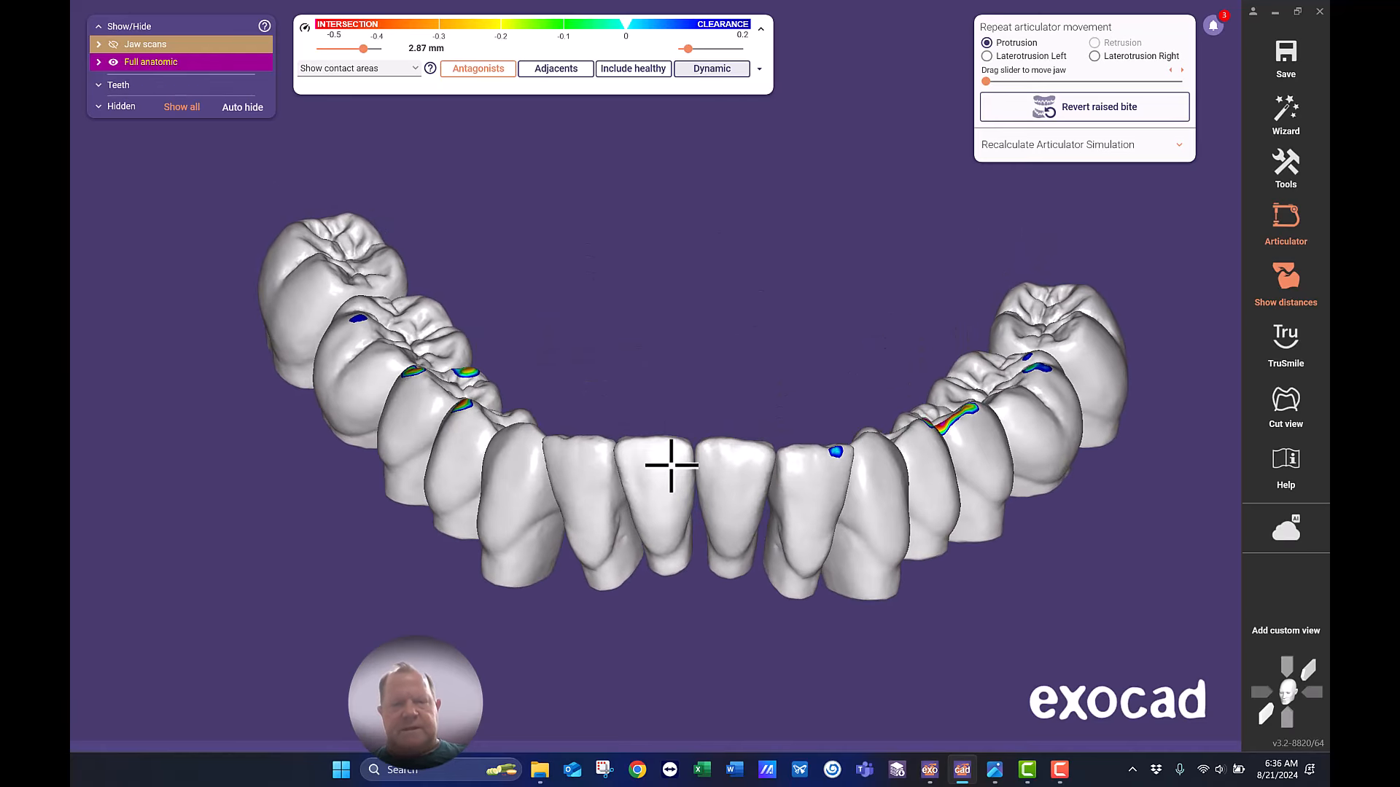
Temporarily show the lower and upper jaw scans to examine how the lower anterior chain teeth meet the upper teeth.
left_click(99, 44)
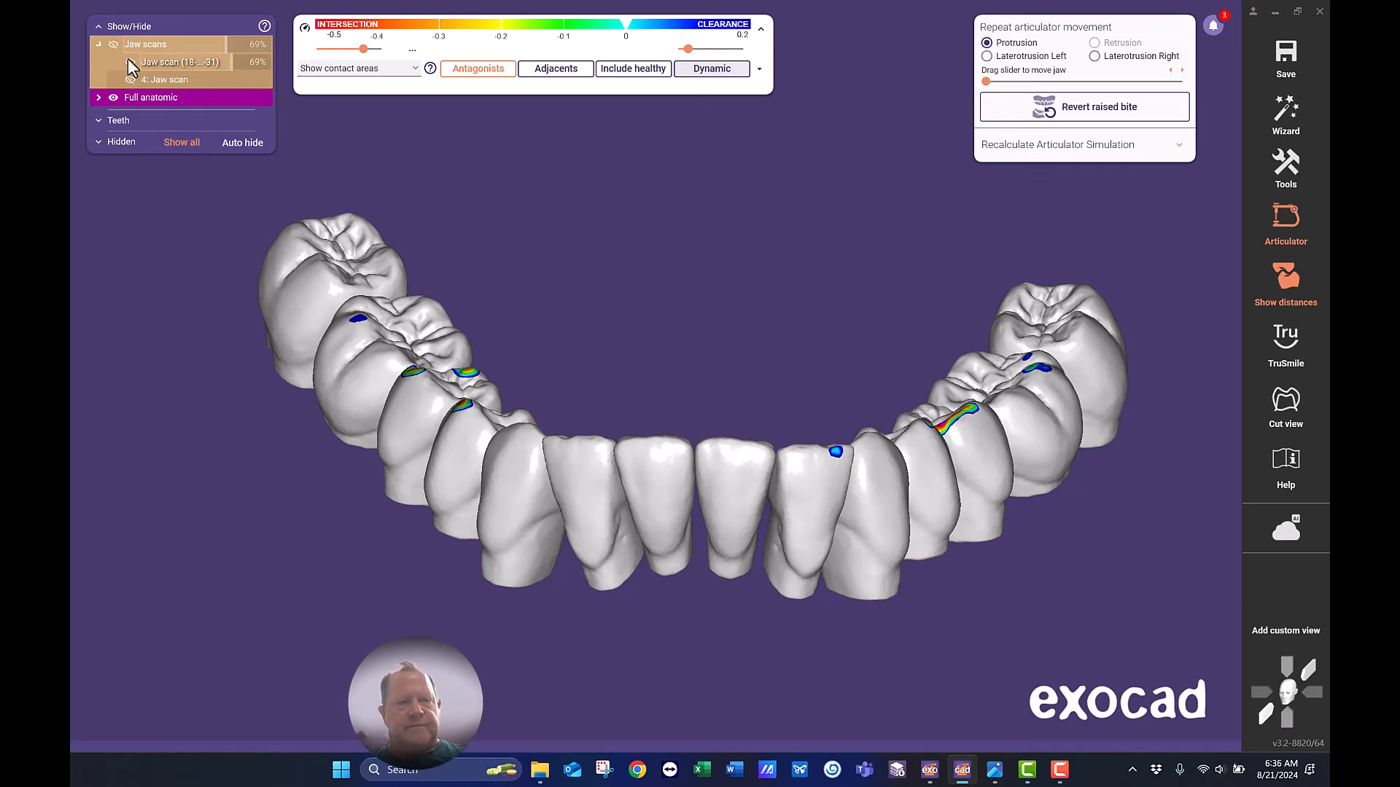
left_click(130, 62)
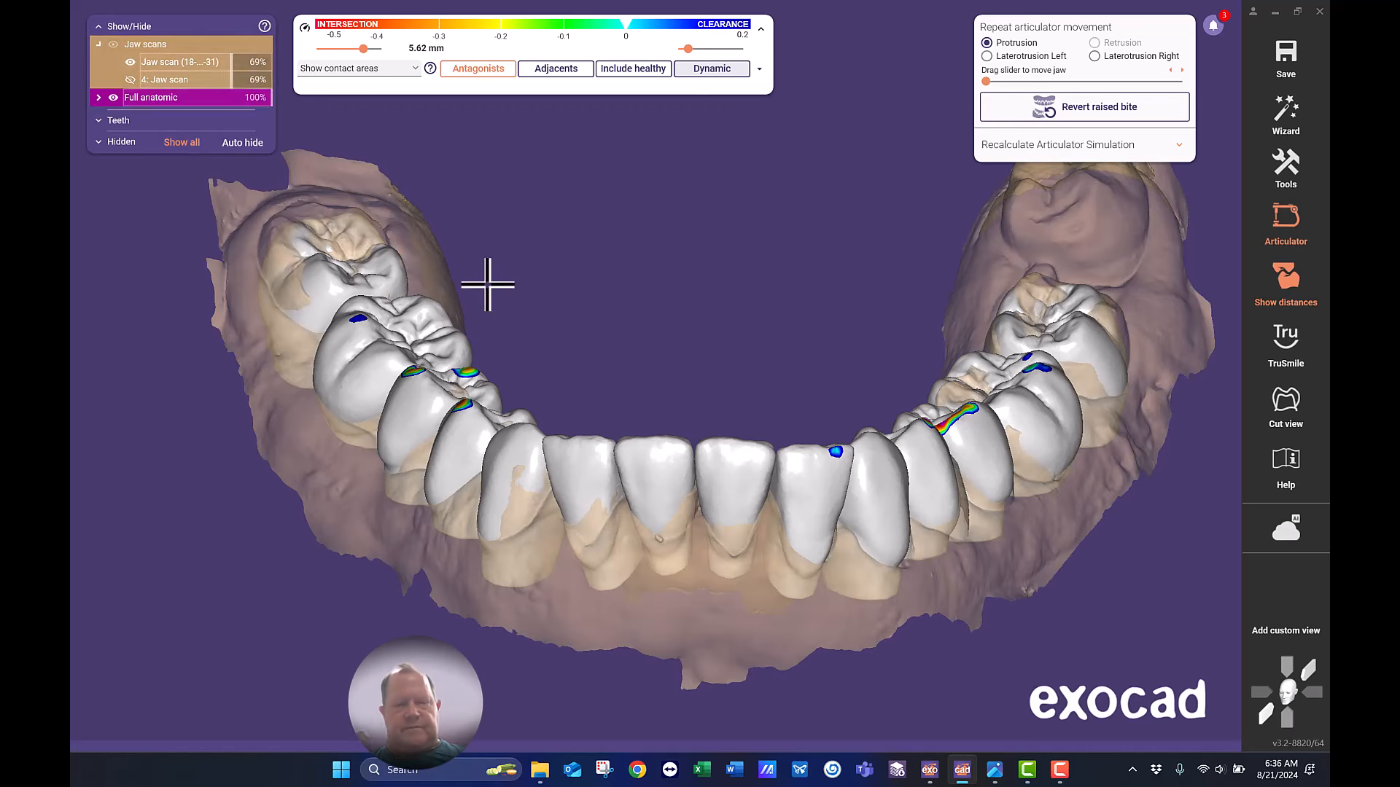
left_click(131, 78)
right_click_drag(554, 321, 814, 487)
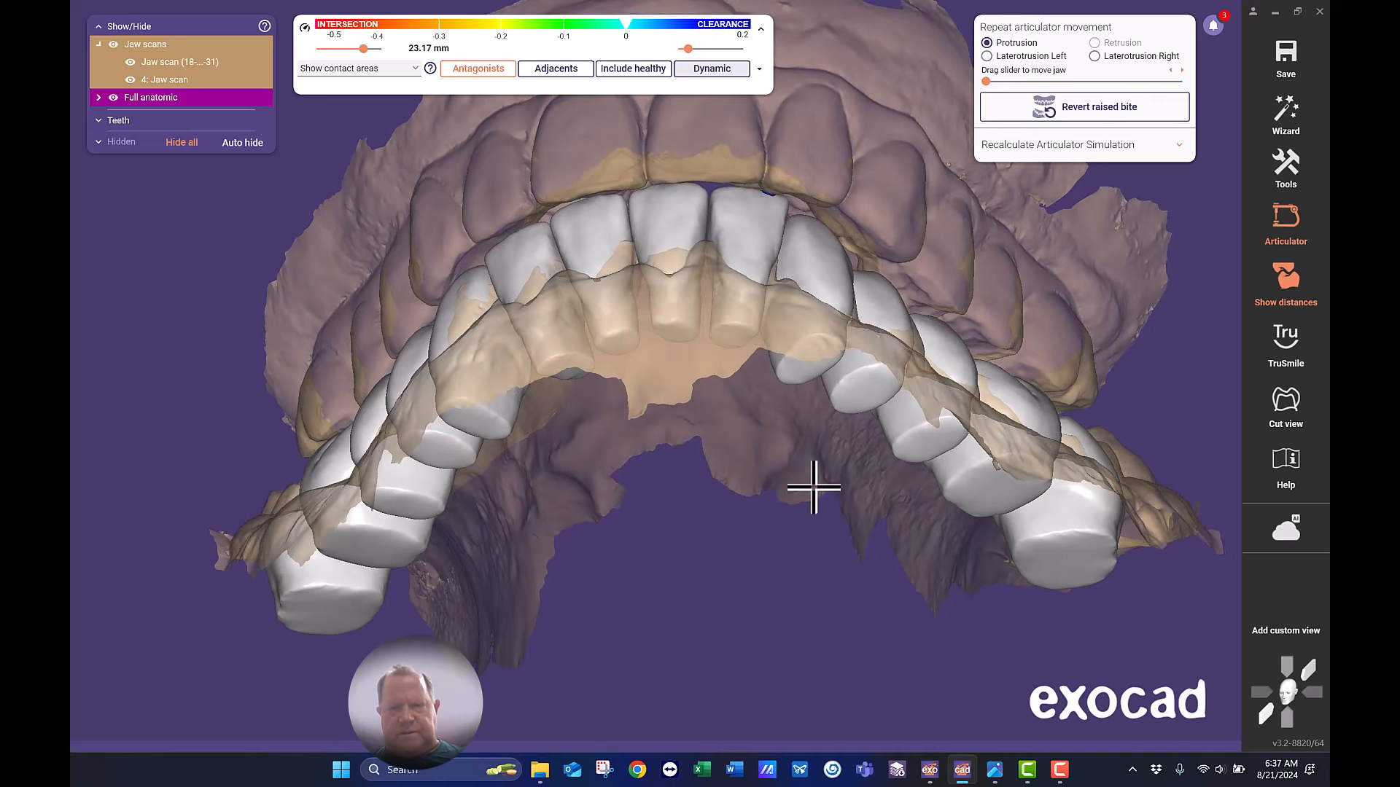
right_click_drag(739, 263, 740, 262)
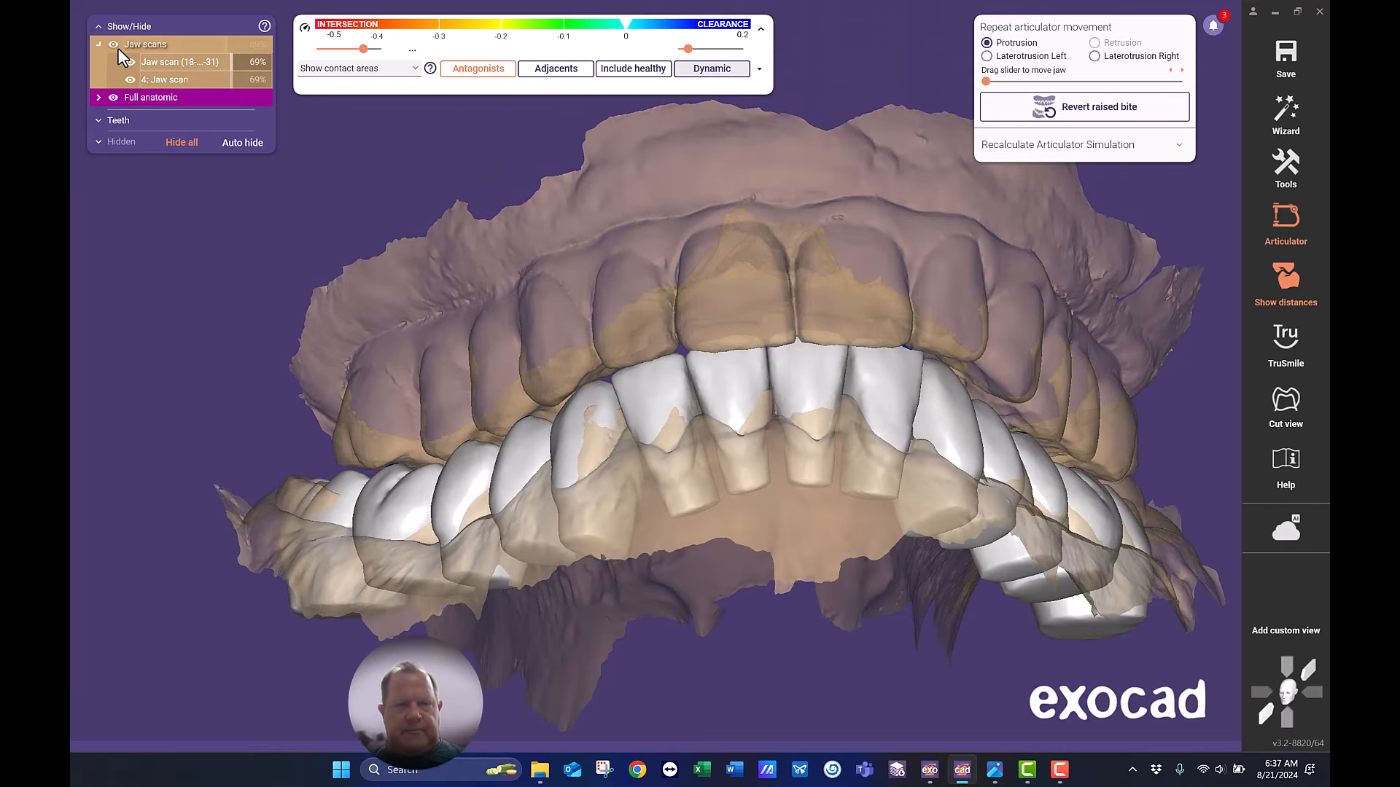
left_click(115, 46)
Open Tooth Placement for the lower tooth chain, with the chain viewed from its underside.
right_click_drag(609, 338, 615, 179)
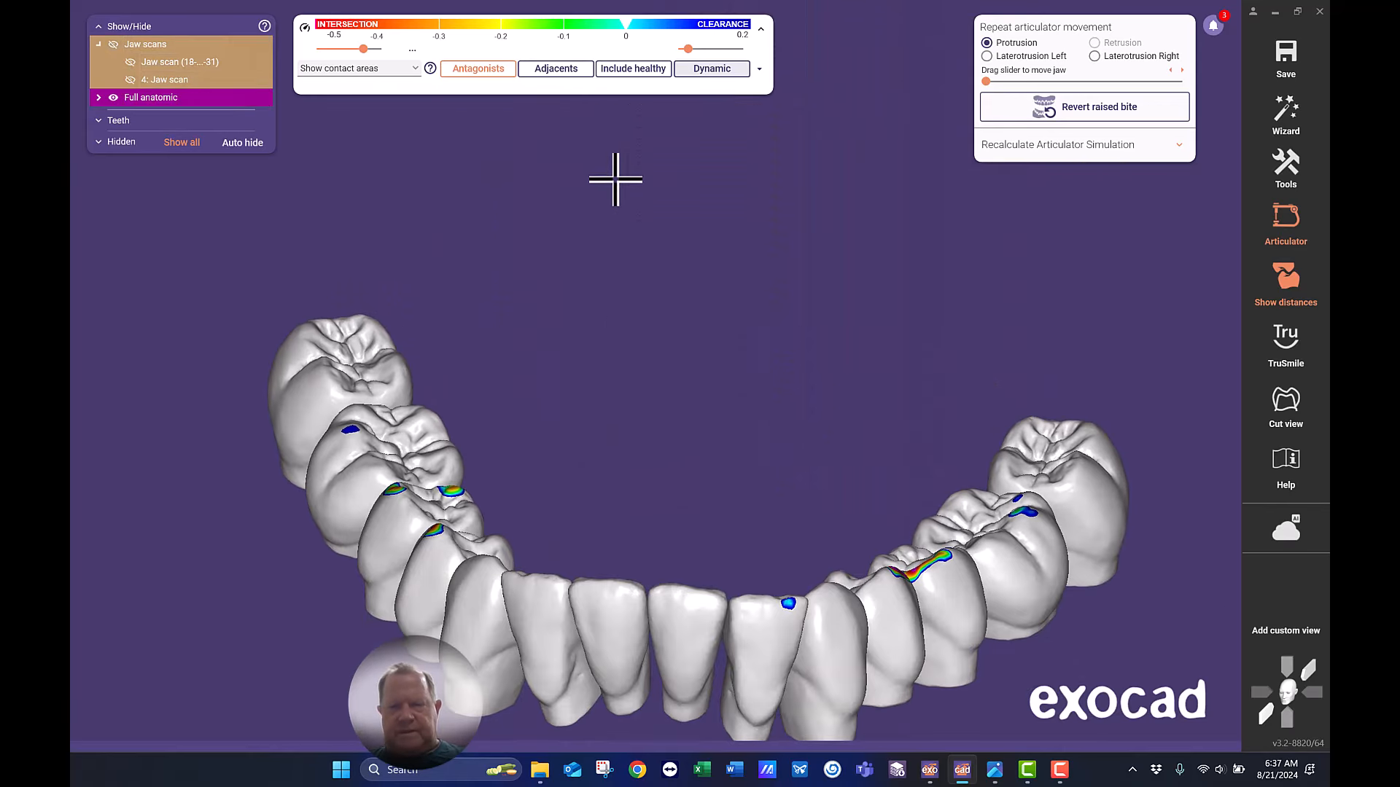
right_click_drag(603, 357, 603, 323)
mouse_move(646, 709)
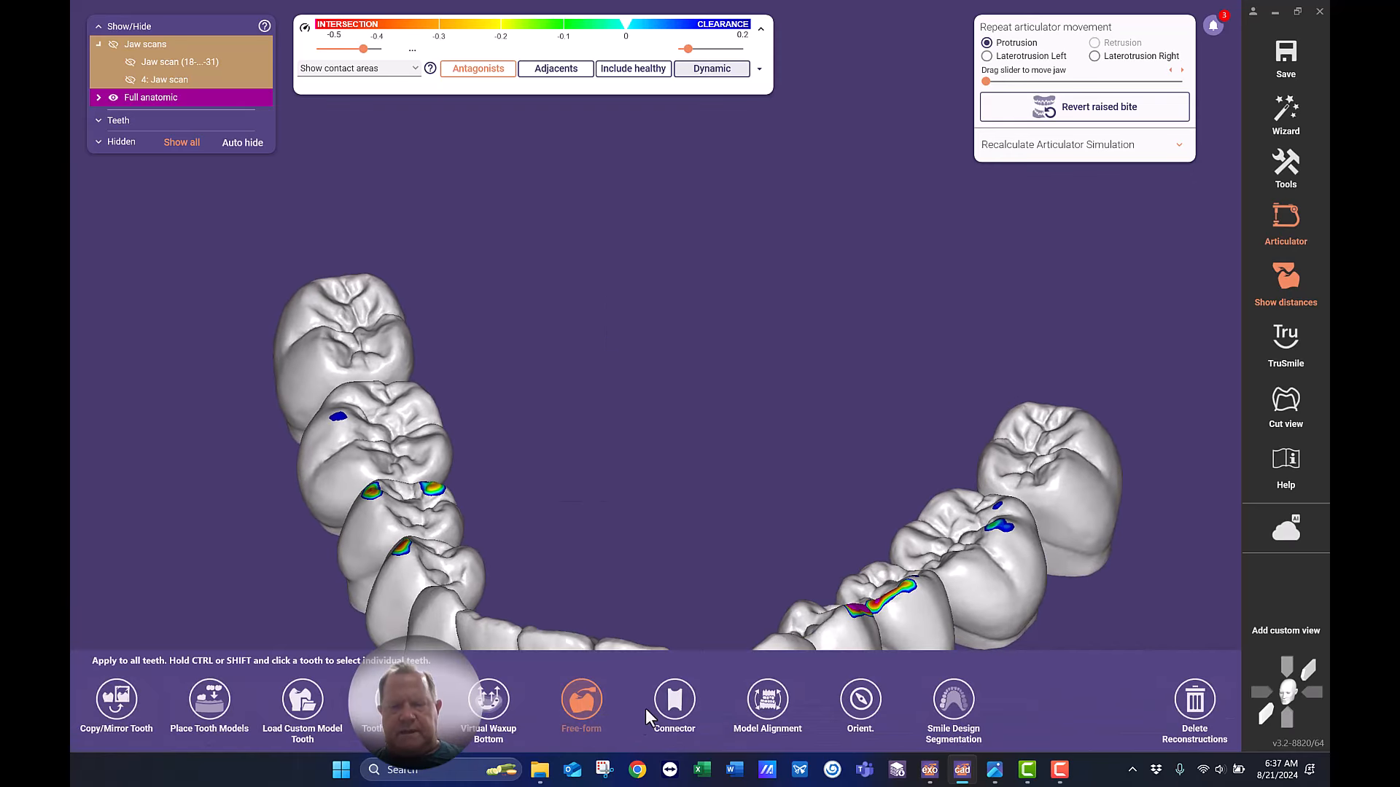
middle_click(641, 668)
right_click_drag(638, 416, 747, 372)
scroll(650, 510, "up", 1)
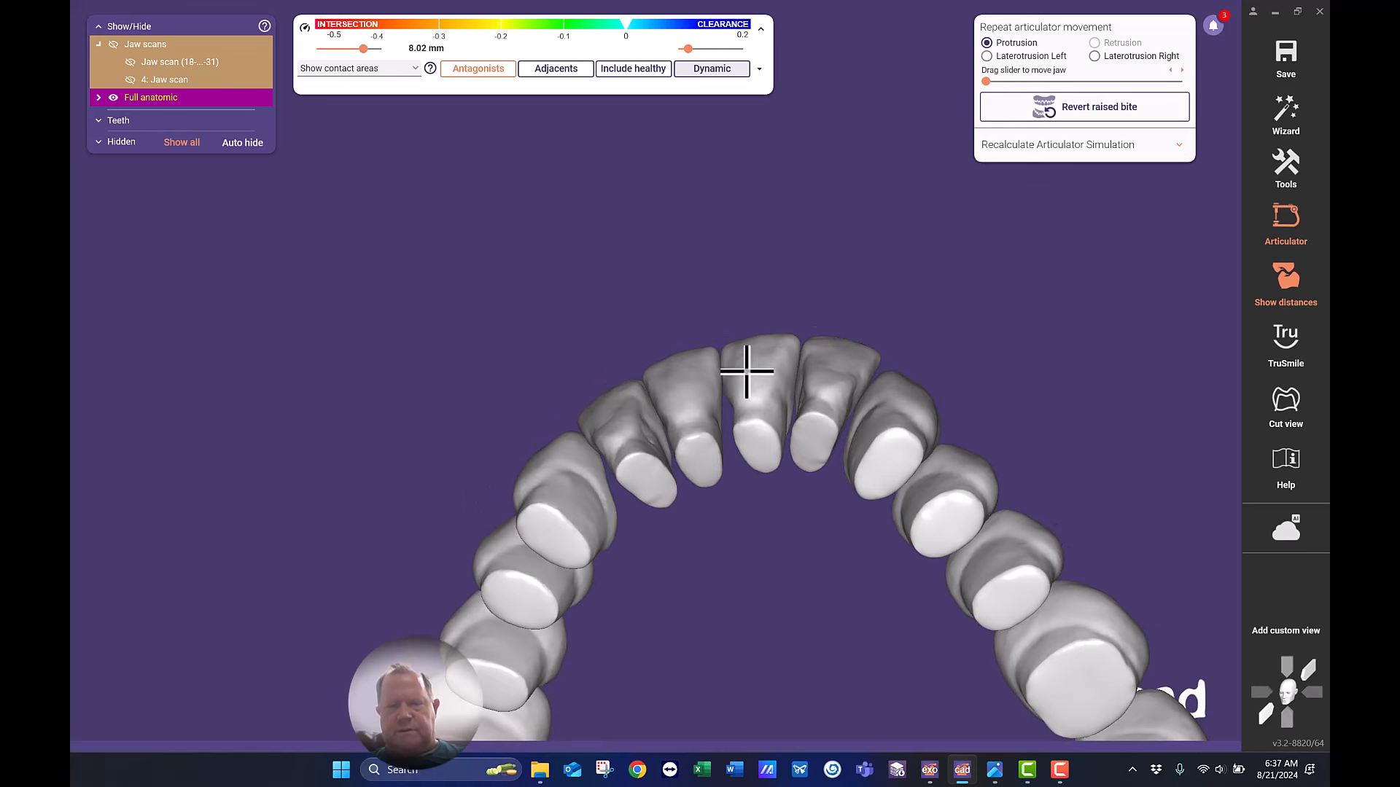
right_click(819, 131)
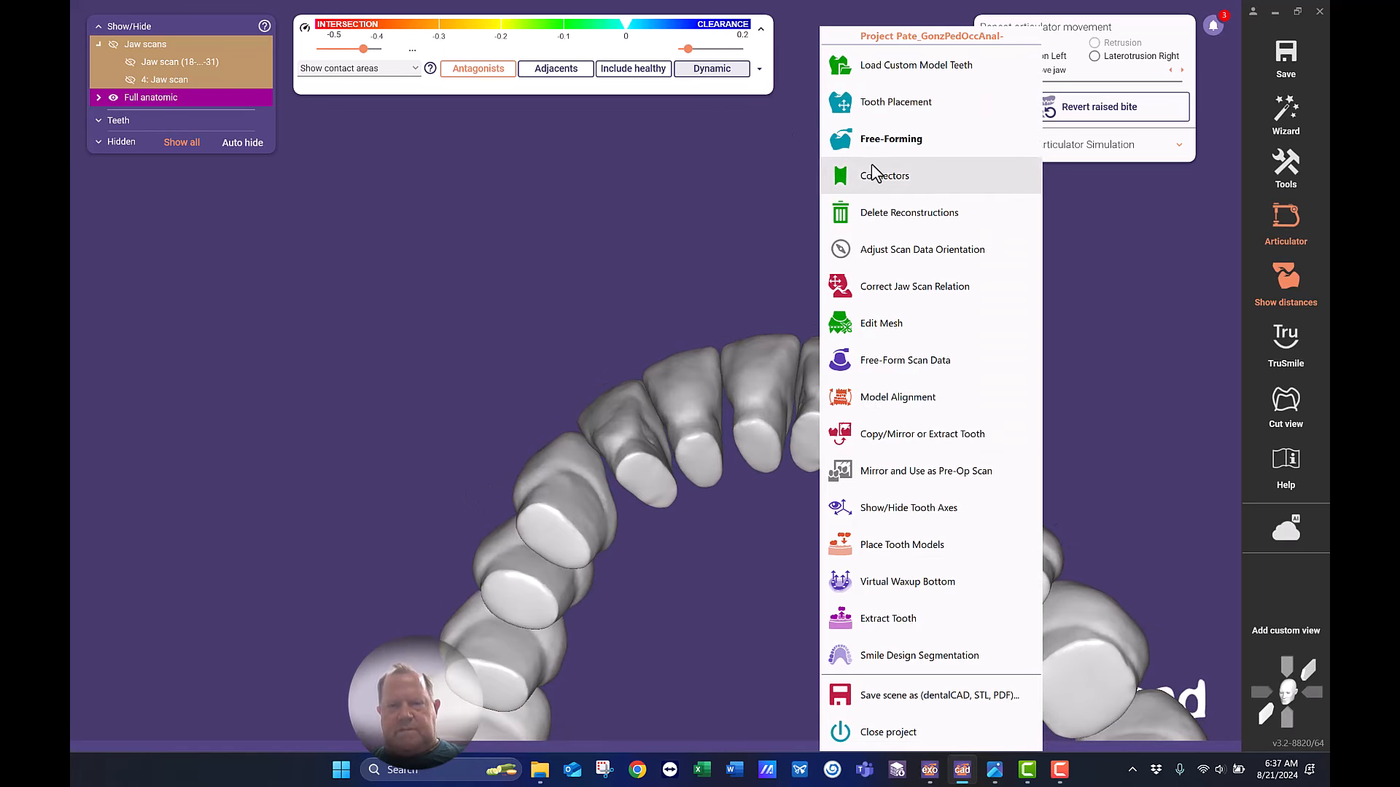
left_click(893, 106)
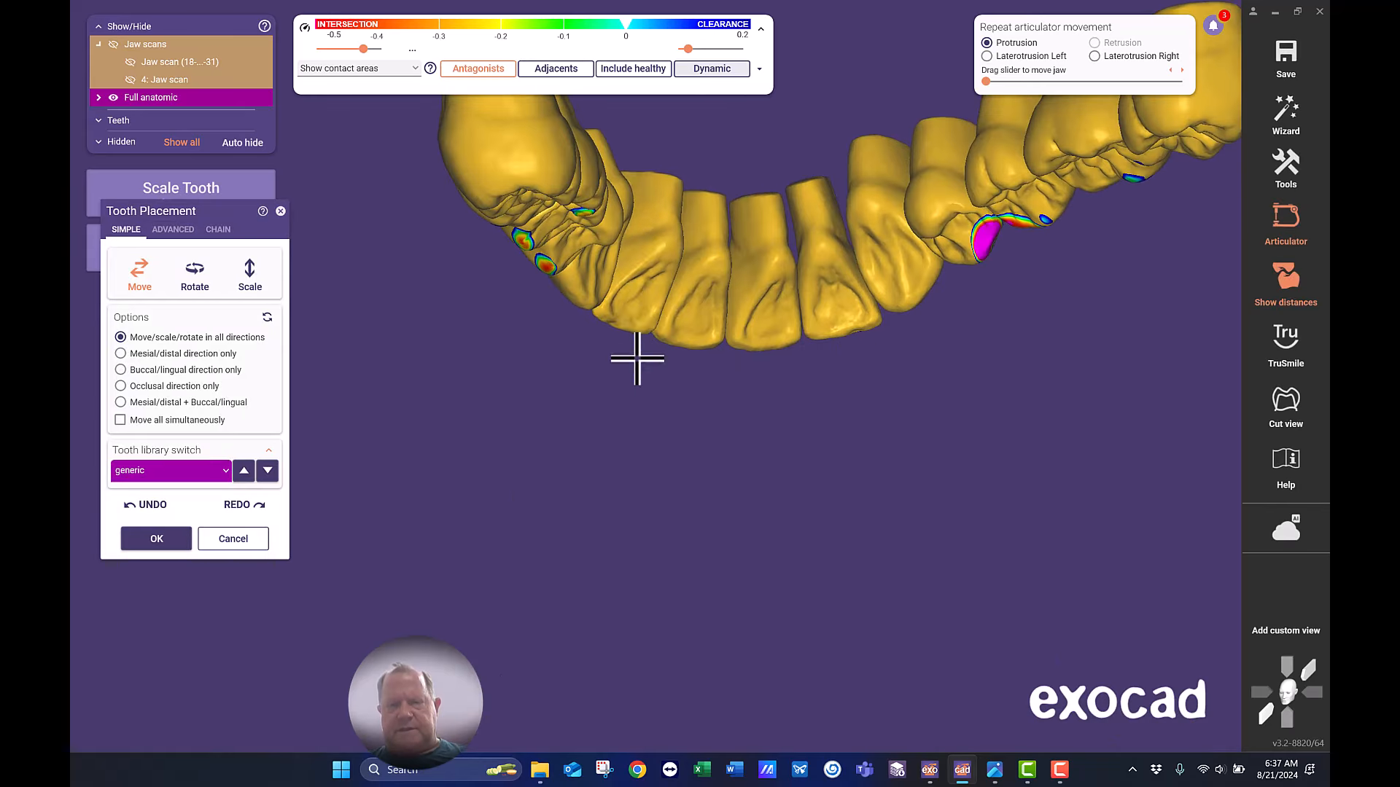
Move the lower left lateral incisor and canine individually until each lightly contacts its upper antagonist.
right_click_drag(662, 240, 659, 241)
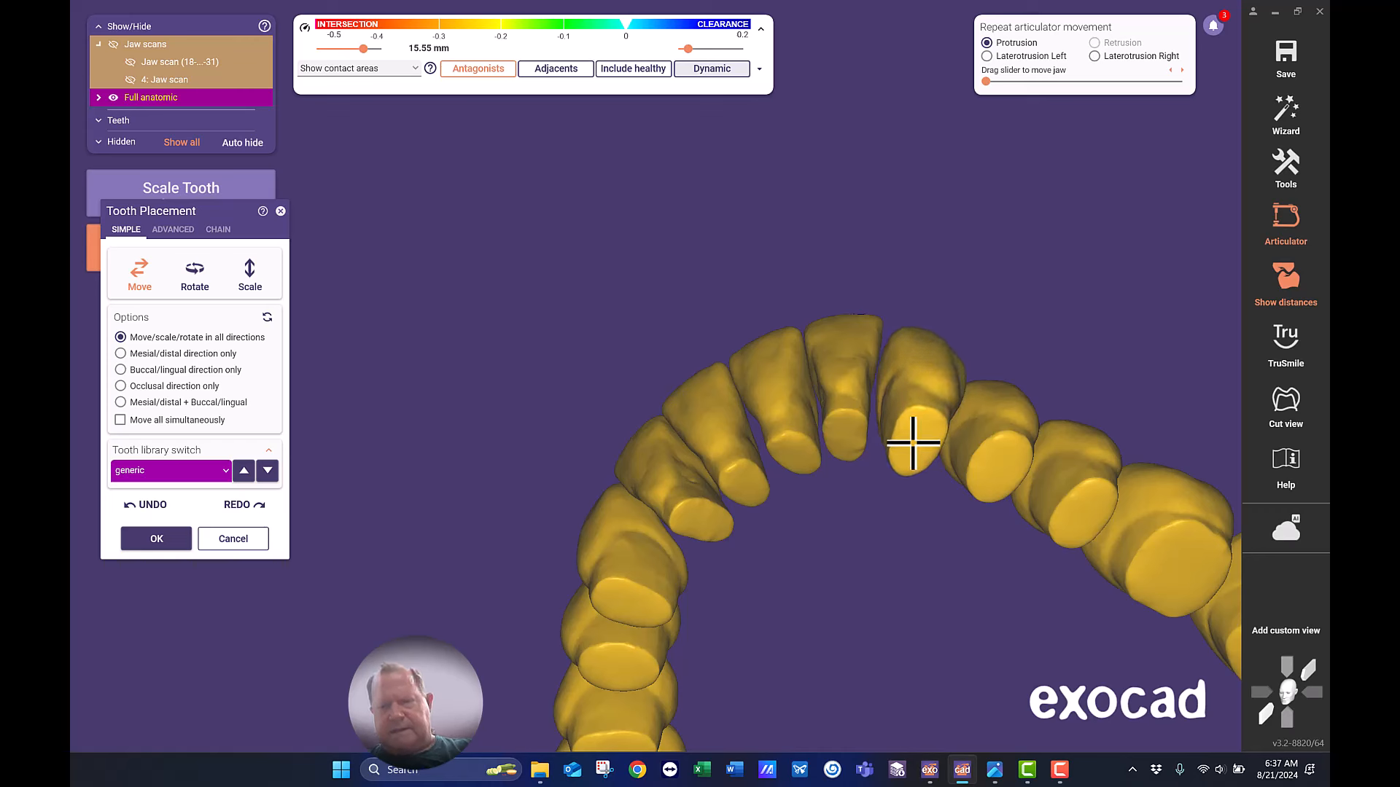
right_click_drag(912, 443, 895, 408)
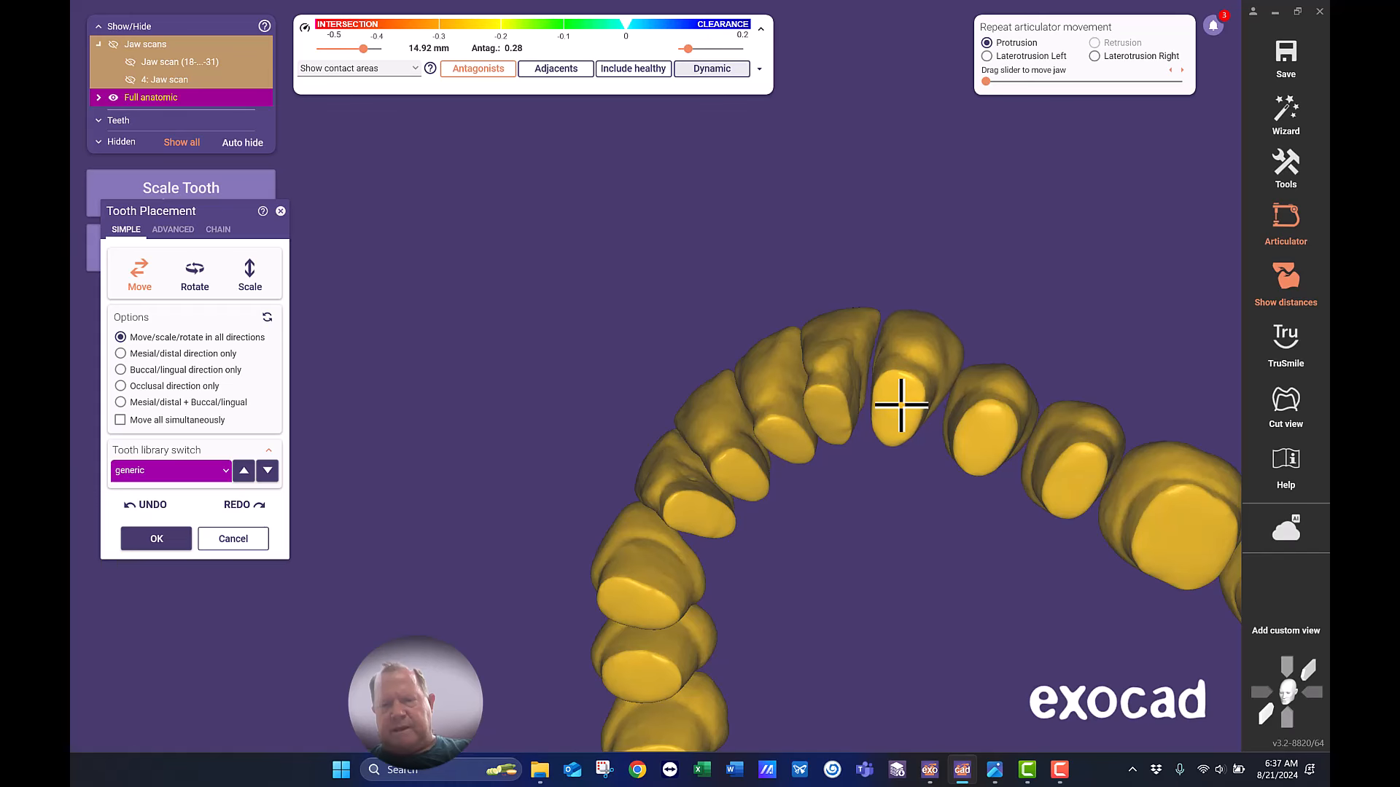
mouse_move(900, 403)
right_mouse_down()
mouse_move(853, 428)
mouse_move(909, 384)
right_mouse_up()
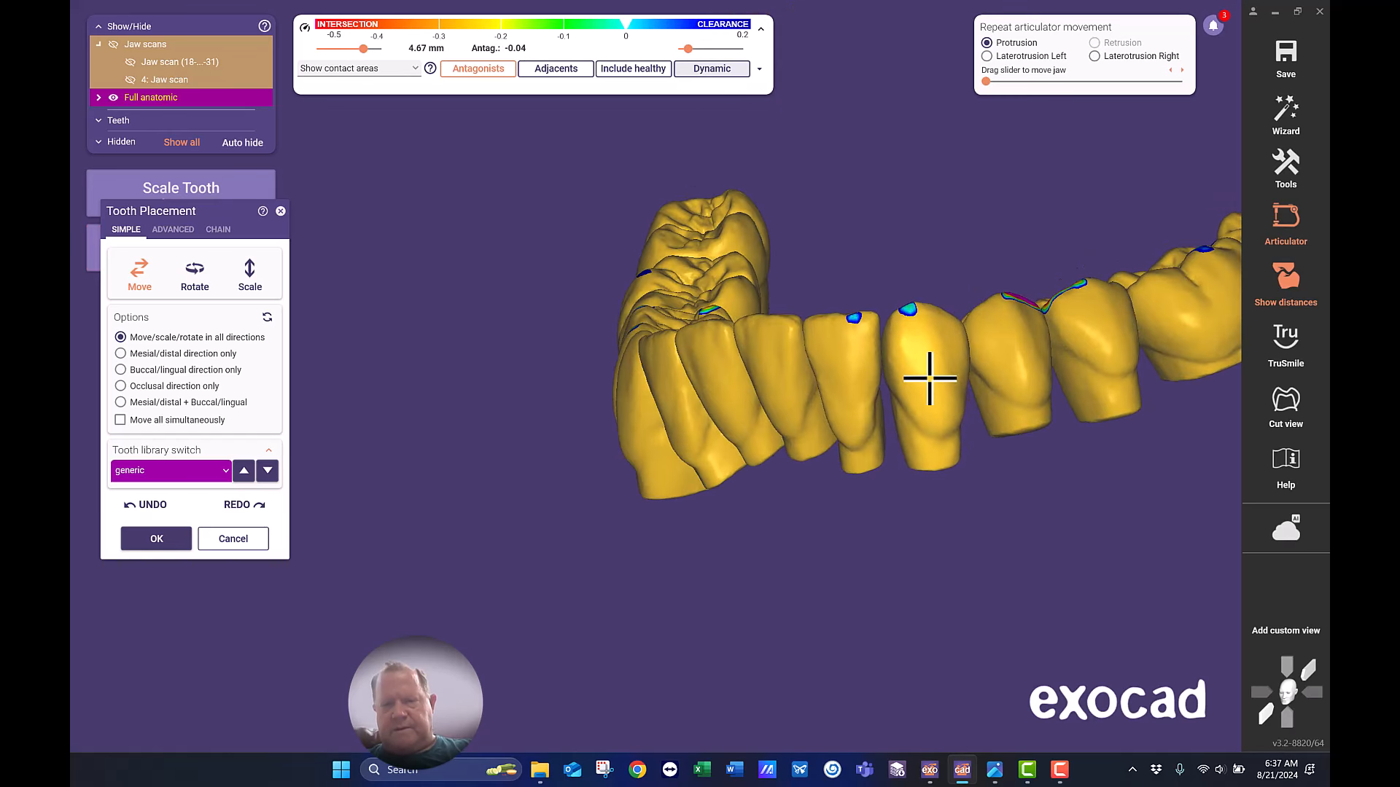
right_click_drag(930, 378, 766, 437)
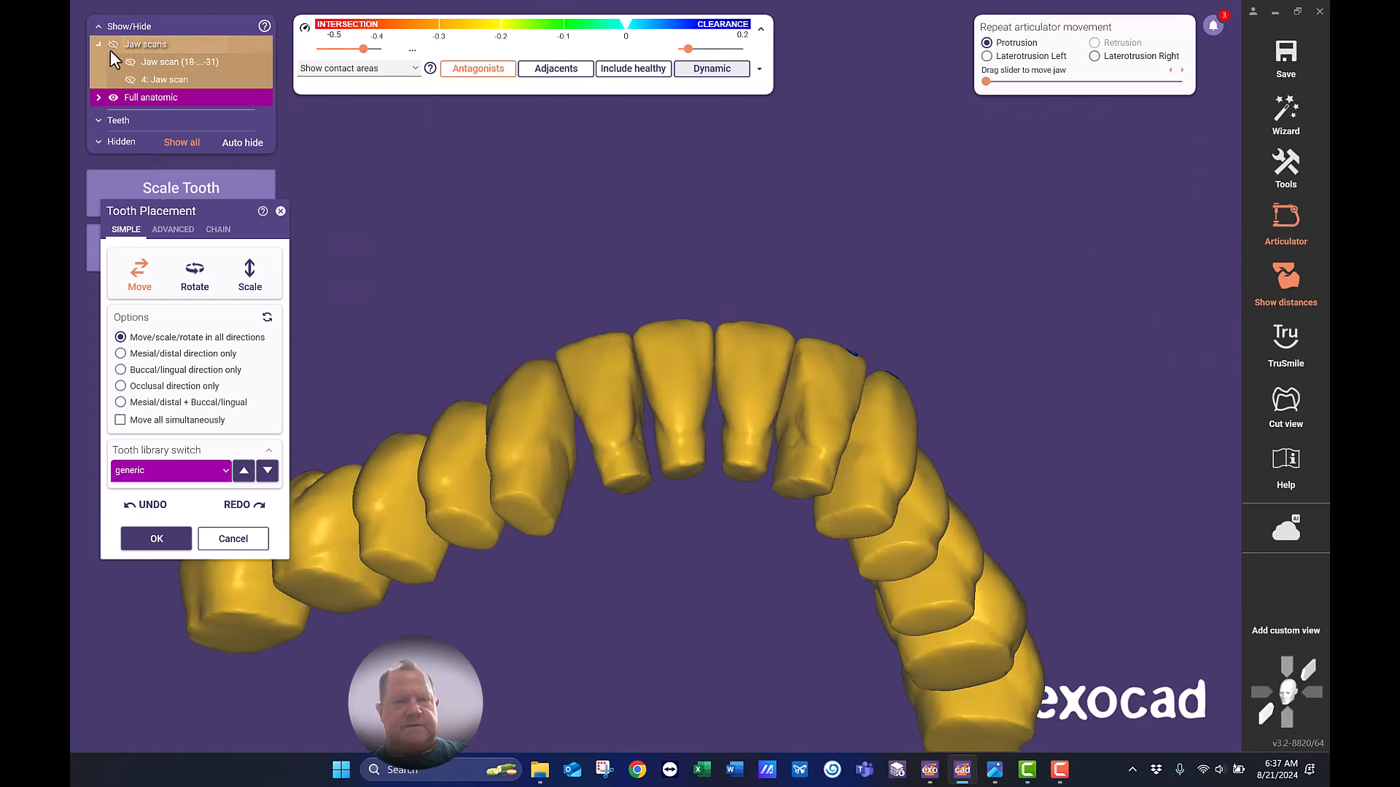
Show the upper jaw scan and move the lower right canine and lateral incisor individually toward the opposing upper teeth.
left_click(131, 79)
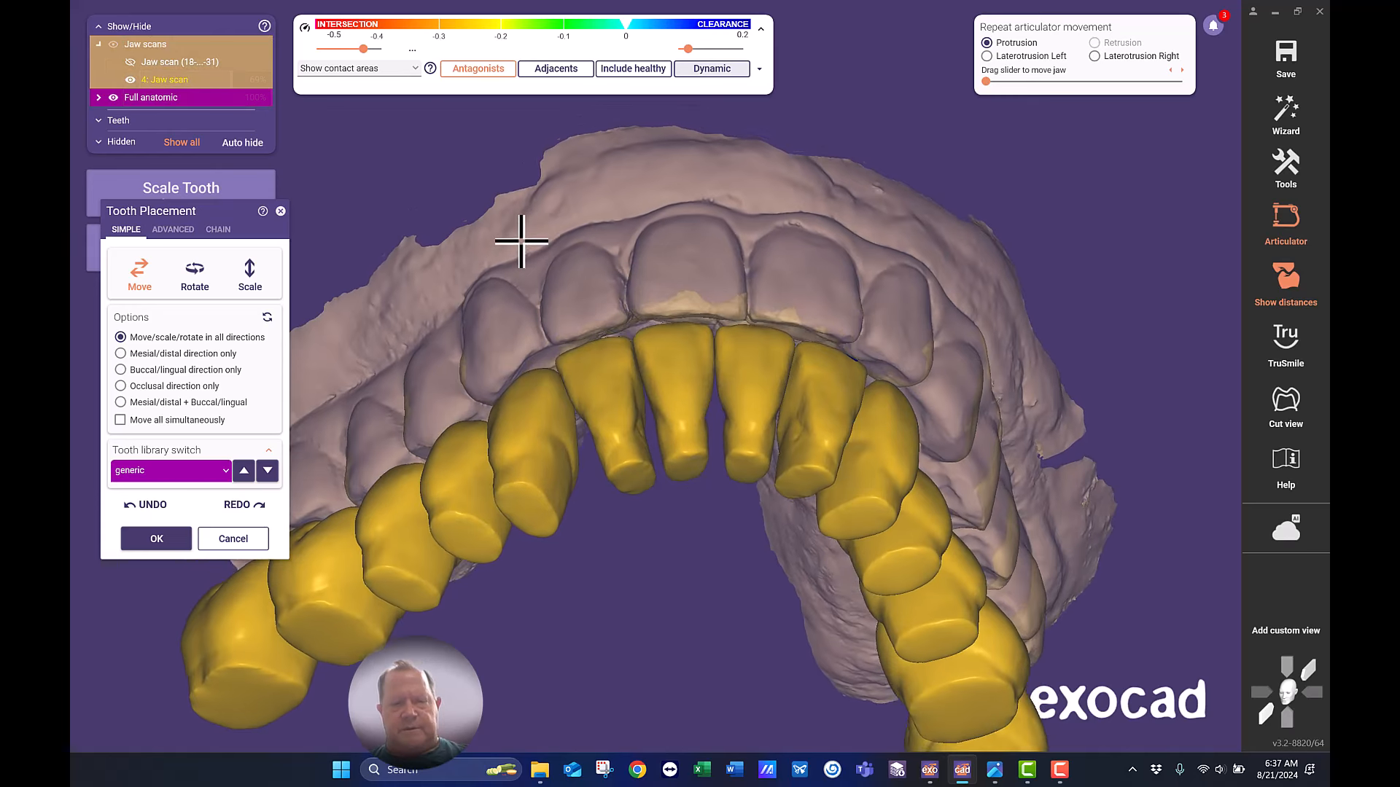
right_click_drag(521, 241, 548, 468)
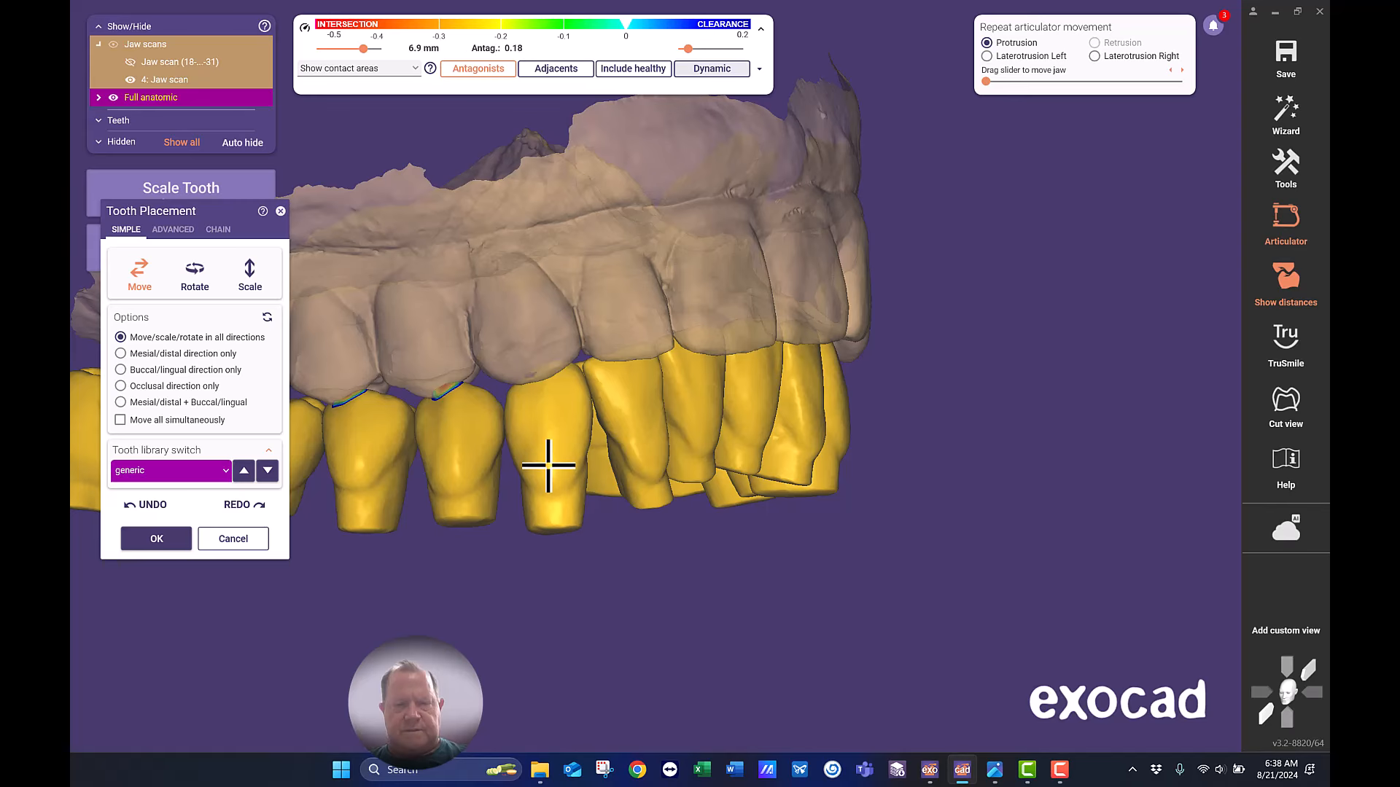
right_click_drag(551, 424, 581, 327)
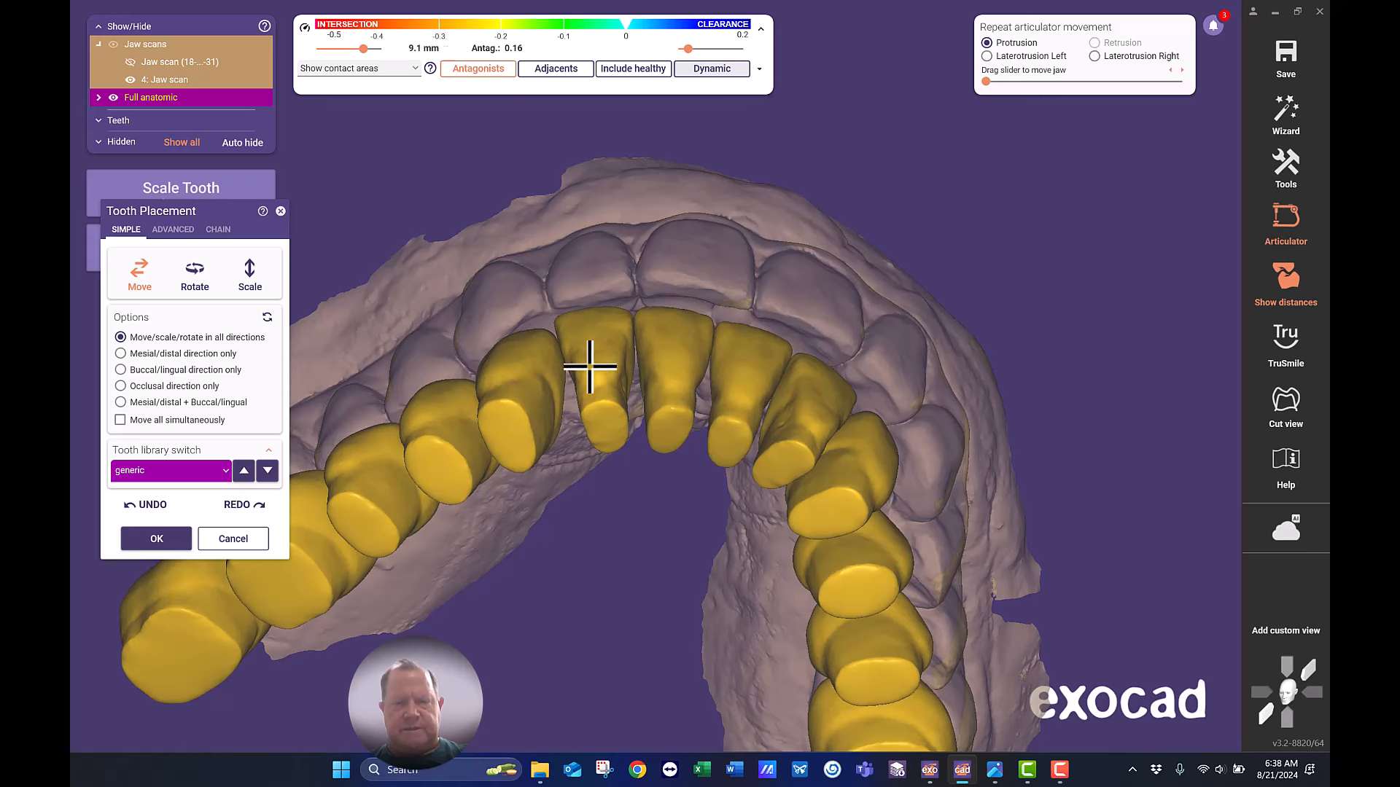
right_click_drag(590, 367, 588, 355)
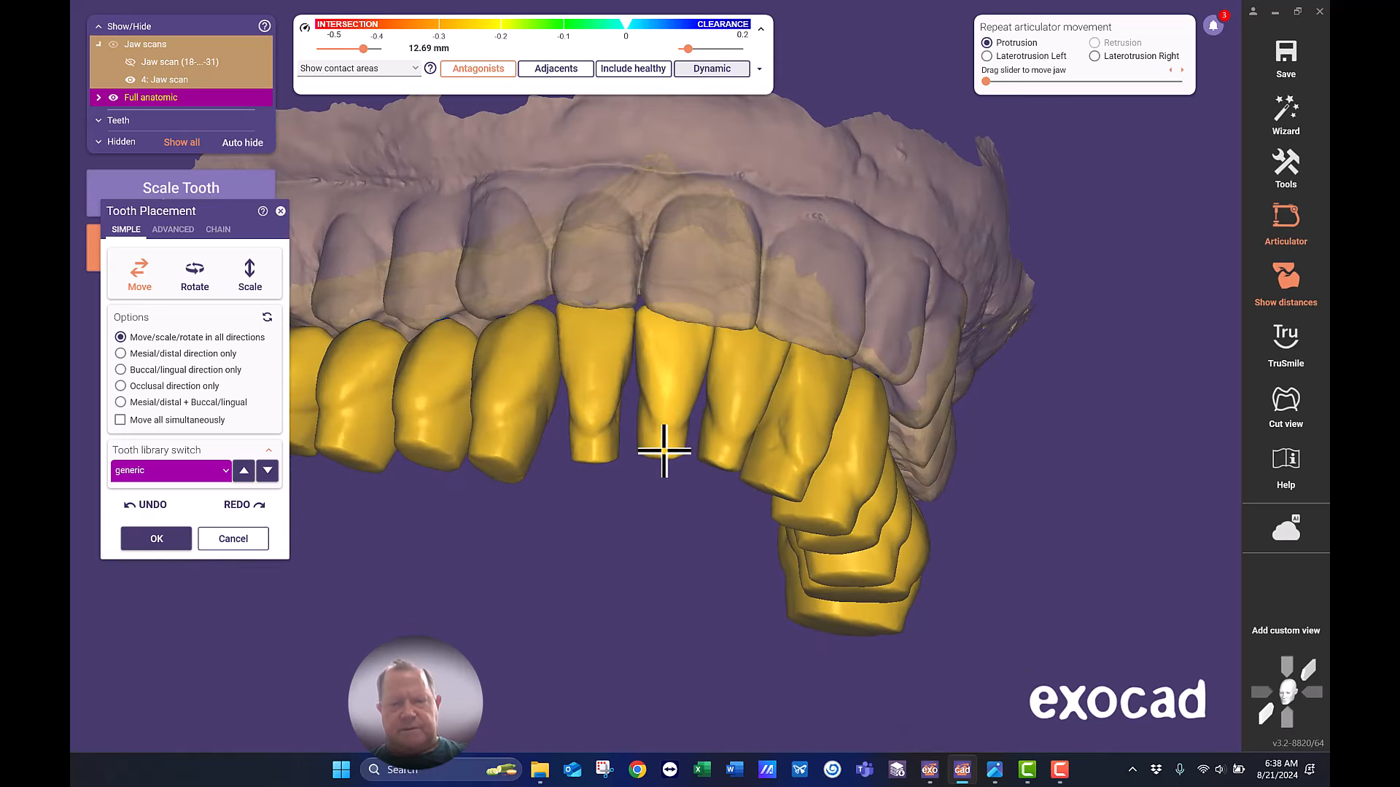
Reposition the two lower central incisors individually so their incisal edges lightly contact the upper incisors.
right_click_drag(682, 359, 665, 401)
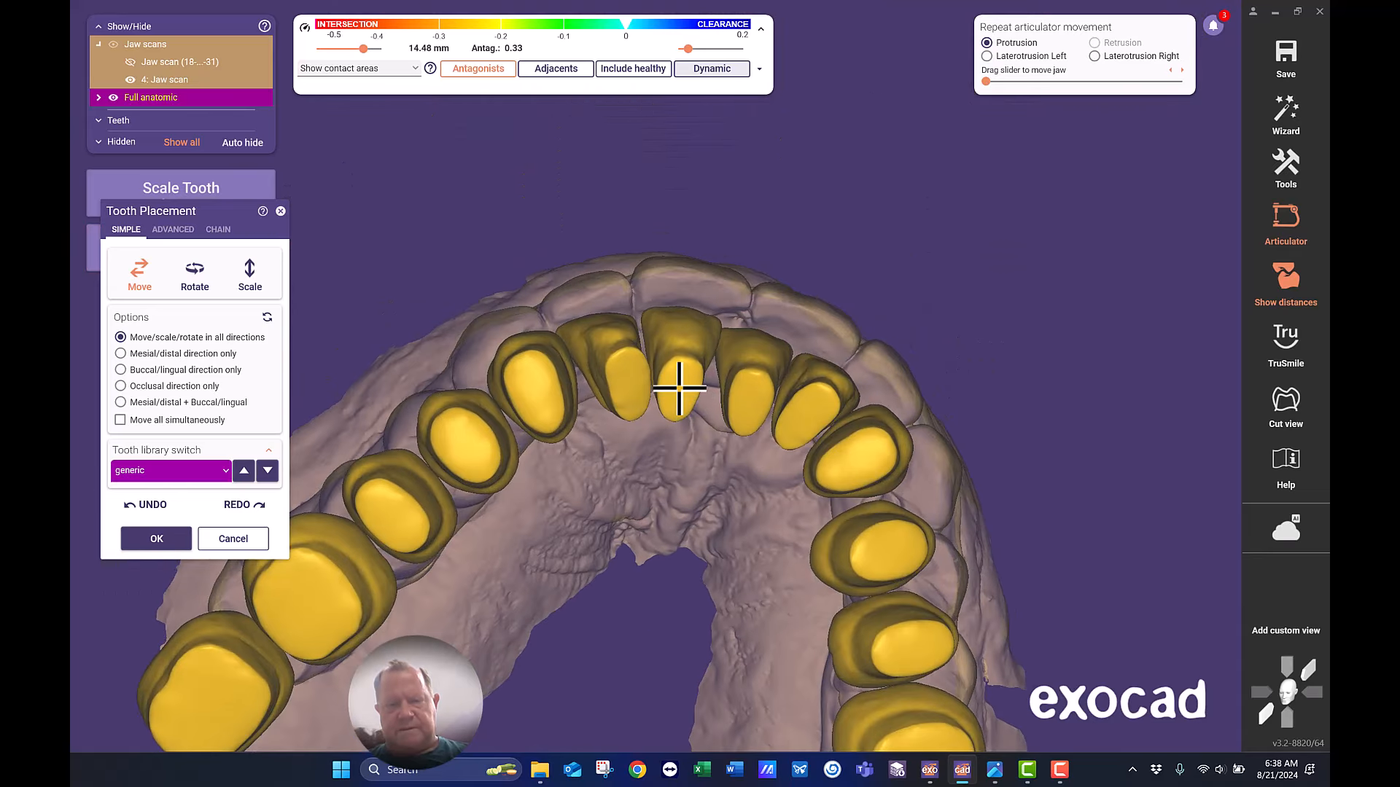
right_click_drag(677, 392, 687, 342)
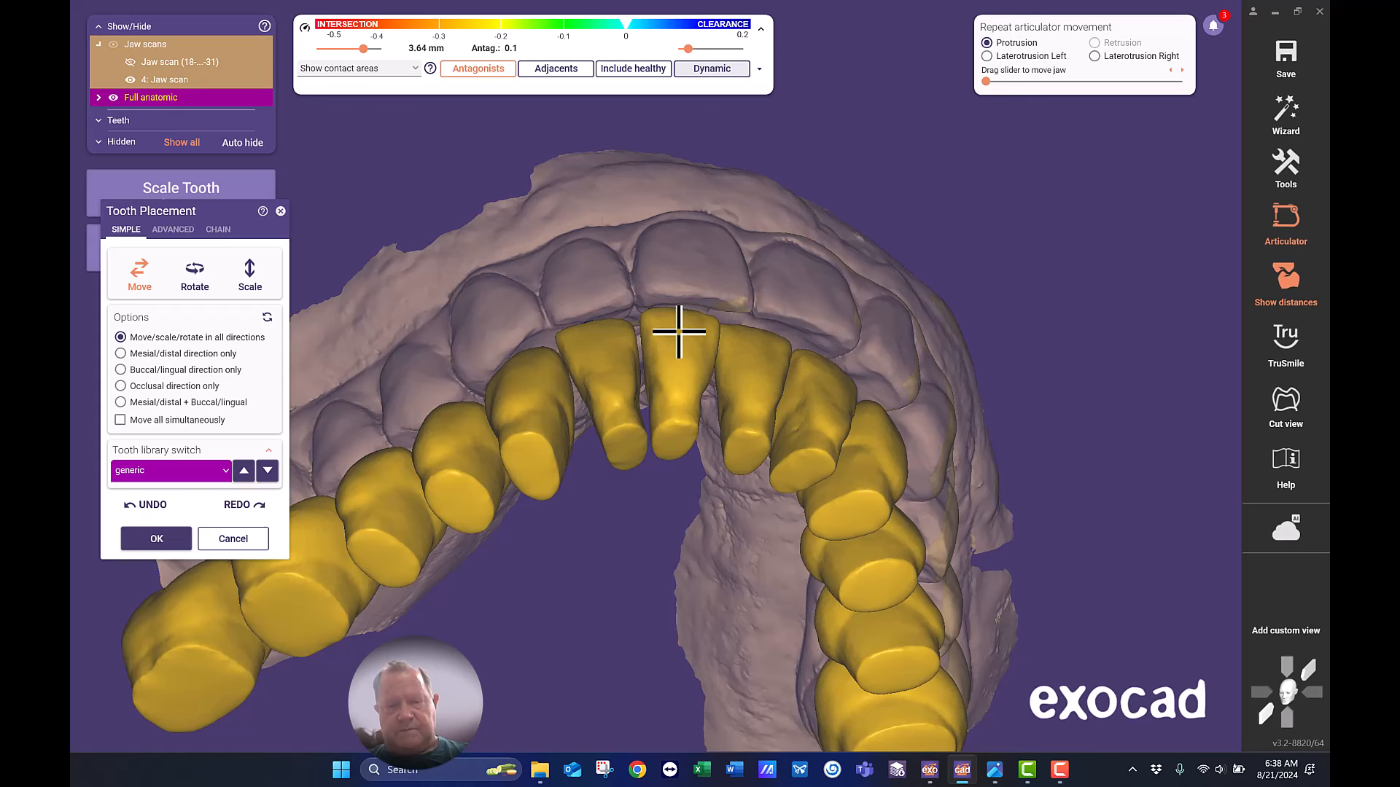
right_click_drag(679, 329, 670, 352)
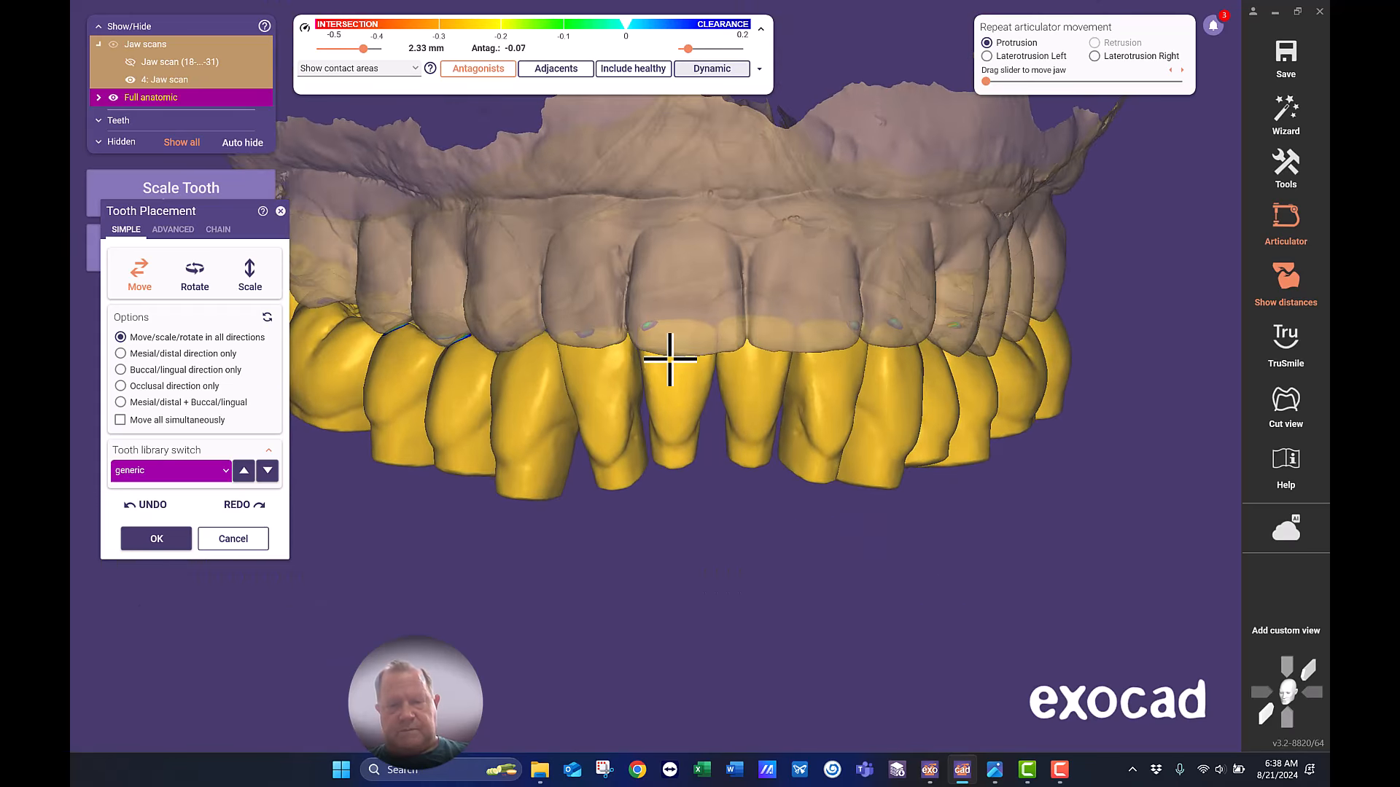
mouse_move(765, 419)
right_mouse_down()
mouse_move(741, 406)
mouse_move(782, 410)
right_mouse_up()
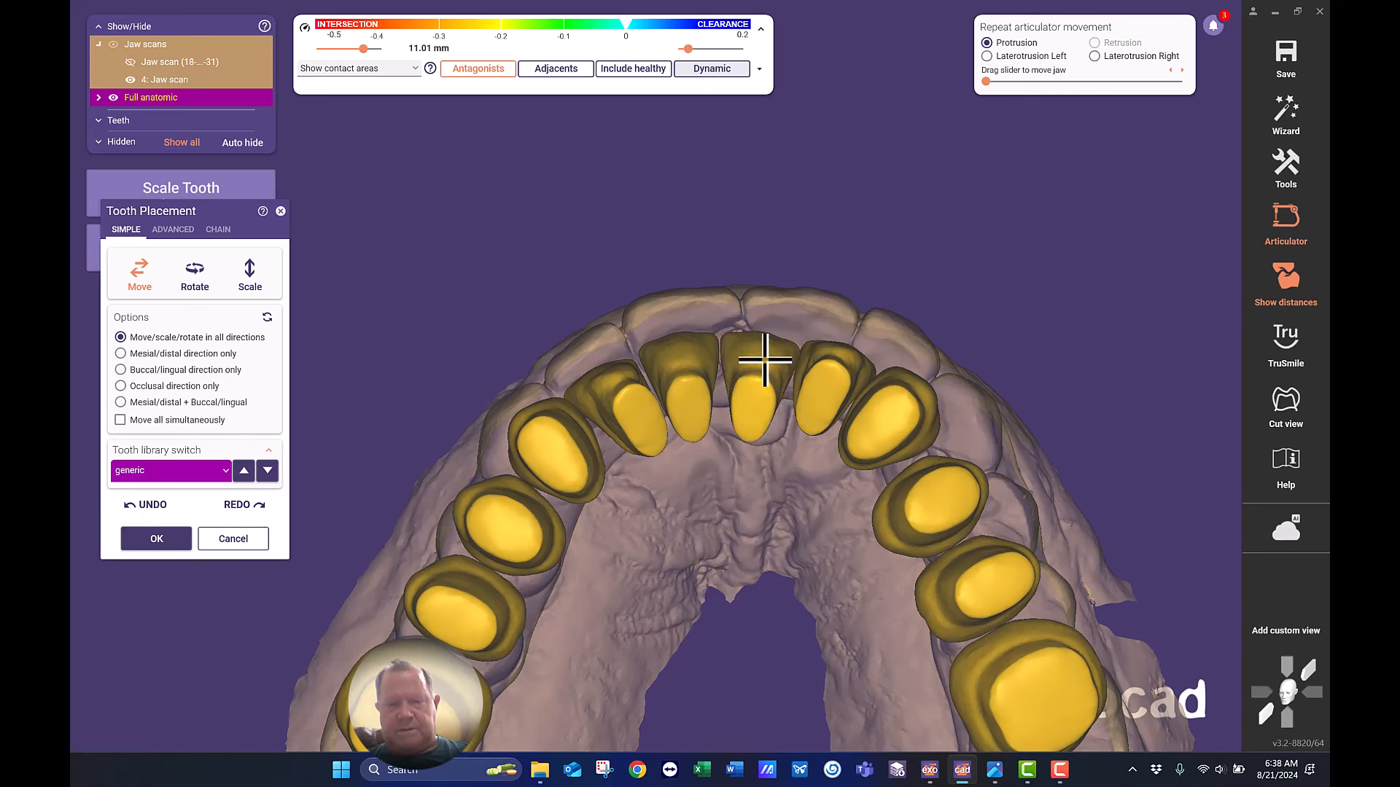
right_click_drag(738, 390, 787, 270)
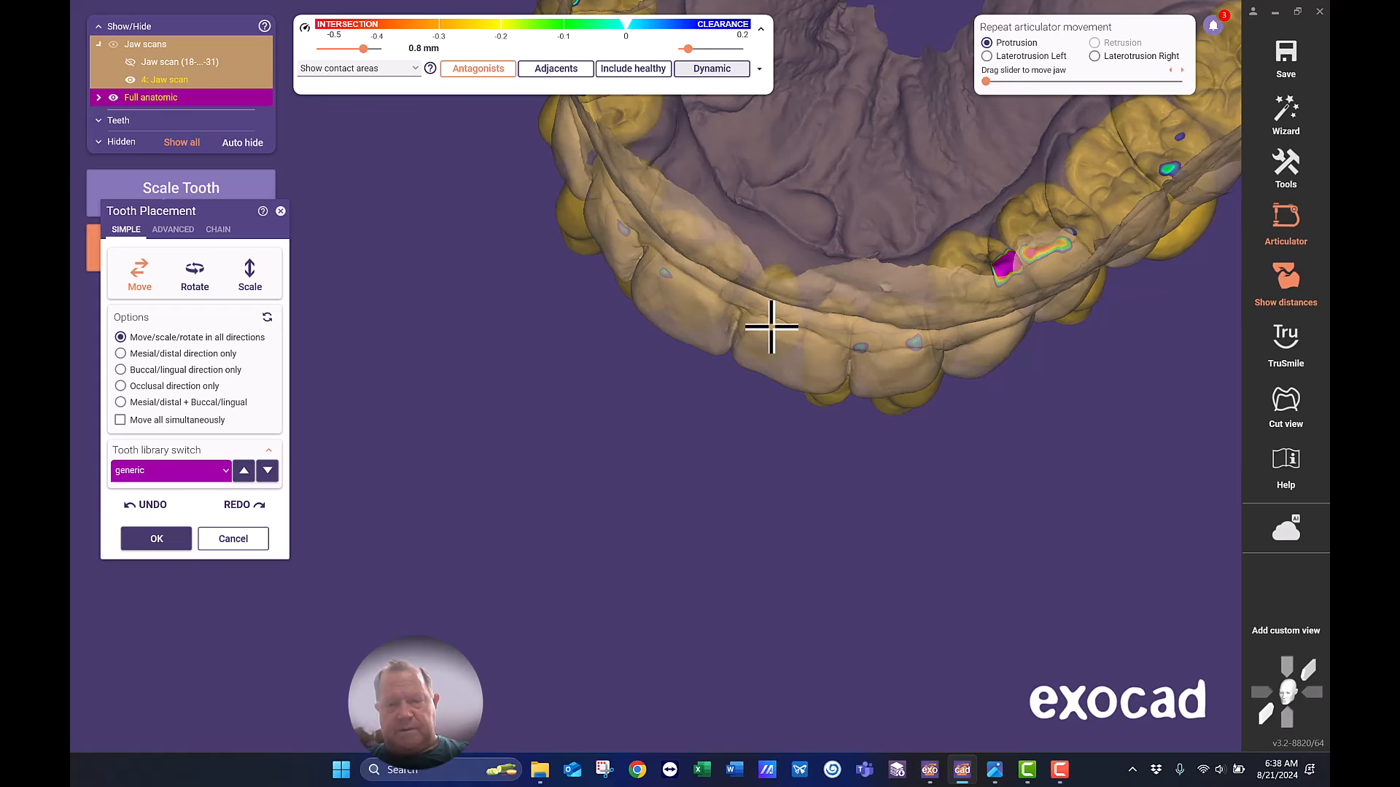
right_click_drag(769, 334, 770, 320)
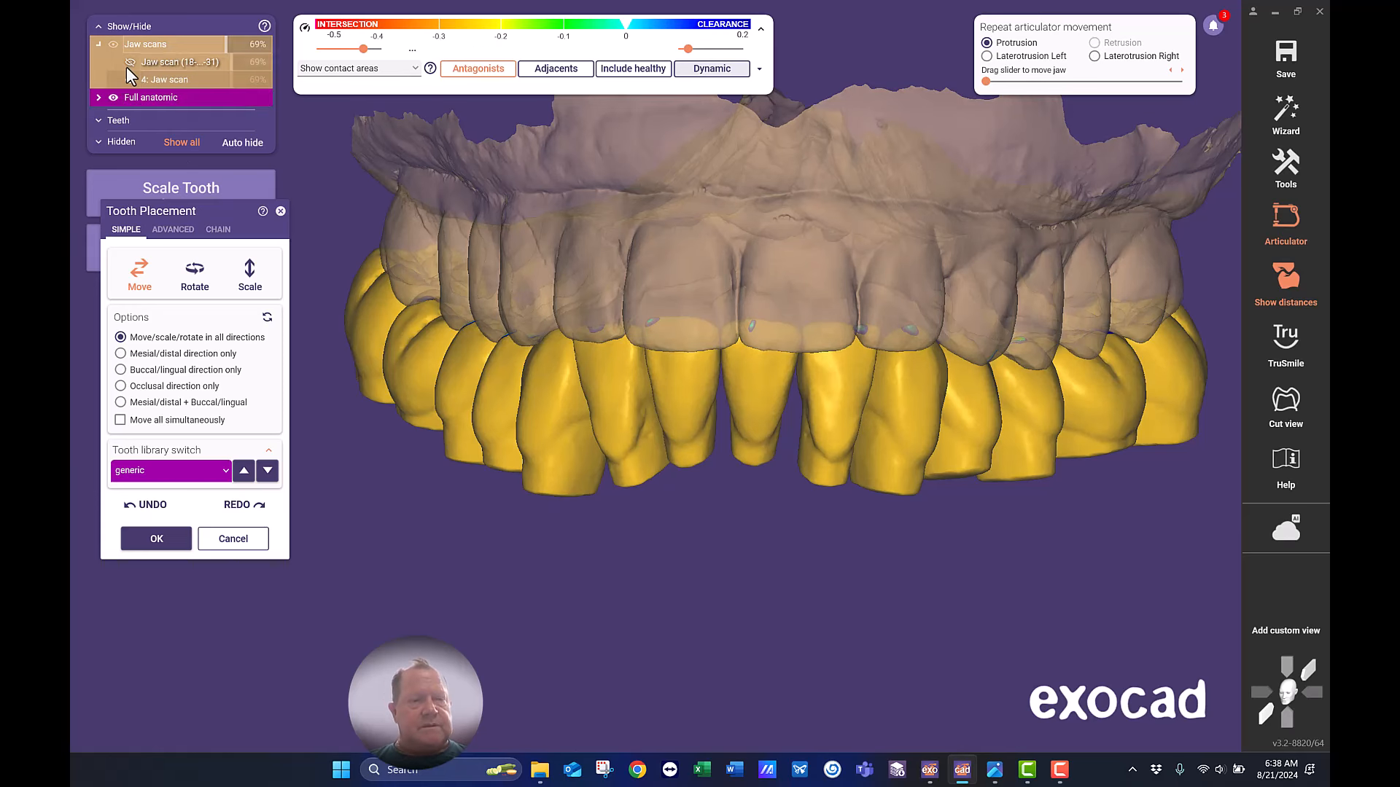
Show the lower jaw scan instead of the upper, check the contacts around the whole lower arch, and accept the tooth placement.
left_click(130, 63)
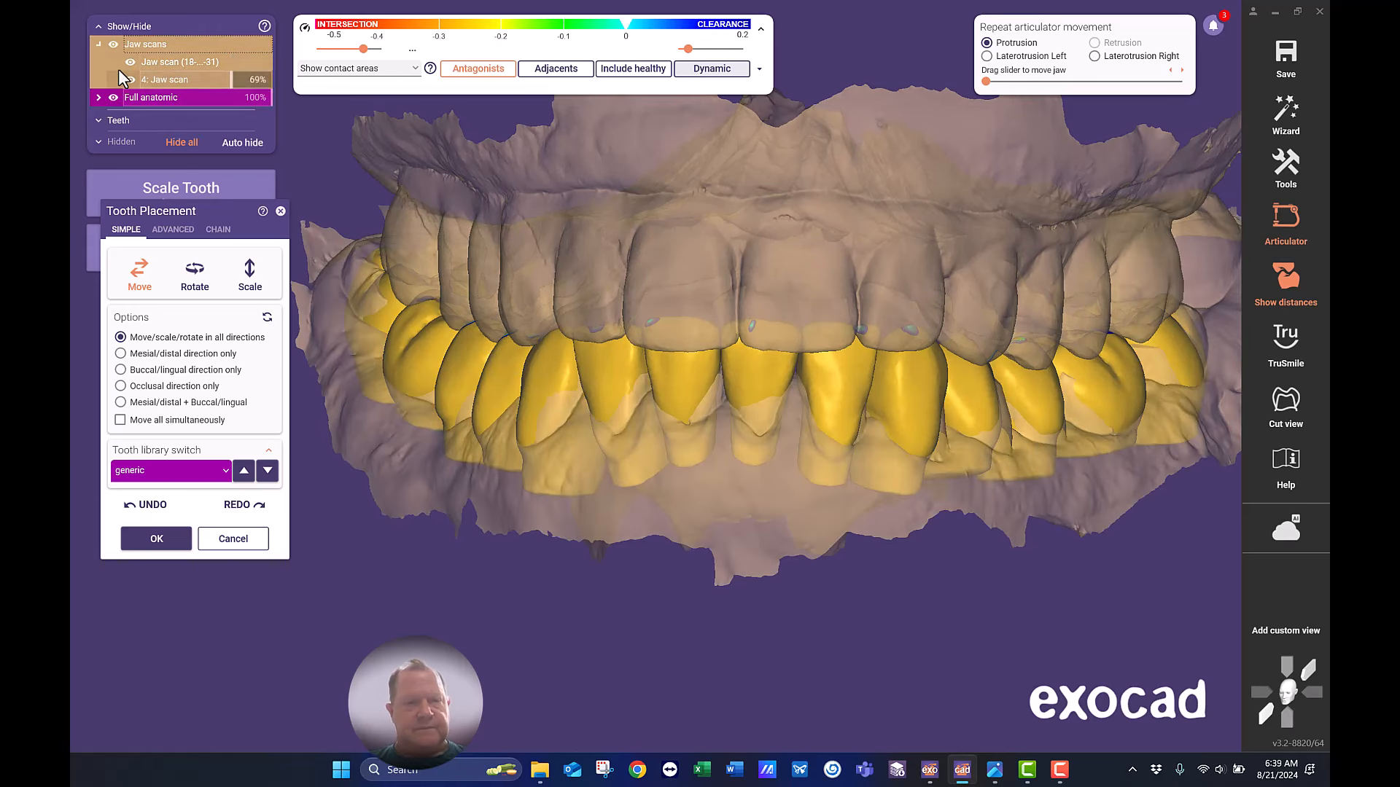
left_click(130, 80)
right_click_drag(593, 359, 622, 584)
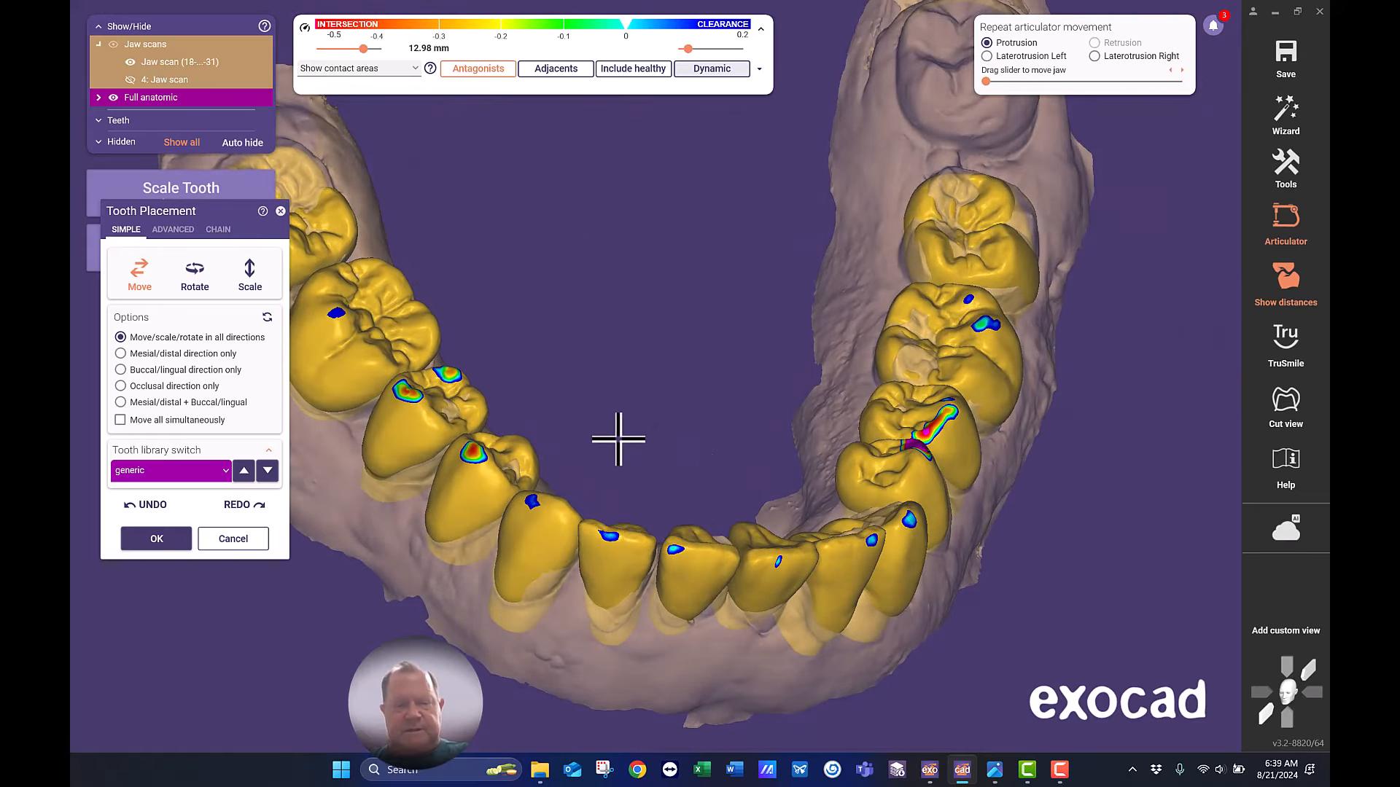
right_click_drag(618, 438, 617, 440)
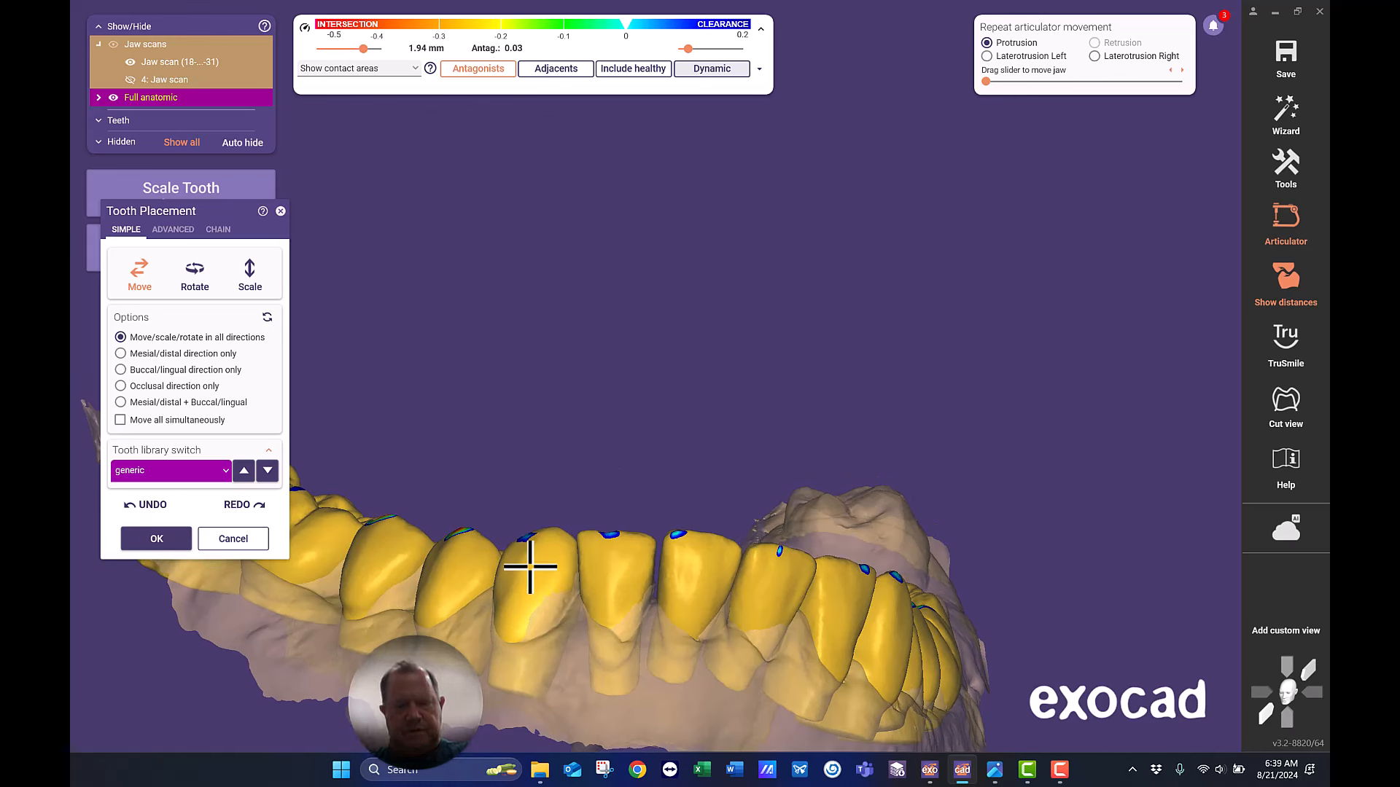
right_click_drag(634, 428, 636, 429)
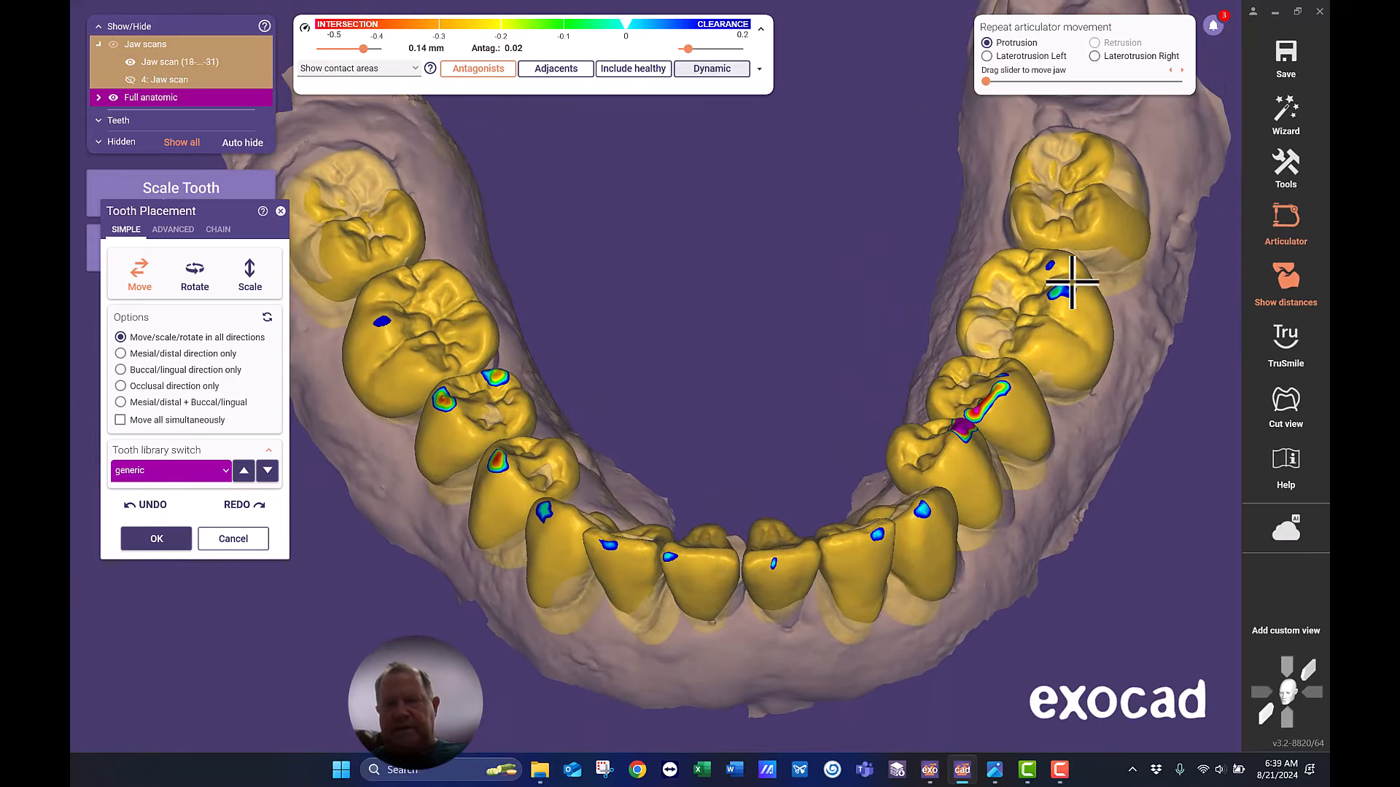
left_click(156, 540)
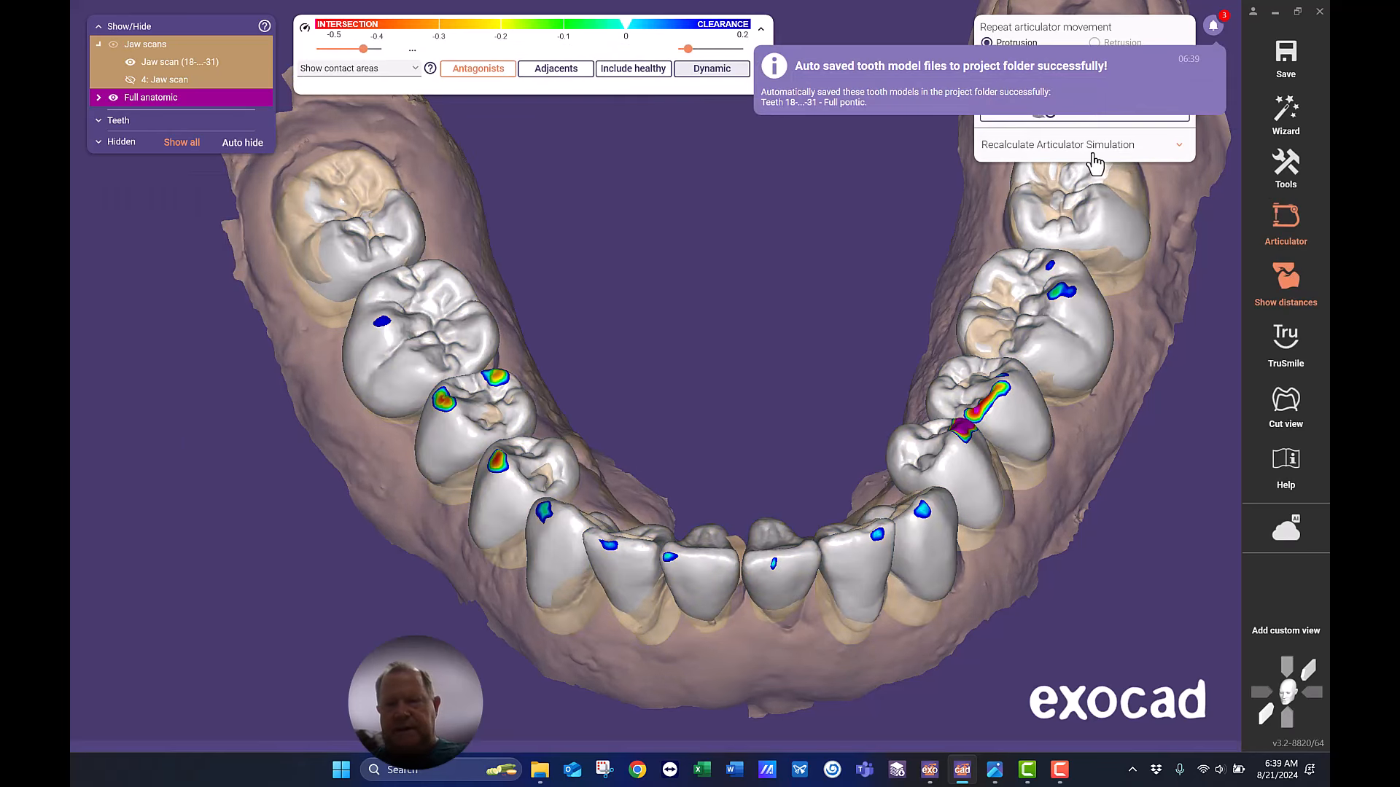
Confirm the posterior teeth as excluded from influencing articulation and restart the articulator movement simulation.
left_click(1077, 148)
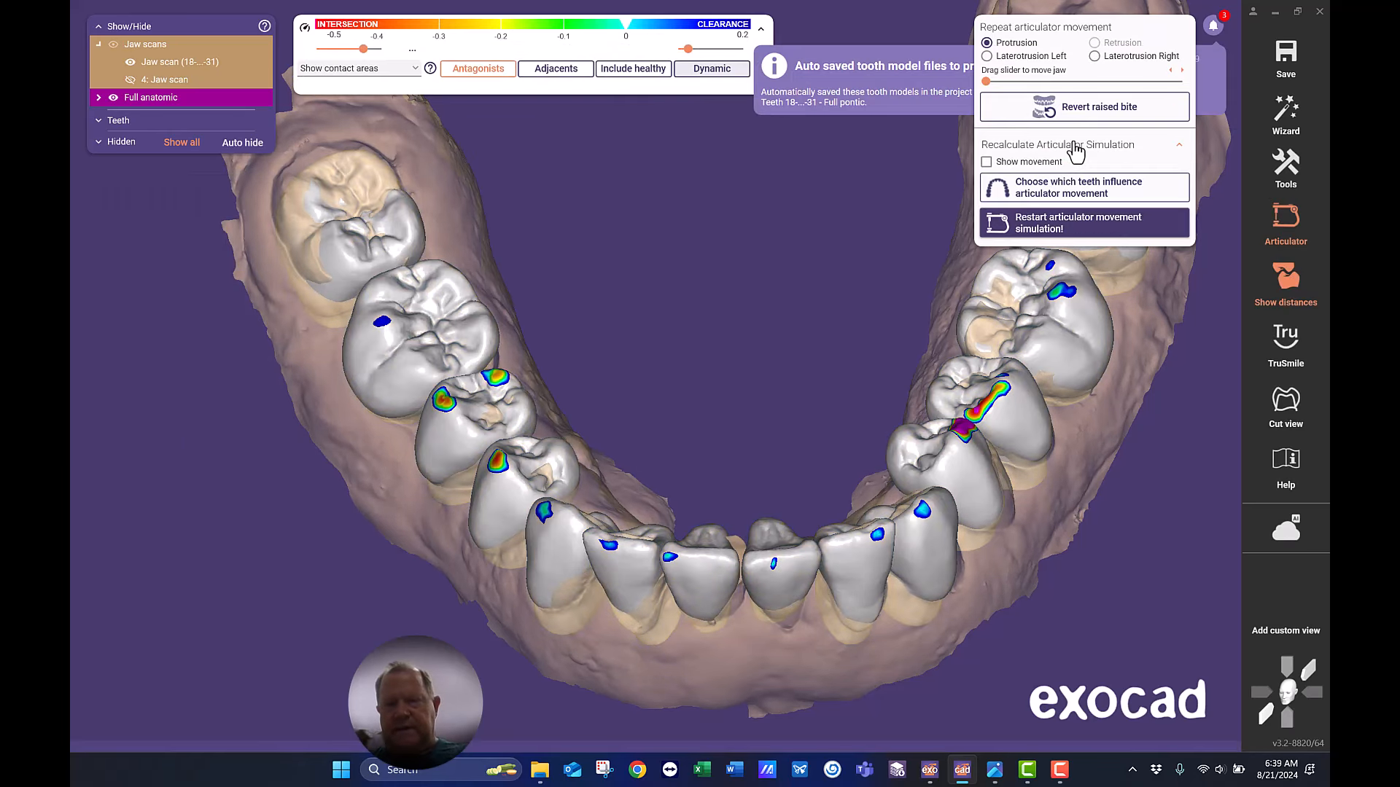
left_click(1075, 193)
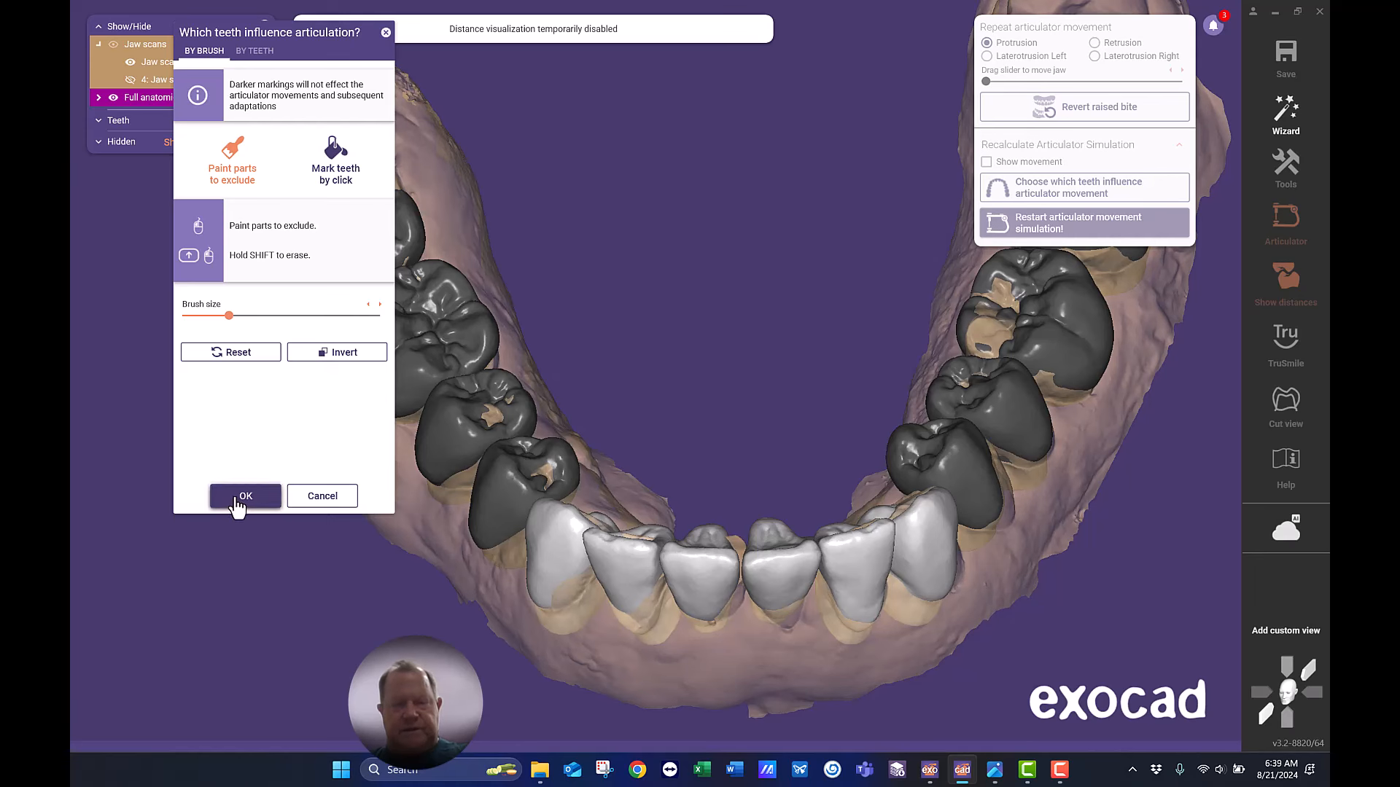
left_click(240, 498)
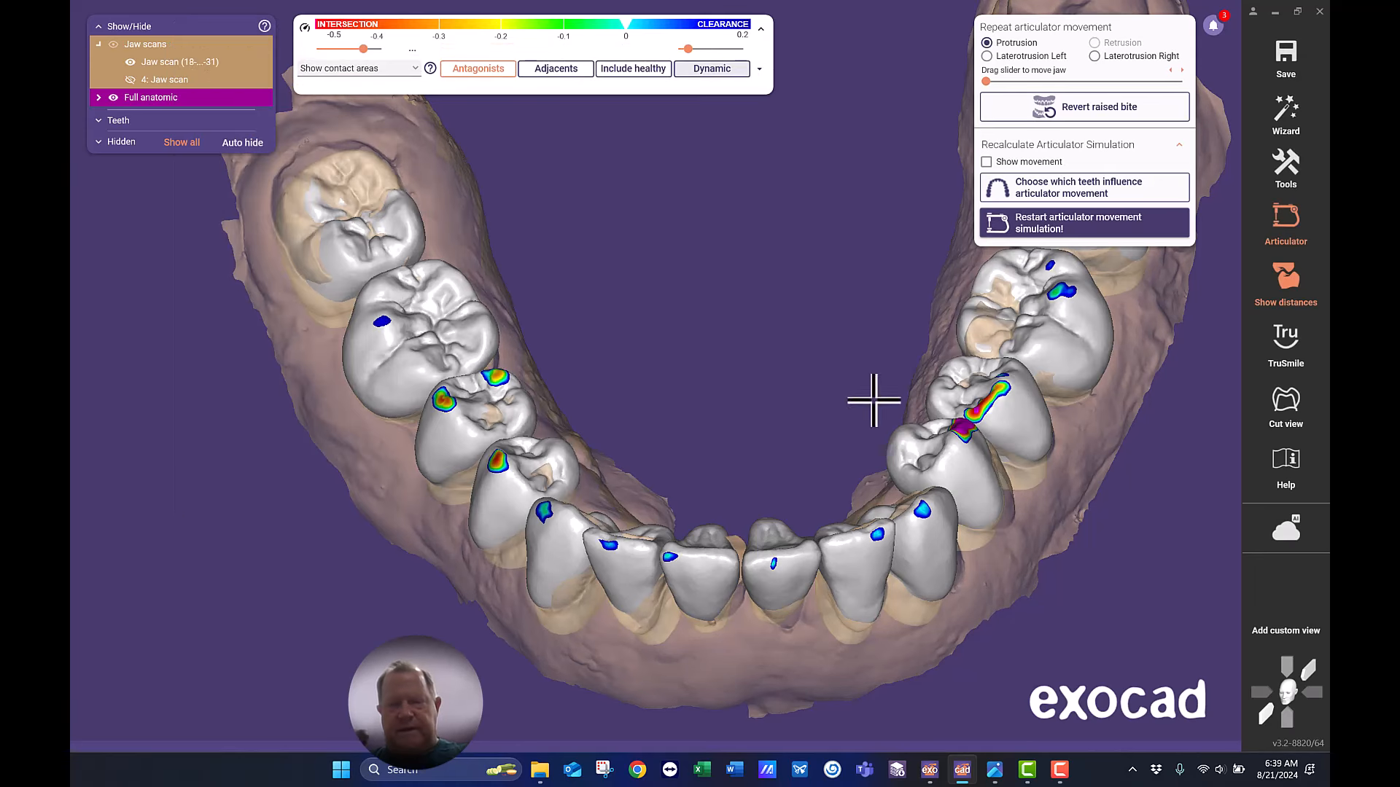
left_click(1129, 233)
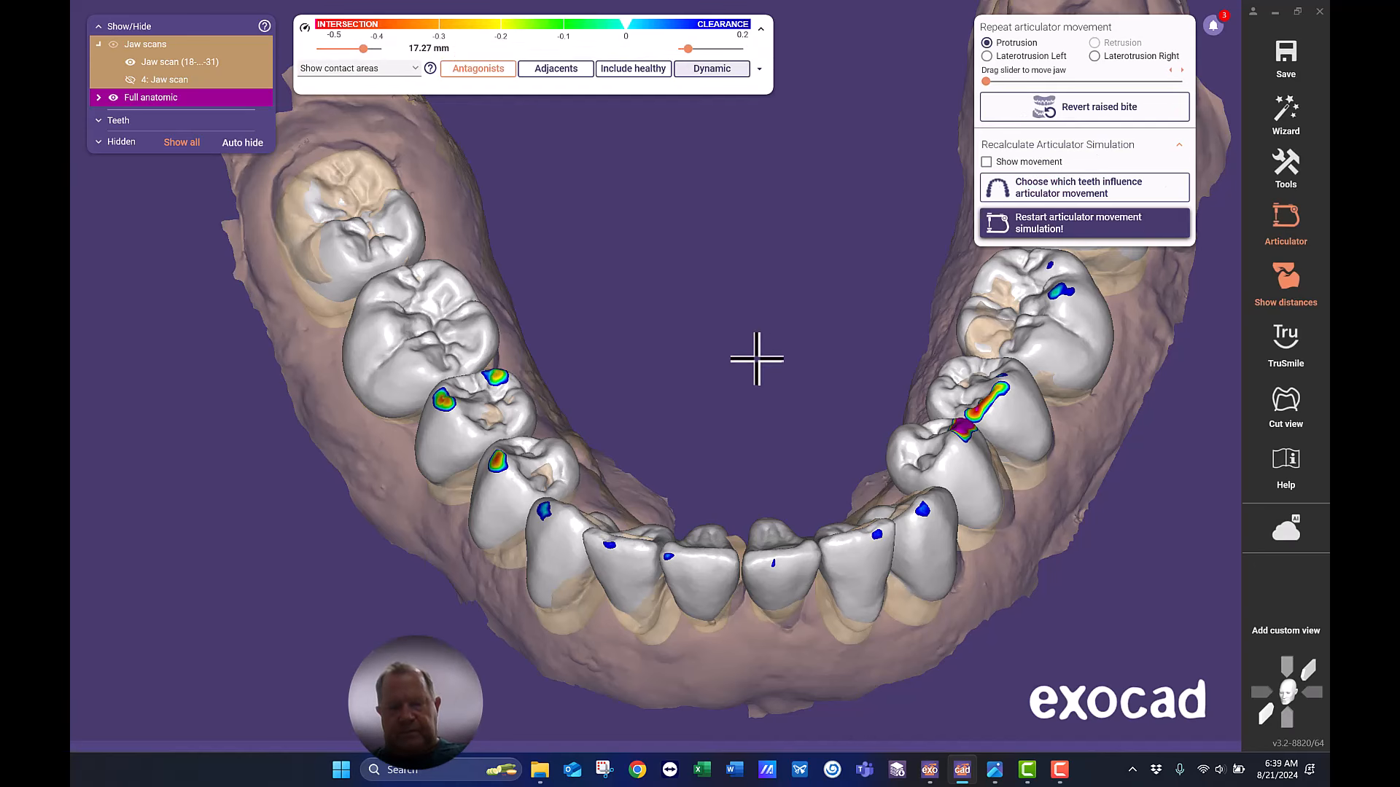
Fine-tune the lower anterior contacts in Tooth Placement, accept the placement, and rerun the articulator movement simulation.
right_click_drag(767, 327, 754, 300)
right_click(727, 226)
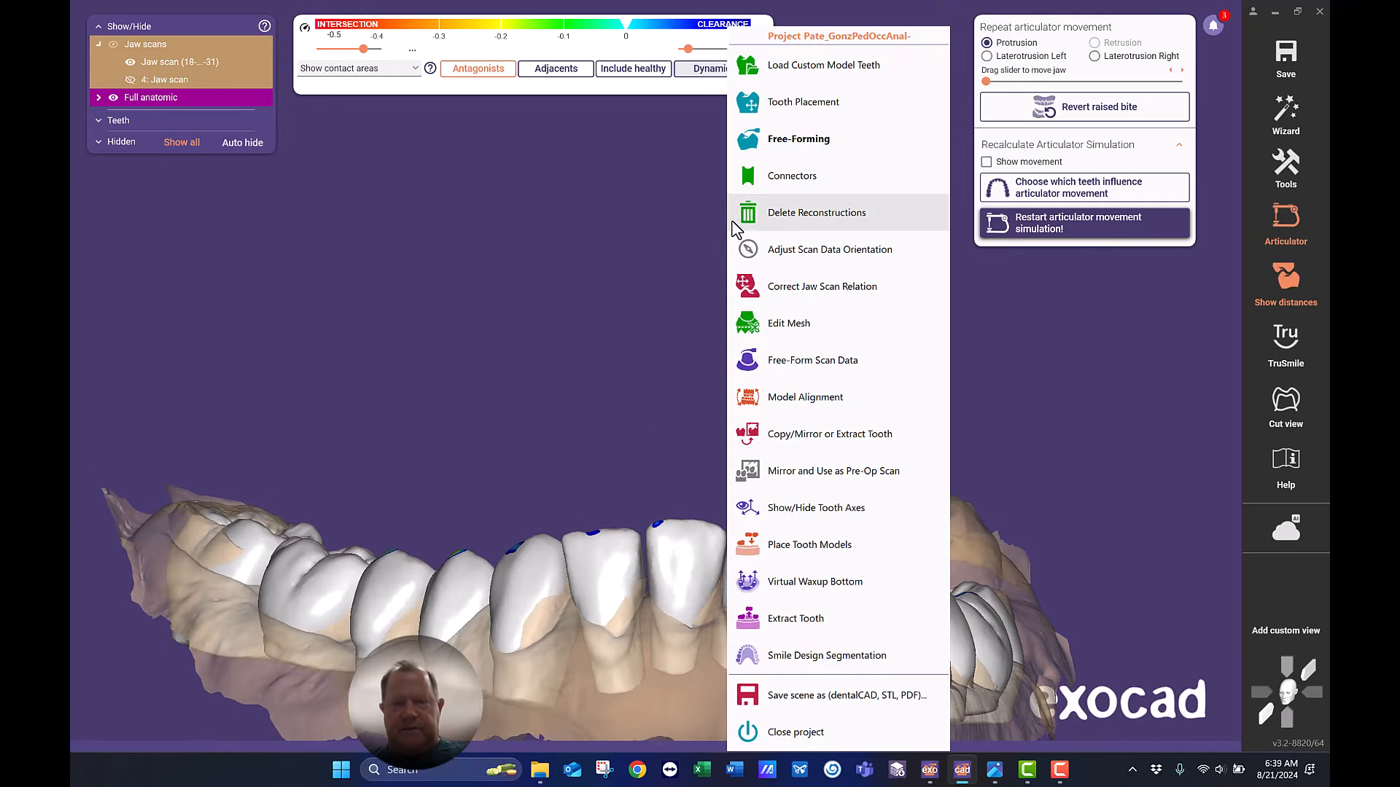
left_click(806, 110)
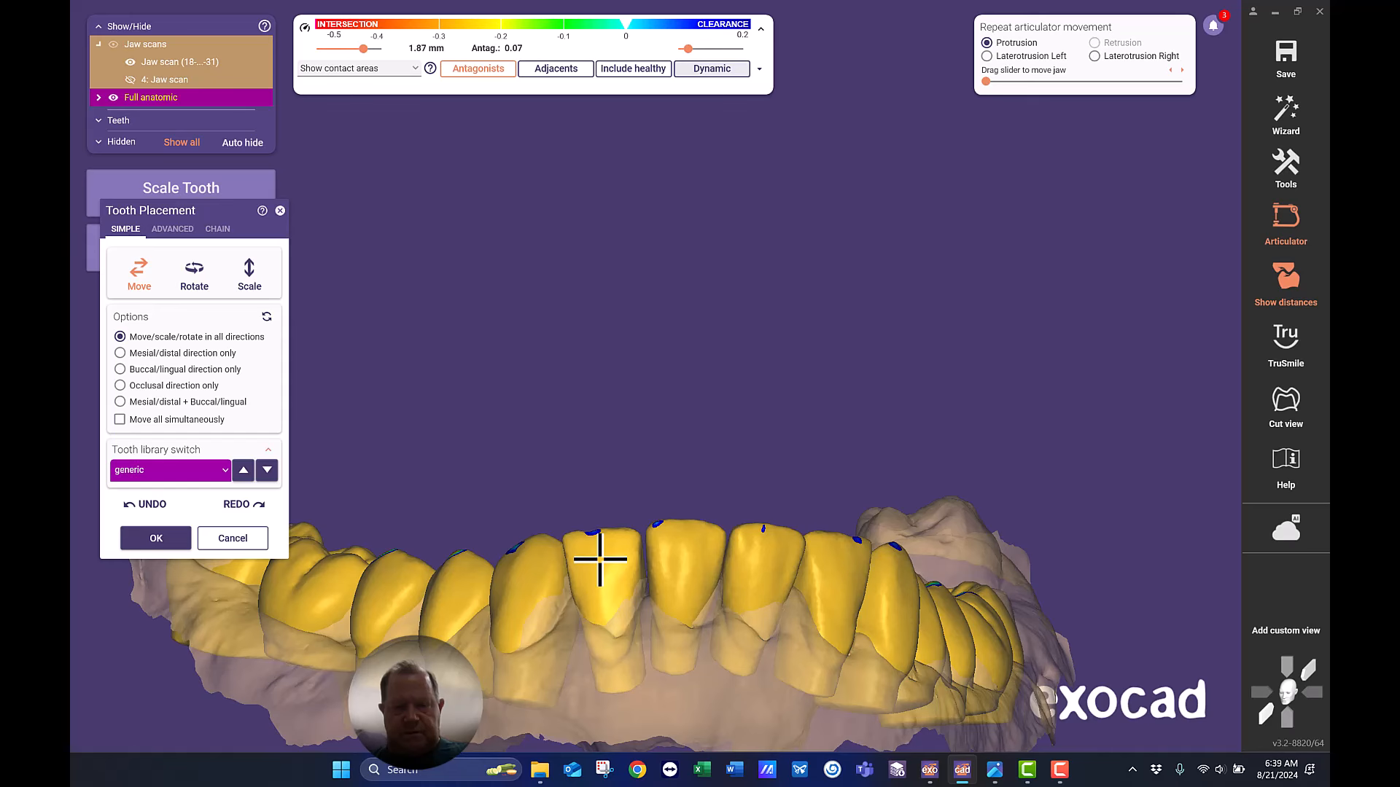
right_click_drag(648, 457, 660, 506)
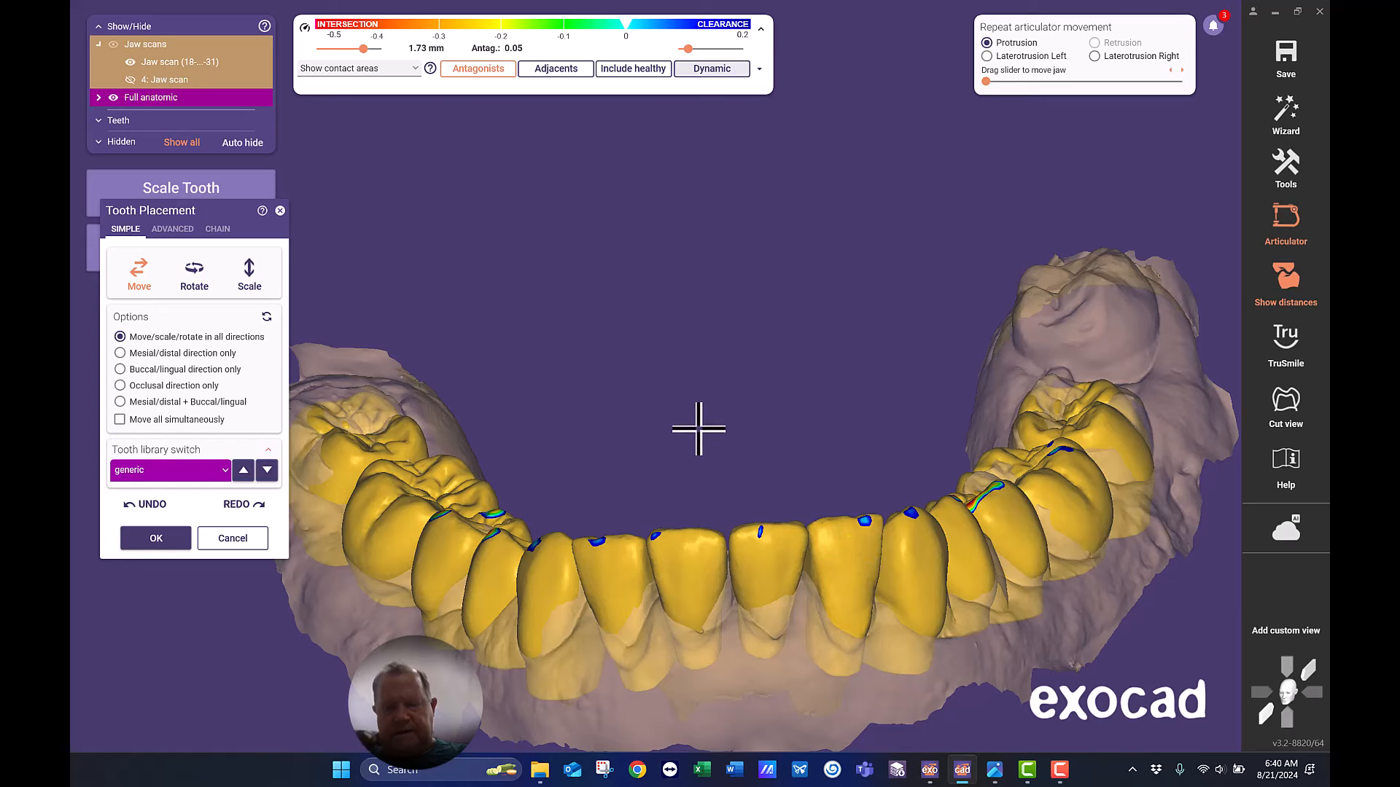
right_click_drag(694, 422, 608, 276)
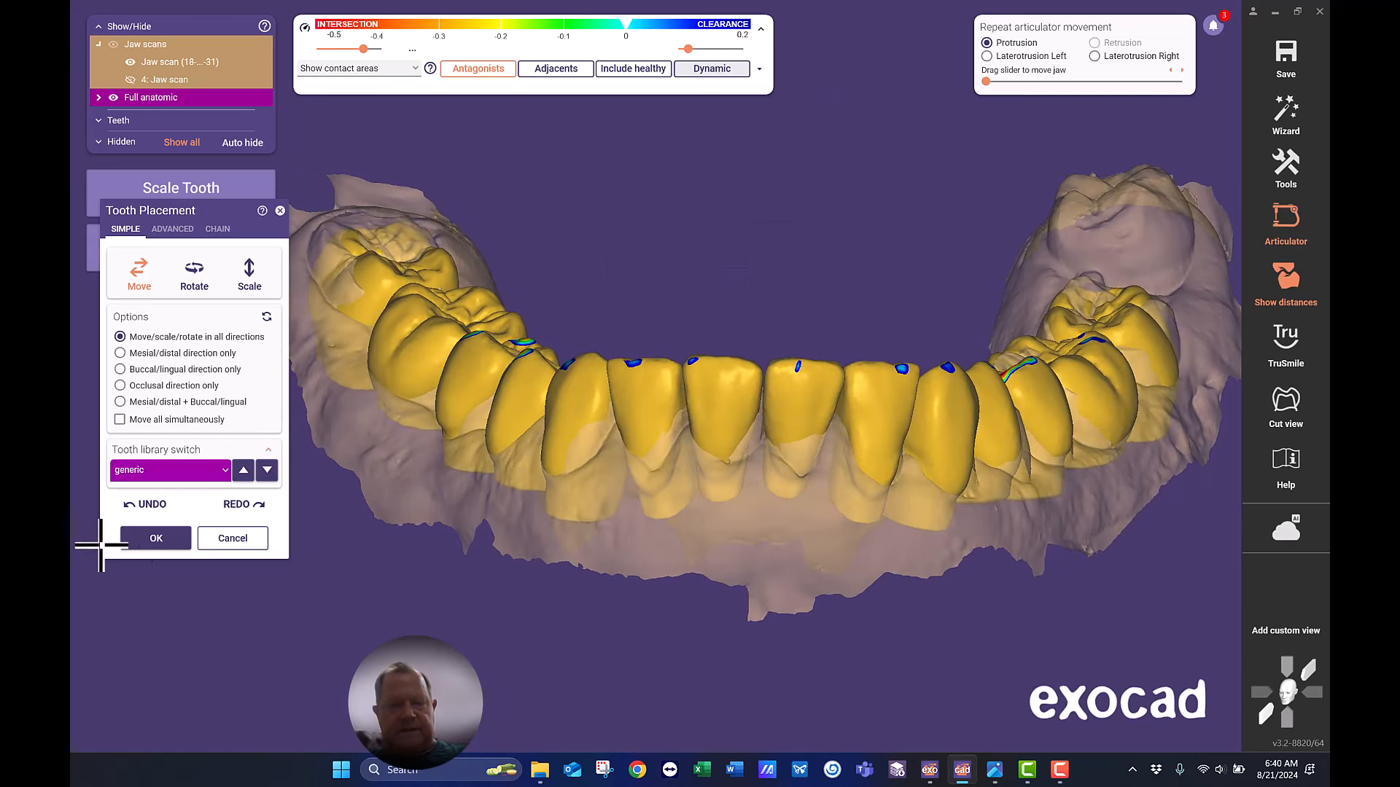
left_click(172, 543)
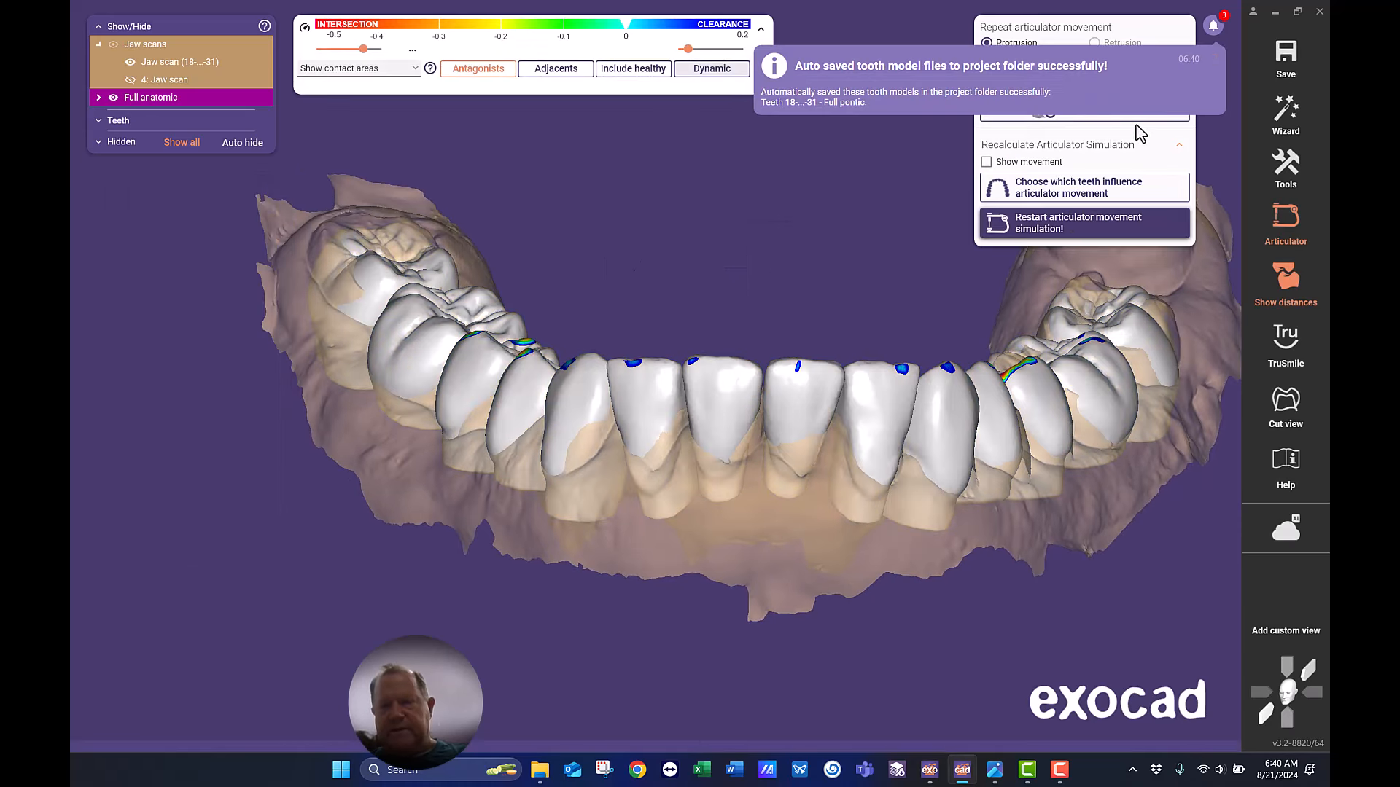
left_click(1096, 231)
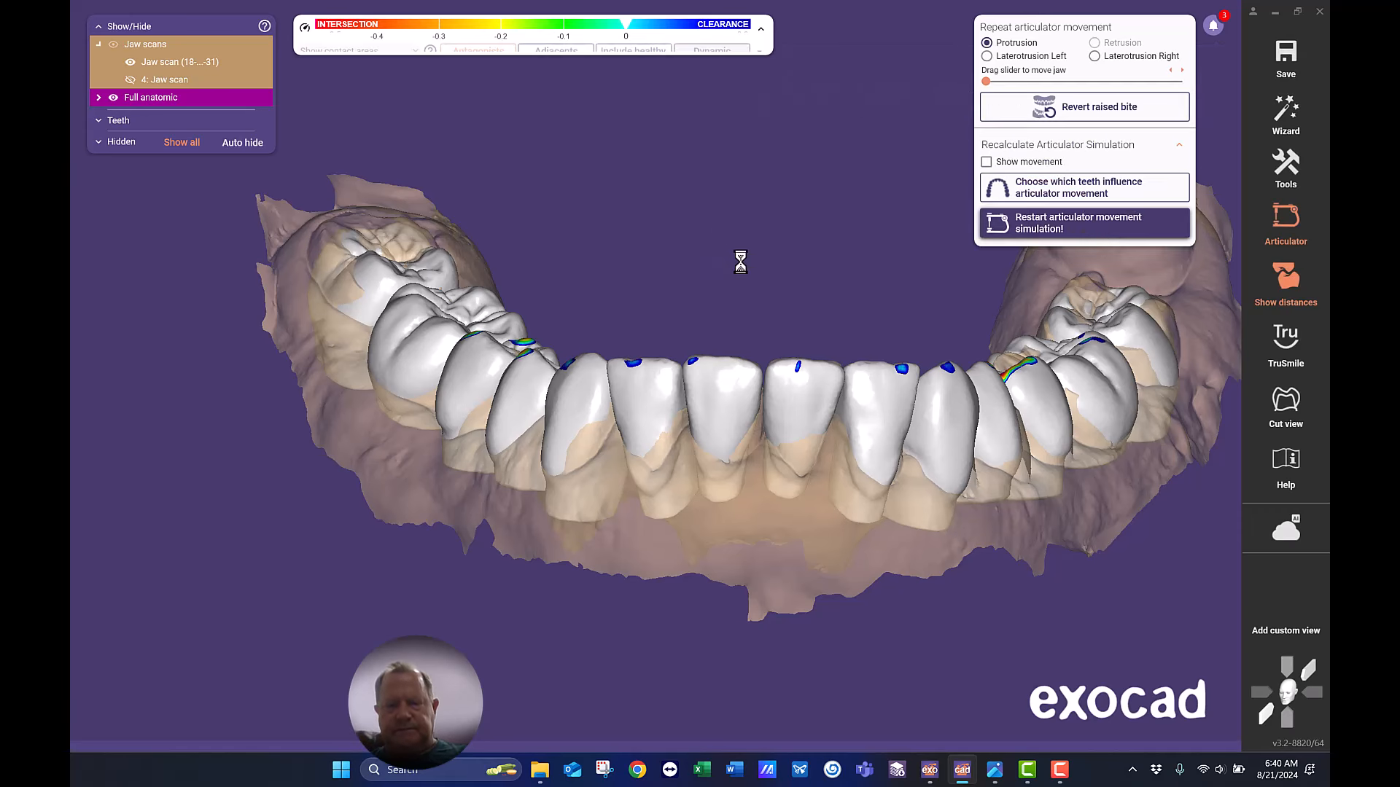
right_click_drag(730, 255, 724, 438)
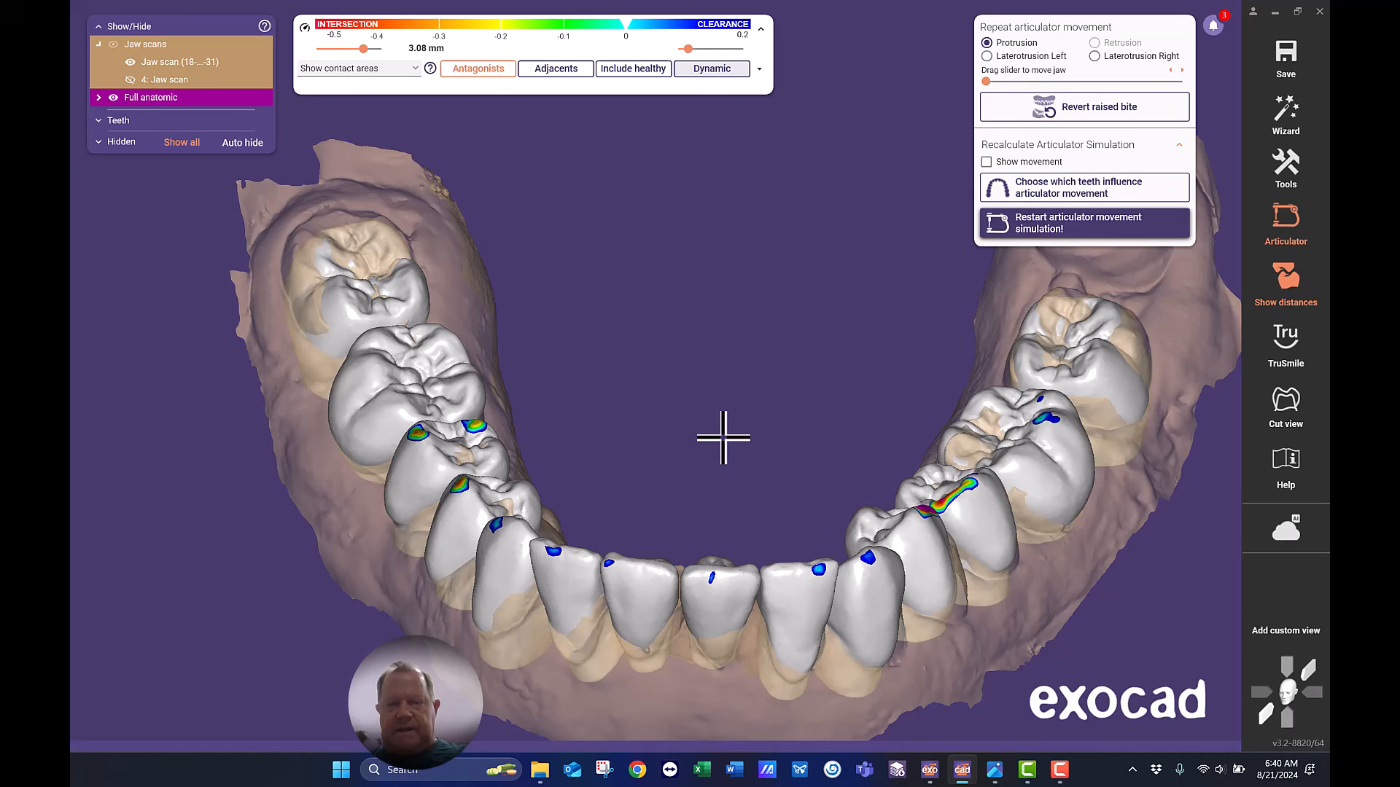
In Free-Forming's Adapt mode, exclude the incisal areas of the six lower anterior teeth from static occlusion adaptation, using the largest brush size.
right_click(824, 216)
left_click(898, 104)
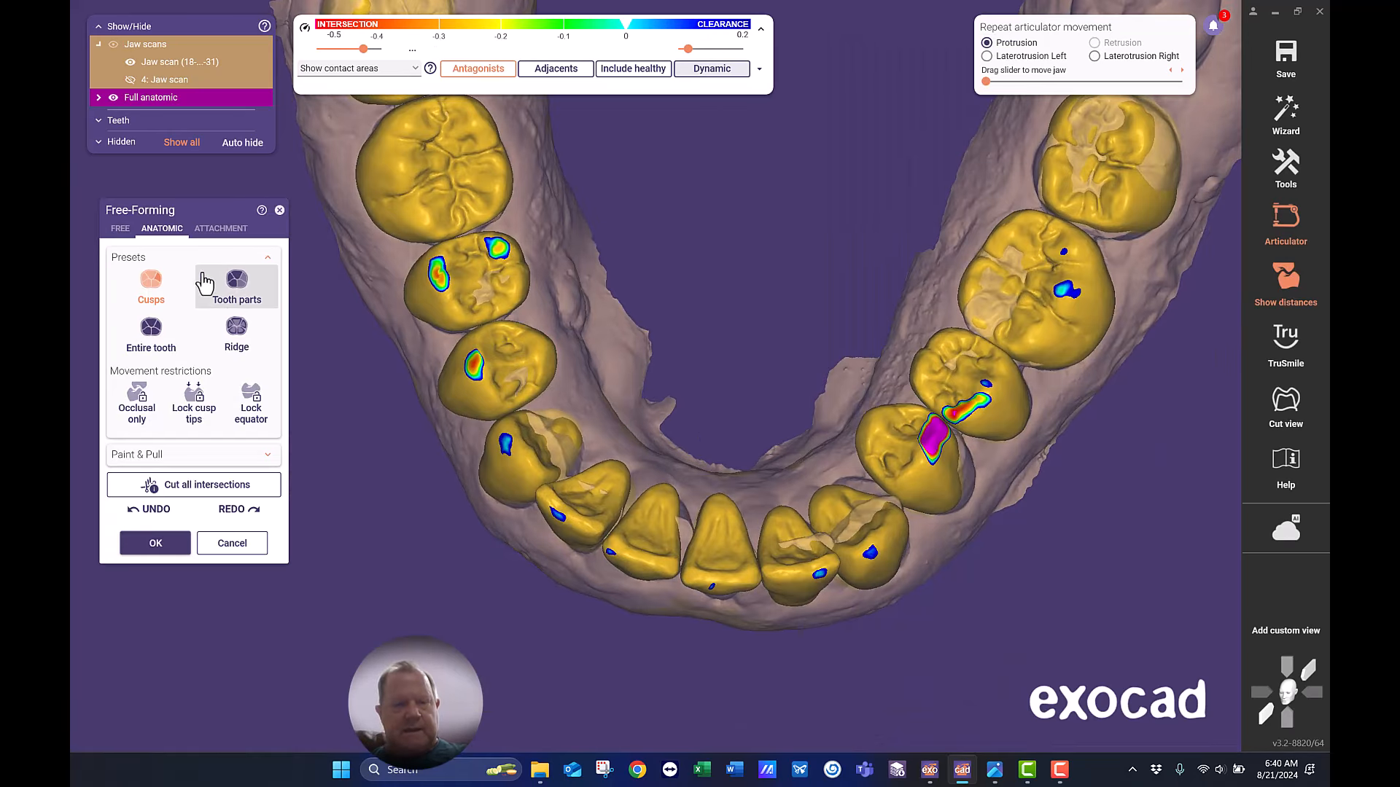
left_click(122, 230)
left_click(255, 275)
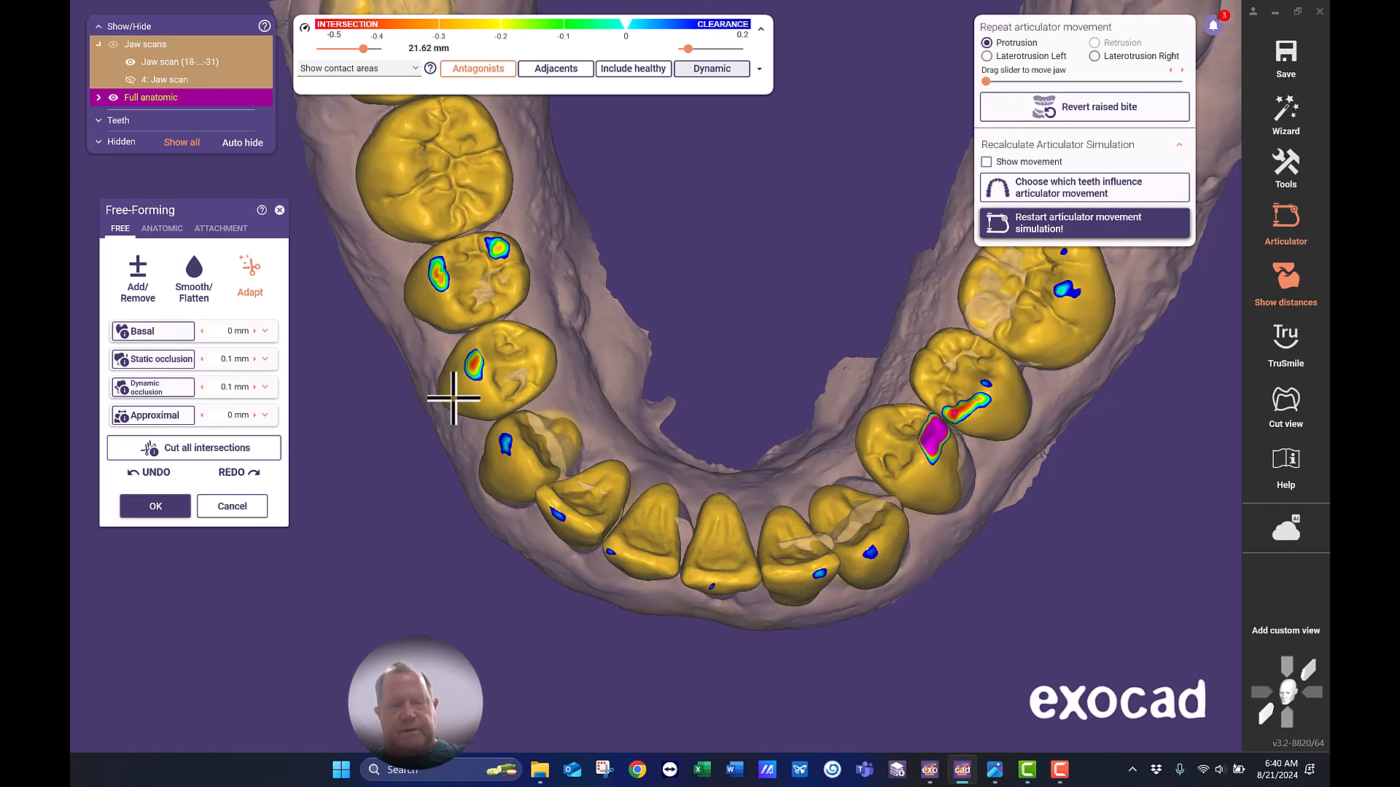
left_click(265, 359)
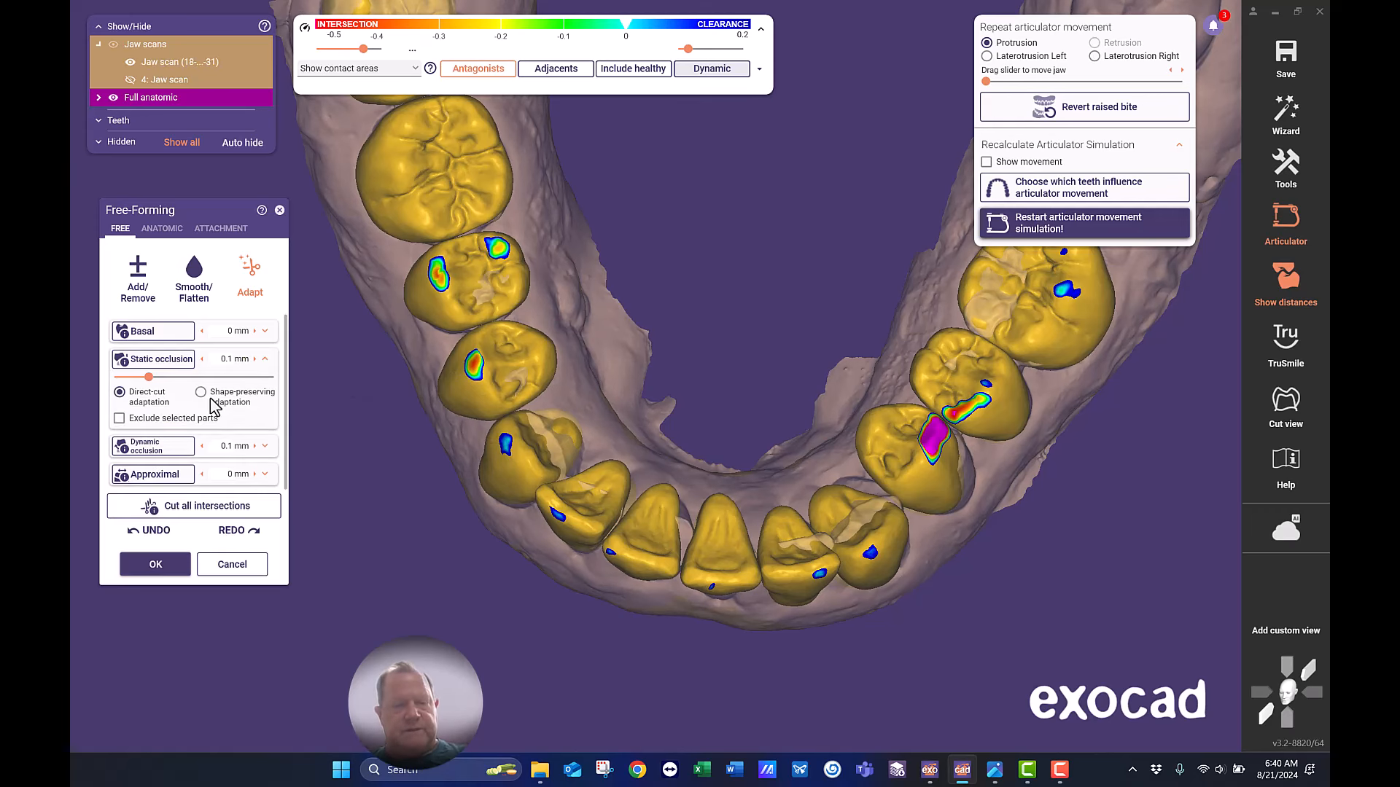
left_click(118, 419)
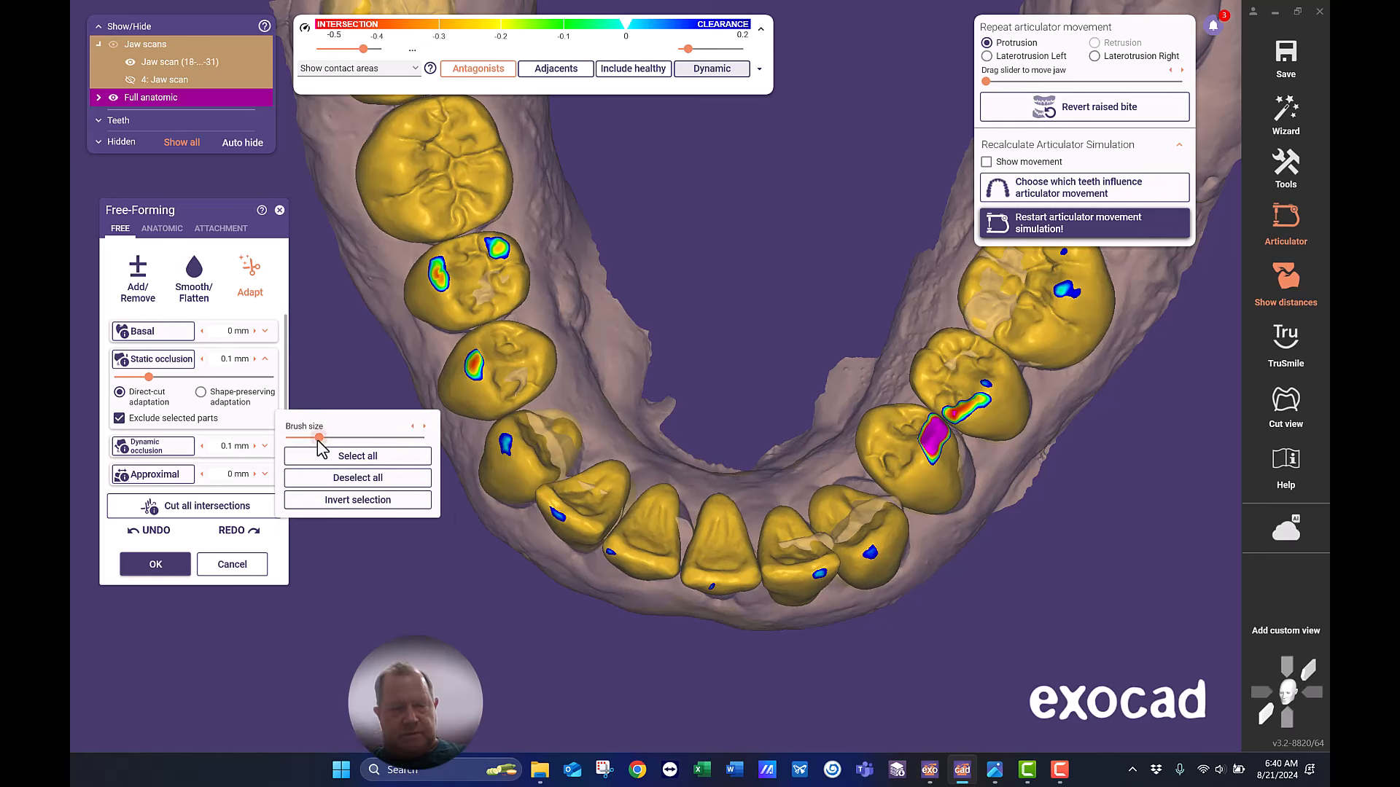
mouse_move(468, 441)
left_mouse_down()
mouse_move(578, 506)
mouse_move(619, 550)
mouse_move(703, 579)
mouse_move(857, 560)
left_mouse_up()
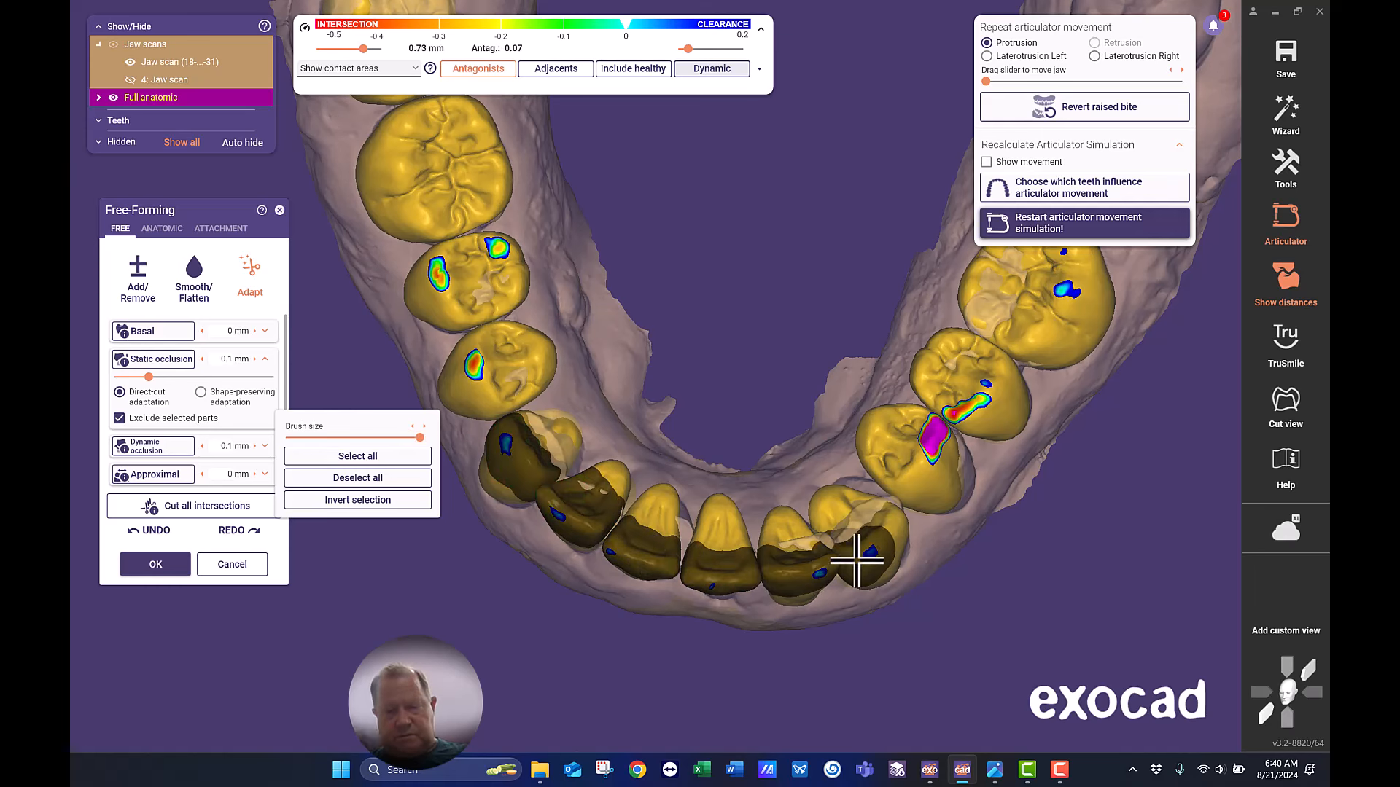
Run the 0.1 mm direct-cut static occlusion adaptation with the selected anterior areas excluded.
mouse_move(509, 619)
right_mouse_down()
mouse_move(522, 634)
mouse_move(519, 605)
mouse_move(520, 627)
mouse_move(531, 619)
mouse_move(511, 621)
right_mouse_up()
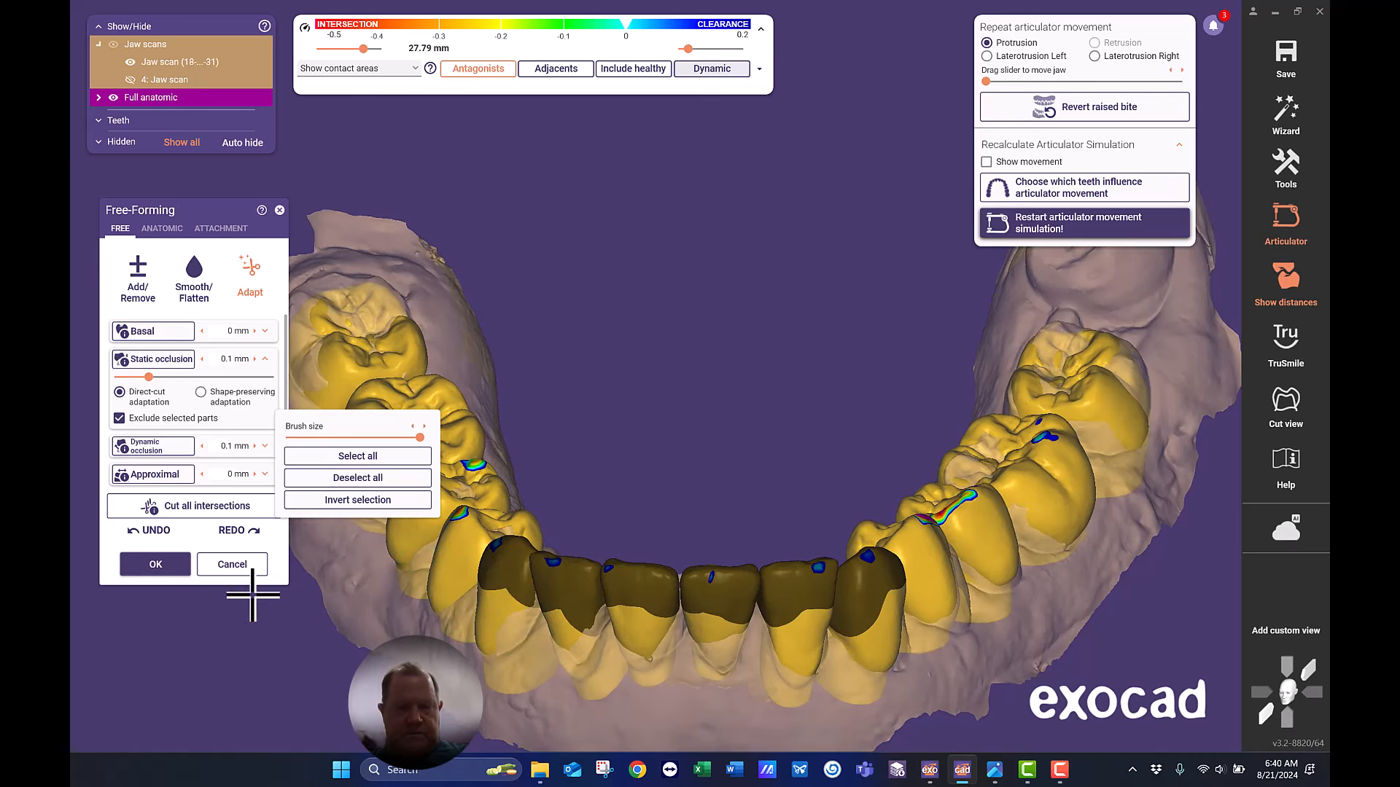
scroll(686, 383, "down", 5)
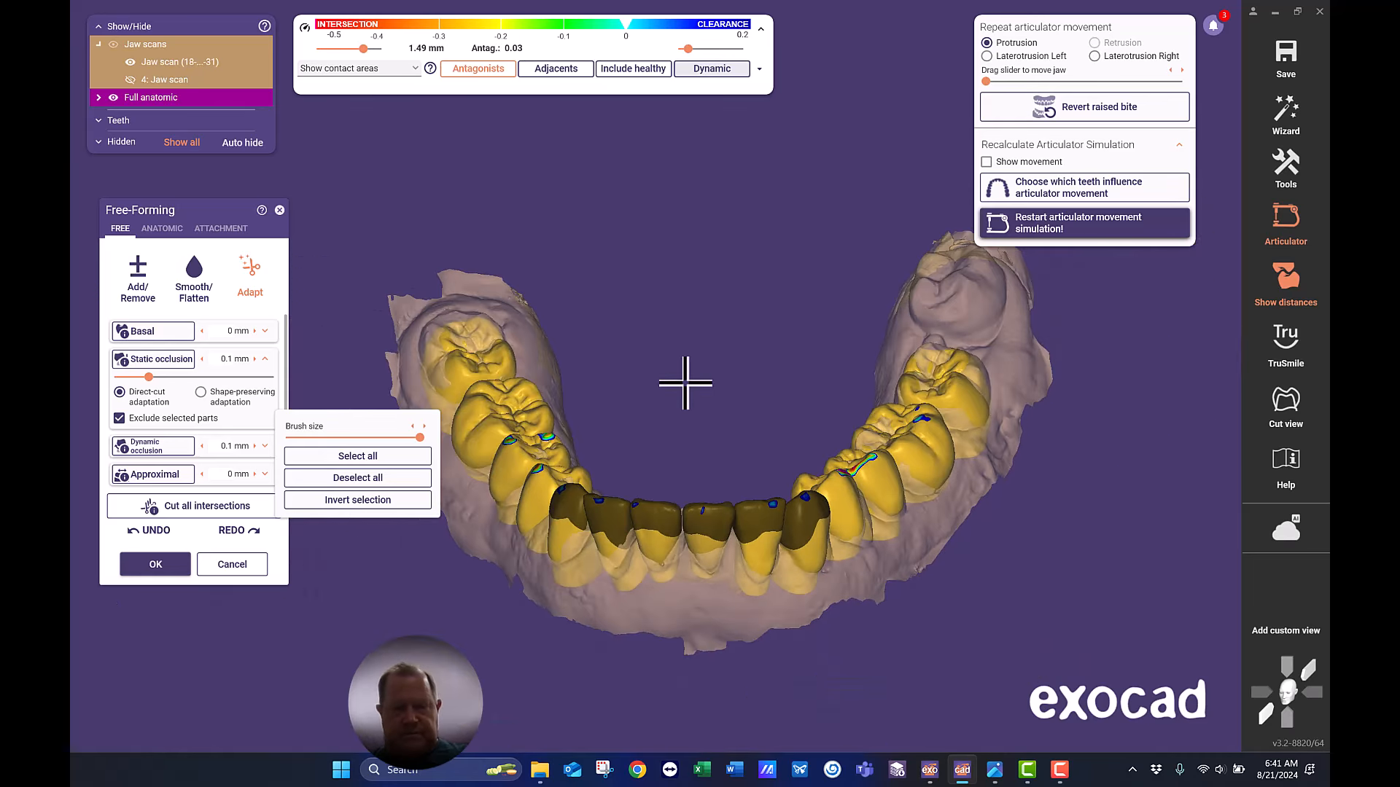
scroll(740, 345, "down", 2)
right_click_drag(740, 344, 741, 345)
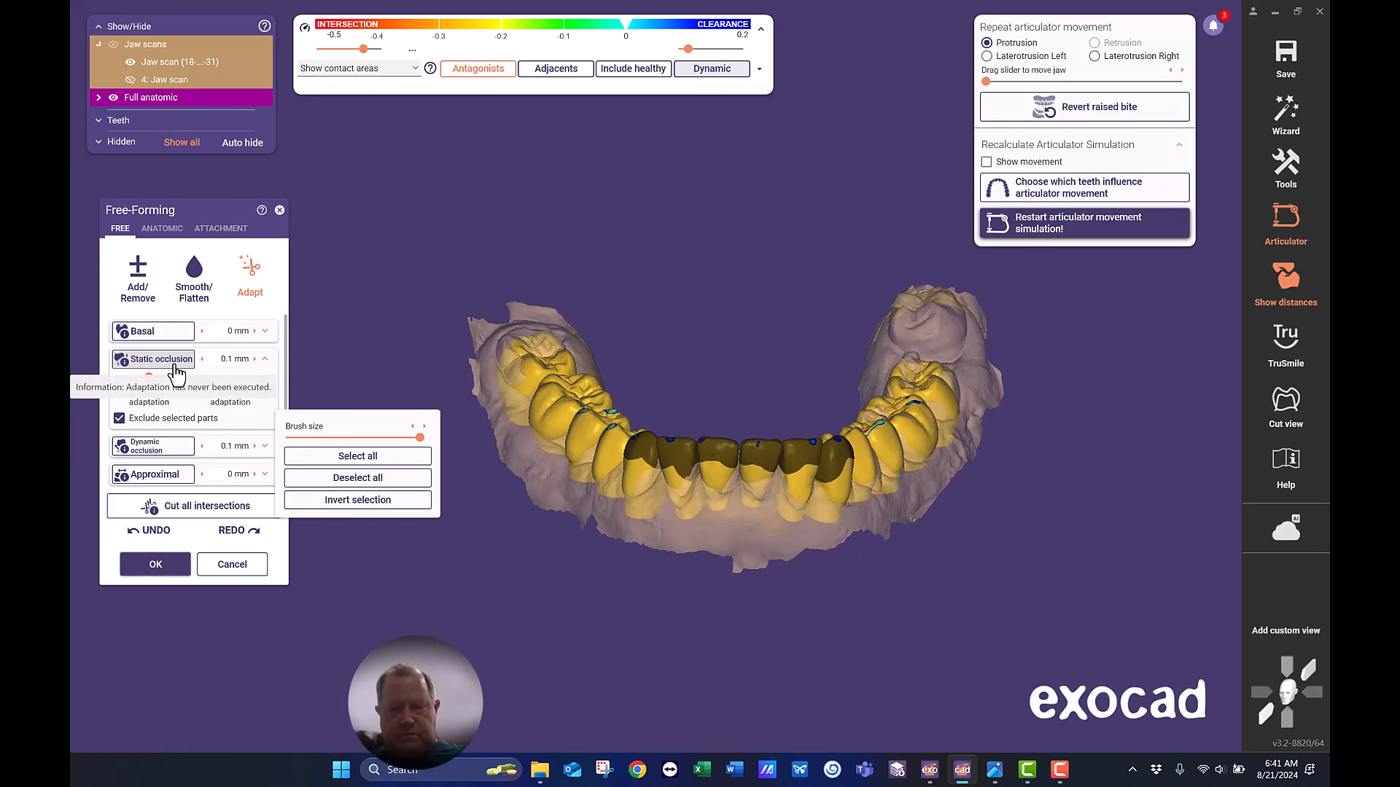
right_click_drag(680, 266, 652, 419)
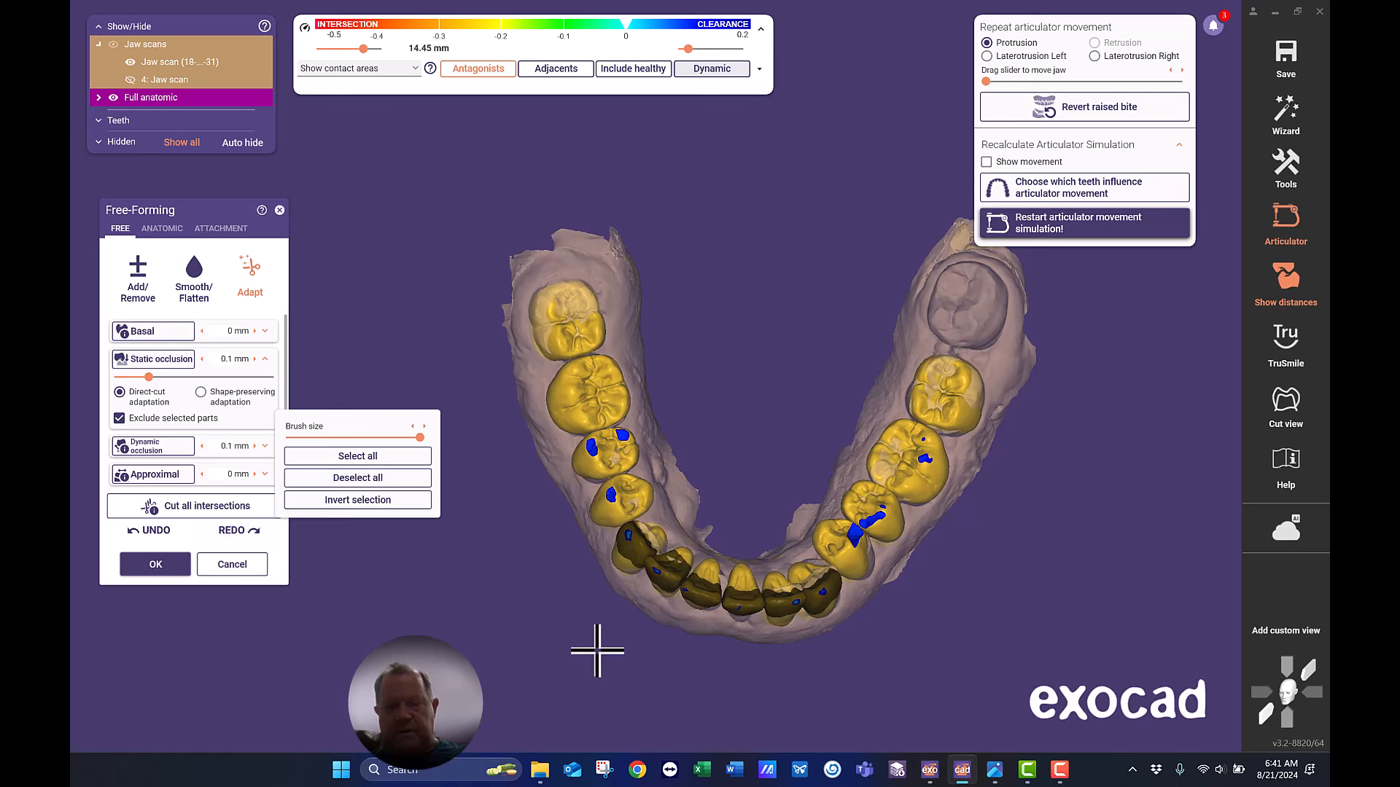
right_click_drag(593, 646, 584, 600)
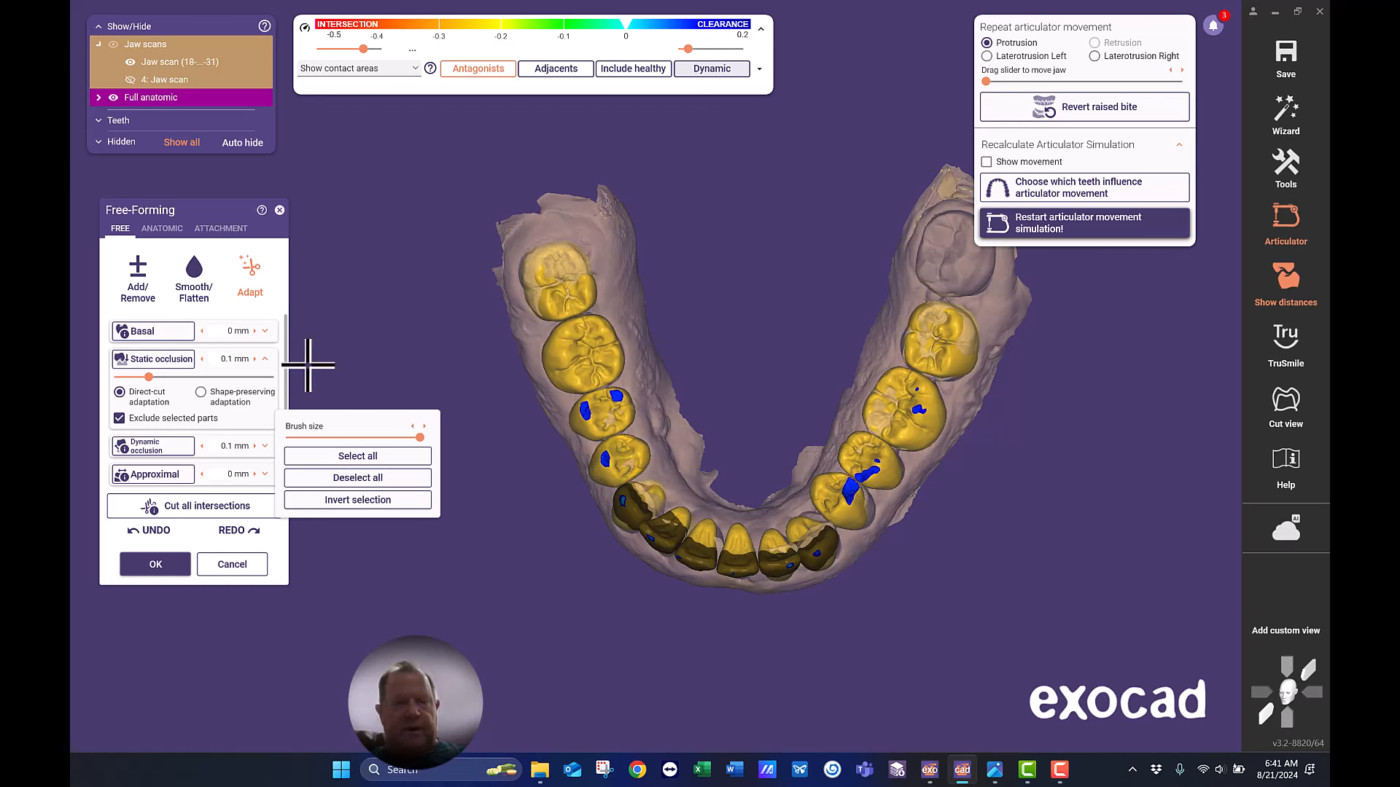
Switch Free-Forming to Add/Remove and examine the contacts along the lower arch from the occlusal and frontal sides.
left_click(141, 294)
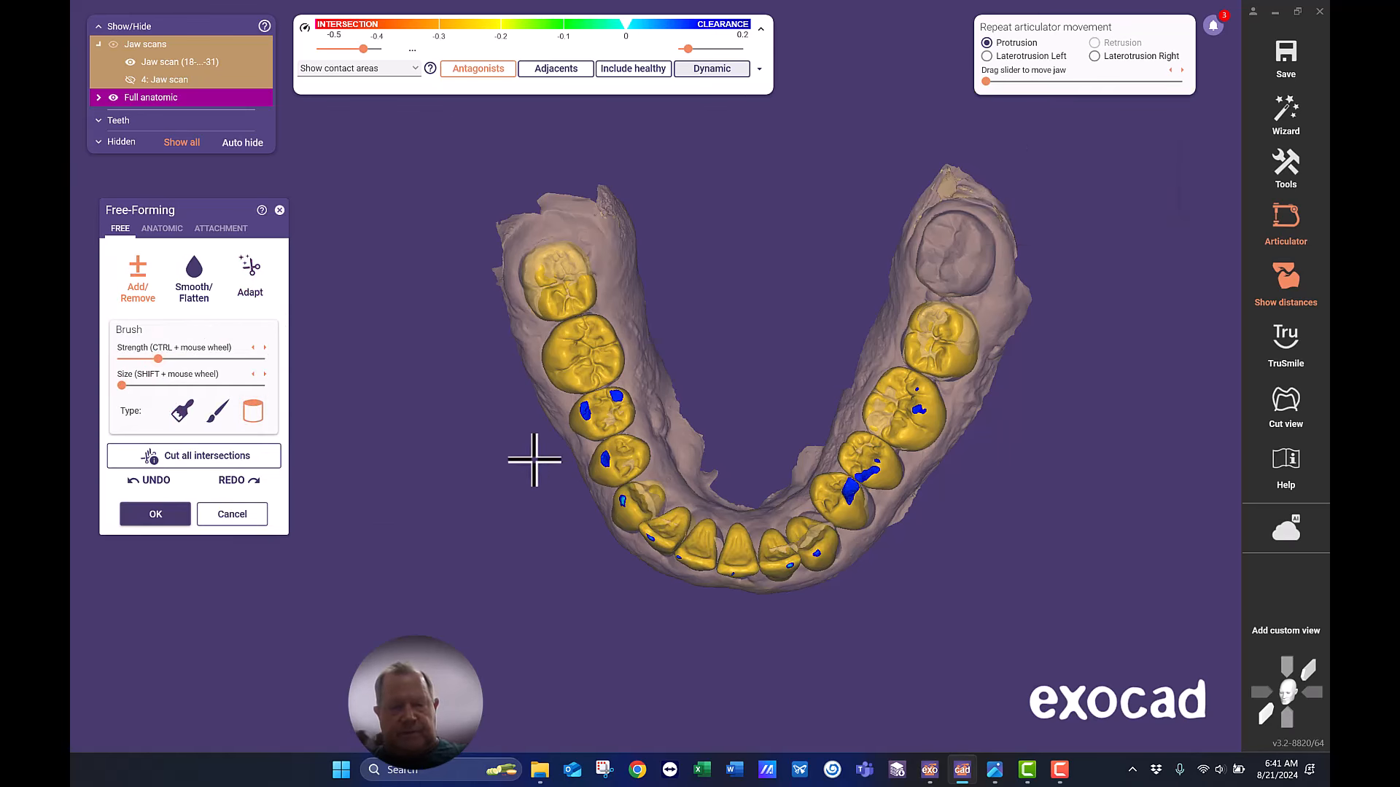
right_click_drag(597, 416, 599, 414)
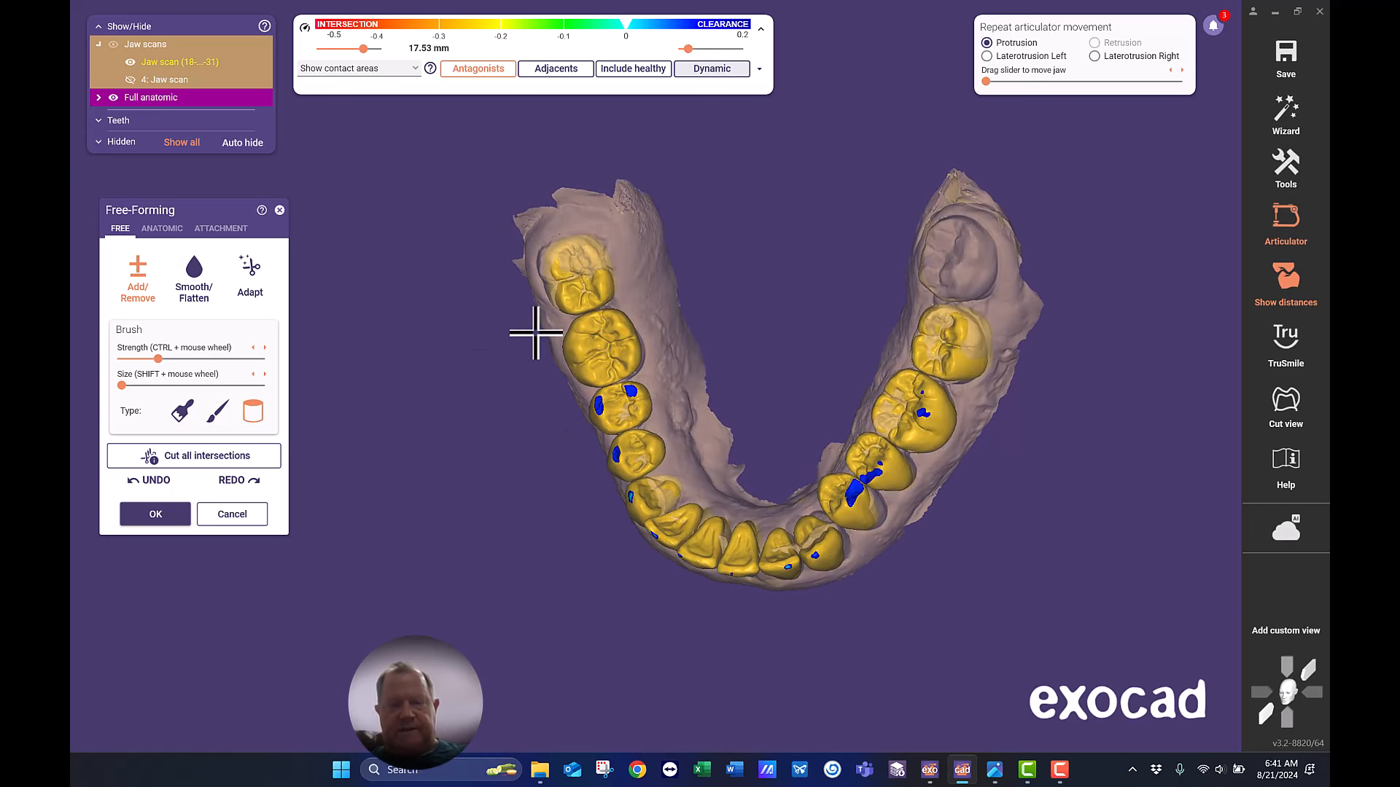
right_click_drag(537, 331, 550, 491)
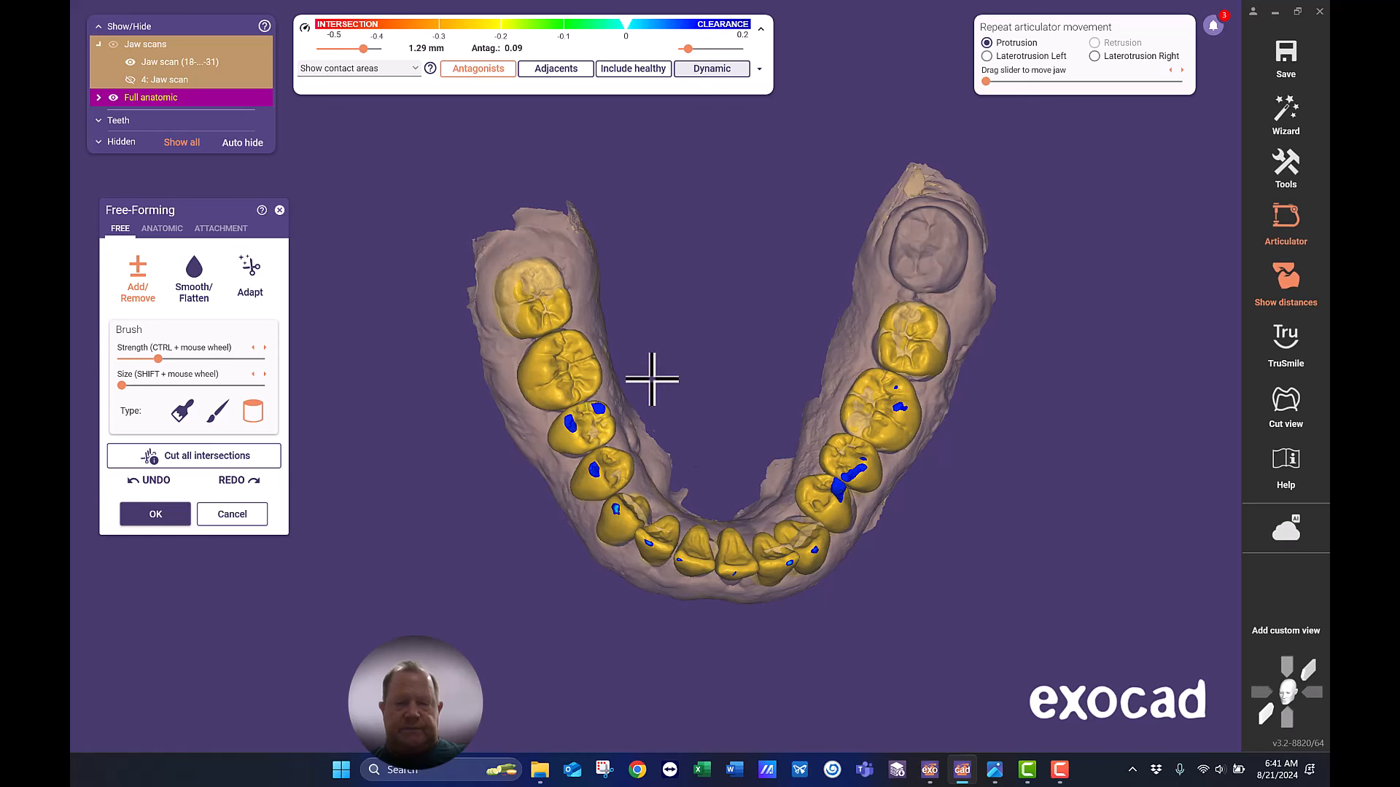
right_click_drag(695, 438, 693, 438)
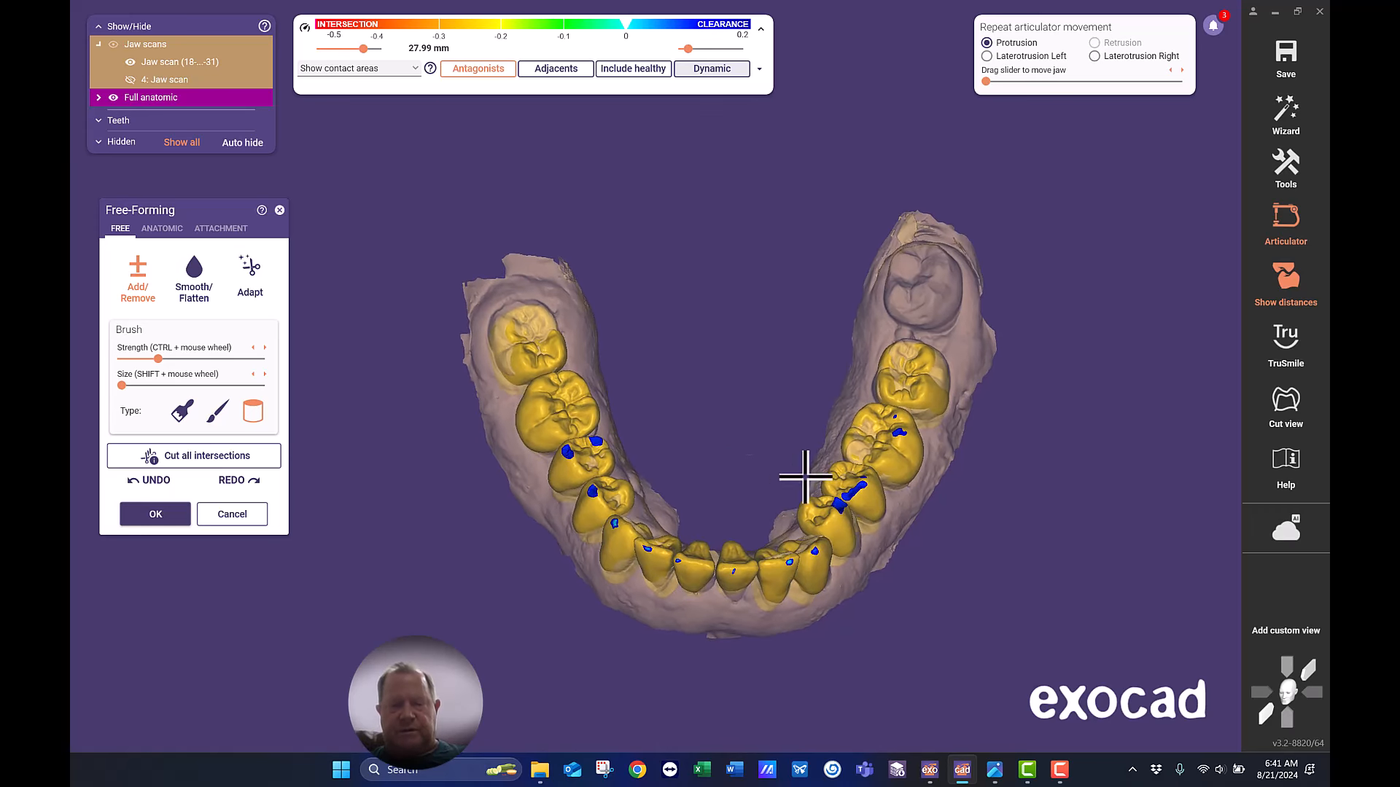
right_click_drag(806, 478, 679, 284)
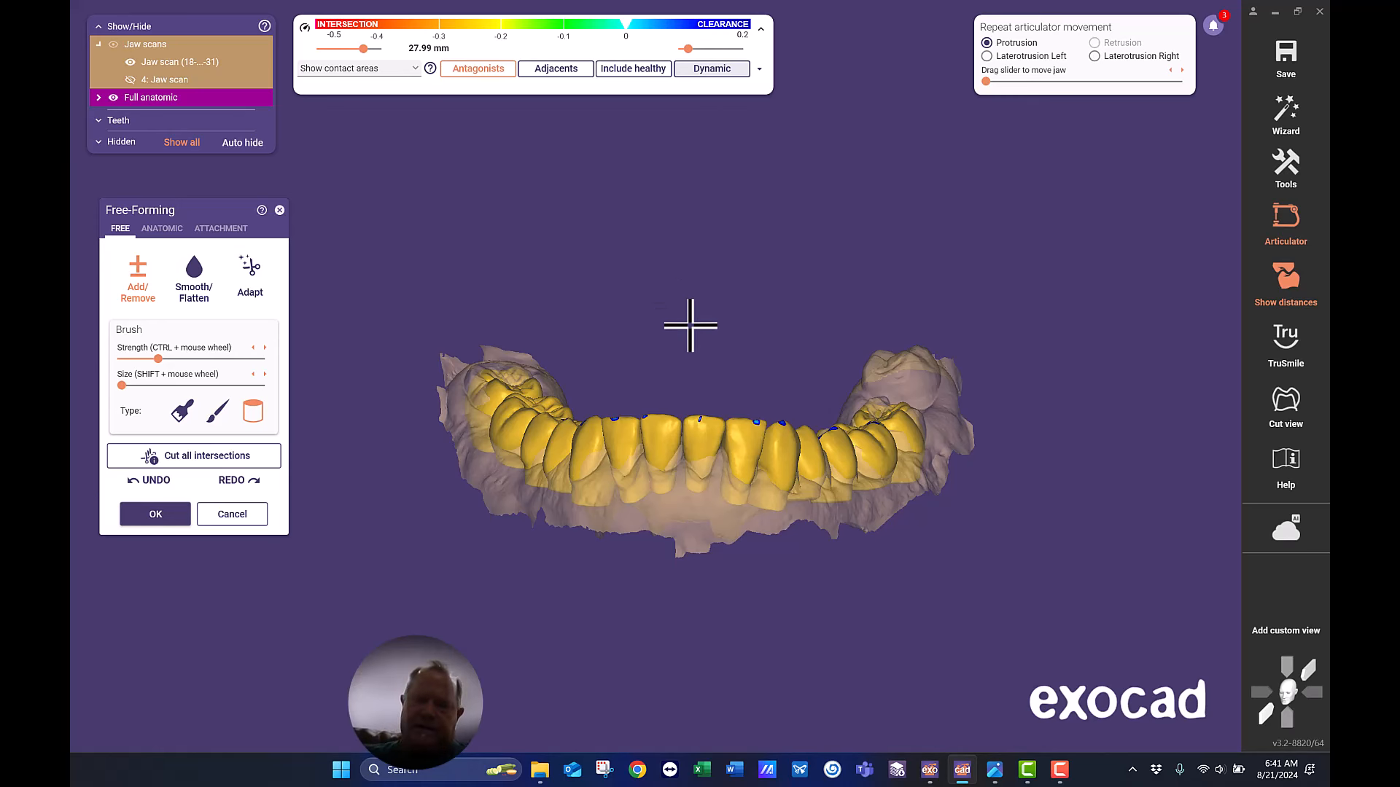
right_click_drag(690, 325, 717, 382)
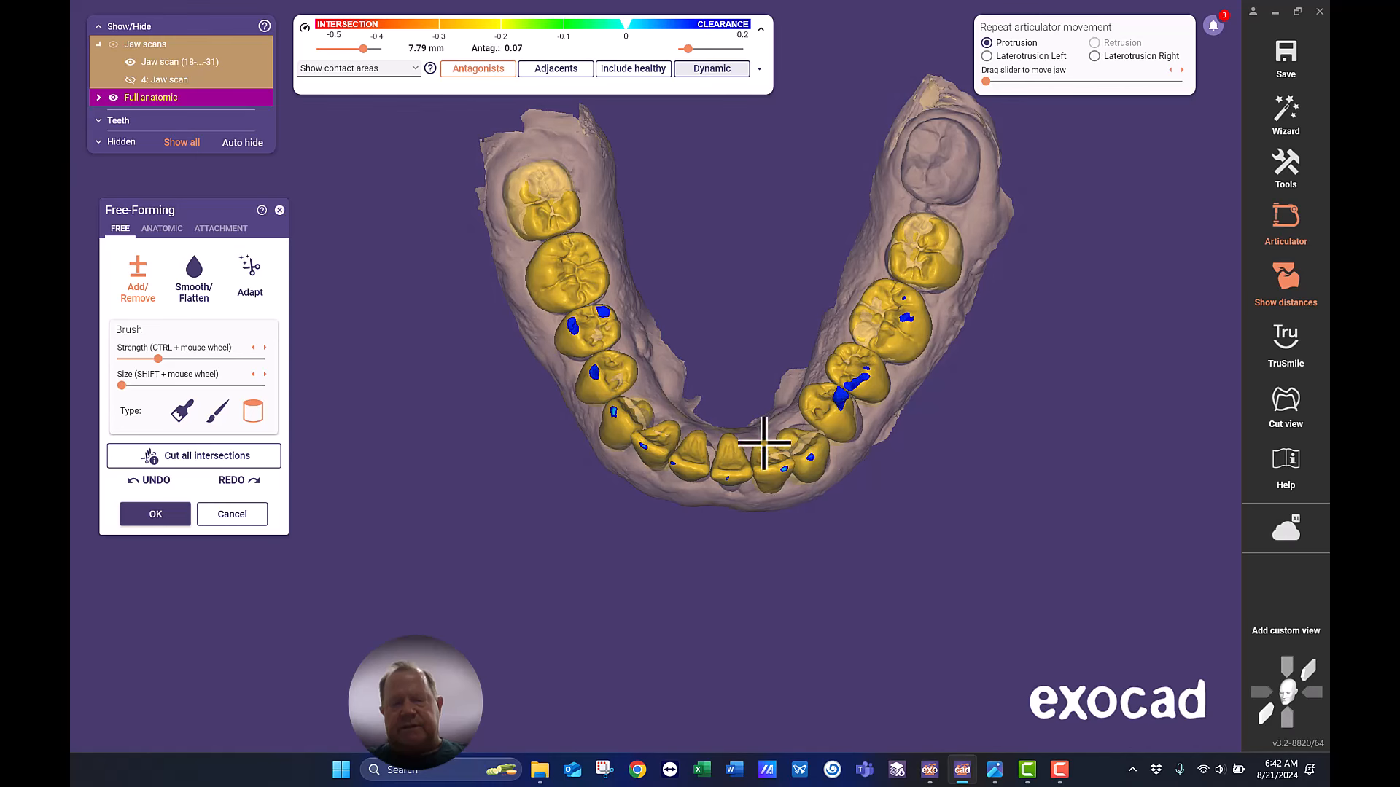
right_click_drag(707, 568, 708, 571)
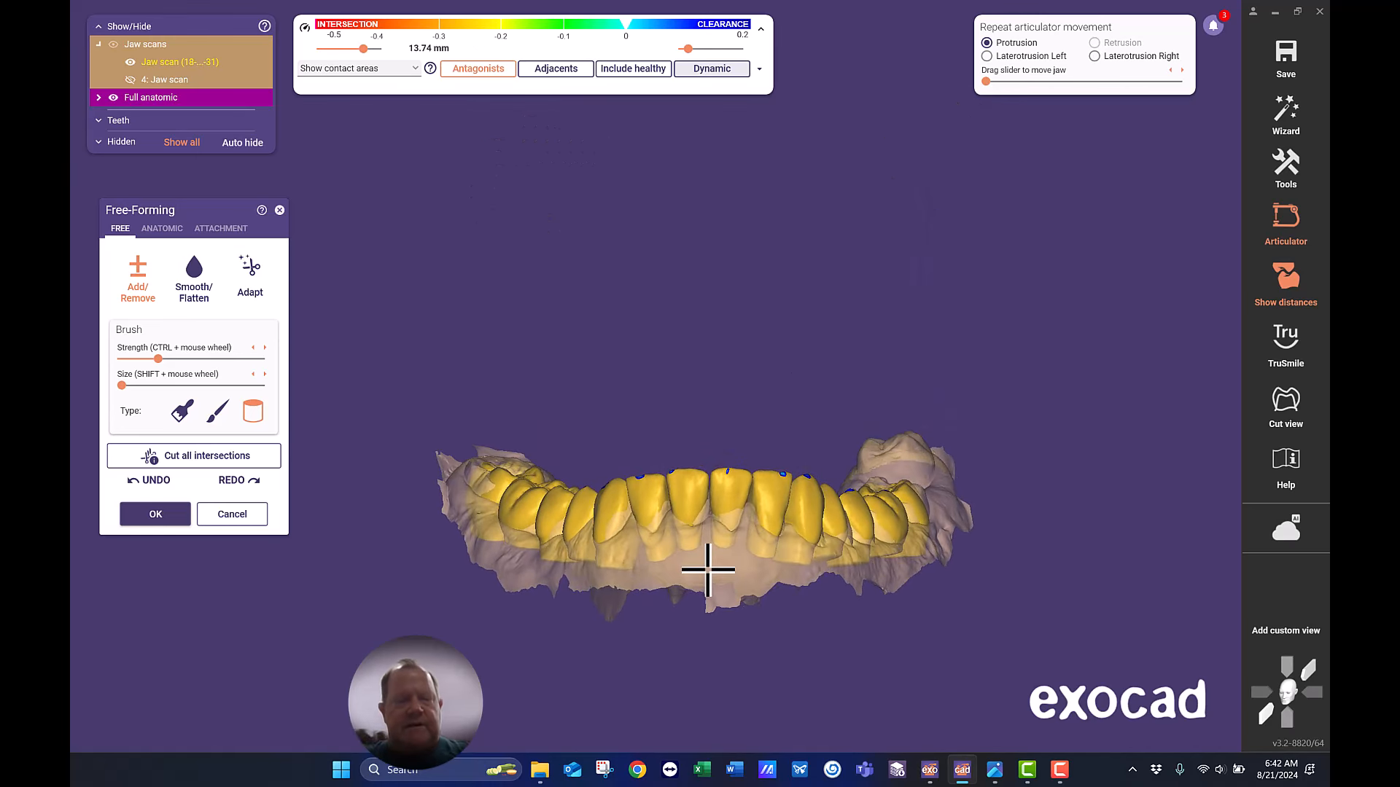
right_click_drag(675, 317, 659, 364)
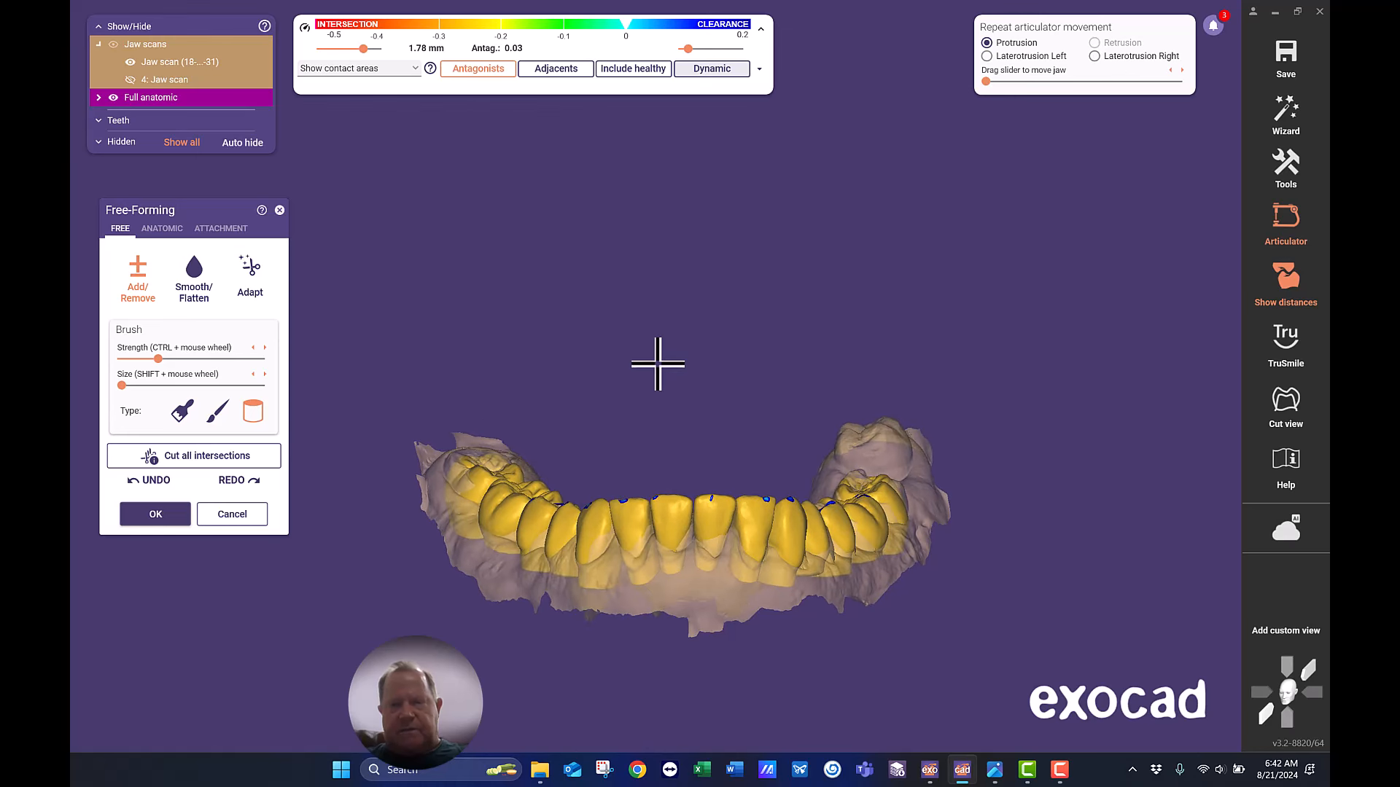
right_click_drag(690, 409, 655, 428)
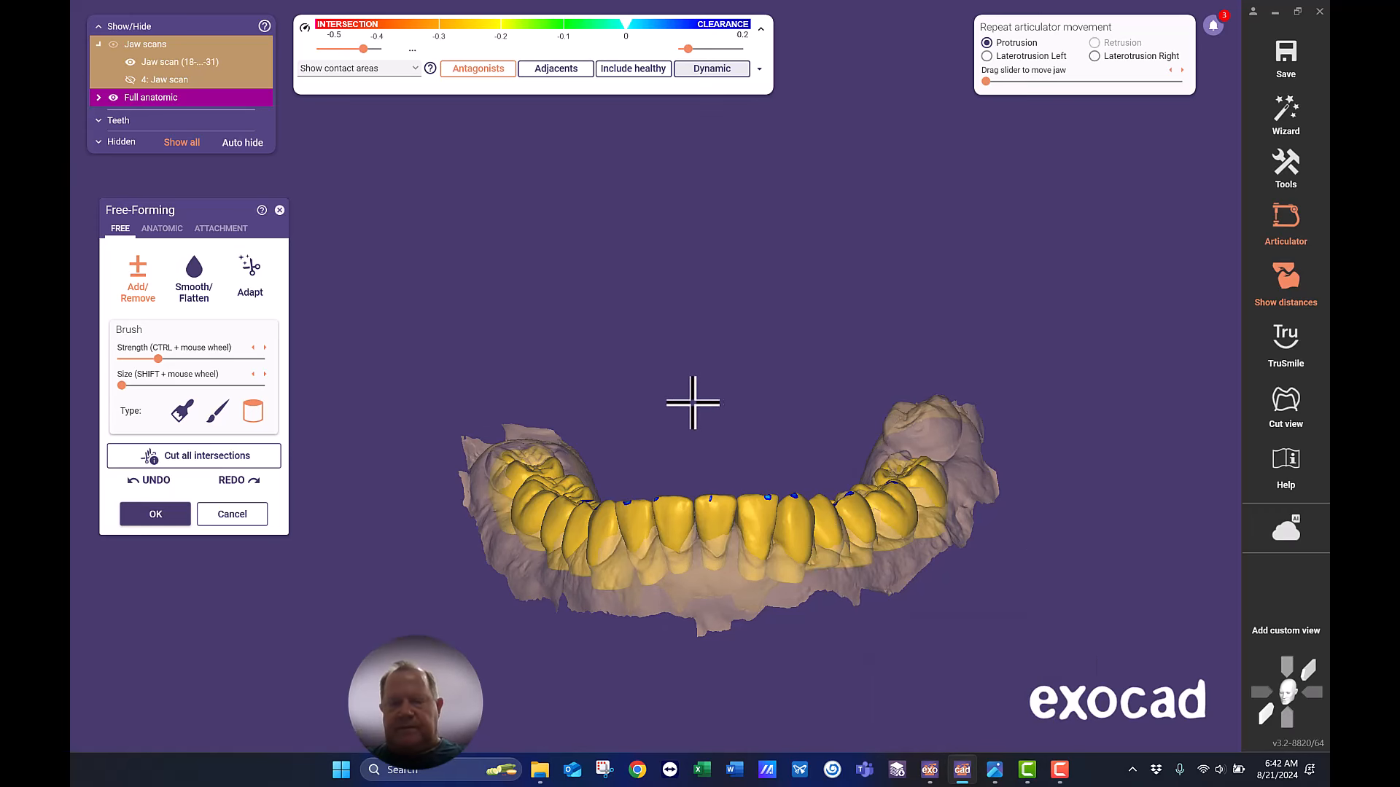
right_click_drag(693, 402, 671, 504)
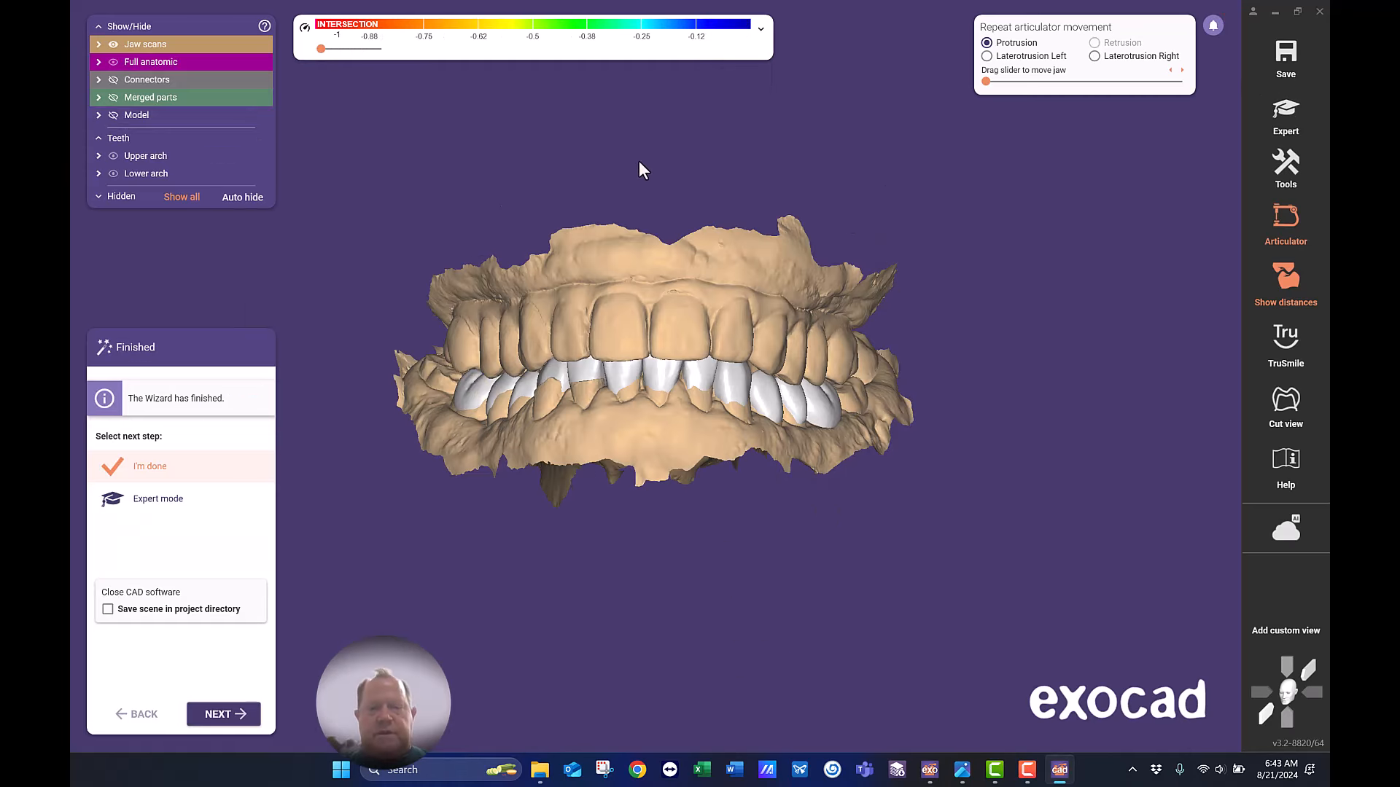
Hide the upper jaw scan and set the distance display on the finished lower teeth to contact areas.
right_click_drag(639, 162, 743, 208)
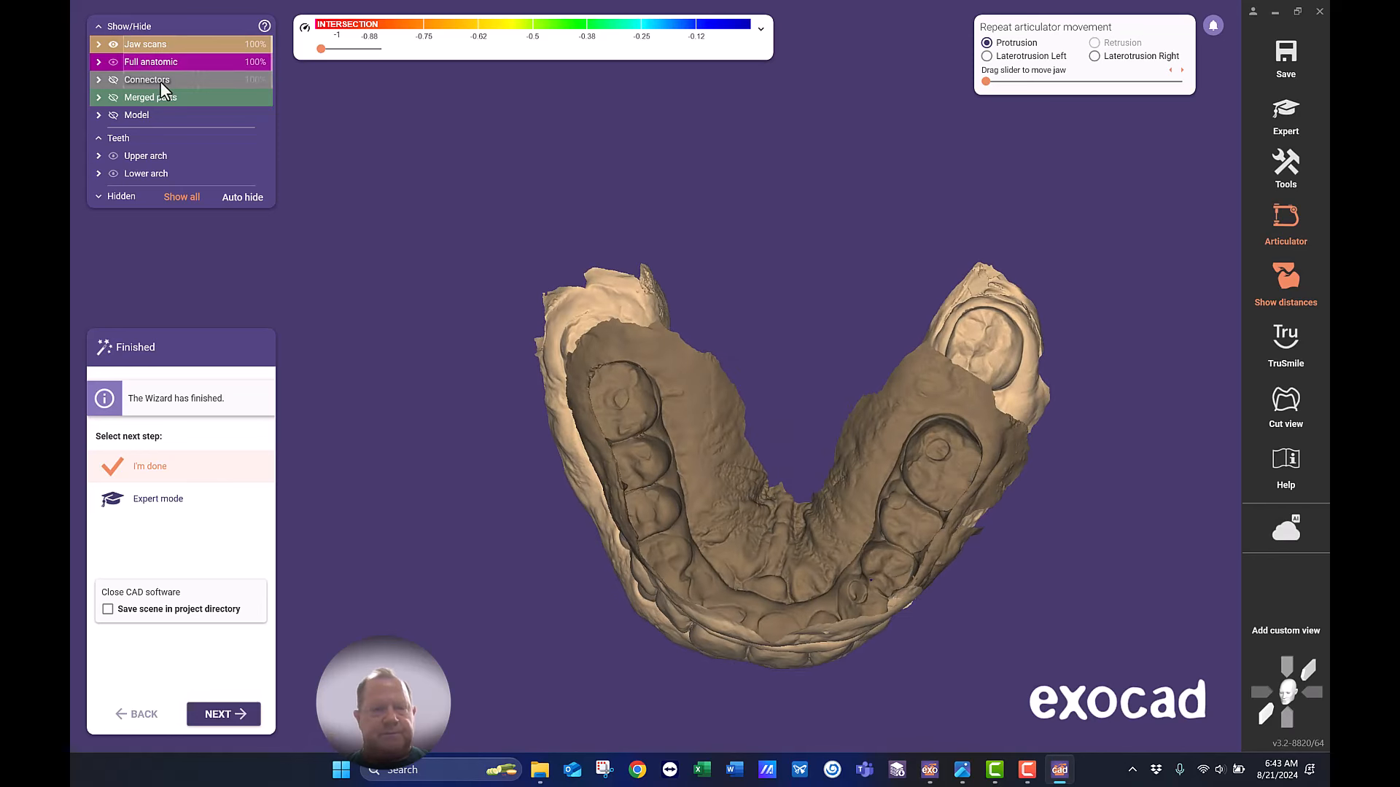
left_click(96, 45)
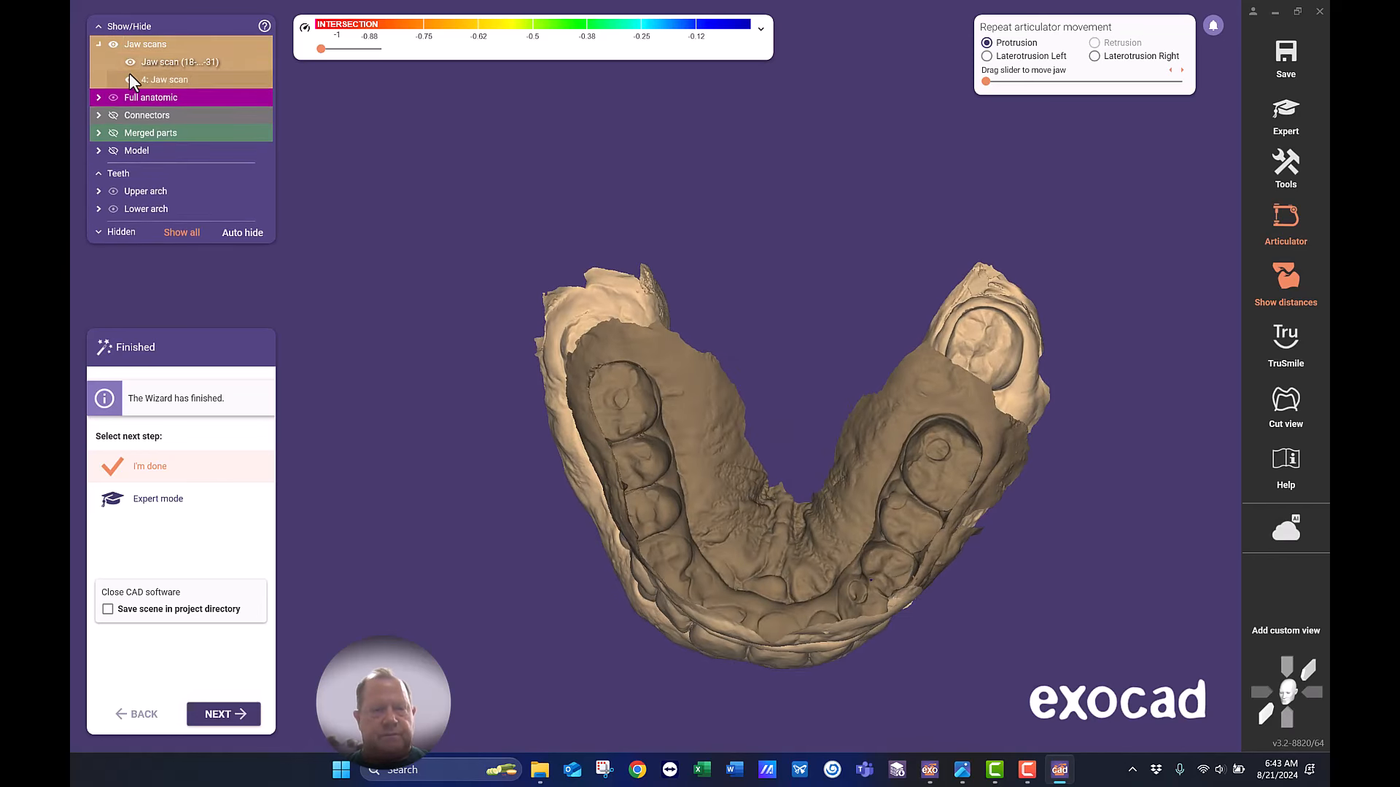
left_click(129, 81)
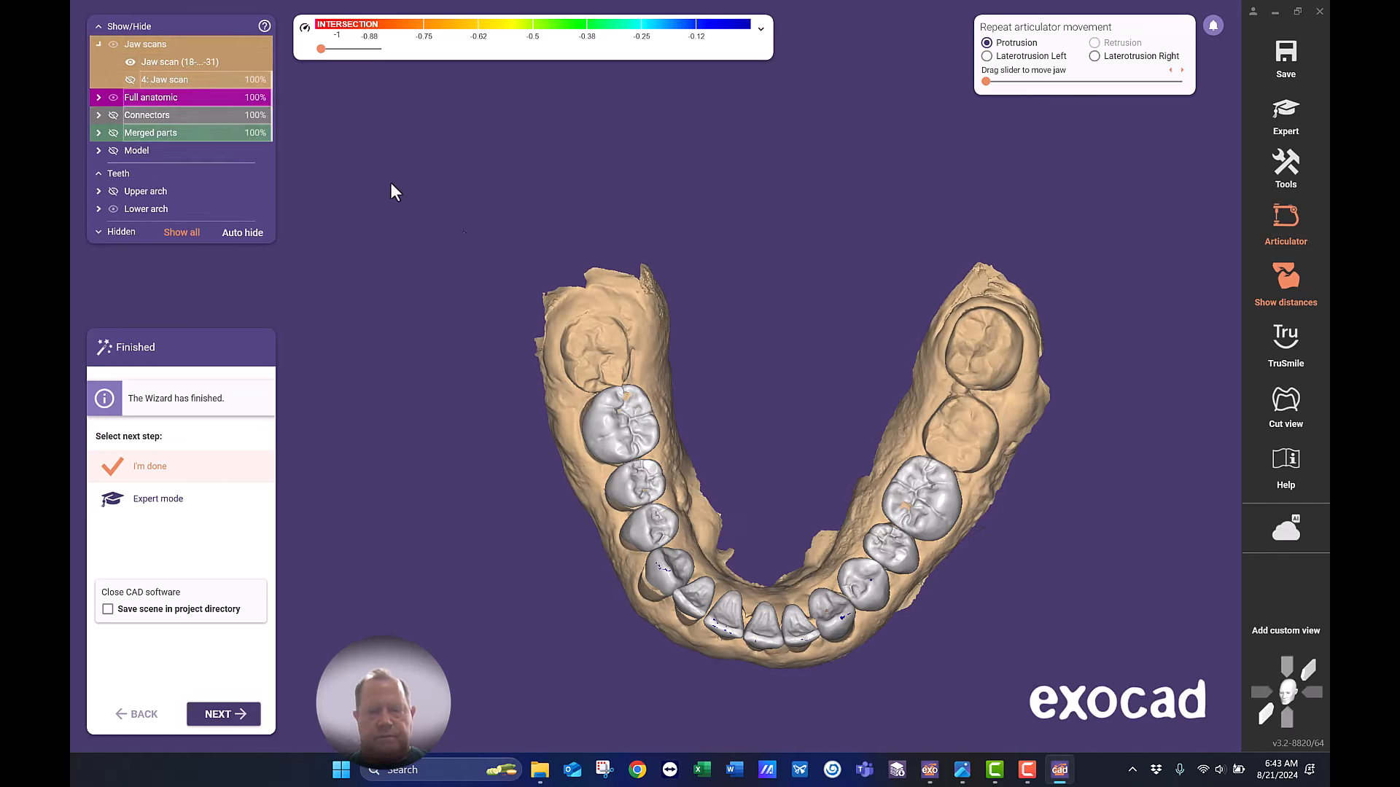
left_click(762, 31)
left_click(387, 69)
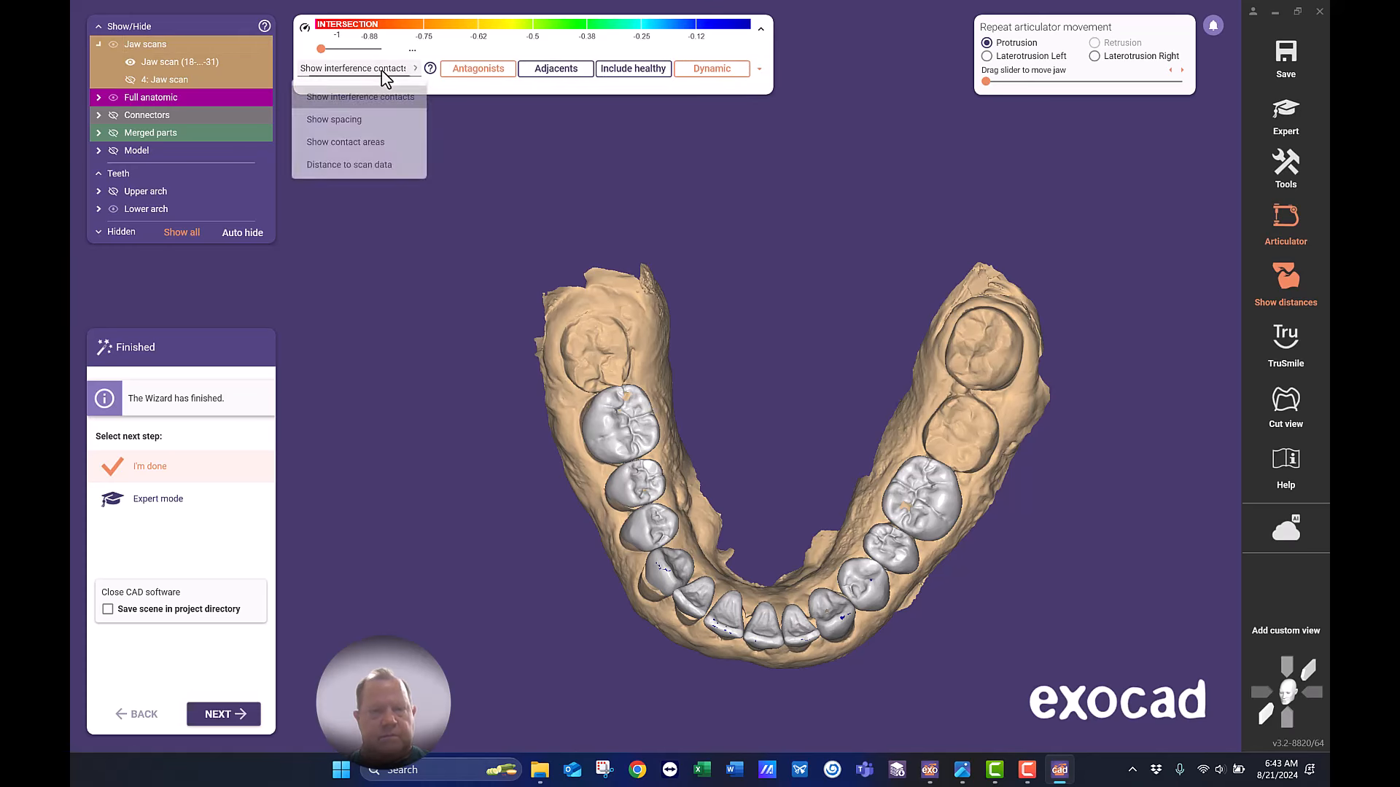
left_click(342, 142)
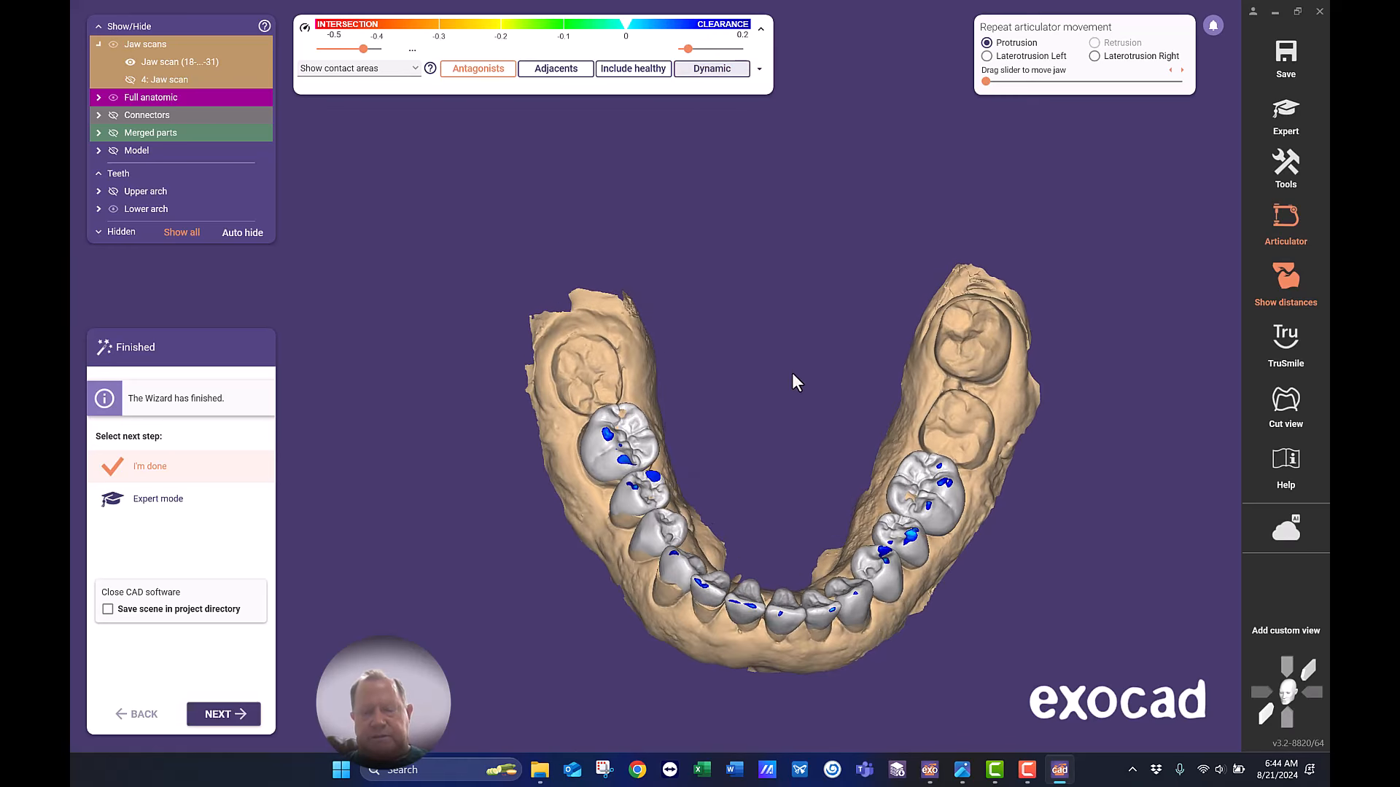
Make the hidden full pontics 18 and 31 visible in the full anatomic group.
scroll(759, 524, "up", 3)
right_click_drag(767, 501, 767, 500)
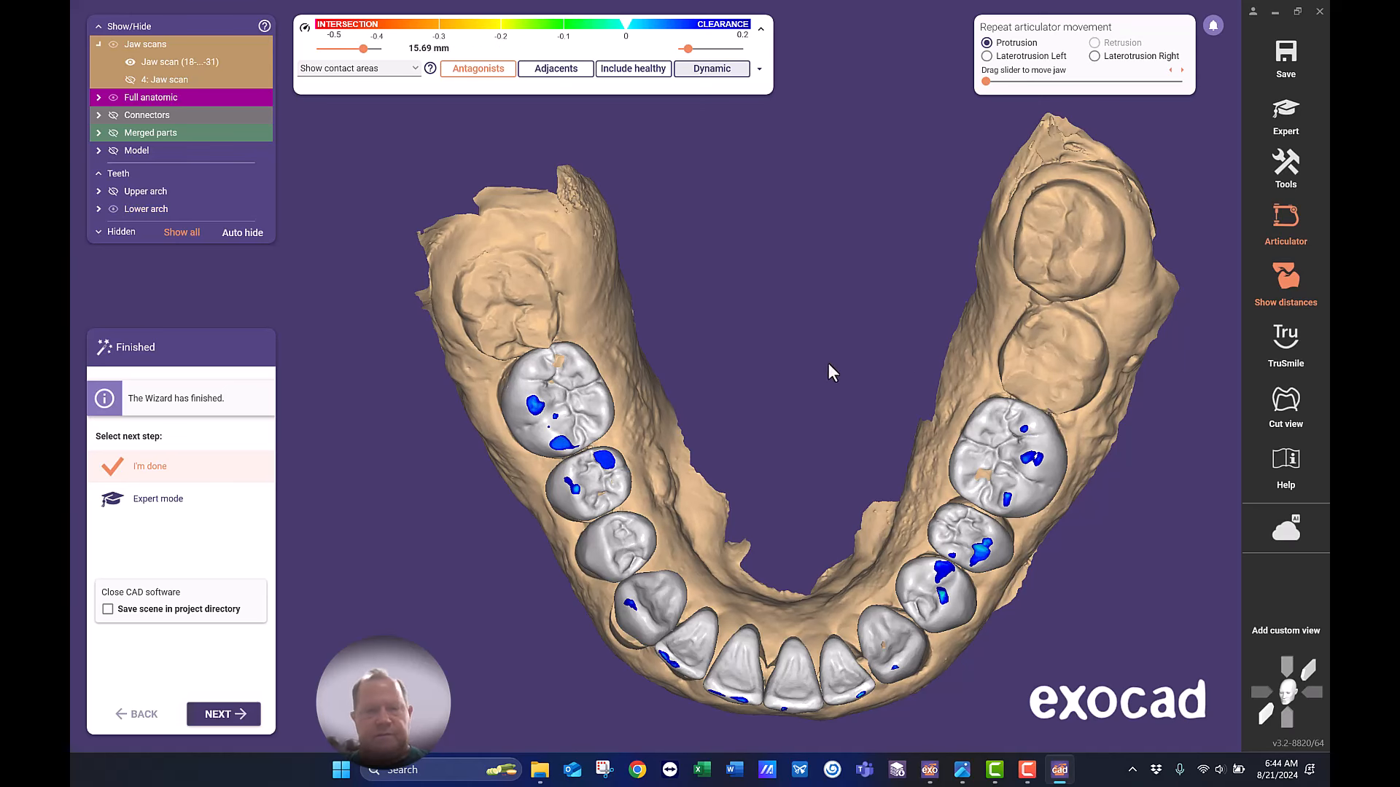
left_click(98, 97)
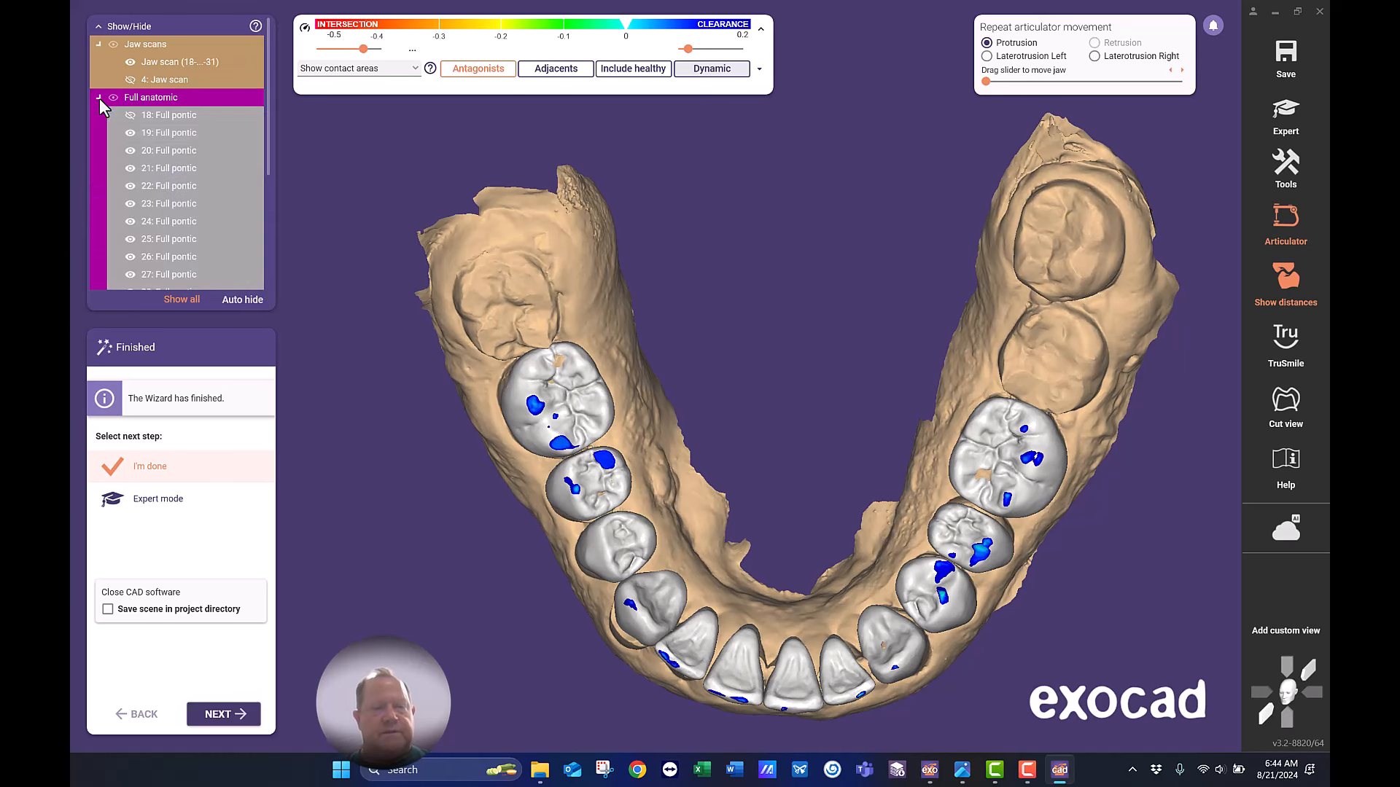
left_click(130, 115)
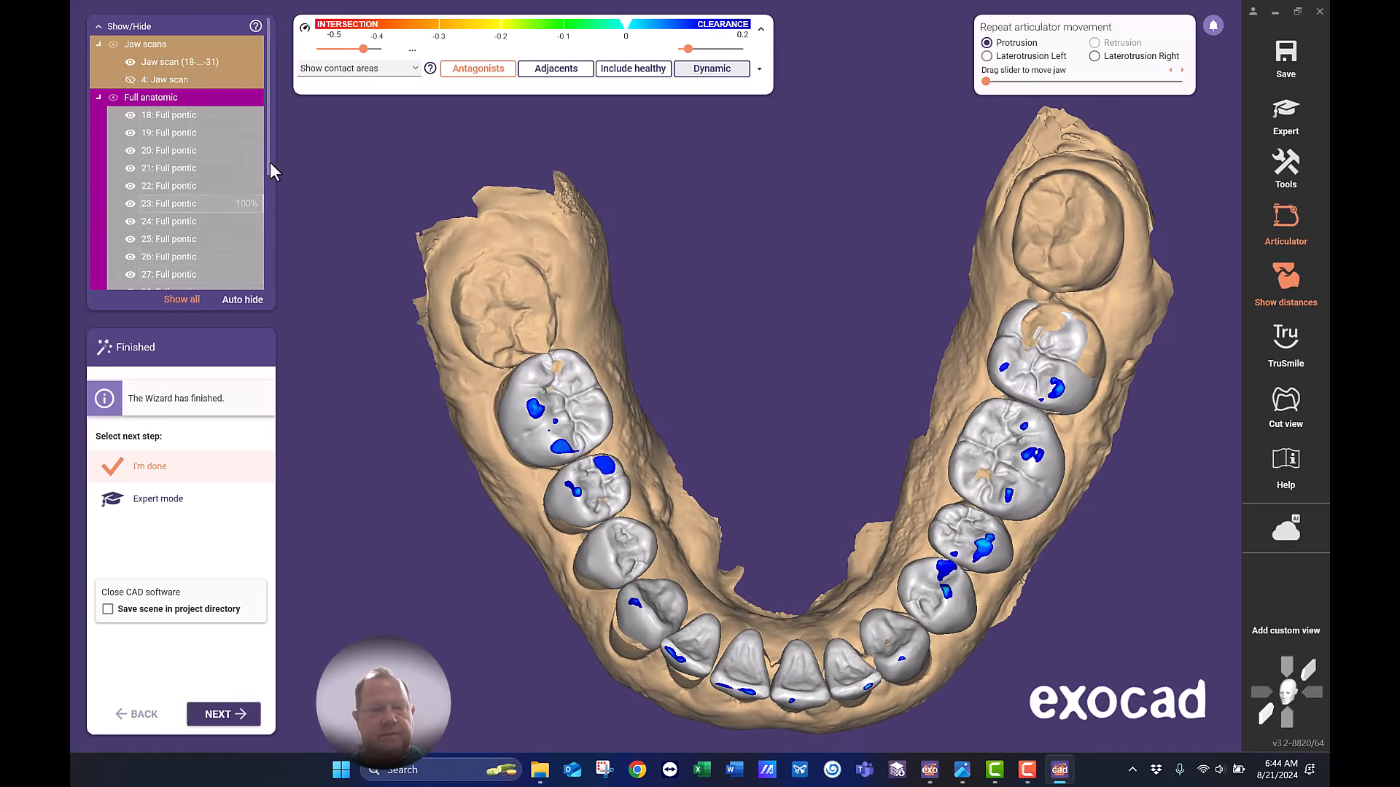
scroll(268, 168, "down", 3)
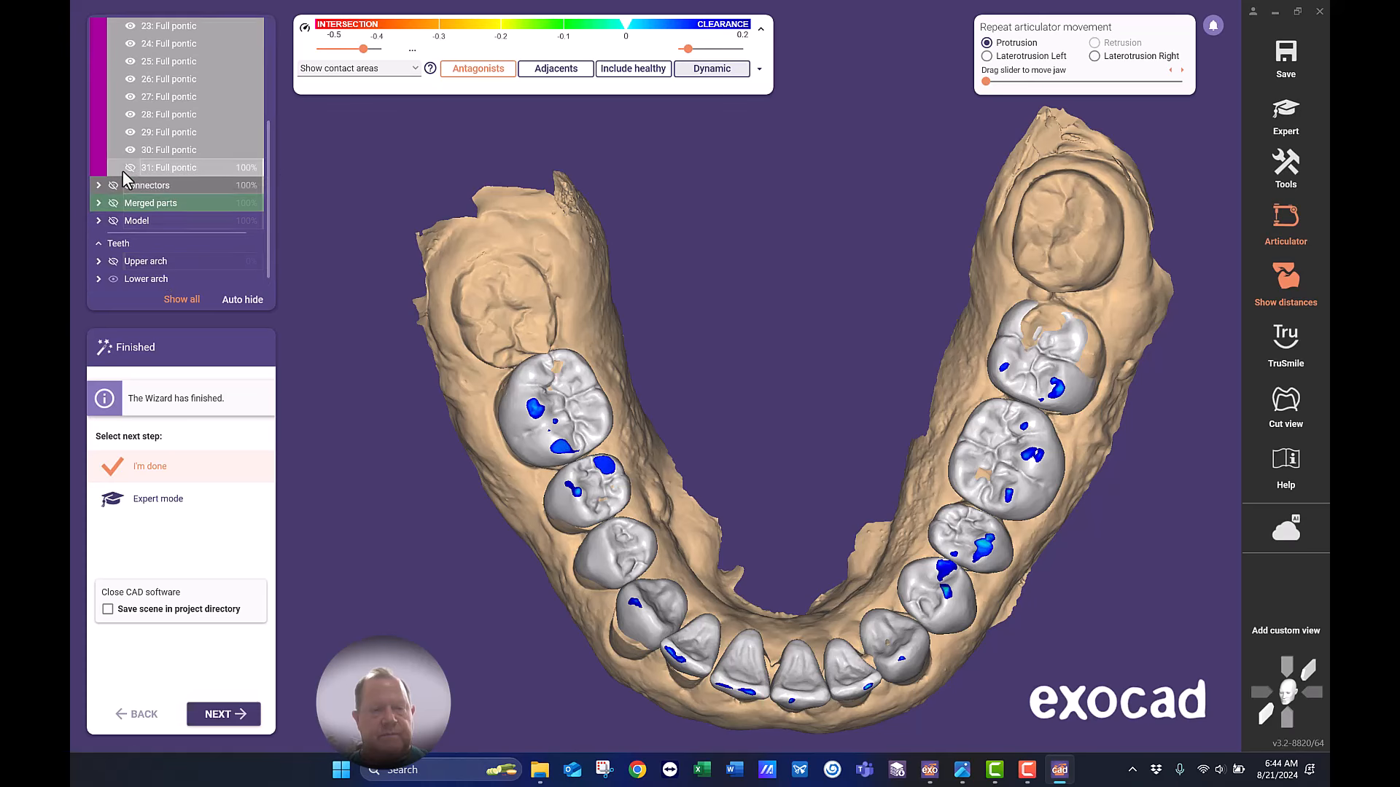
left_click(130, 168)
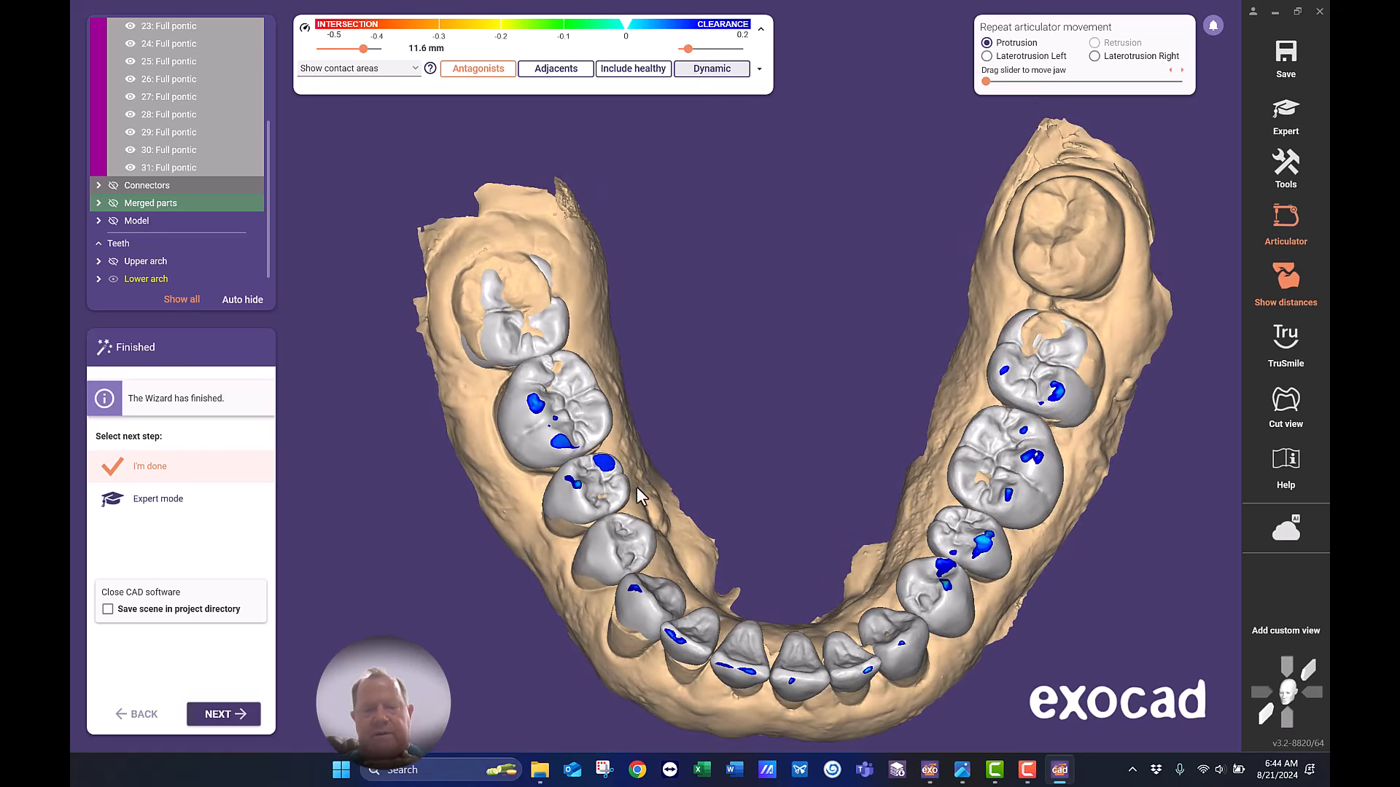
Switch the dynamic contact display on and off repeatedly to compare static and dynamic contacts on the lower teeth.
left_click(718, 84)
left_click(718, 84)
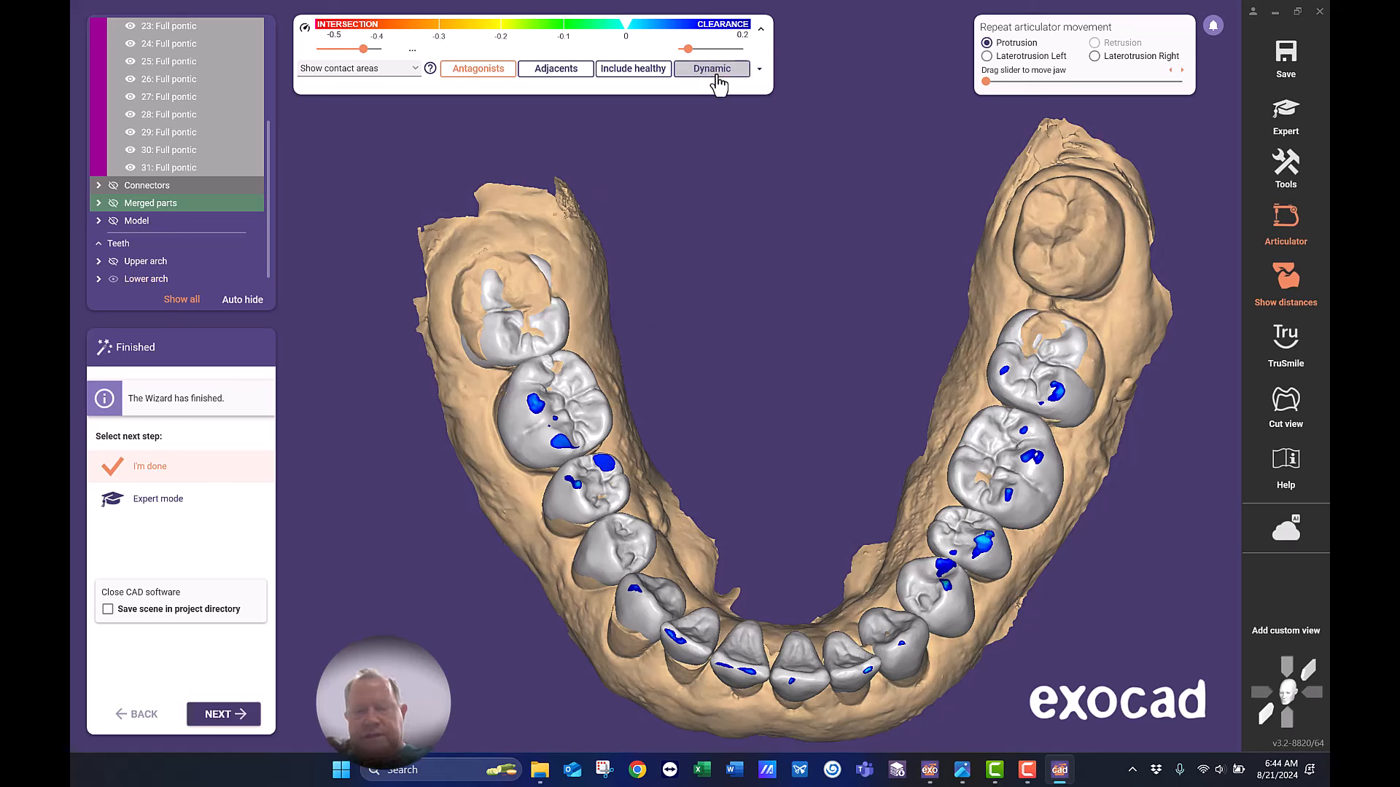
left_click(717, 76)
left_click(718, 76)
left_click(717, 76)
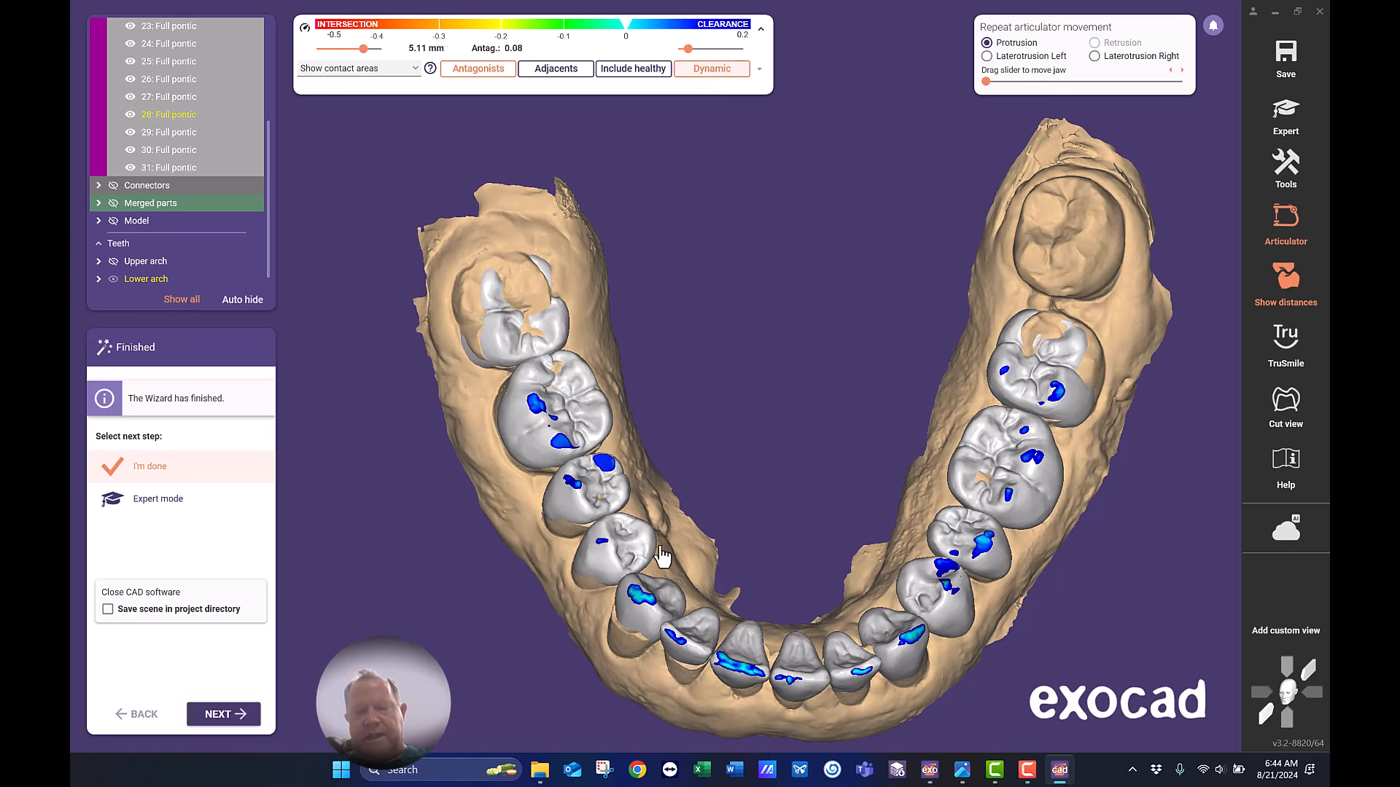
left_click(719, 73)
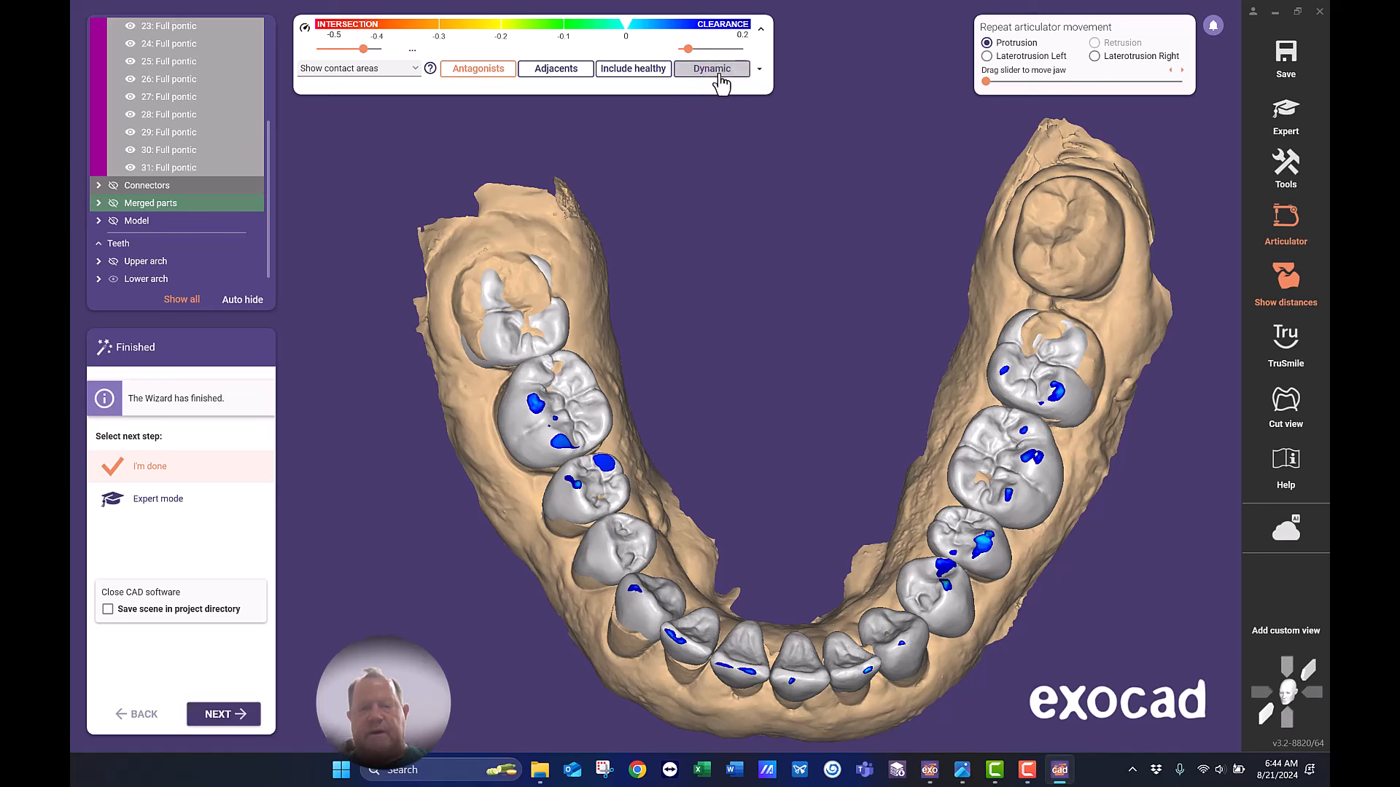
left_click(719, 75)
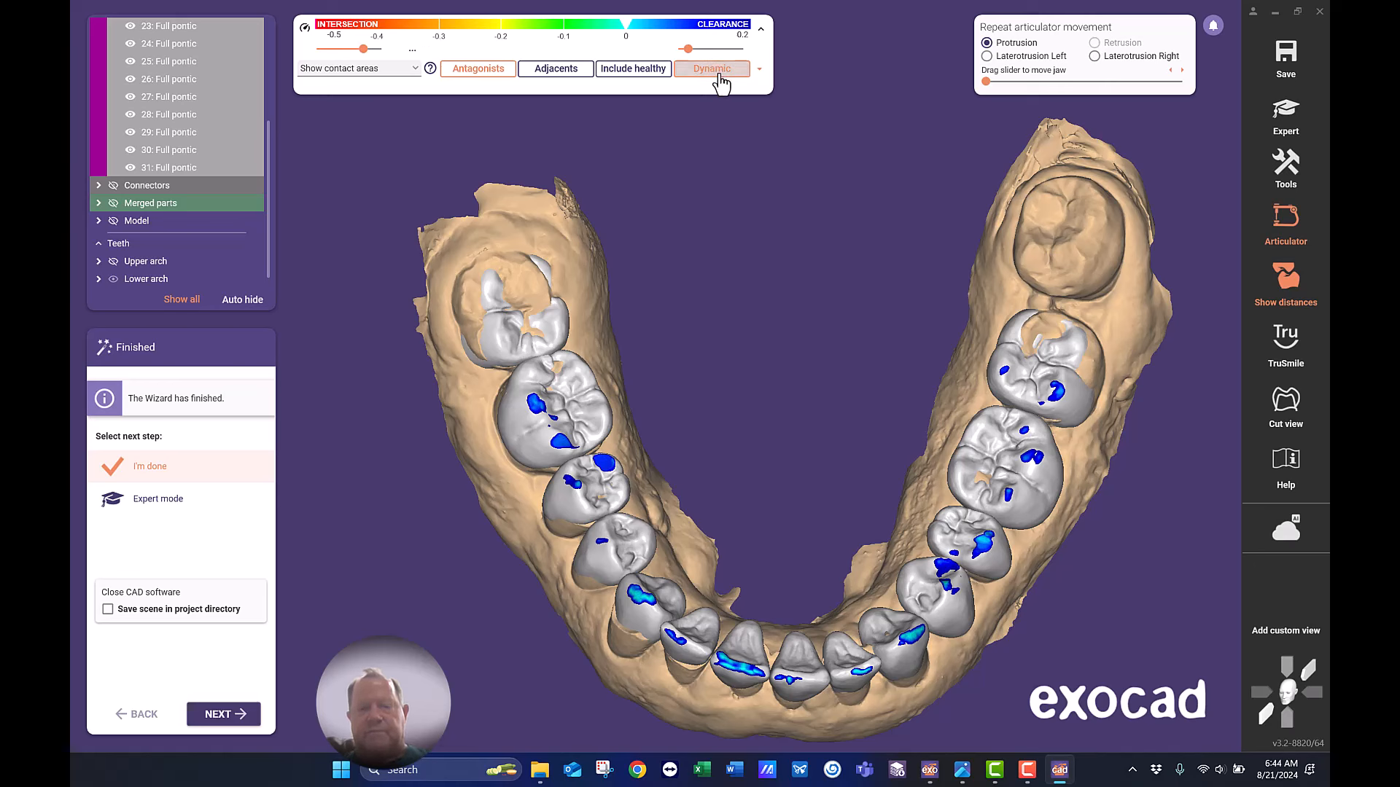
left_click(719, 75)
left_click(719, 75)
left_click(715, 73)
left_click(715, 73)
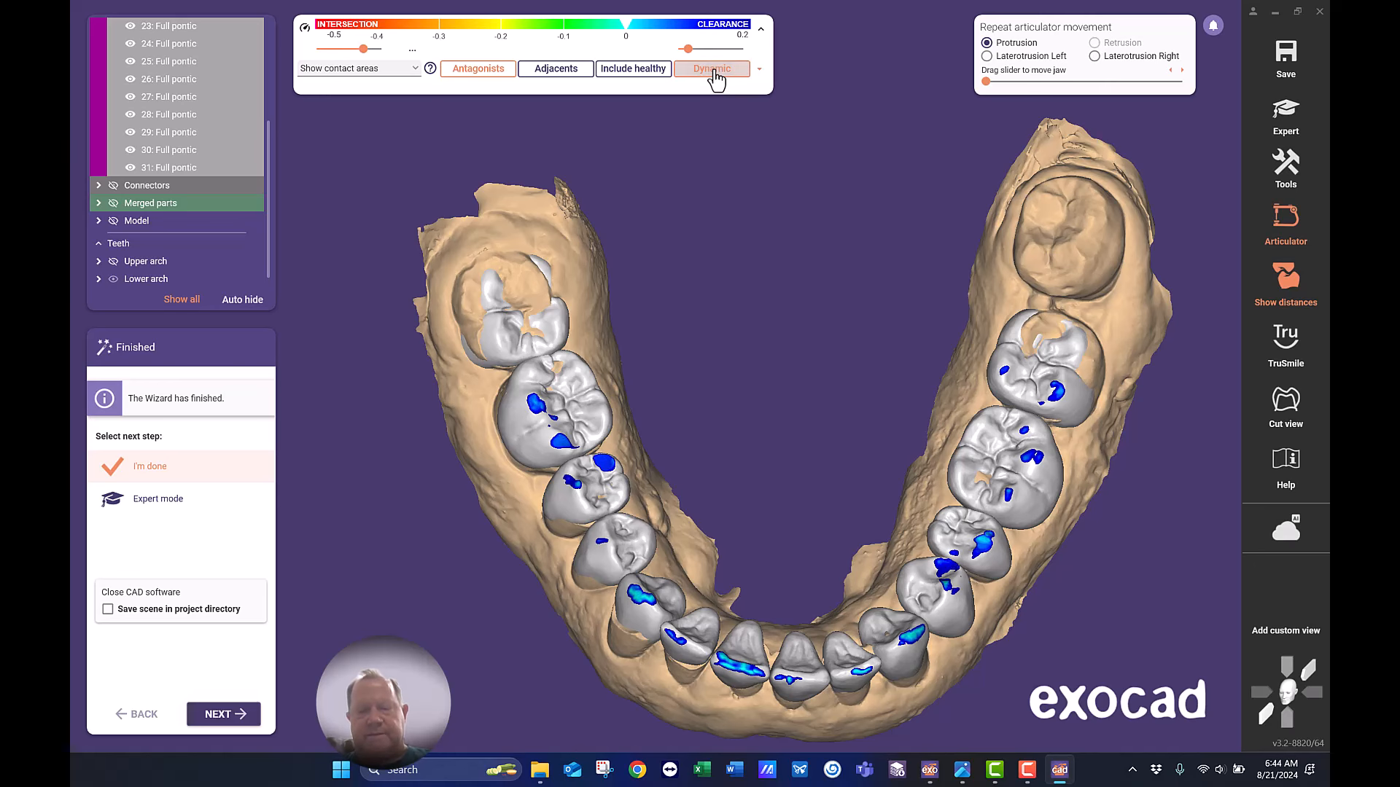
left_click(716, 73)
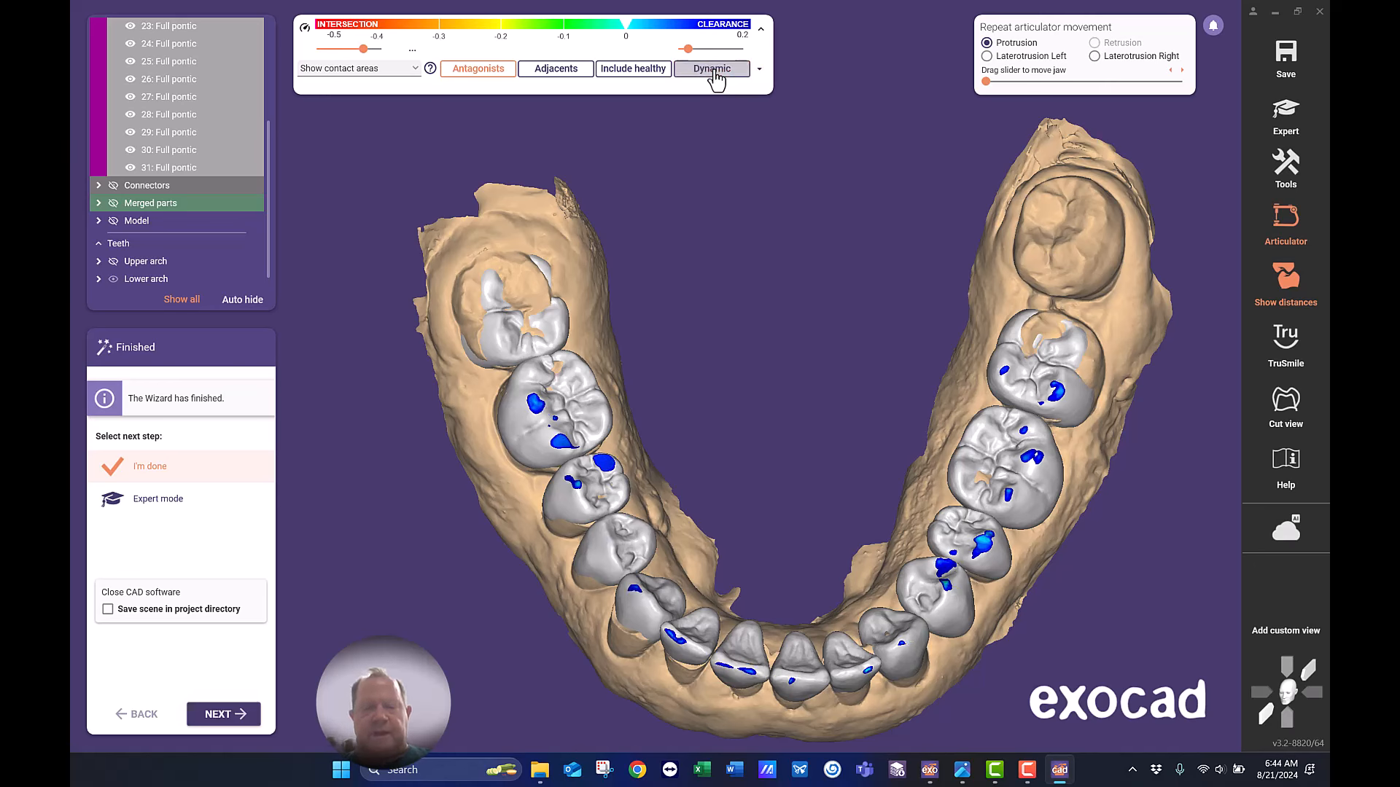
left_click(716, 76)
mouse_move(562, 438)
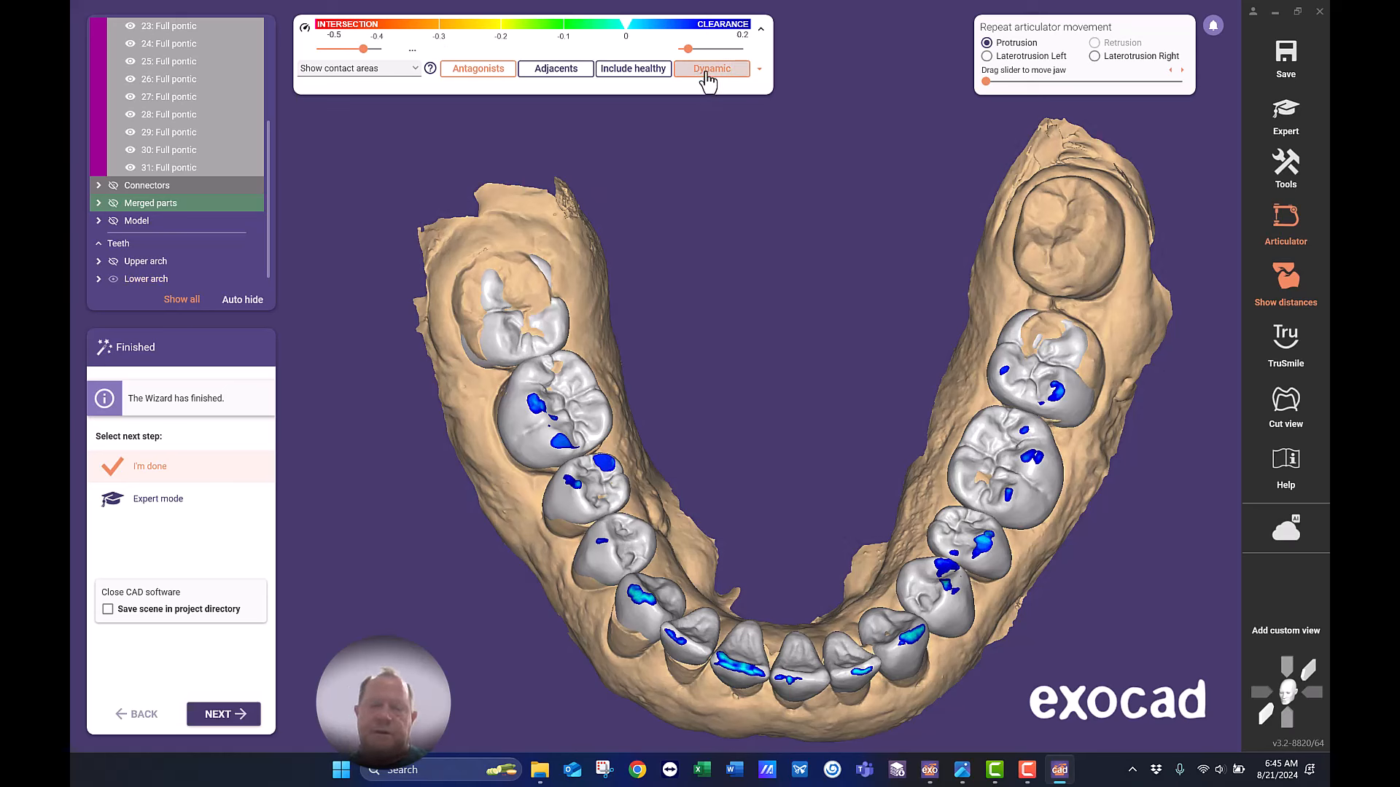
left_click(706, 74)
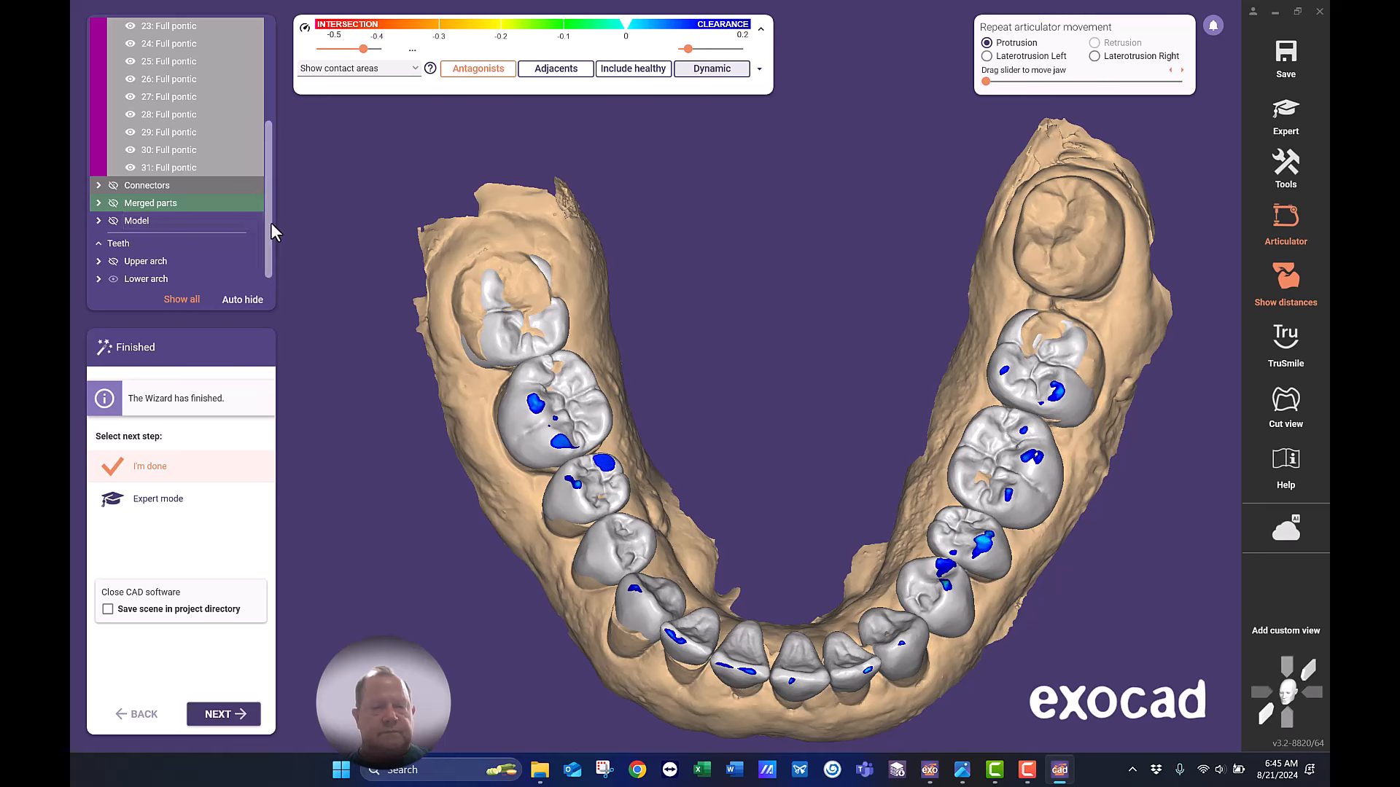
Hide the entire full anatomic group, leaving only the lower jaw scan displayed.
left_click_drag(269, 222, 287, 109)
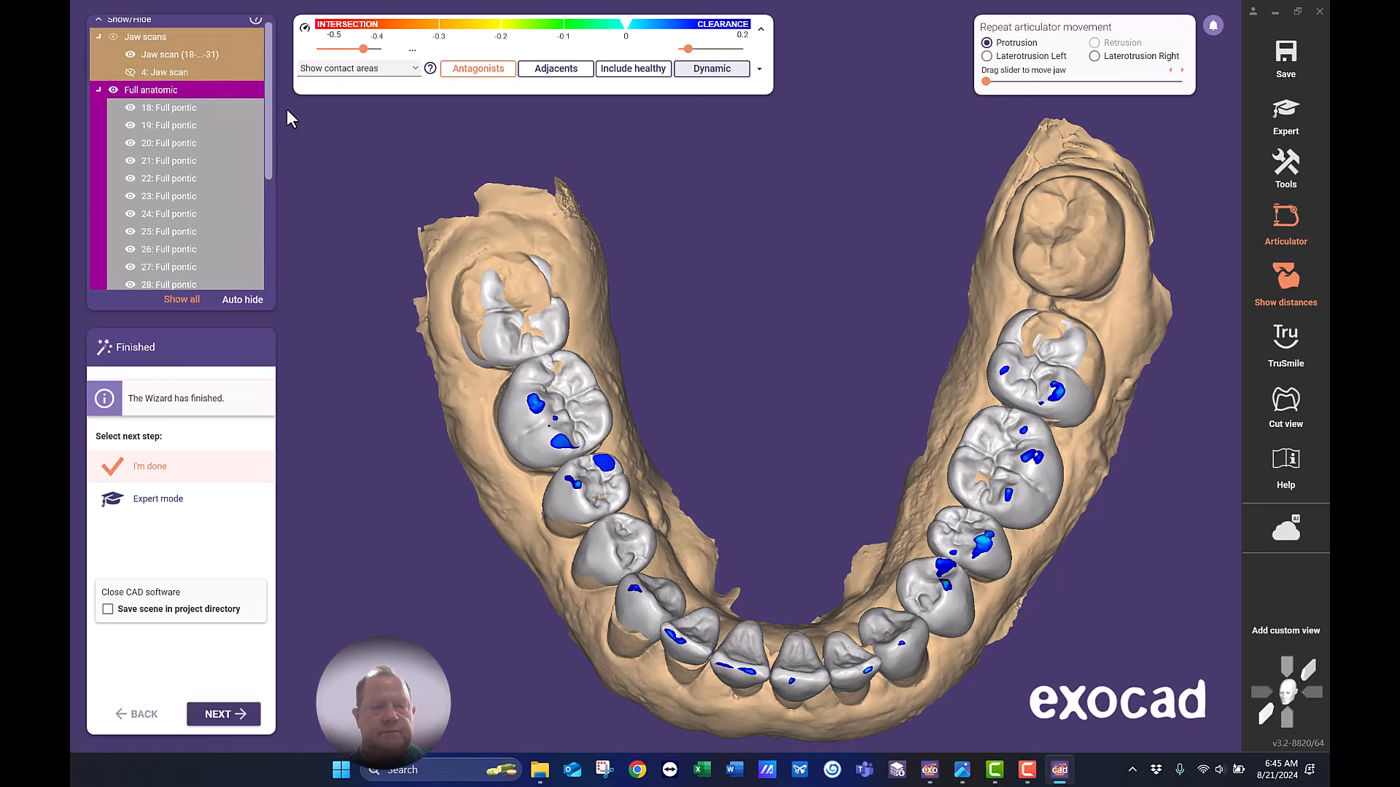
left_click(114, 100)
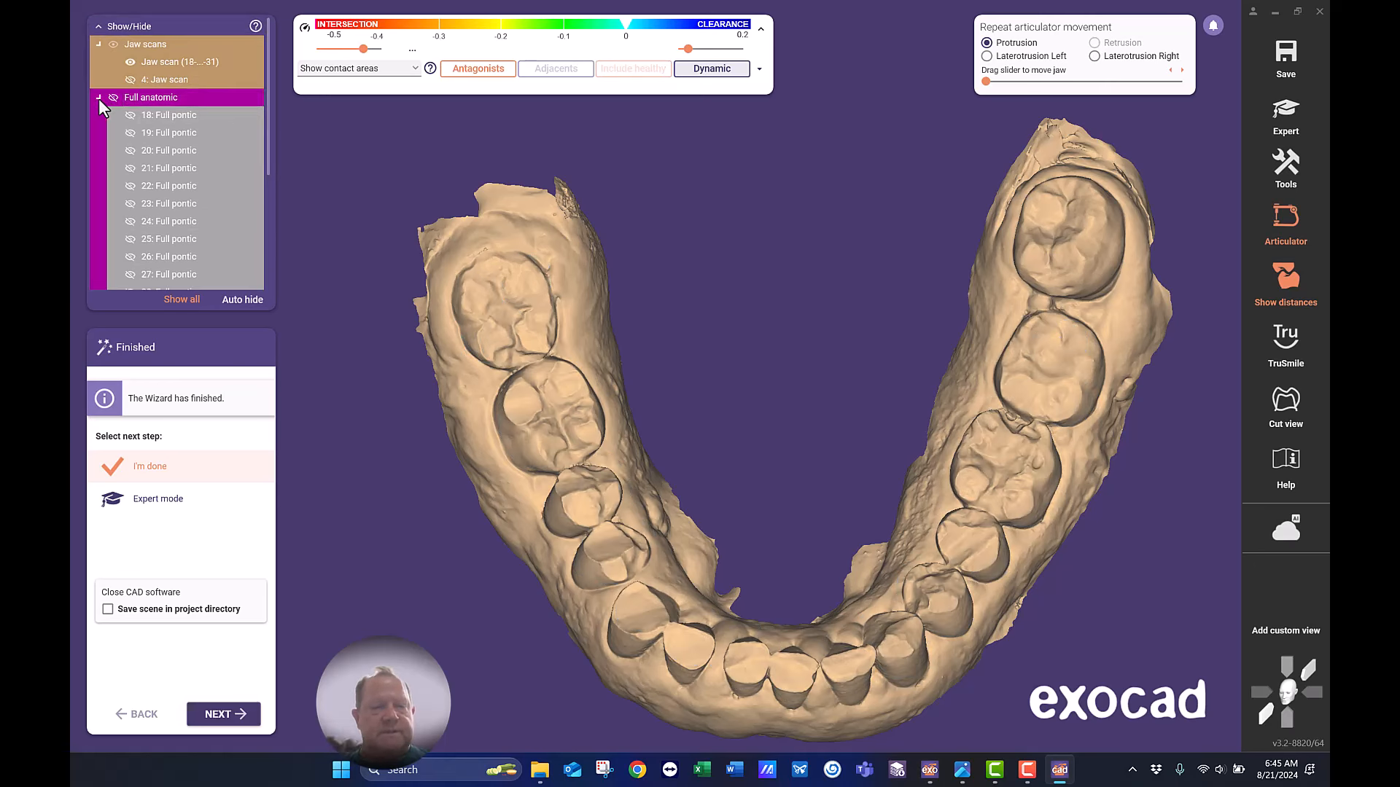
Hide the jaw scans group and display the model group with both model bases.
left_click(112, 44)
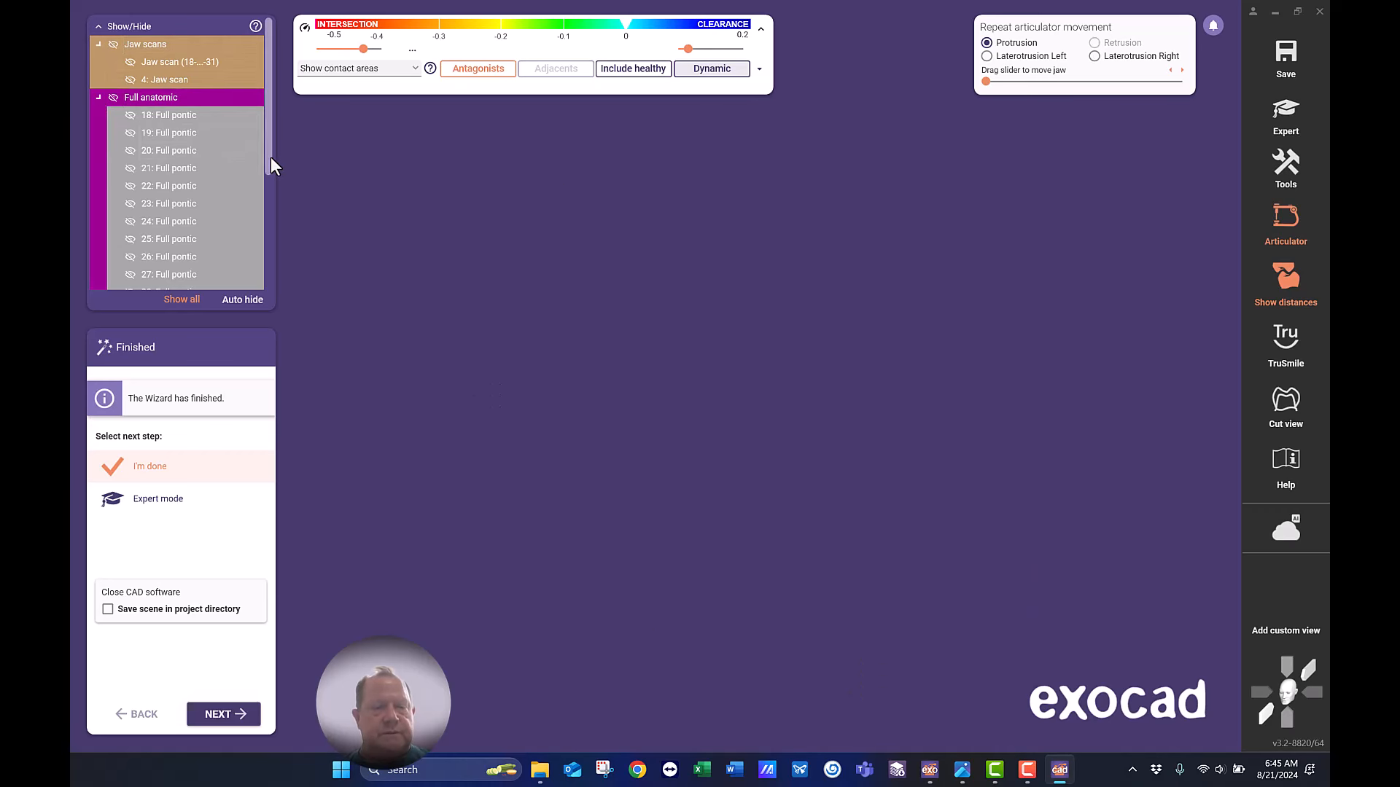
left_click_drag(269, 156, 268, 278)
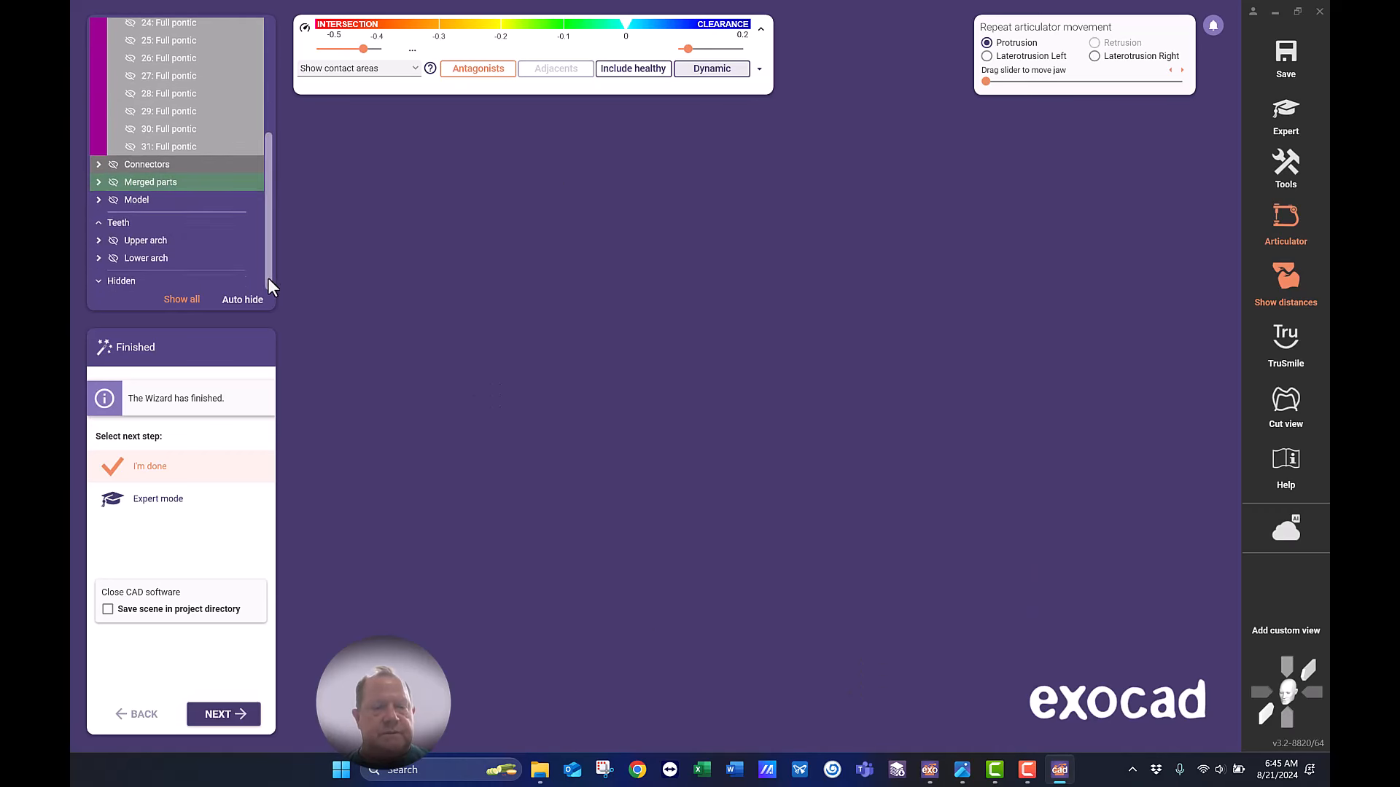
left_click(112, 199)
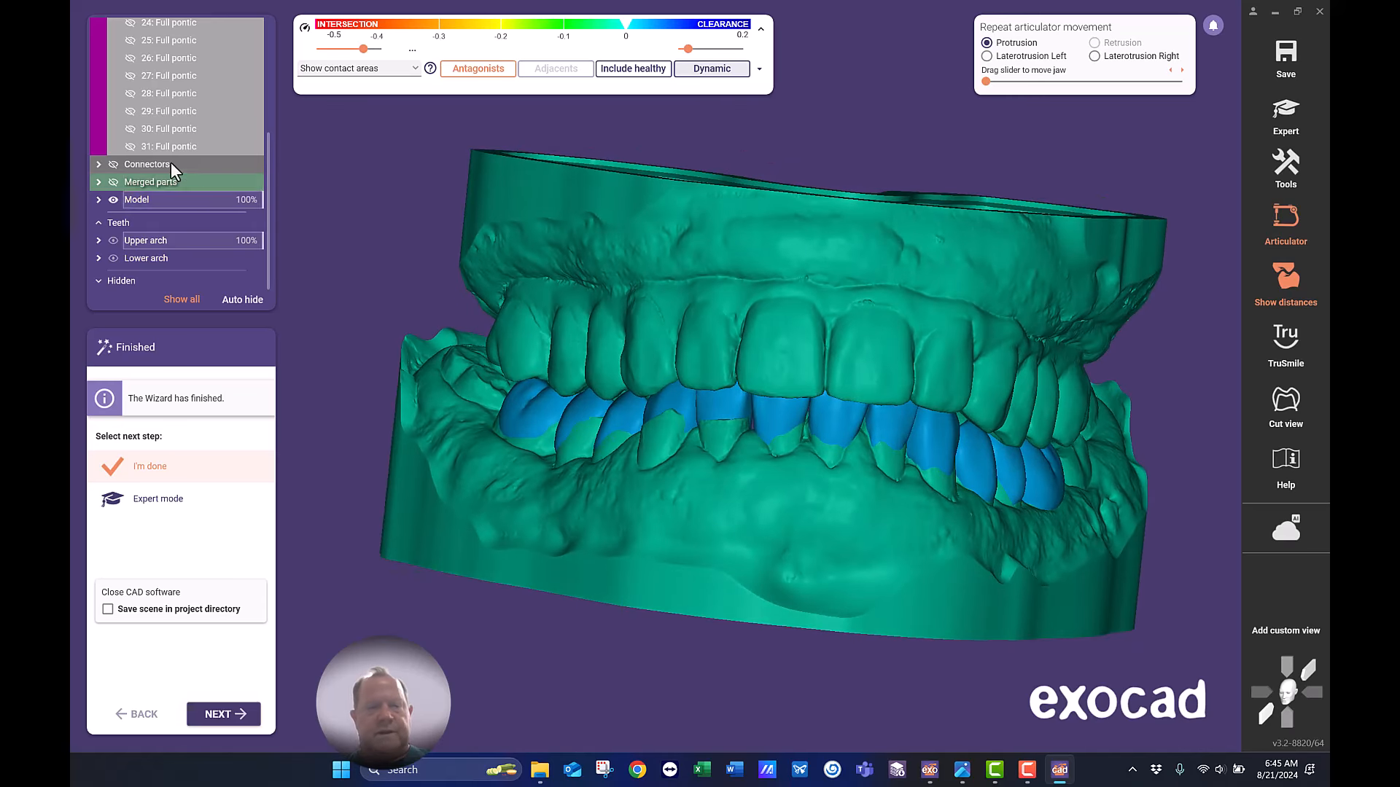
Preview the merged bridge (18-...-29) on the models and hide the merged parts group again.
left_click(98, 182)
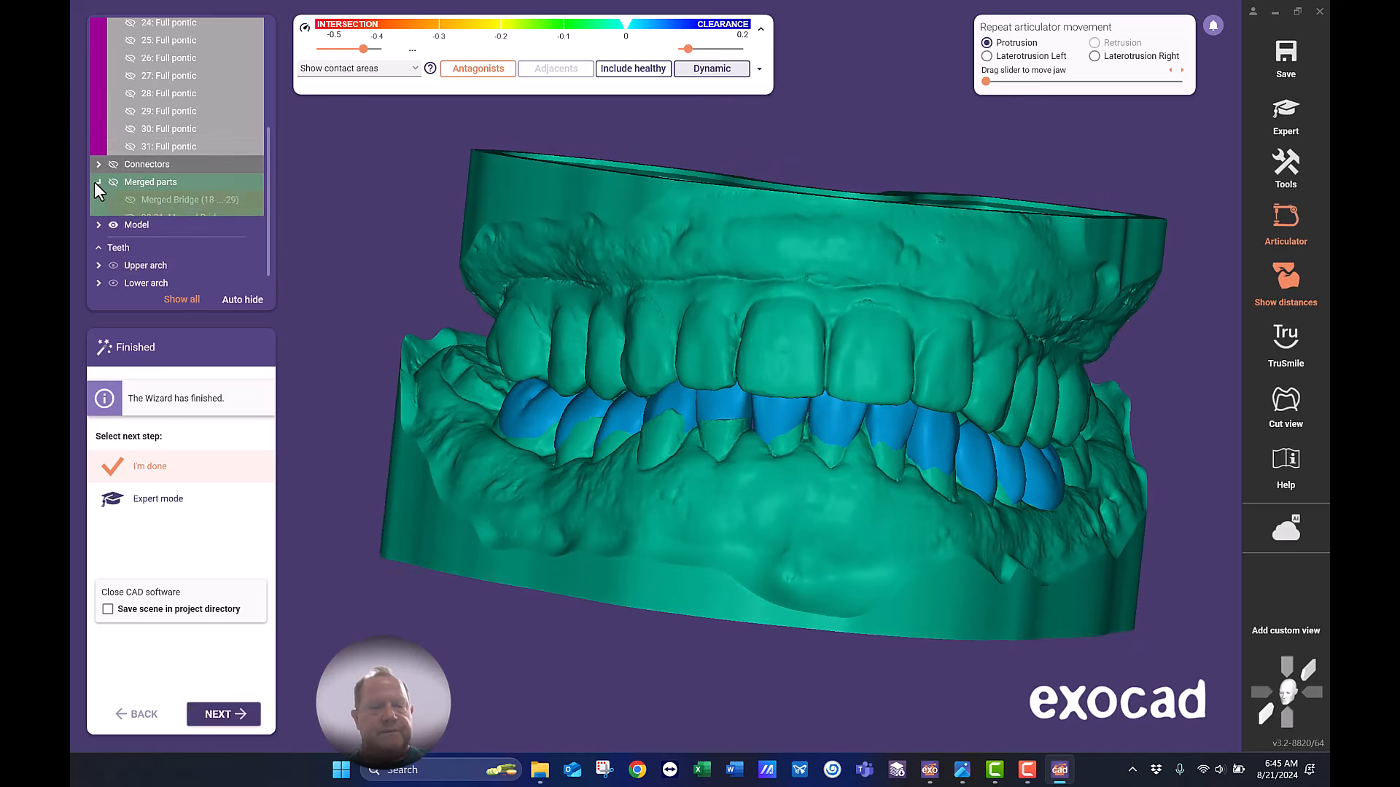
left_click(130, 199)
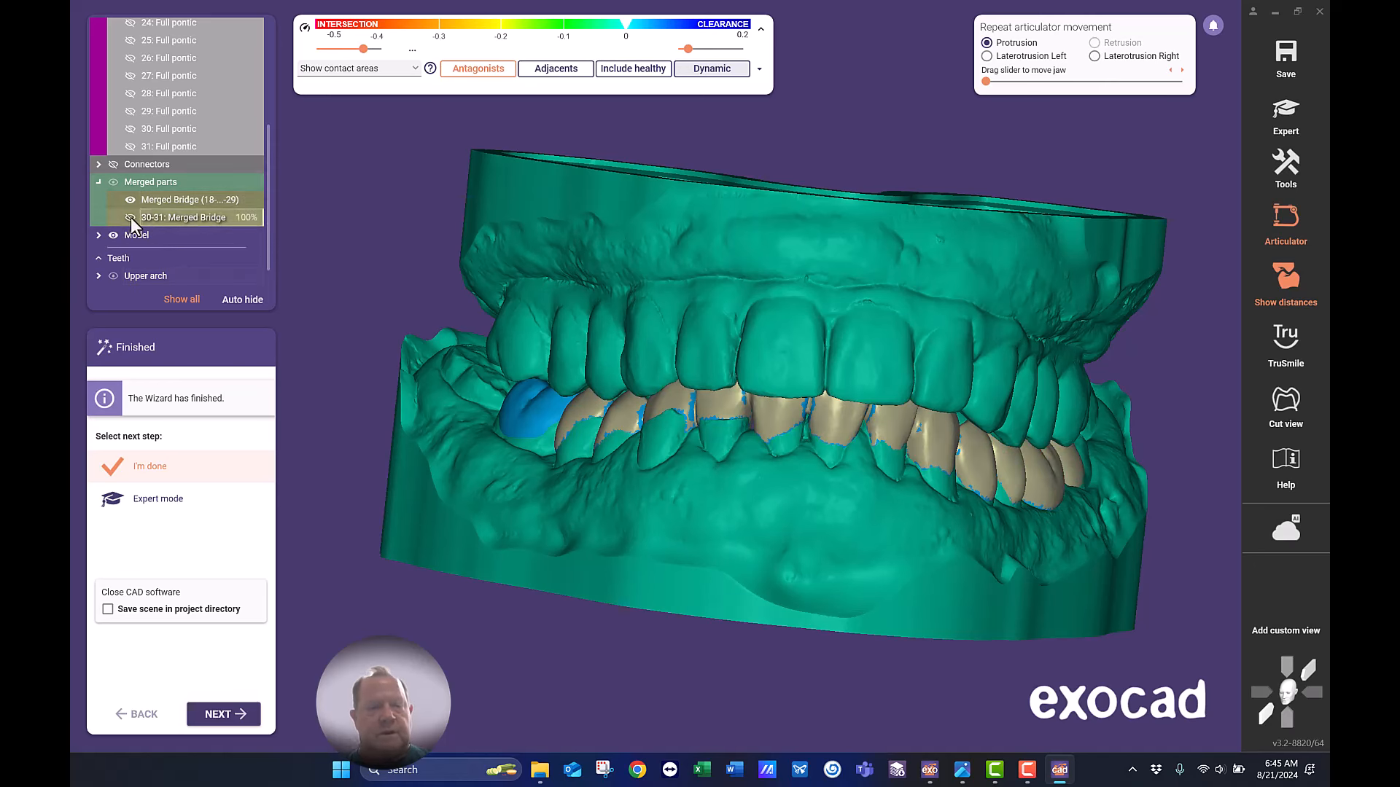
left_click(112, 182)
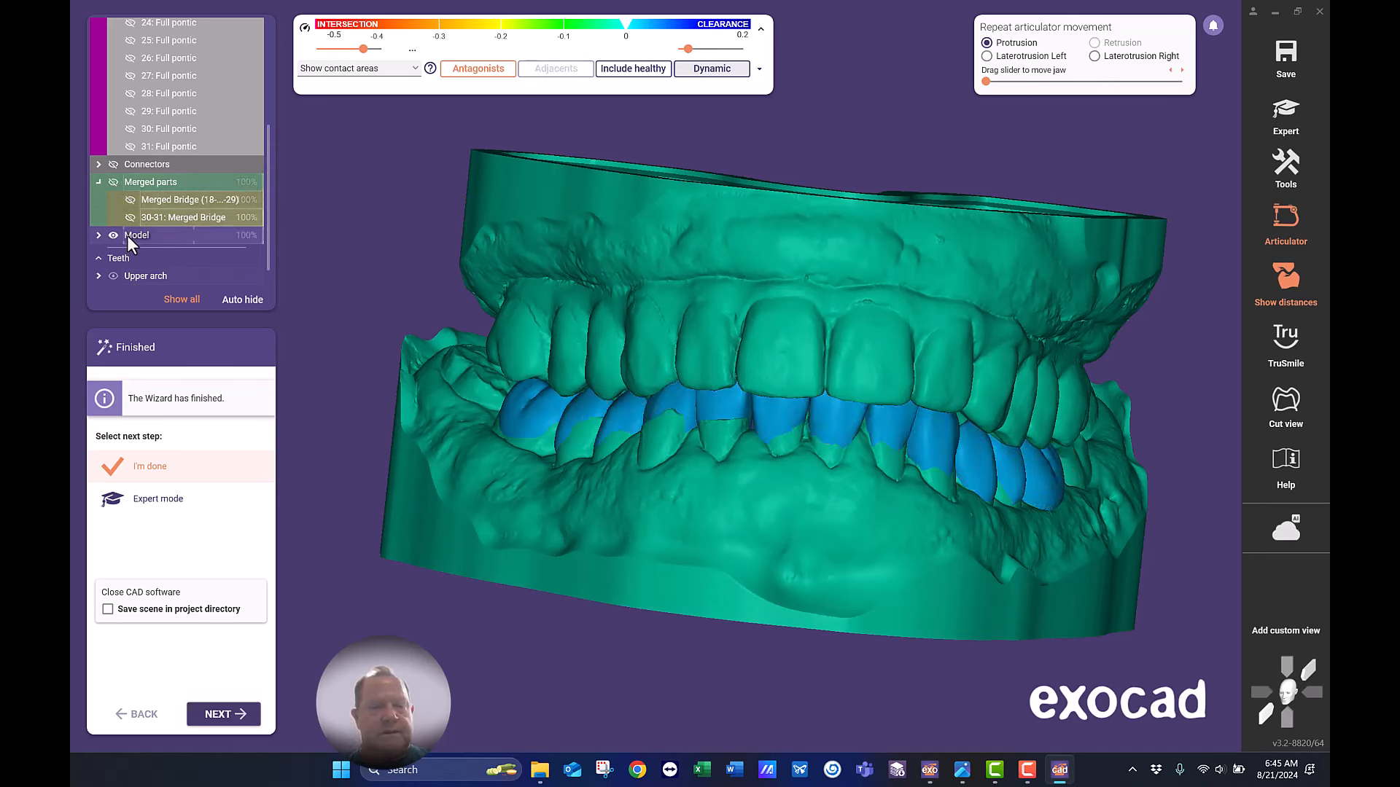
Hide the upper model base (4) and examine the lower model with its waxup from occlusal and front views.
left_click(98, 234)
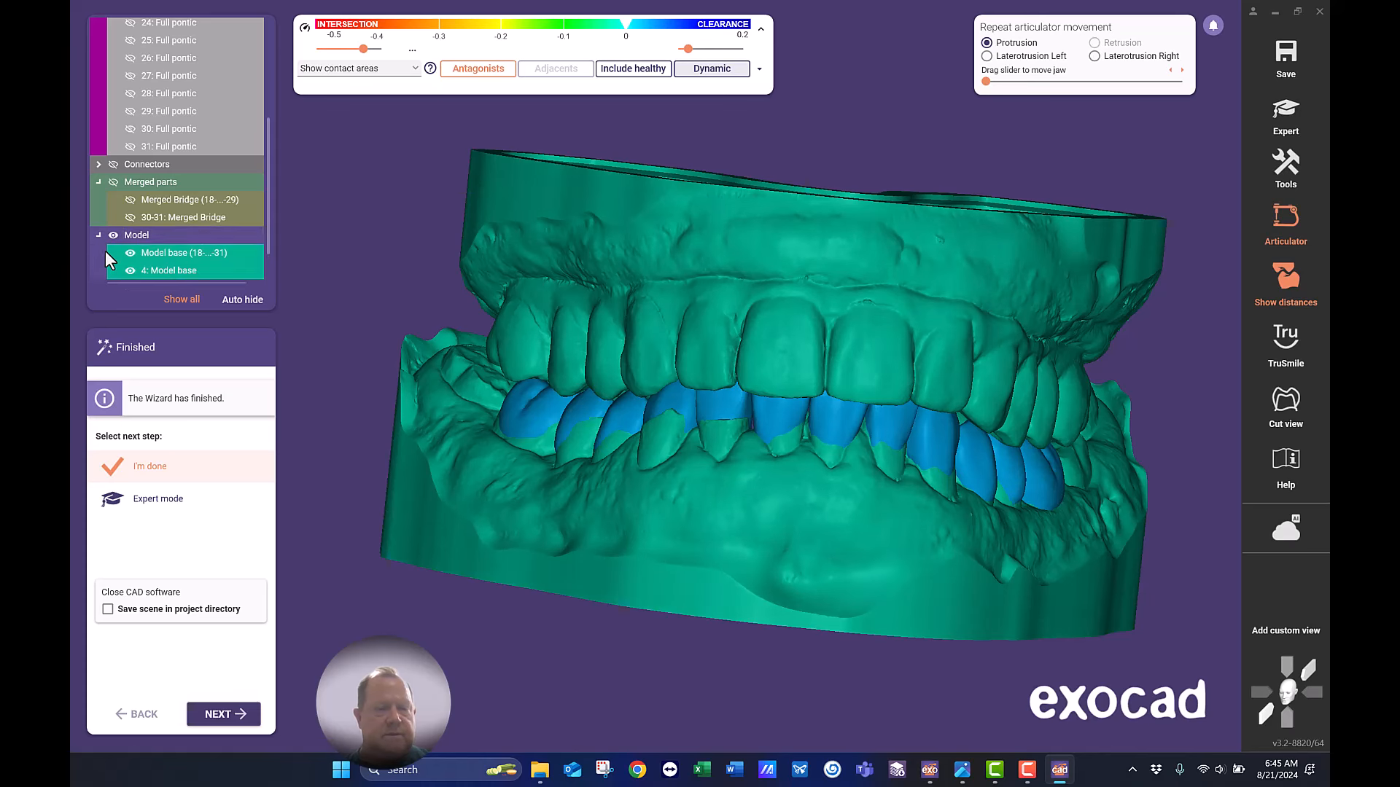
left_click(130, 270)
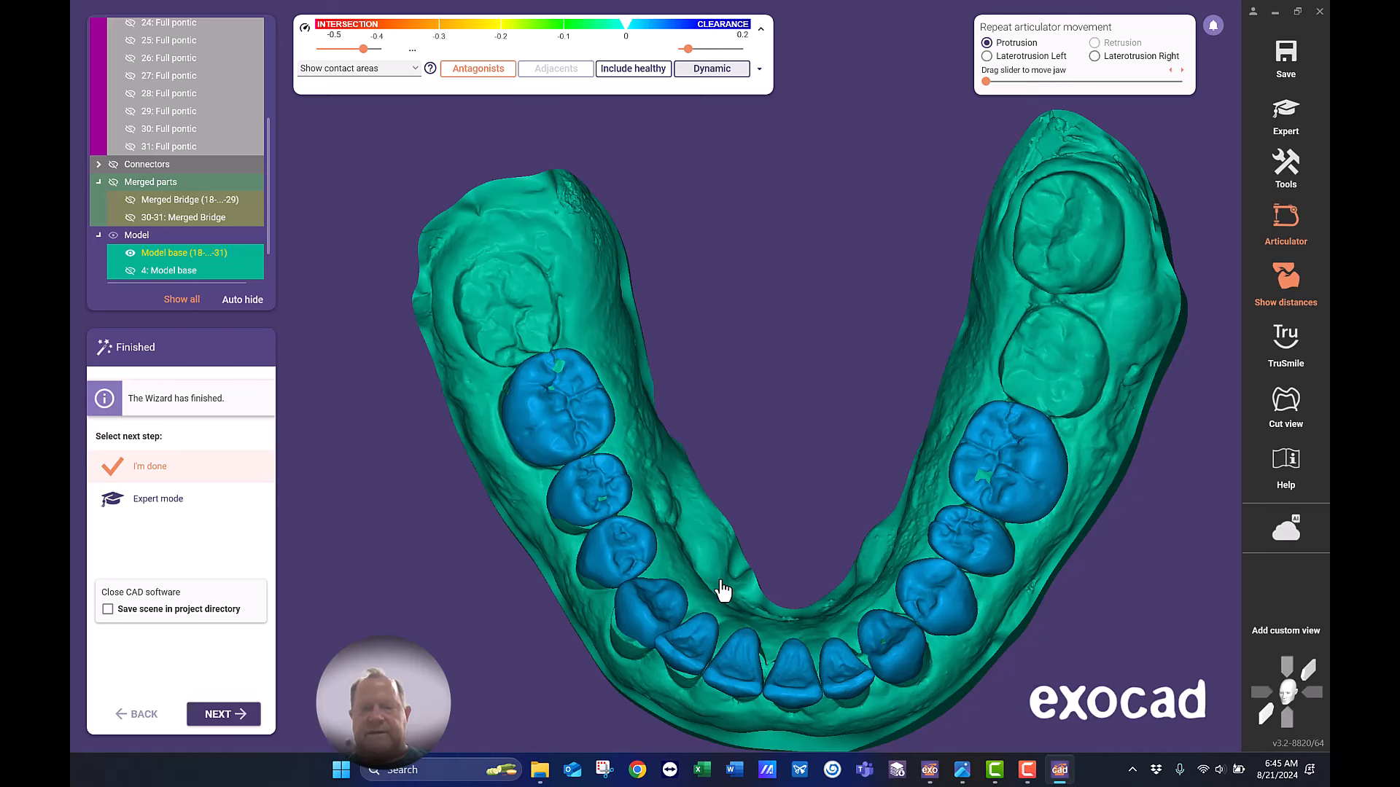
right_click_drag(720, 514, 724, 509)
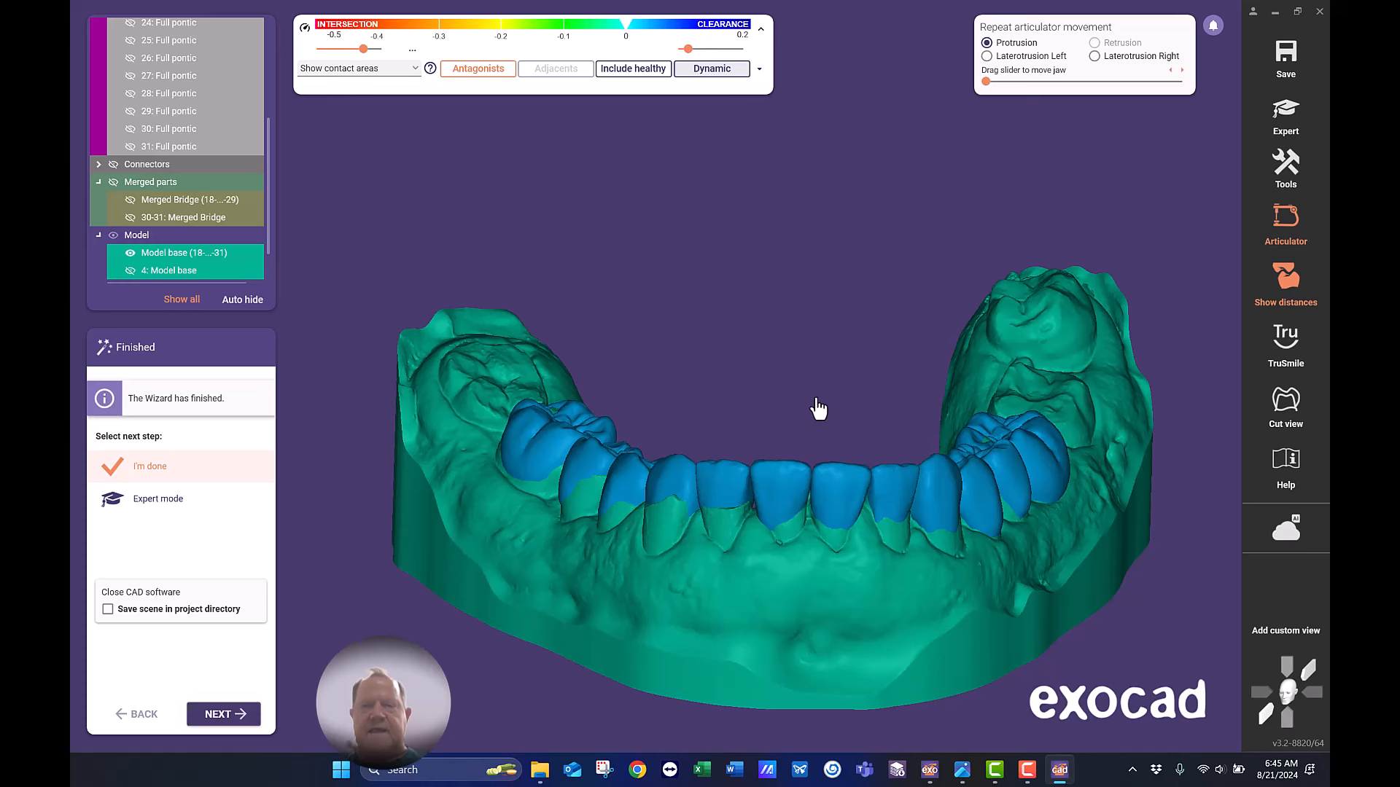
right_click_drag(769, 330, 769, 331)
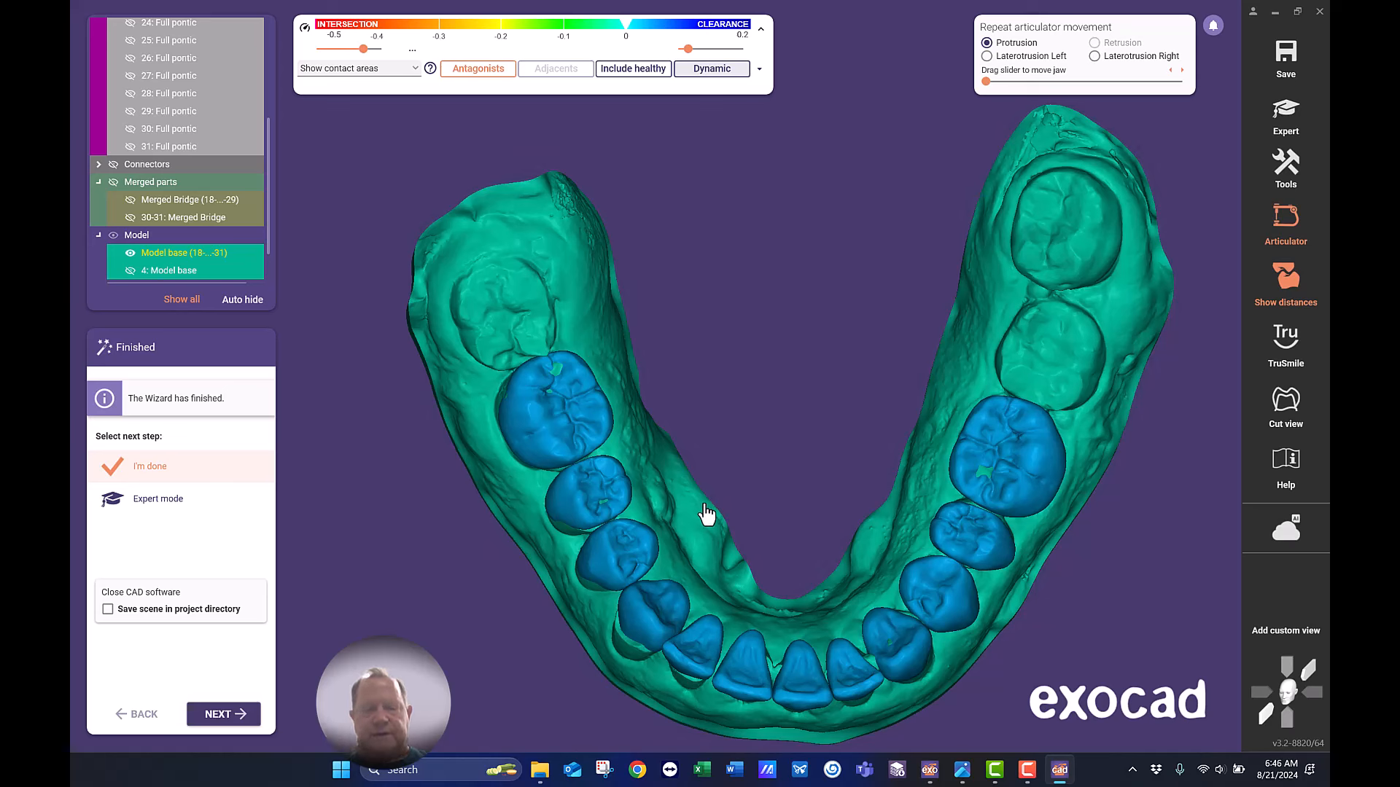
right_click_drag(706, 506, 707, 509)
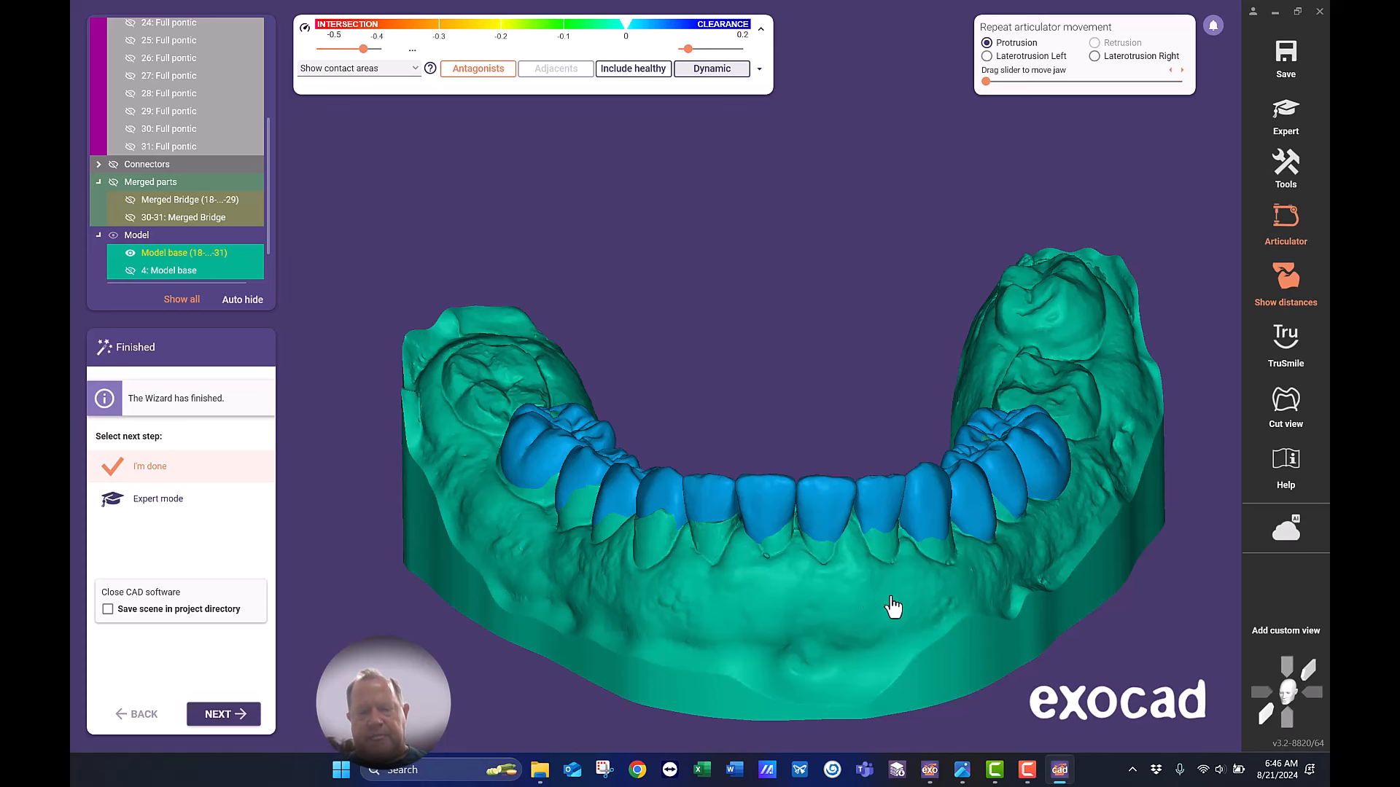
right_click_drag(792, 568, 796, 587)
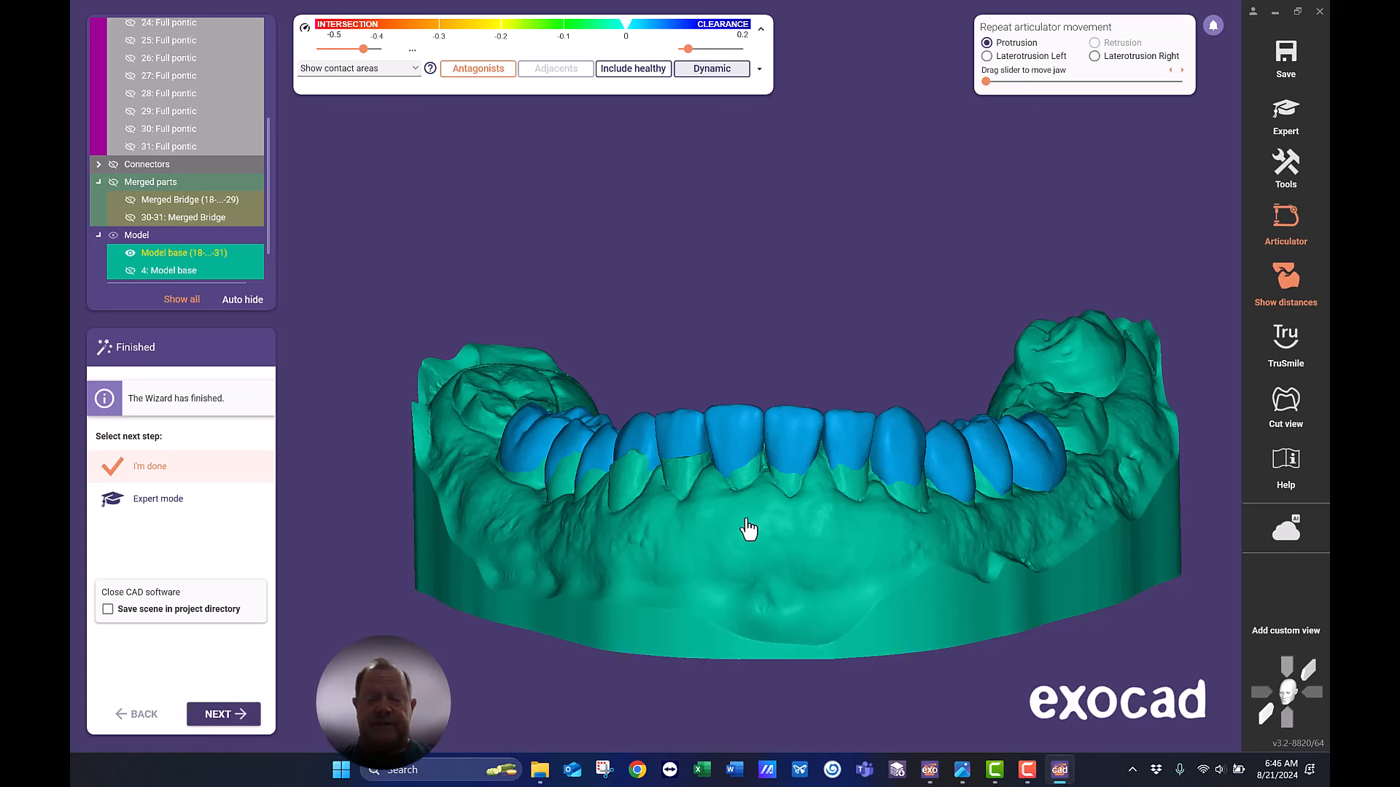
right_click_drag(720, 514, 721, 515)
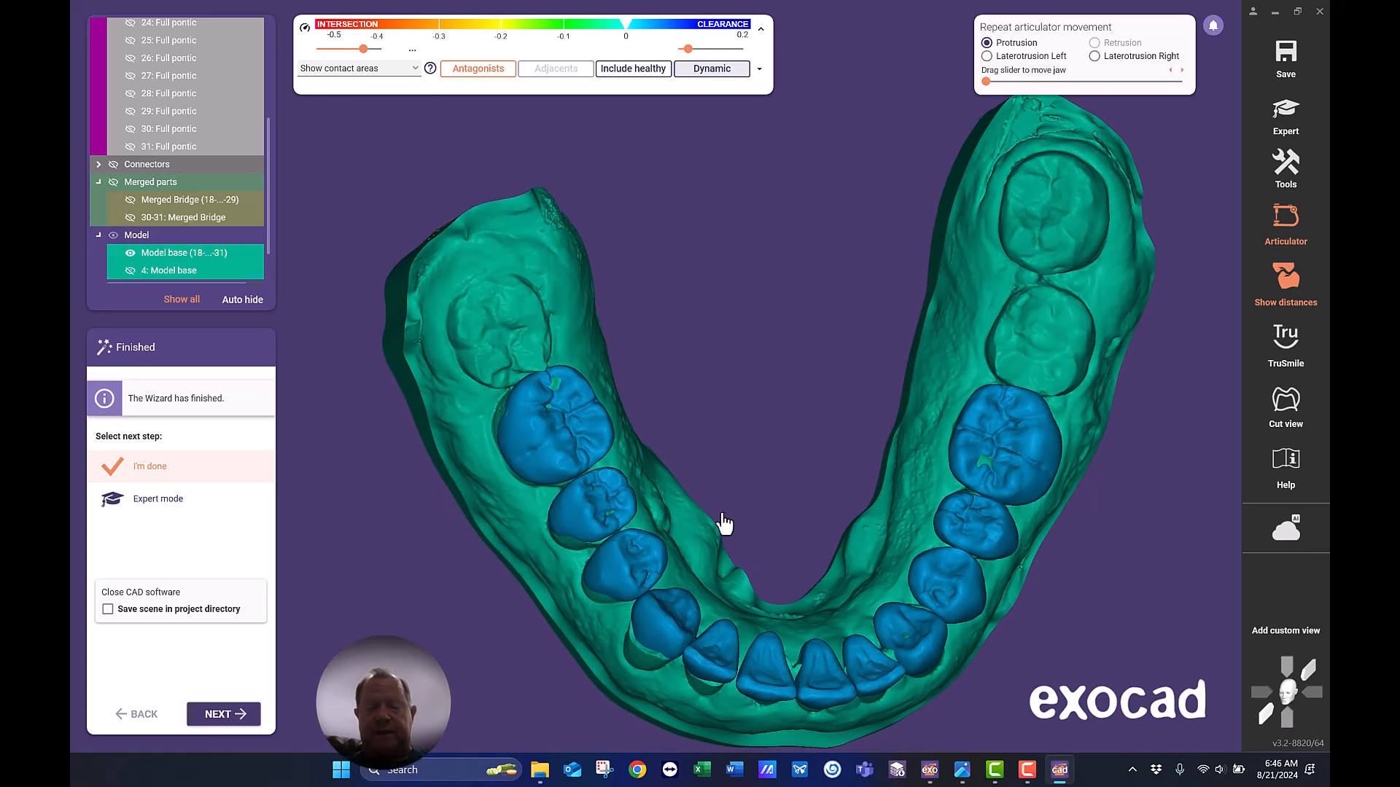
middle_click_drag(721, 514, 690, 485)
right_click_drag(690, 485, 691, 485)
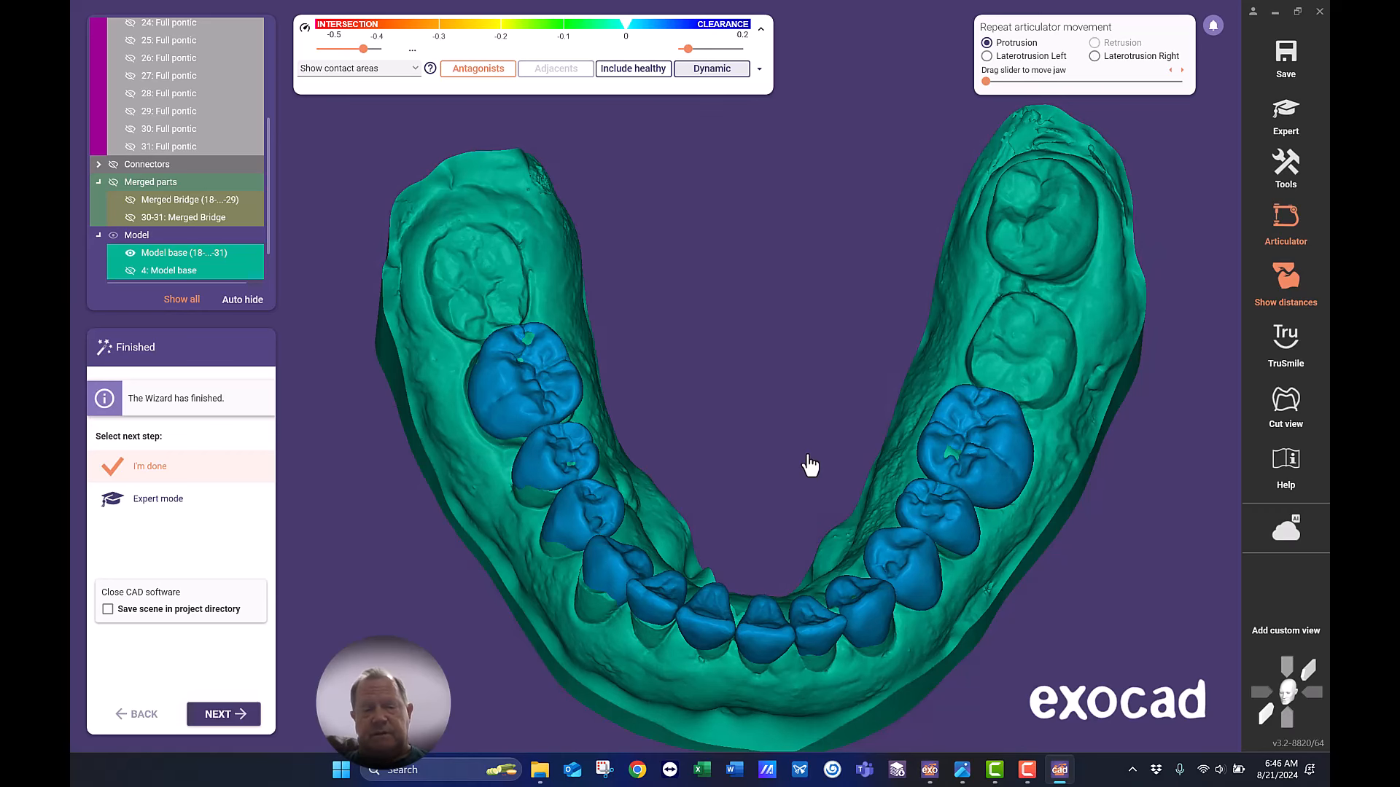
right_click_drag(808, 460, 808, 454)
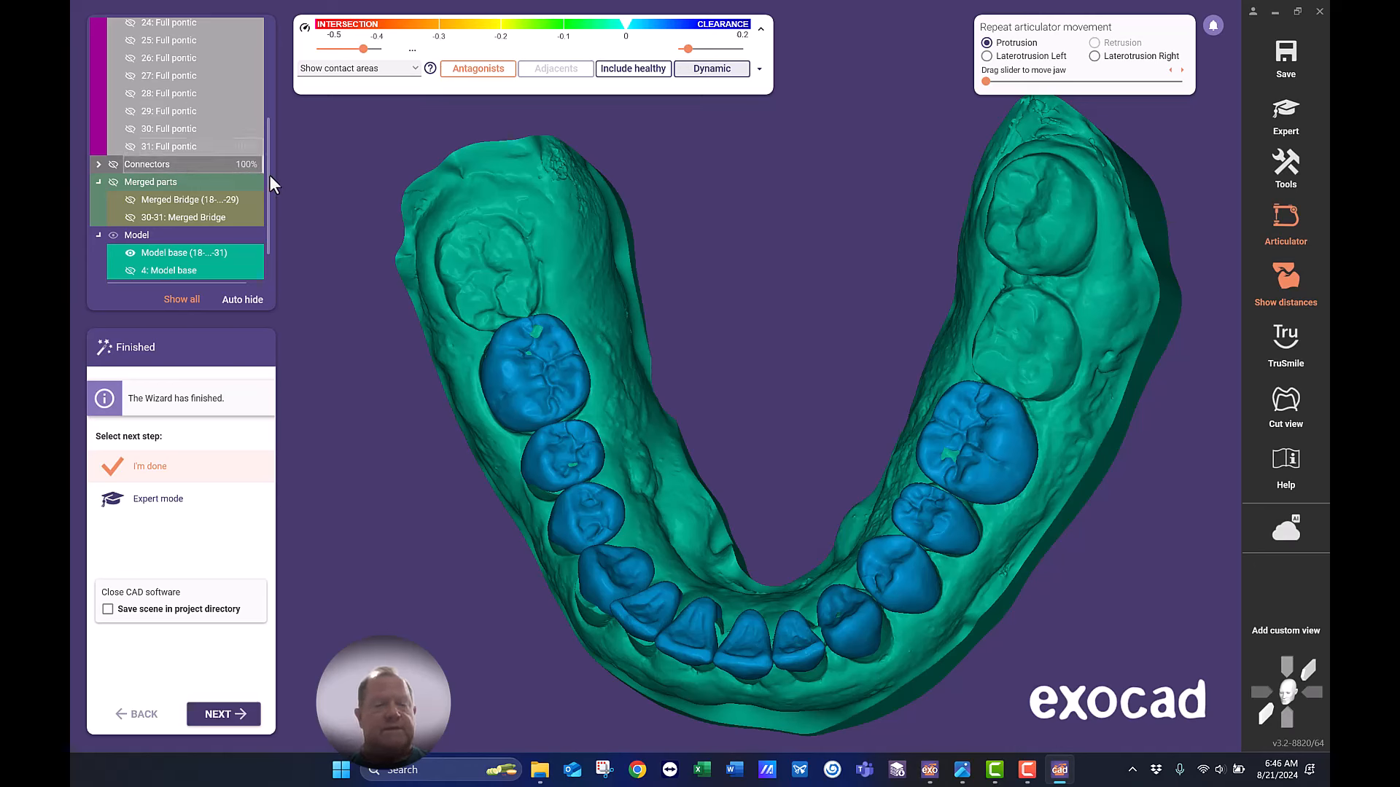
Display the full anatomic group on the lower model and hide full pontics 18, 19, 20 and 21.
left_click_drag(270, 182, 275, 73)
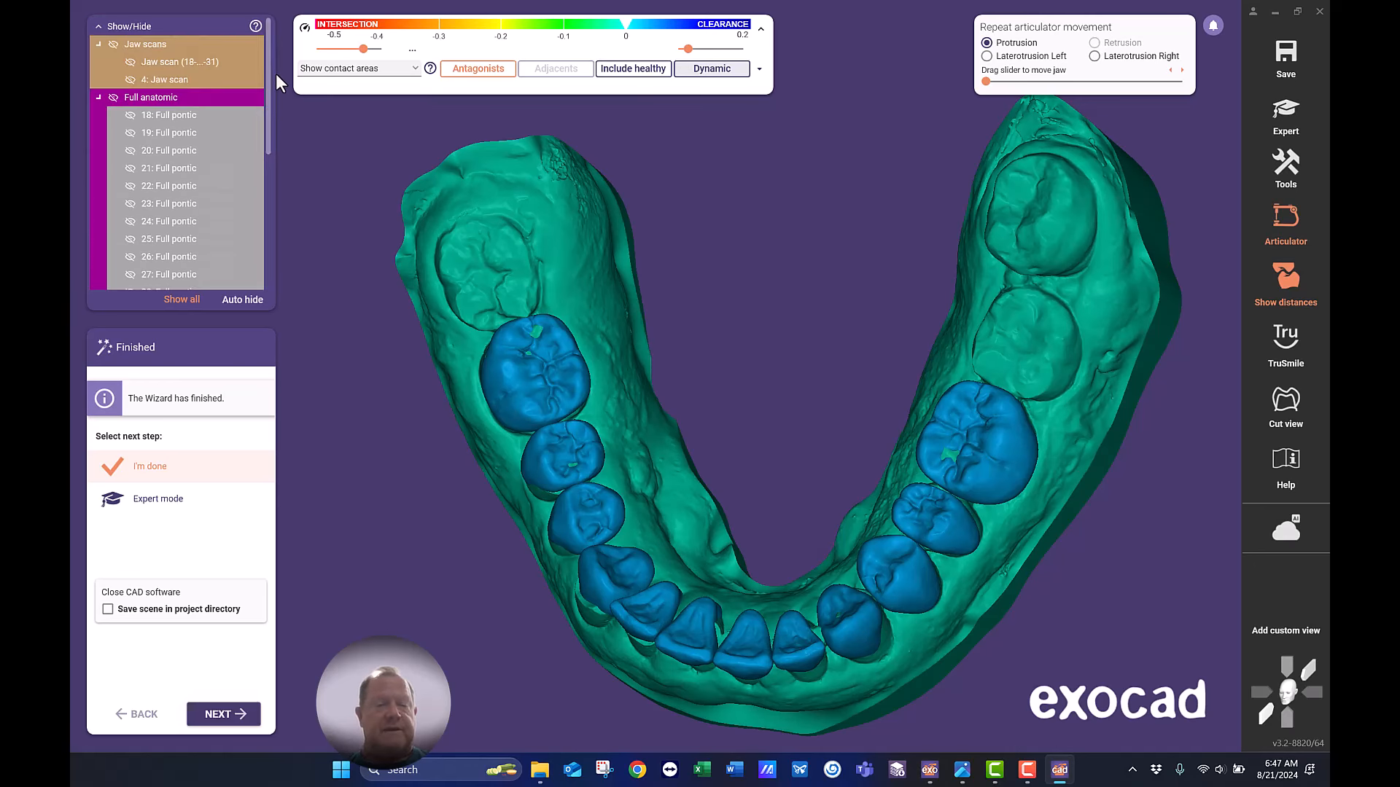
left_click(112, 97)
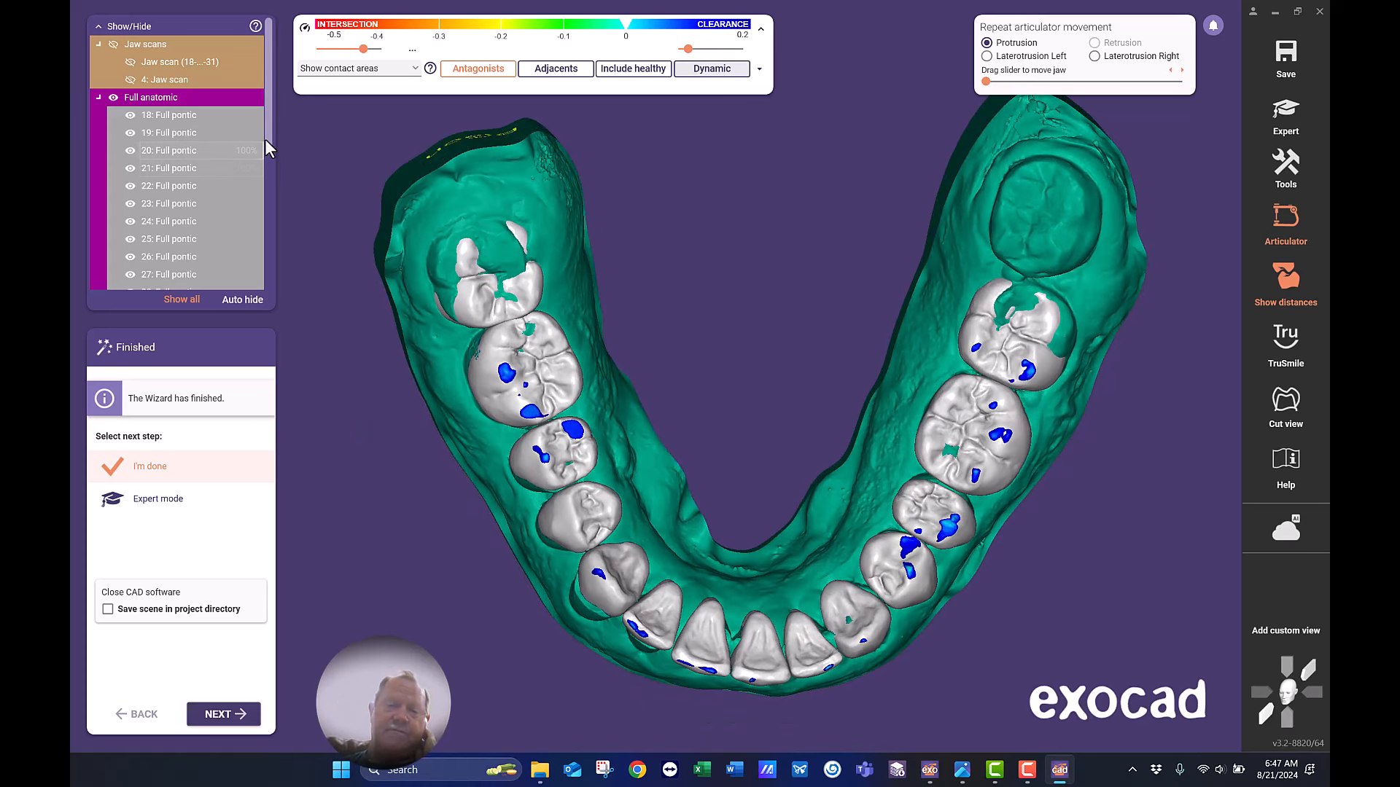
left_click(130, 116)
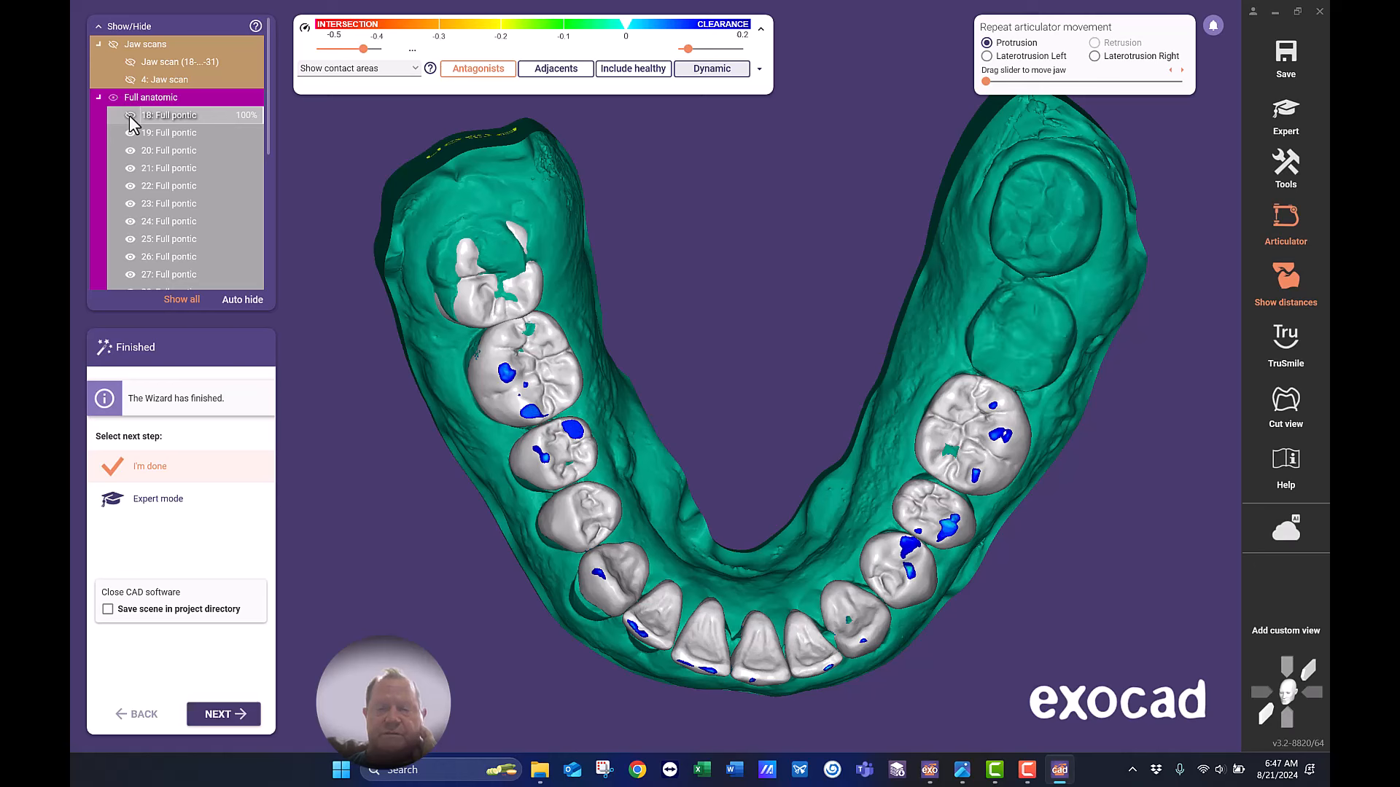
left_click(130, 134)
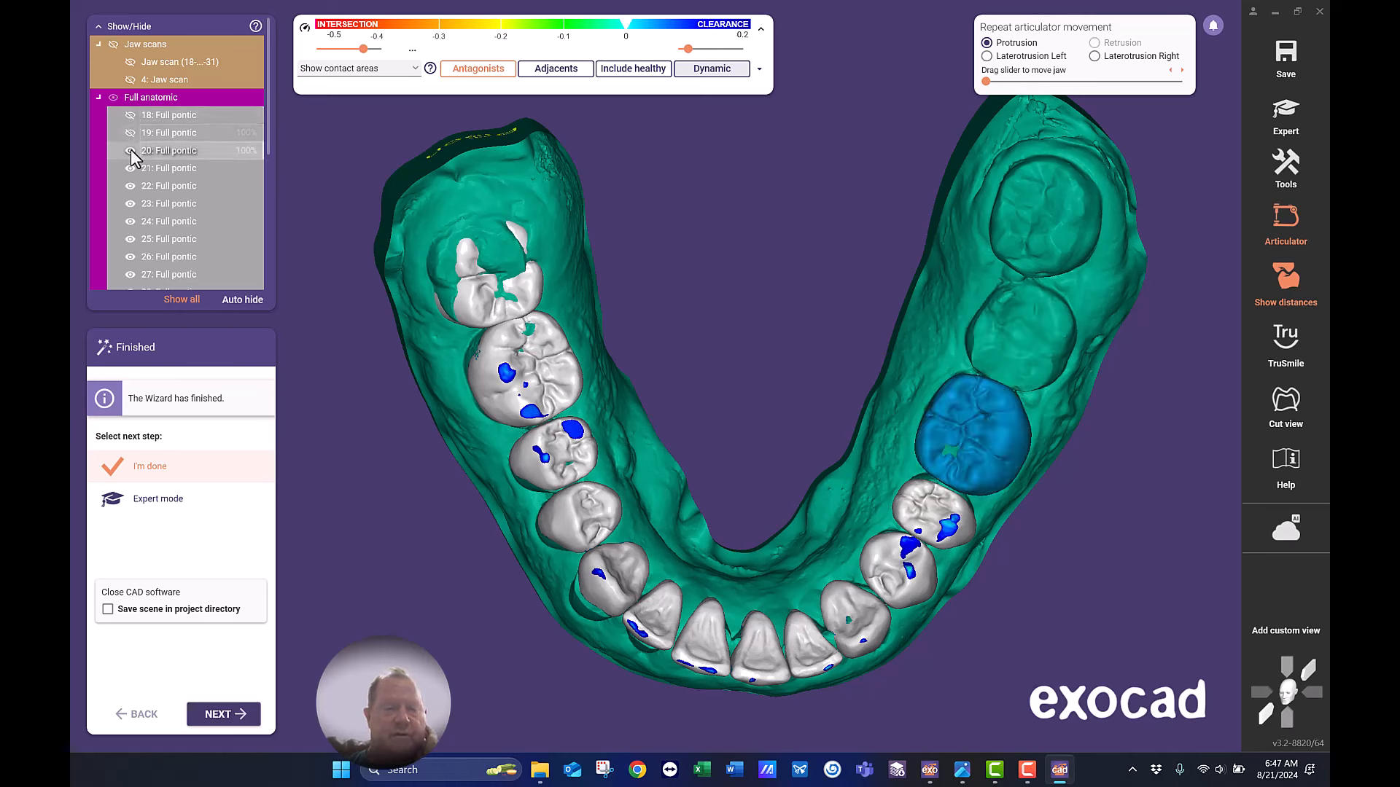
left_click(130, 151)
left_click(130, 169)
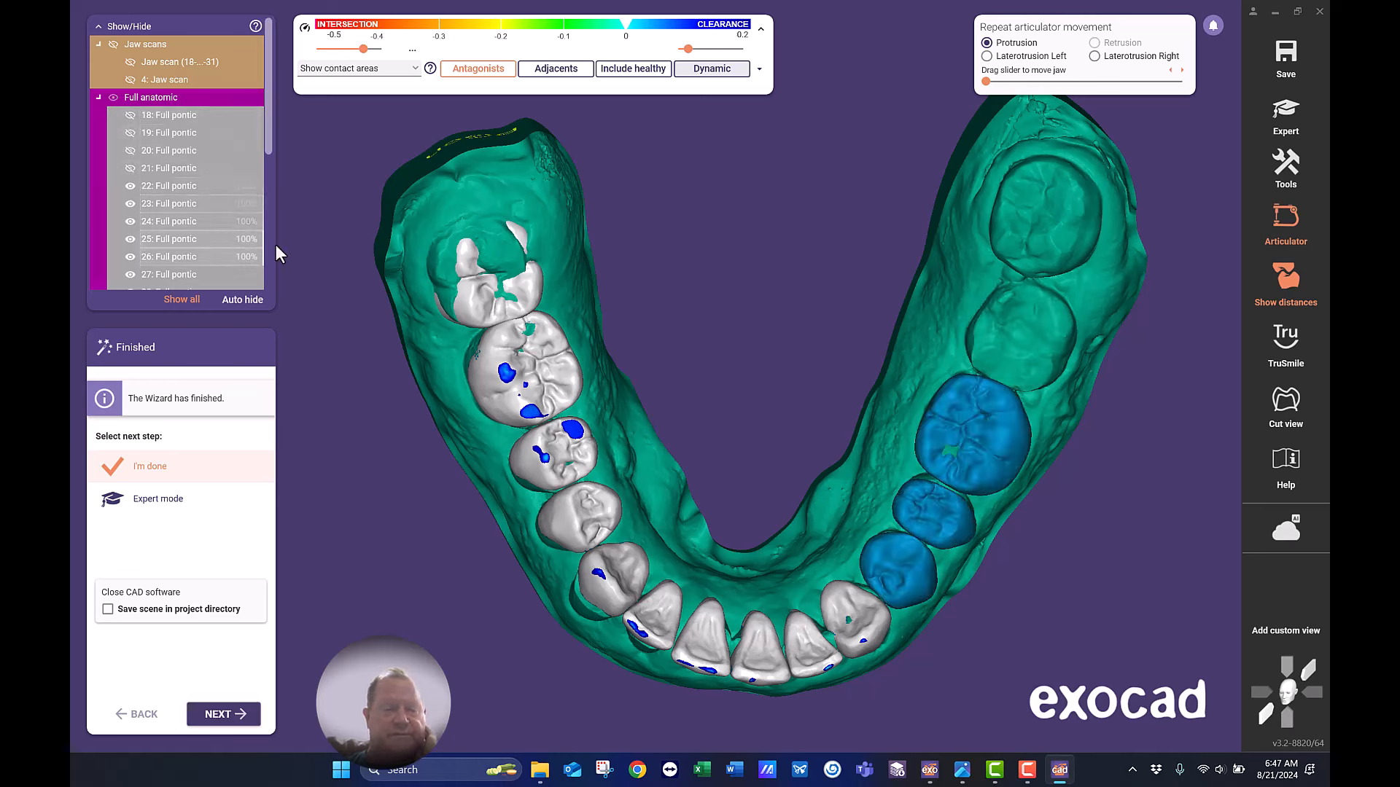
Hide full pontics 29, 30 and 31 in the full anatomic group.
left_click_drag(267, 146, 269, 207)
left_click(130, 194)
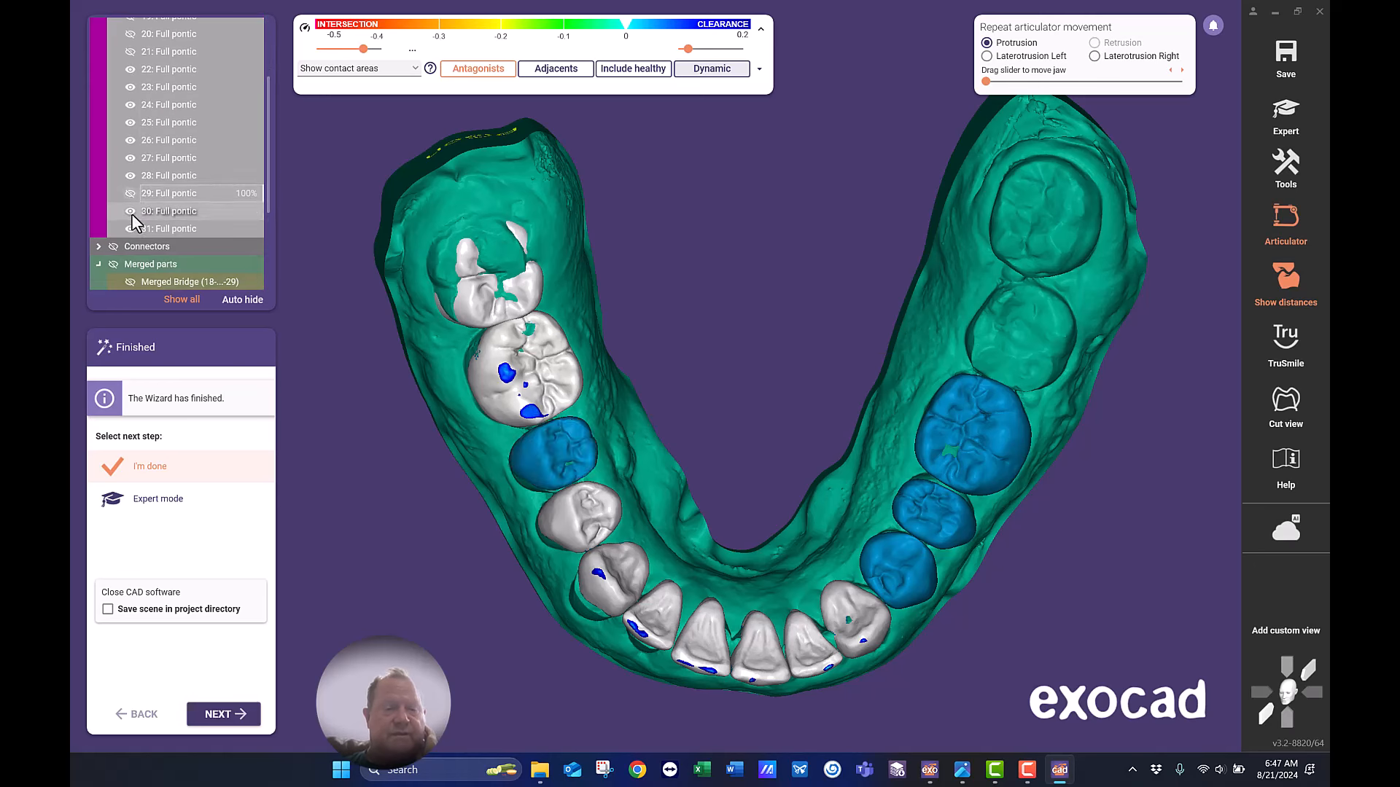
left_click(130, 212)
left_click(130, 229)
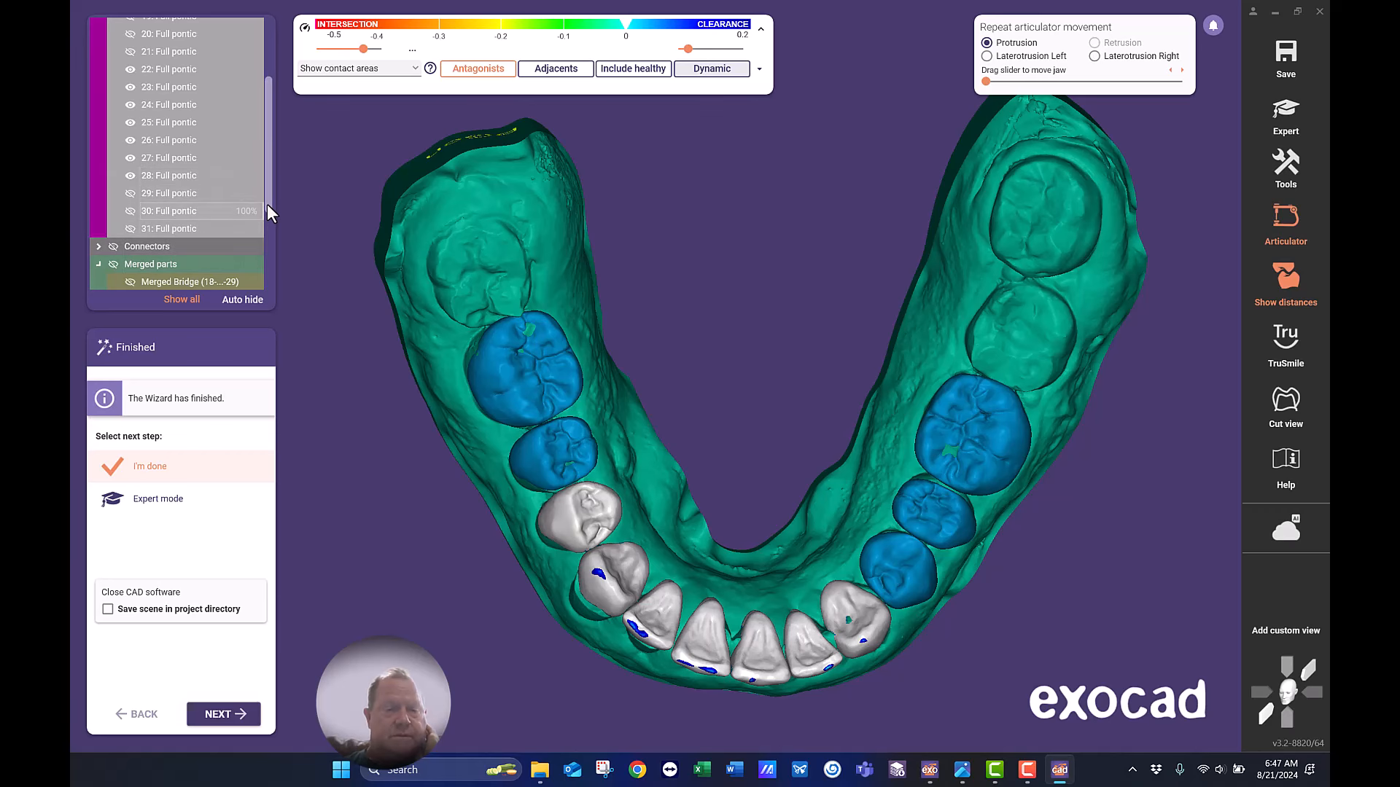
Hide the model group and full pontic 28 so only full pontics 22 to 27 are displayed.
left_click_drag(267, 204, 264, 282)
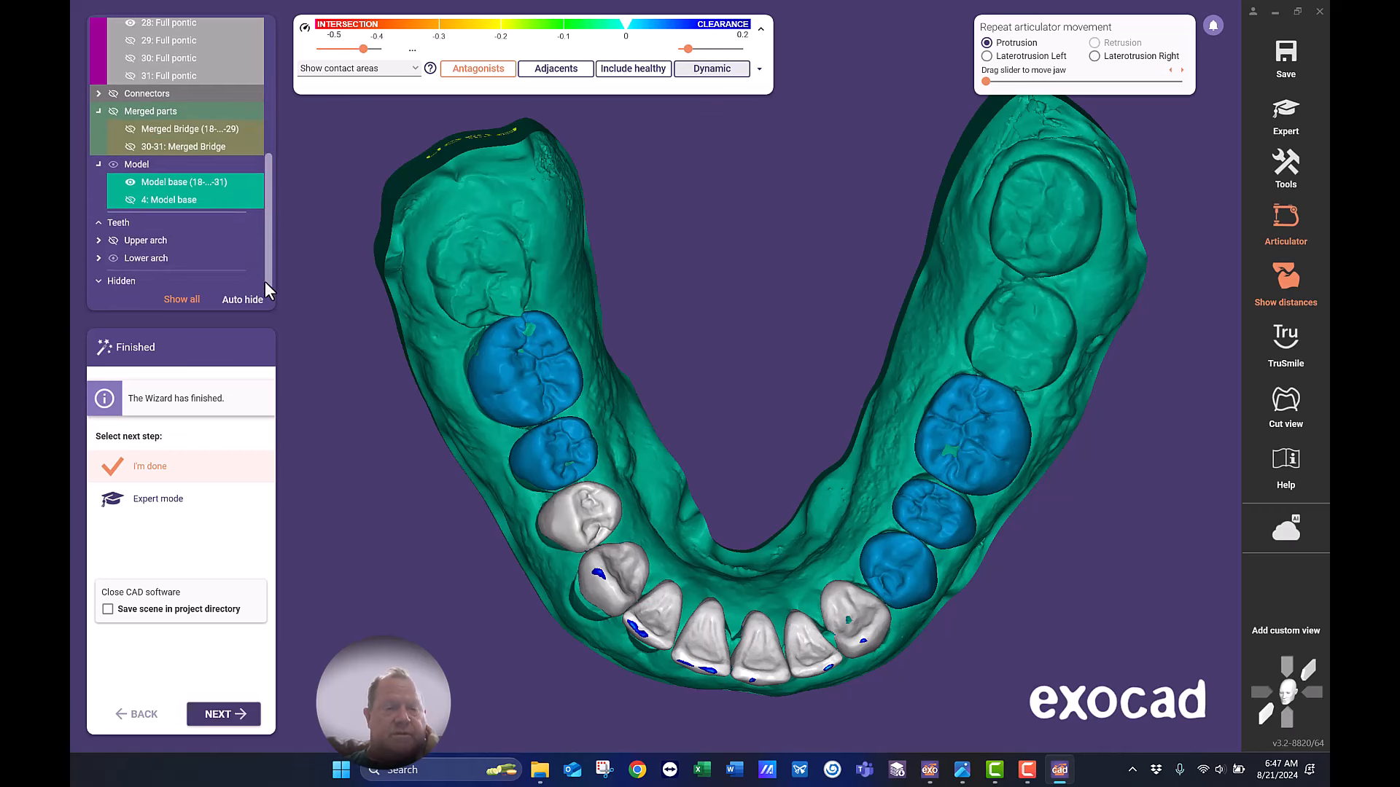
left_click(114, 164)
left_click_drag(270, 206, 277, 94)
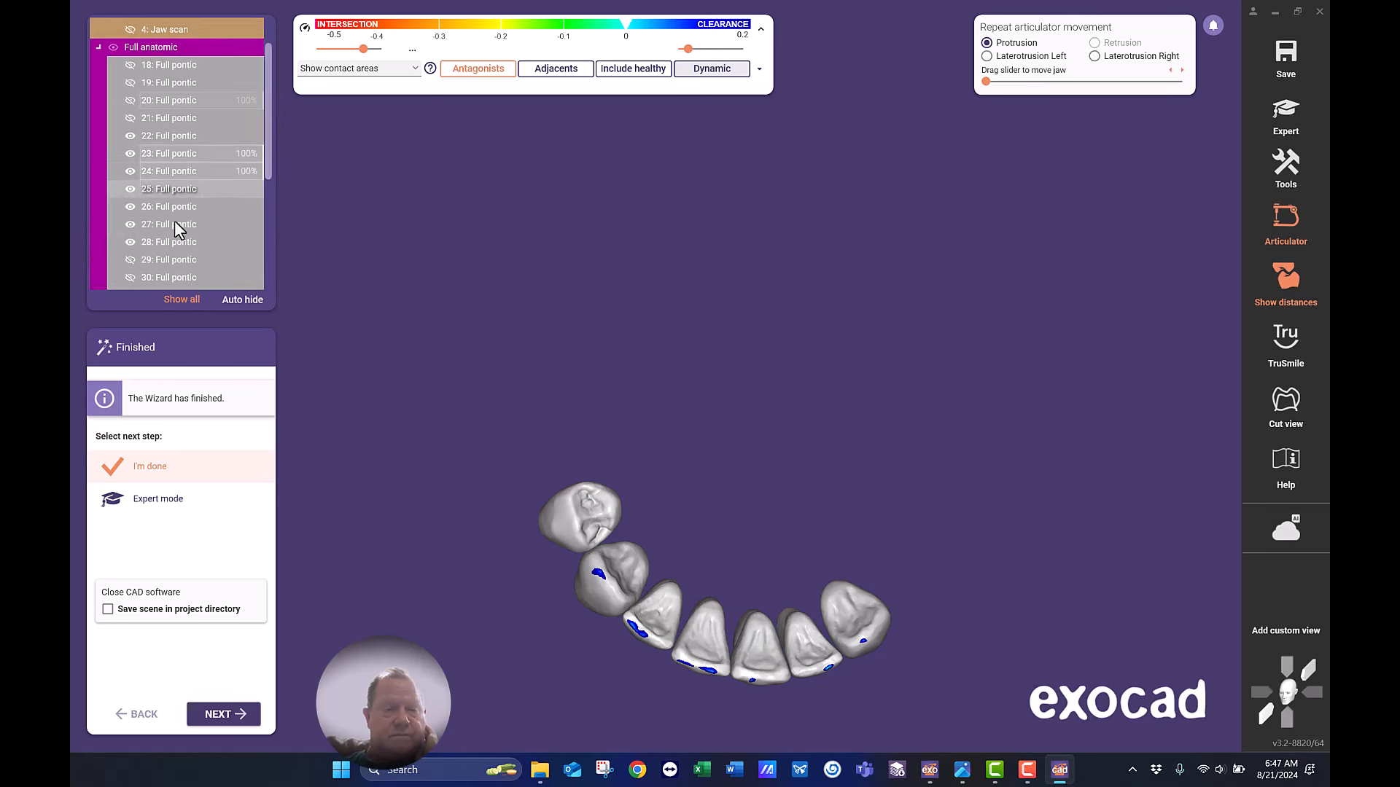
left_click(131, 245)
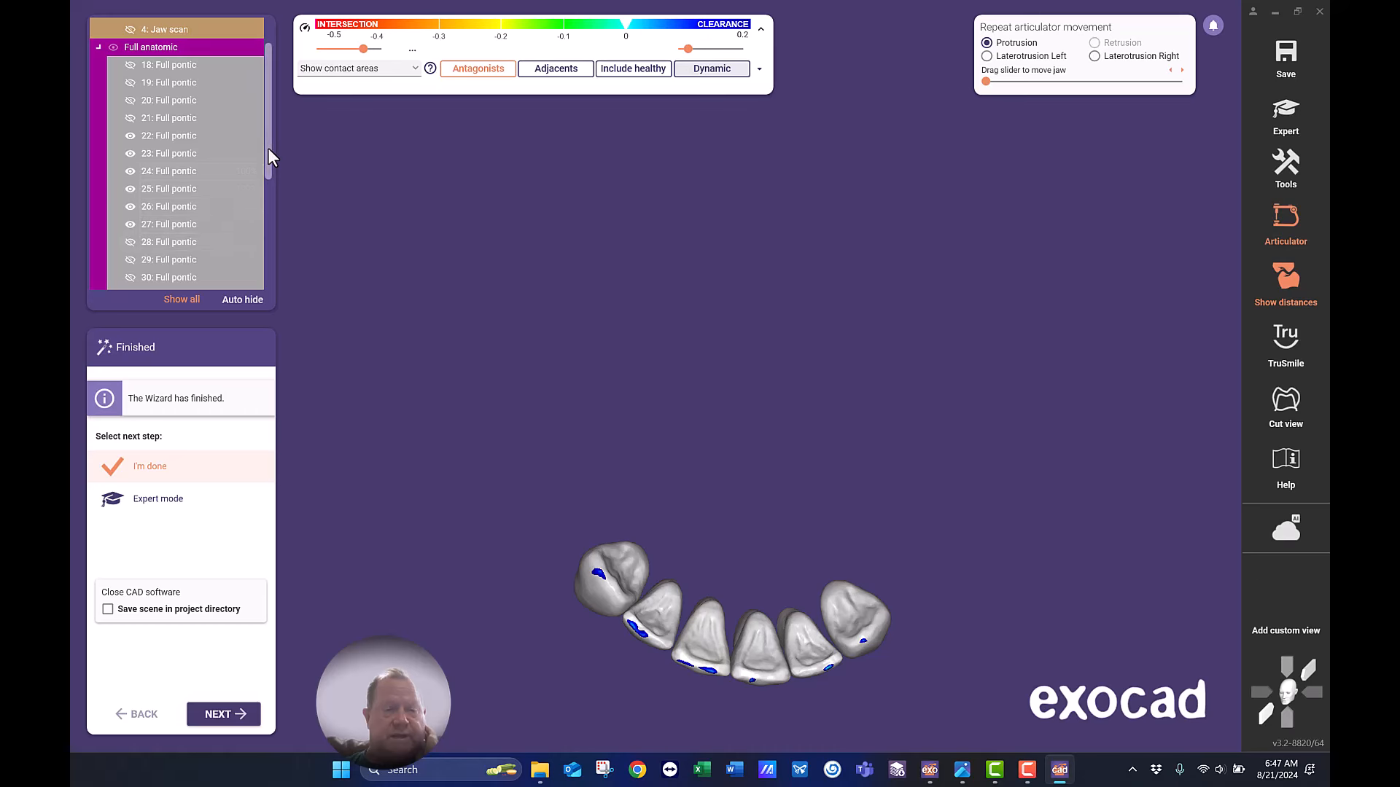
Display the lower jaw scan beneath full pontics 22 to 27 and examine the anterior waxup from occlusal and front views.
left_click_drag(268, 147, 280, 90)
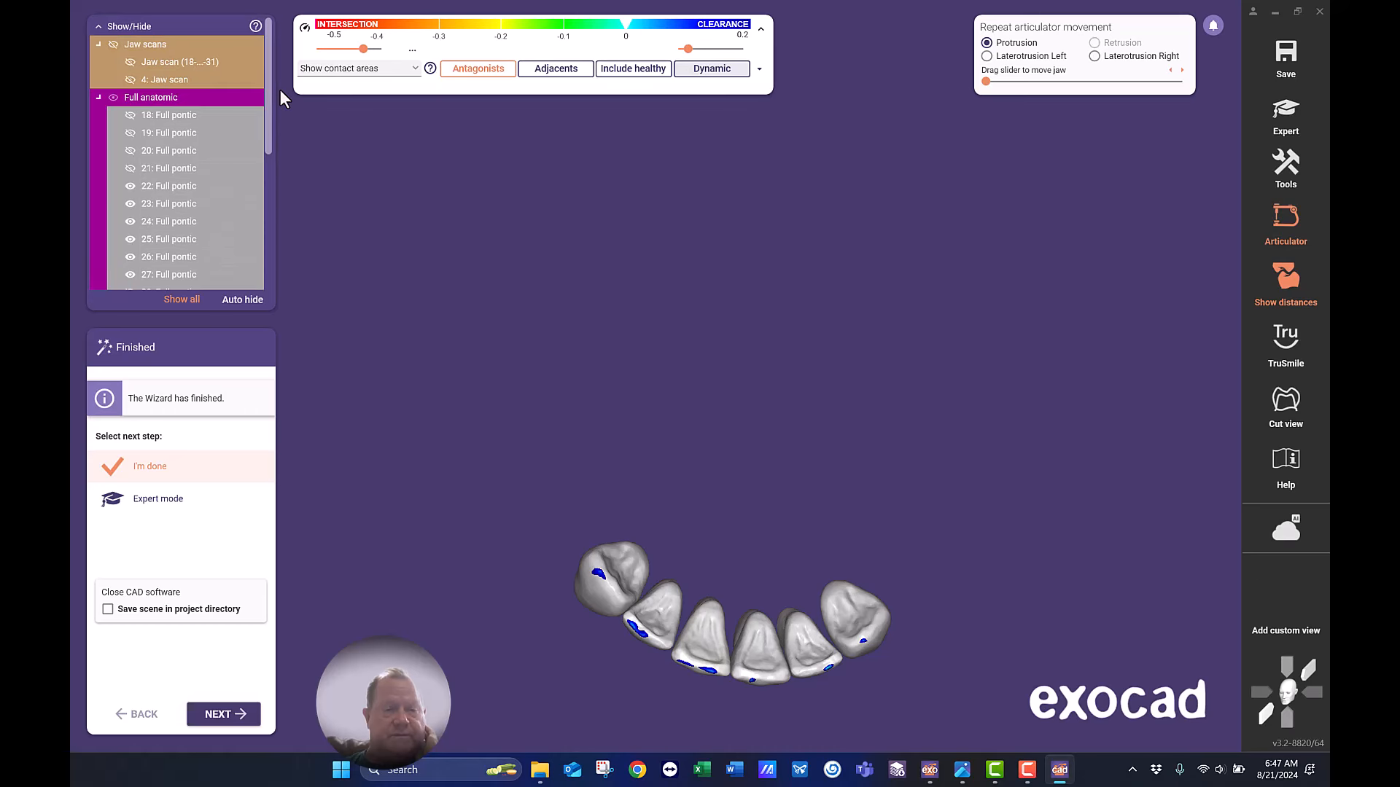
left_click(129, 63)
right_click_drag(587, 234, 981, 272)
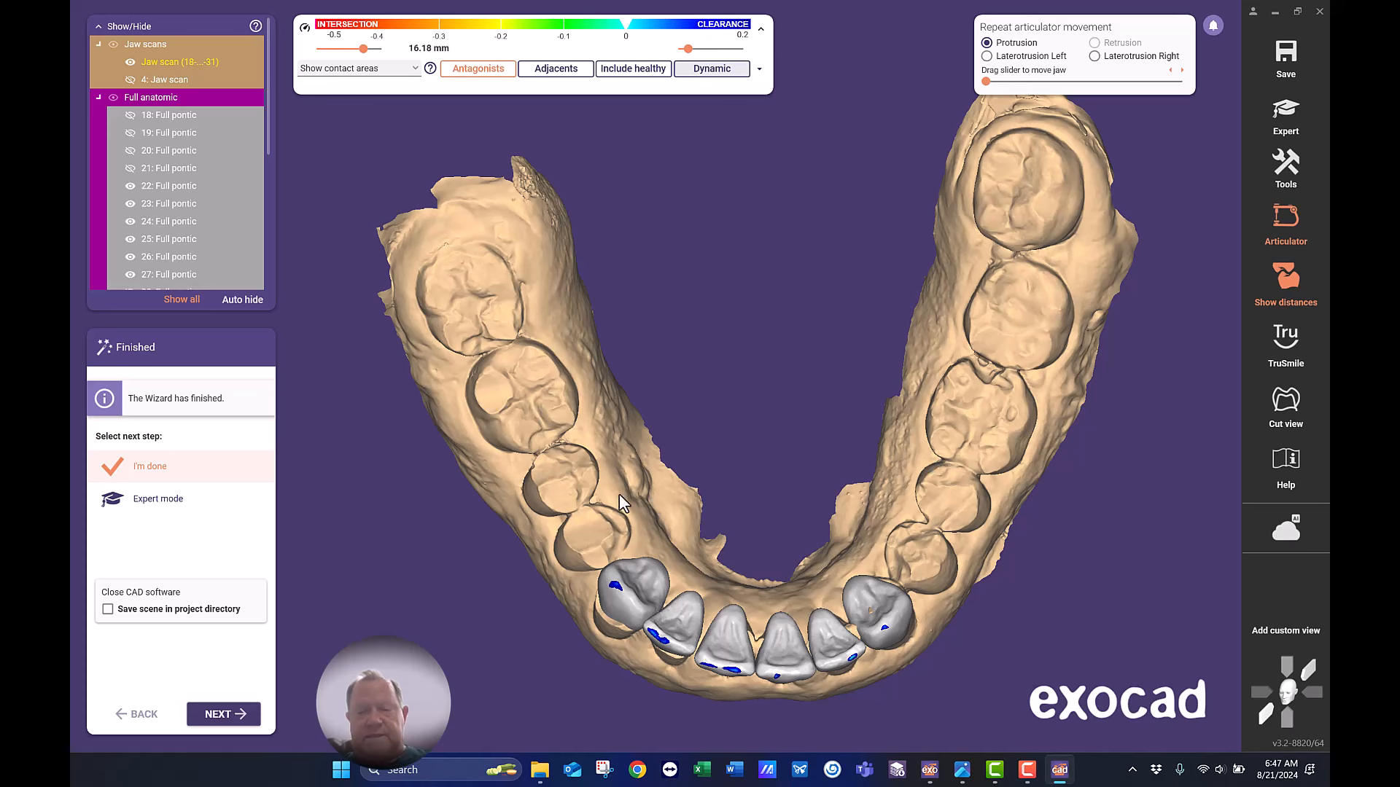
right_click_drag(545, 506, 745, 490)
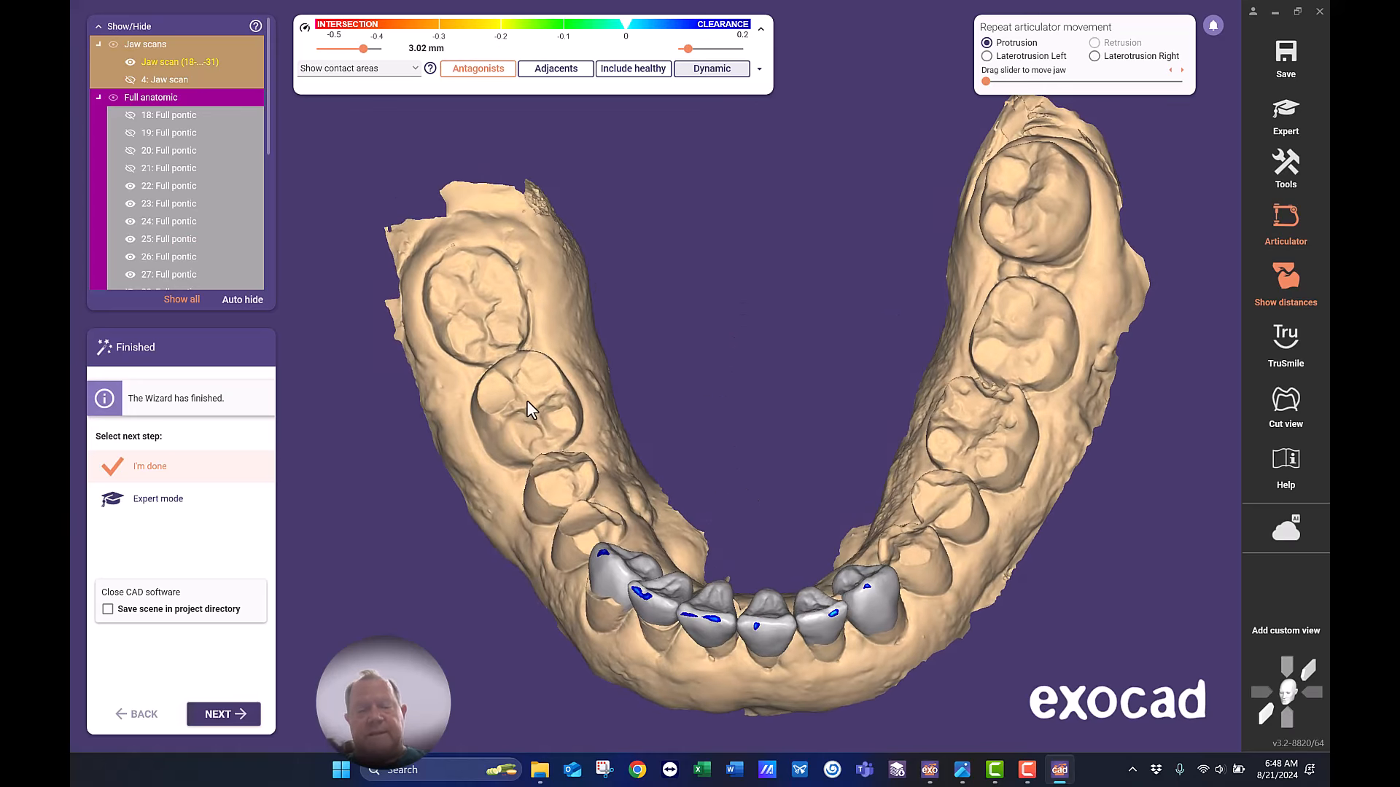
right_click_drag(802, 527, 802, 518)
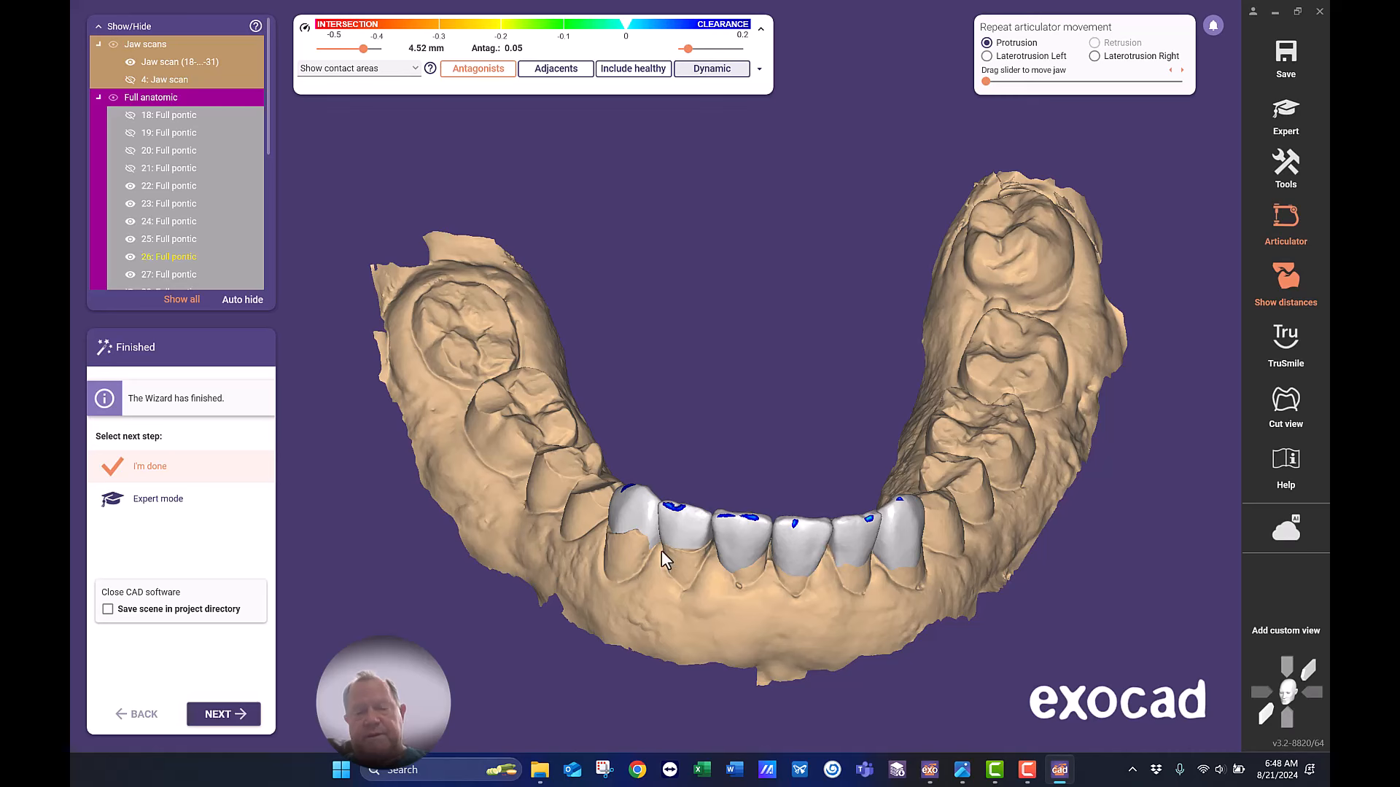
right_click_drag(763, 400, 763, 397)
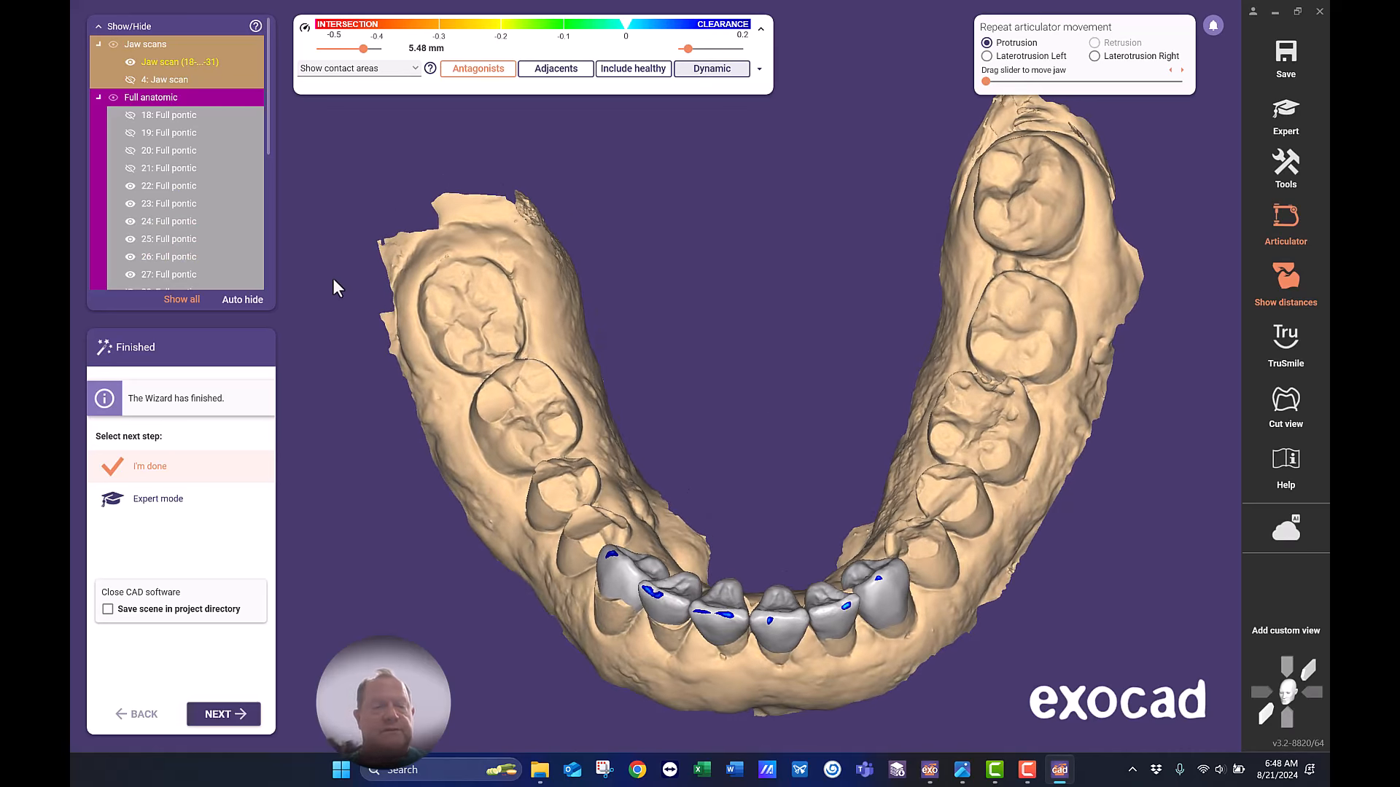
Display all full pontics on the lower jaw scan and hide full pontics 18, 19, 20 and 21.
left_click(113, 98)
left_click(113, 98)
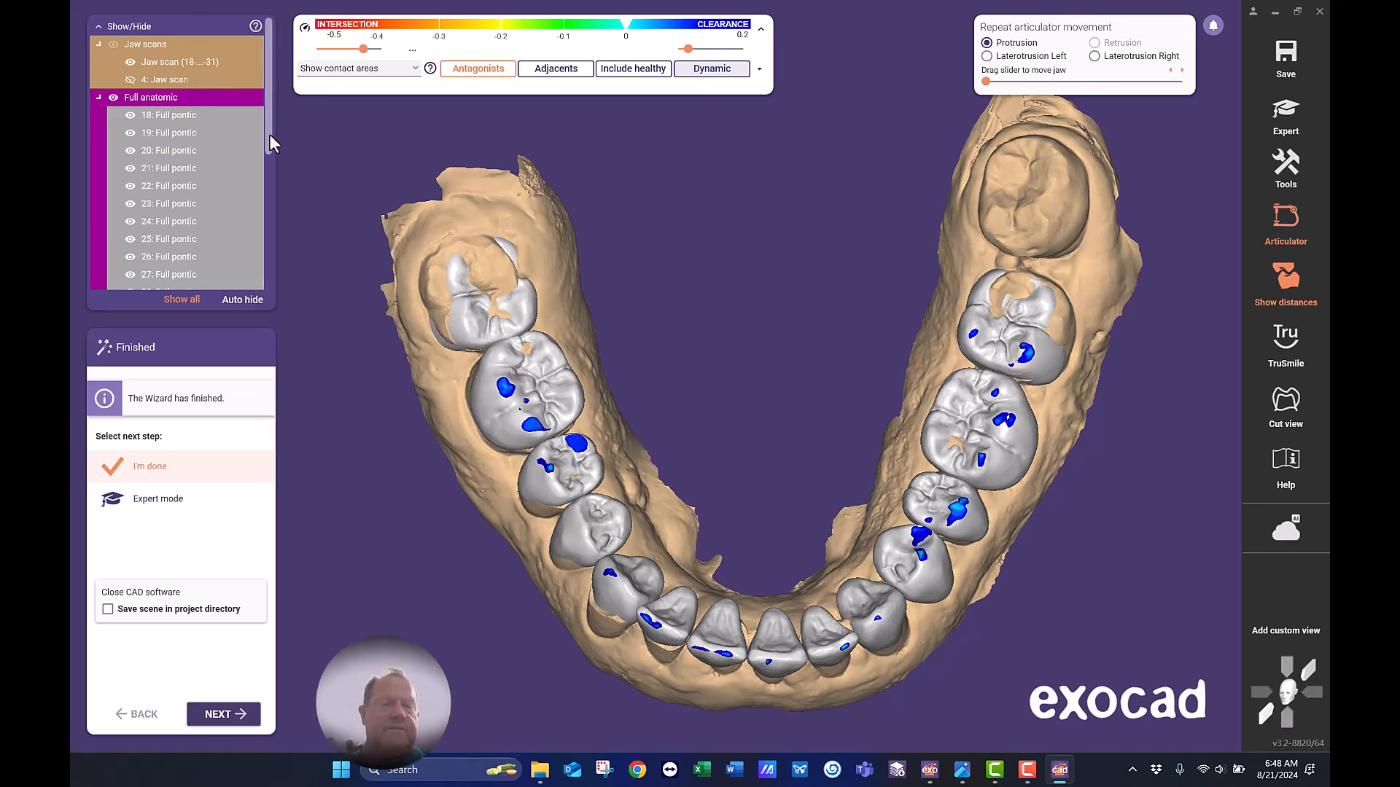
left_click(130, 115)
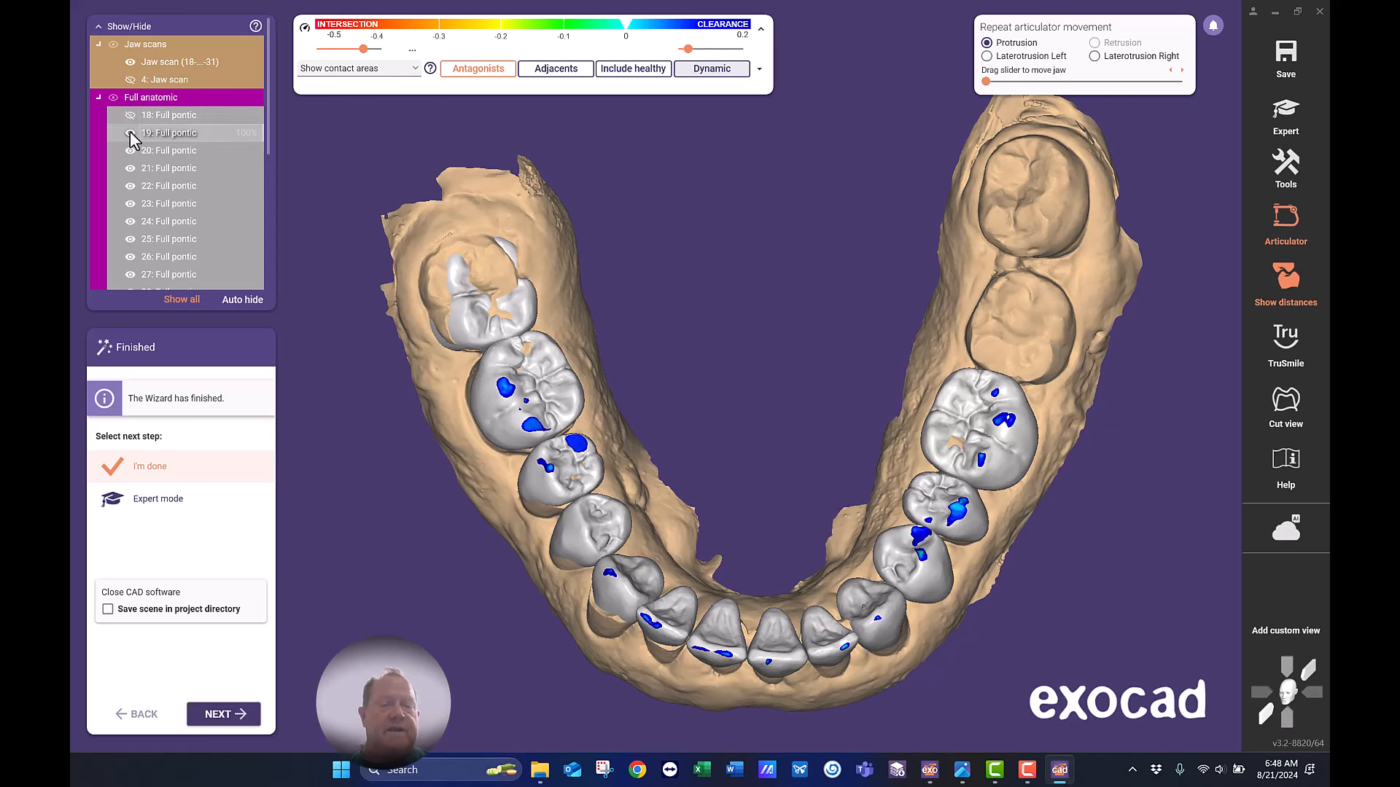
left_click(130, 133)
left_click(129, 150)
left_click(130, 167)
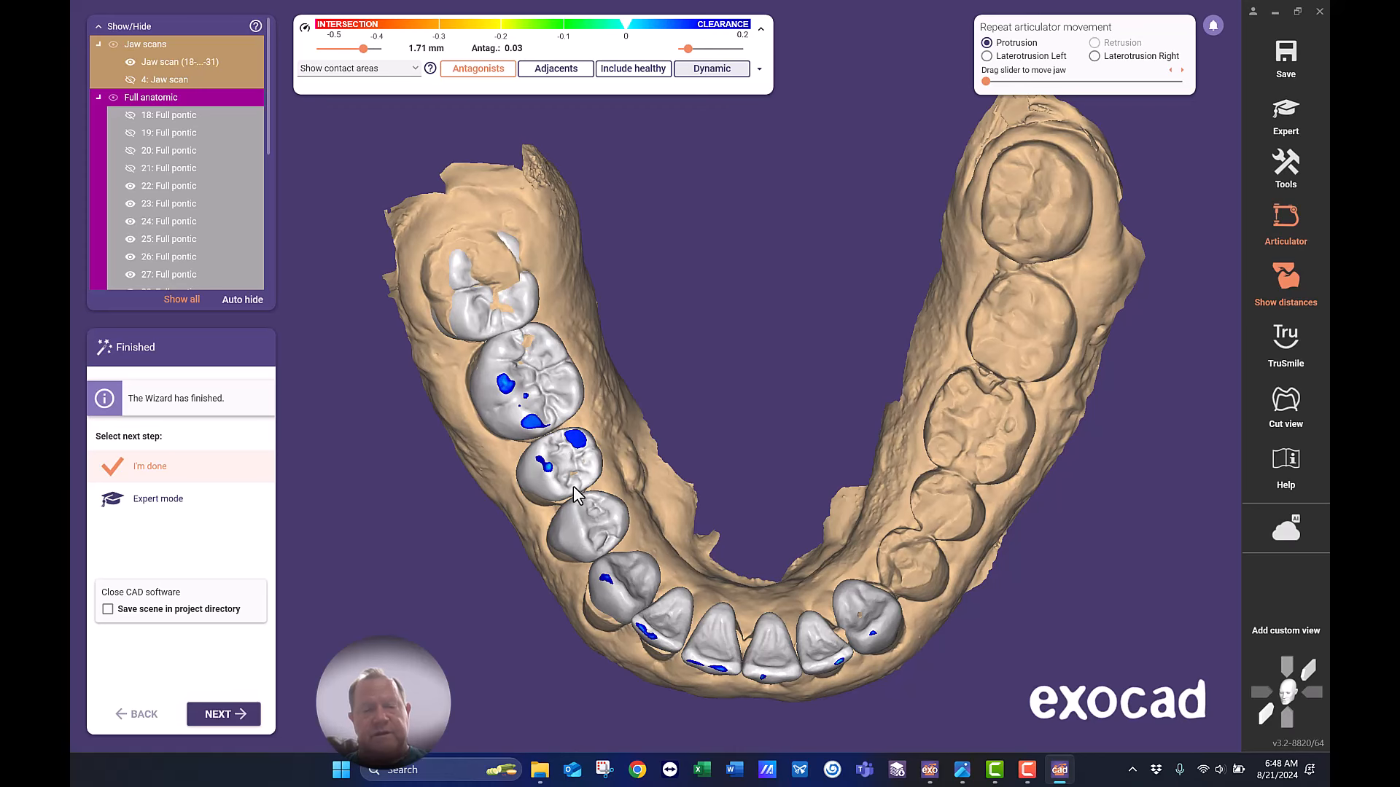
Display the entire full anatomic group on the lower jaw scan and view the full lower arch occlusally.
left_click(113, 97)
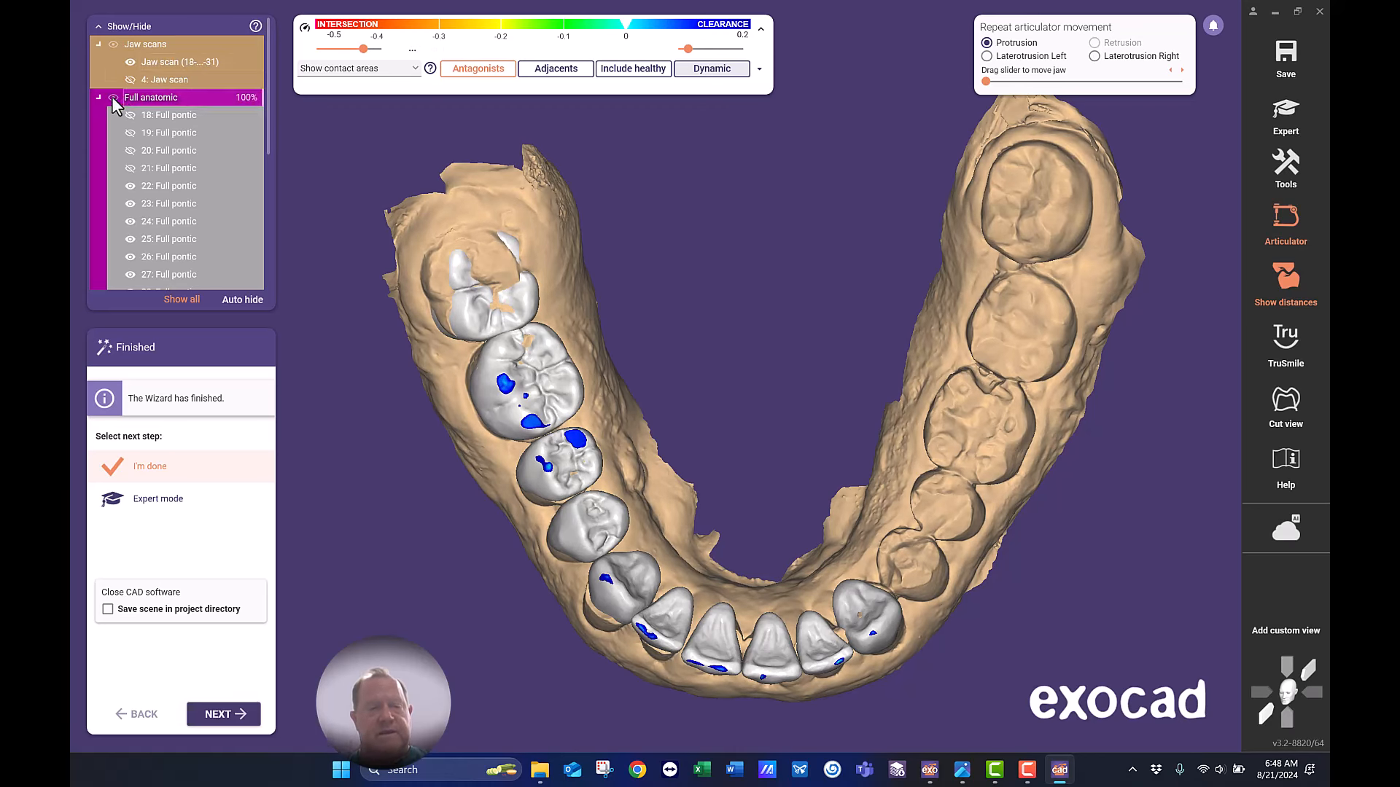
left_click(113, 97)
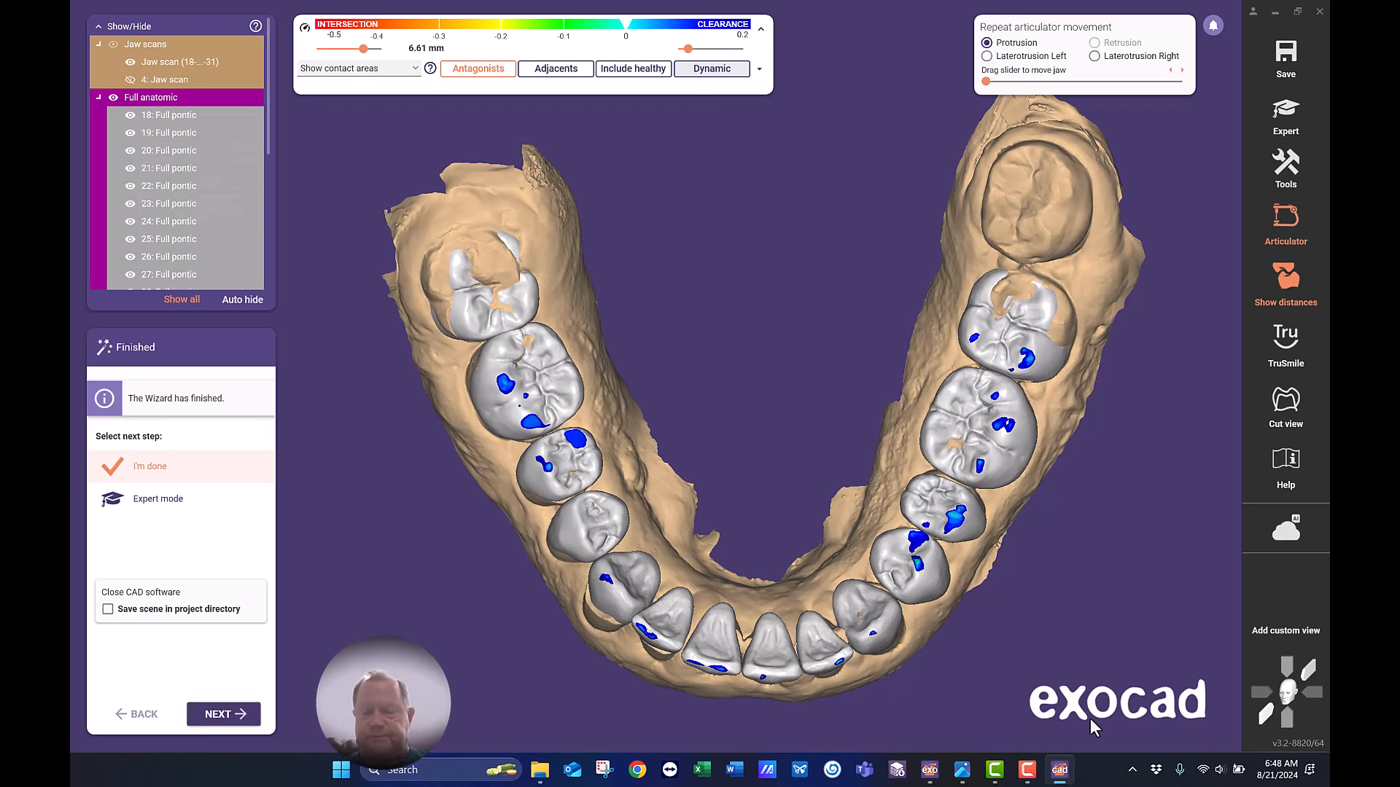
right_click_drag(719, 386, 758, 413)
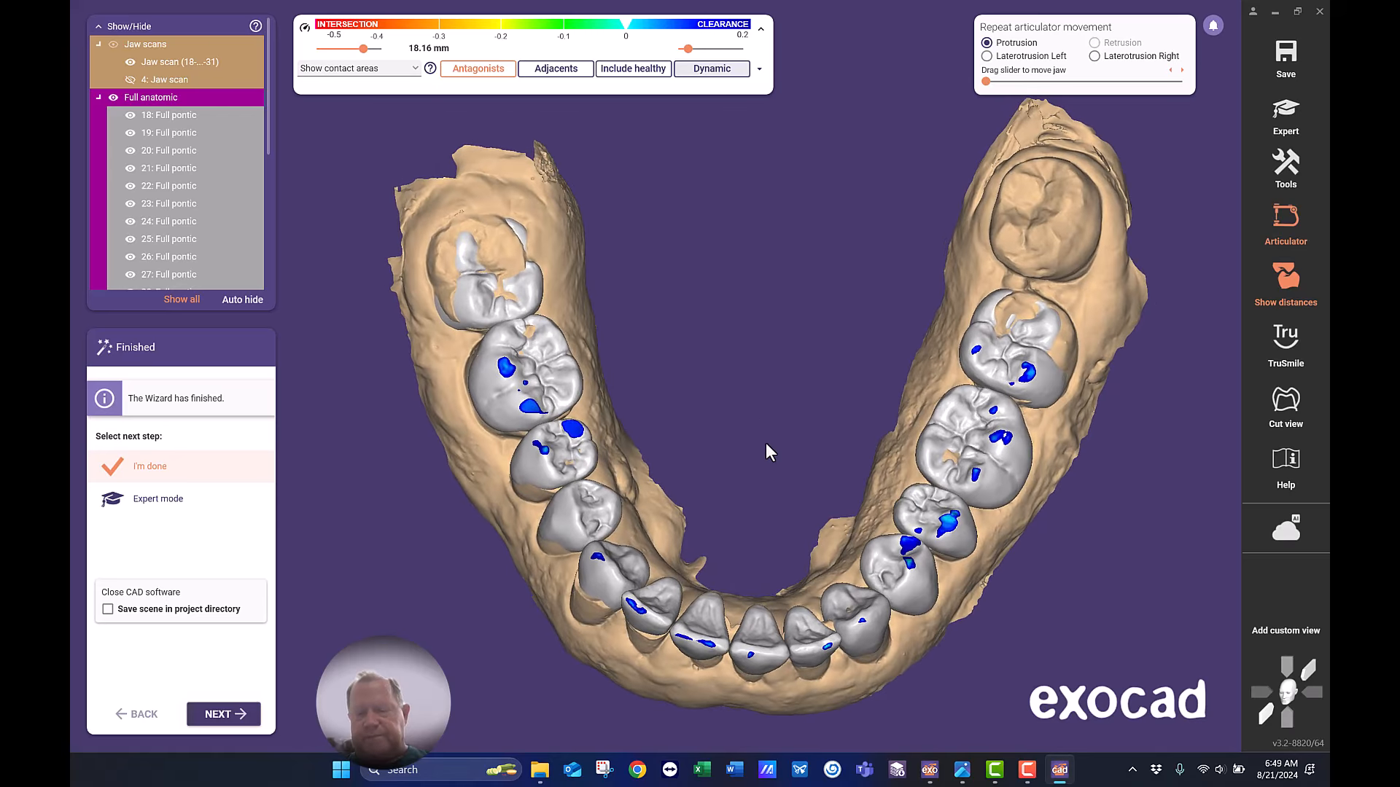